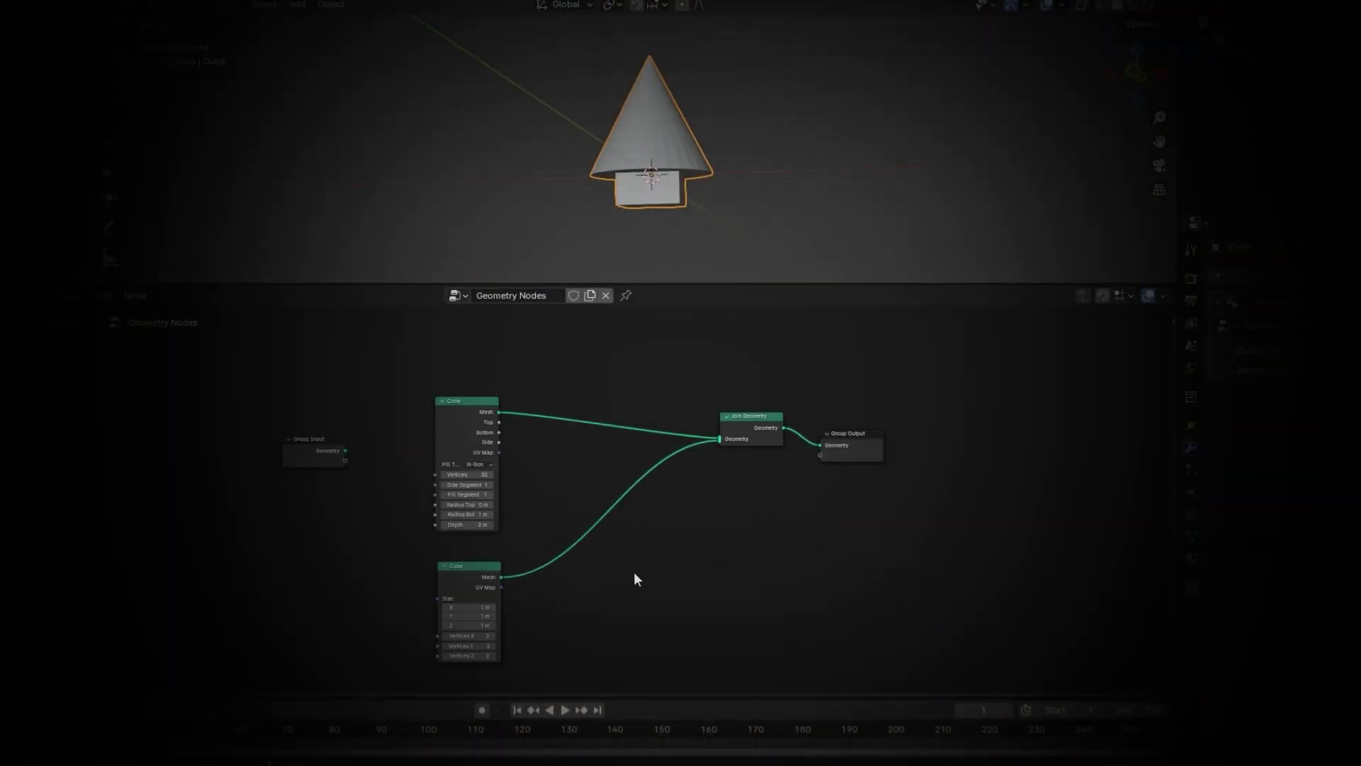
key(shift+a)
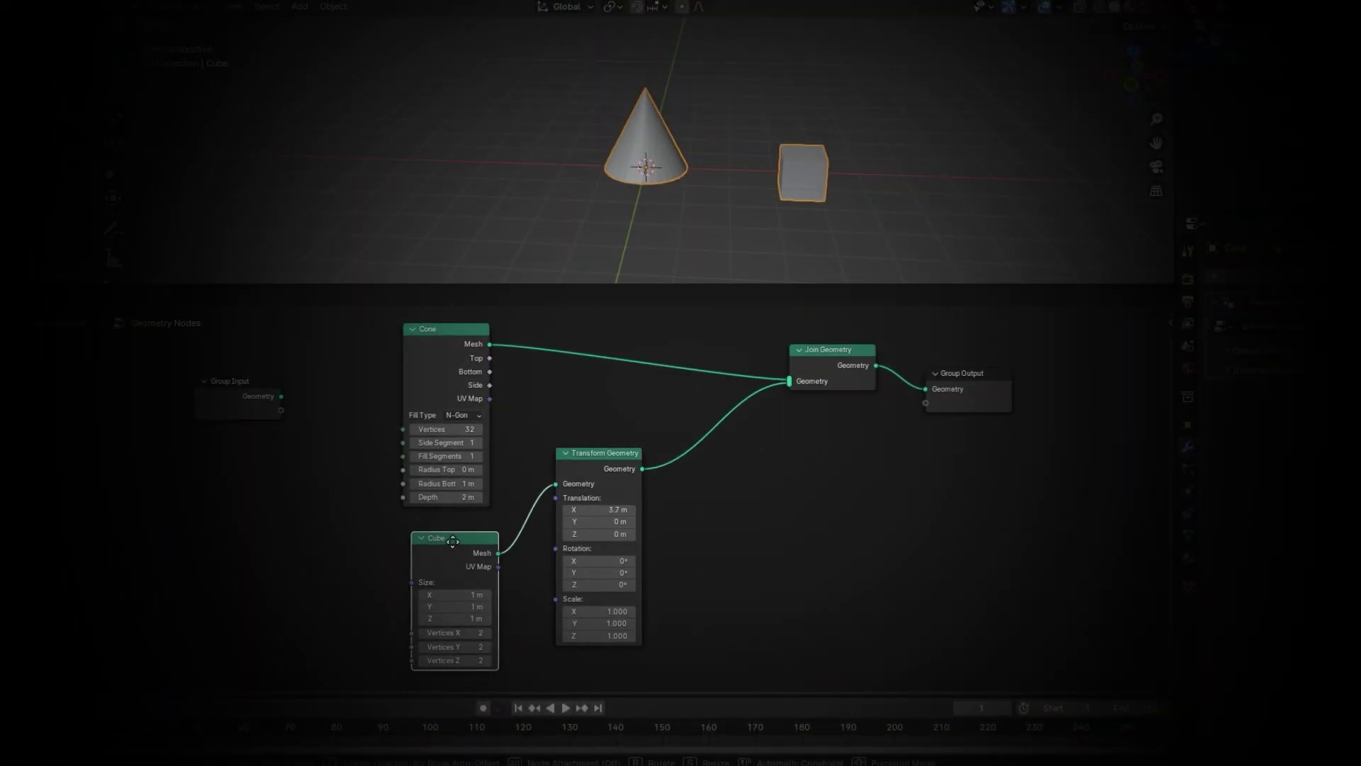
drag(602, 454, 693, 507)
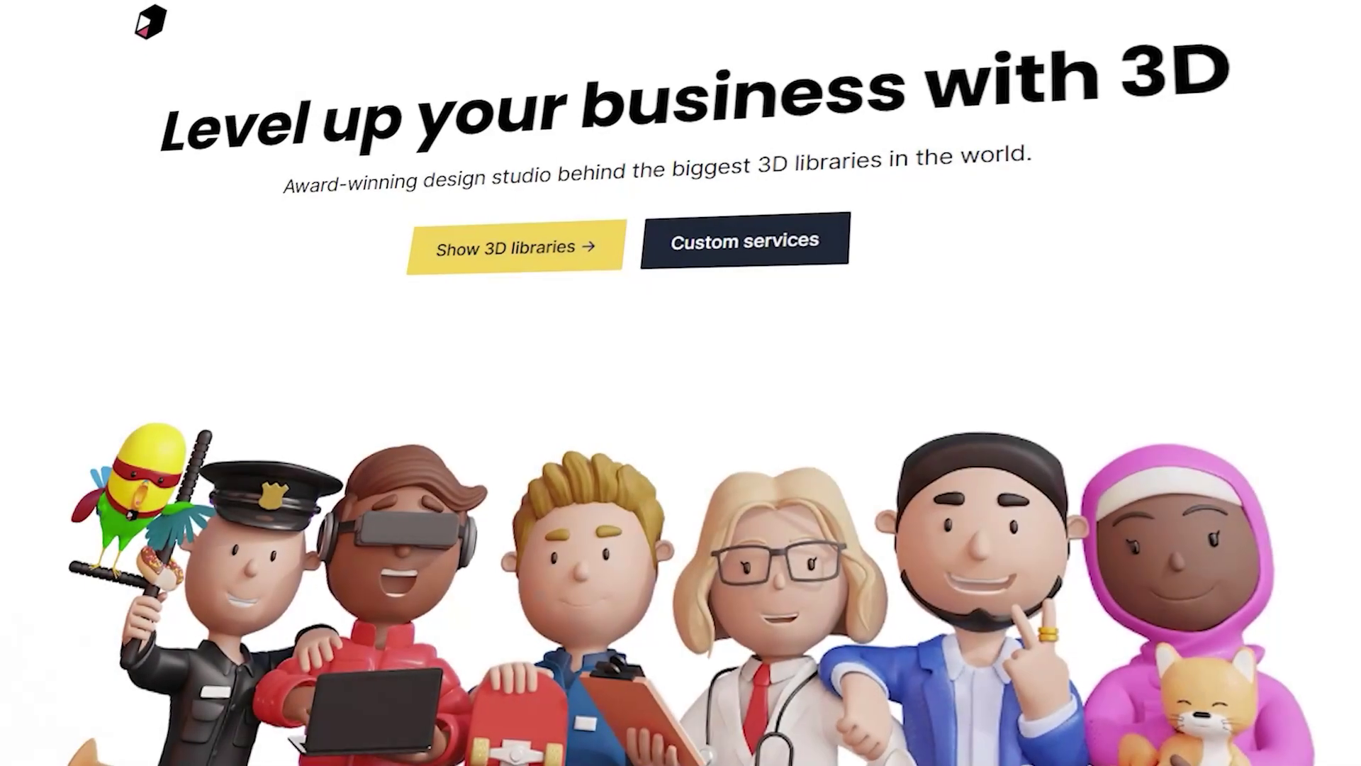
- Look through the 3D asset libraries and custom design services presented on the design studio's home page
scroll(680, 383, down, 18)
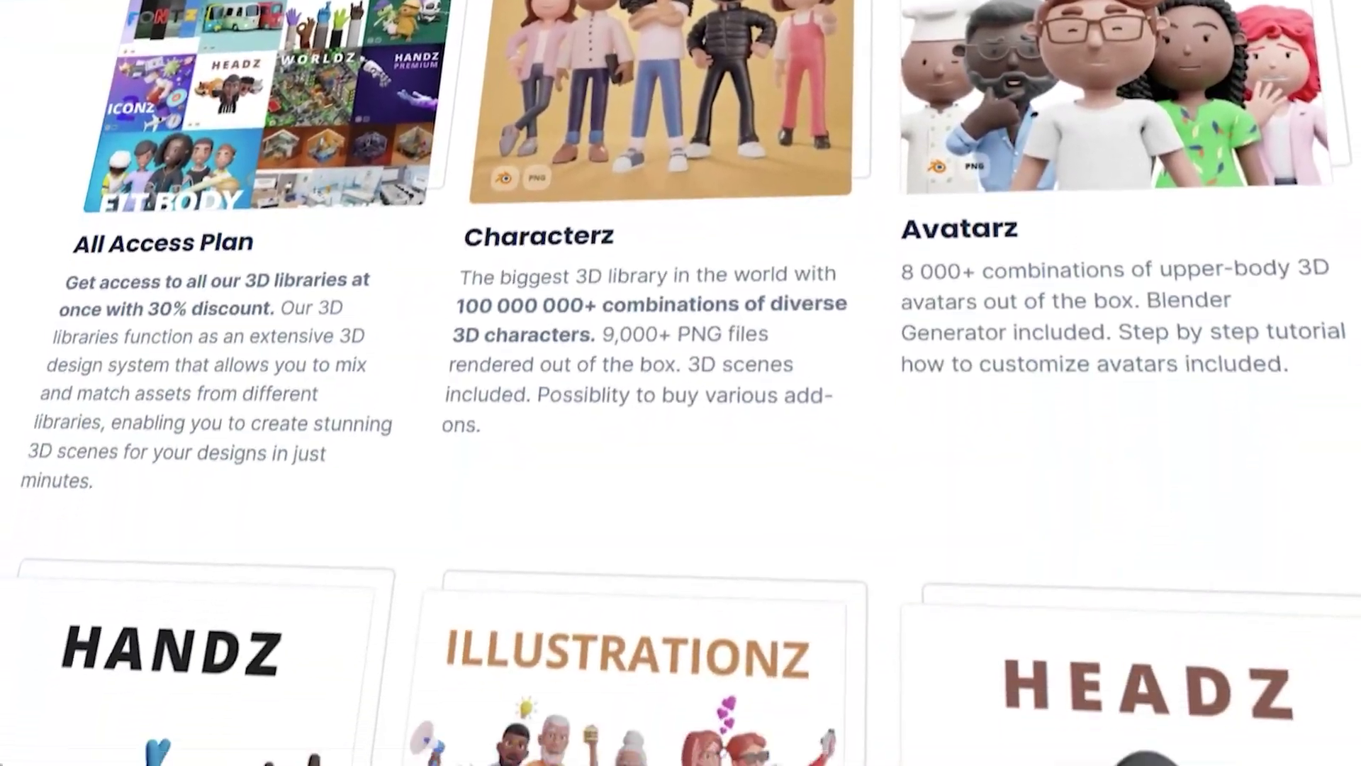
scroll(680, 383, down, 10)
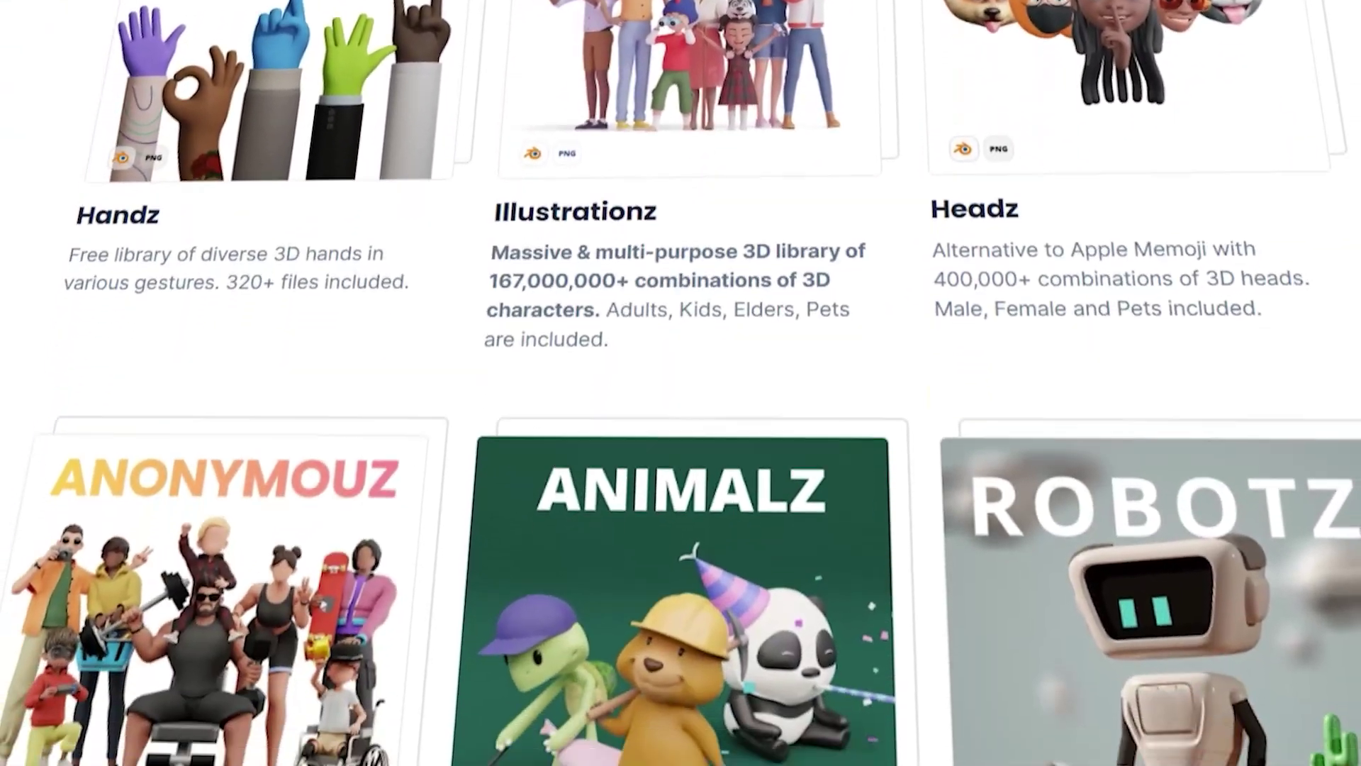
scroll(681, 382, down, 8)
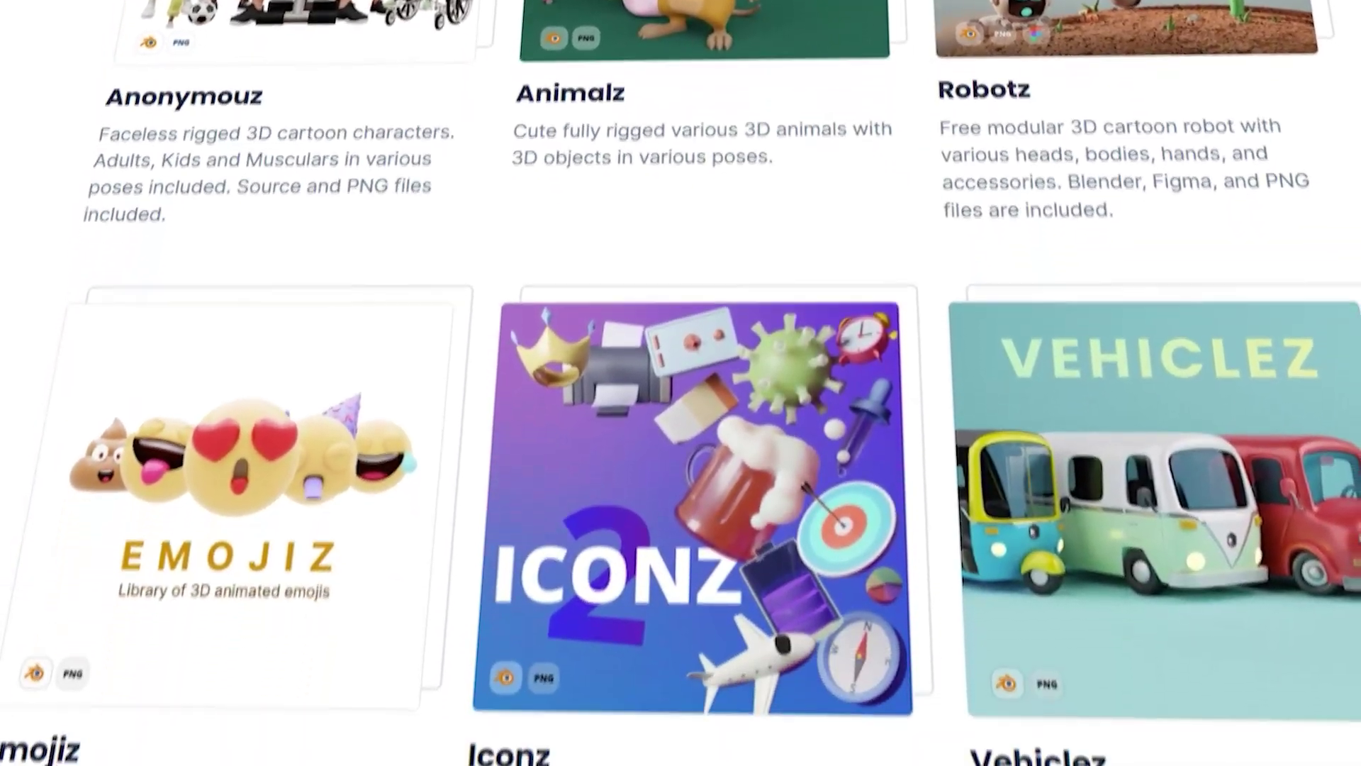
scroll(681, 382, down, 8)
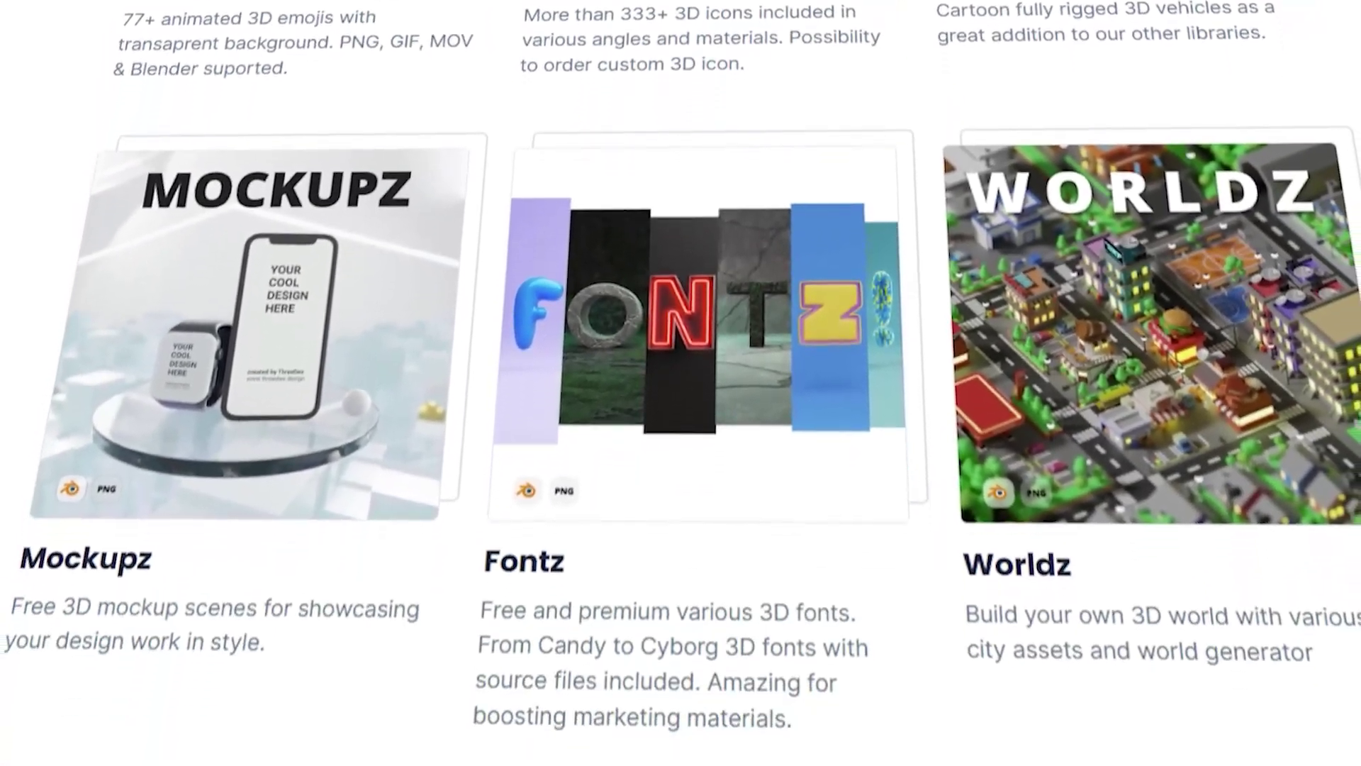
scroll(680, 382, down, 8)
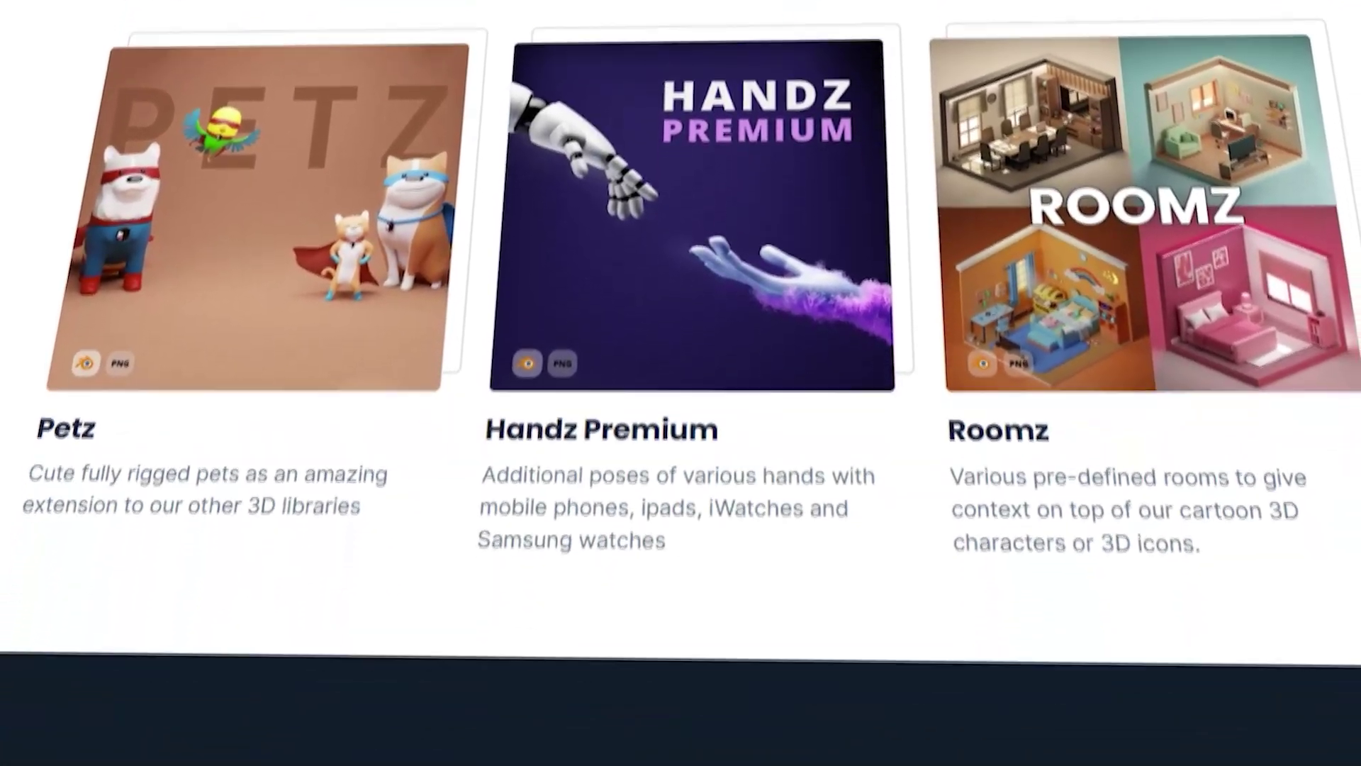
scroll(681, 383, down, 10)
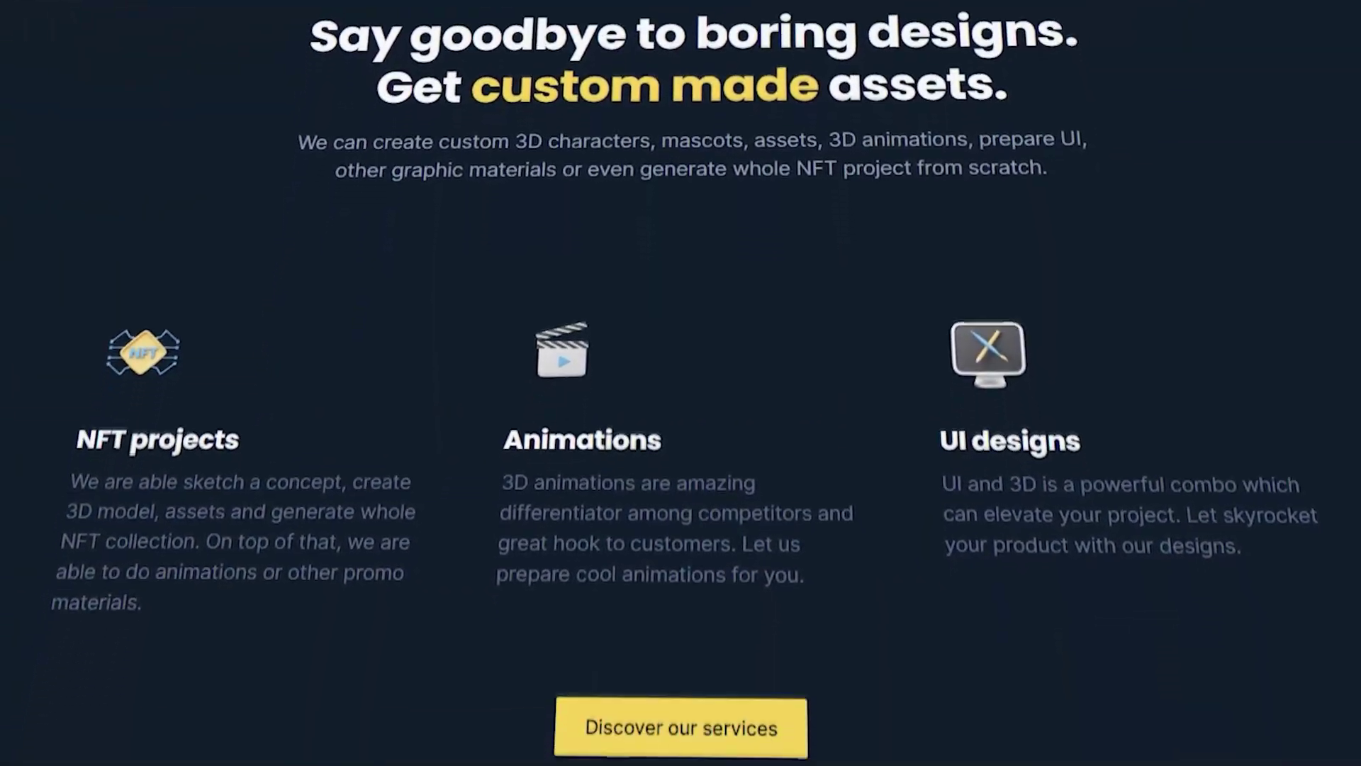
scroll(680, 383, down, 10)
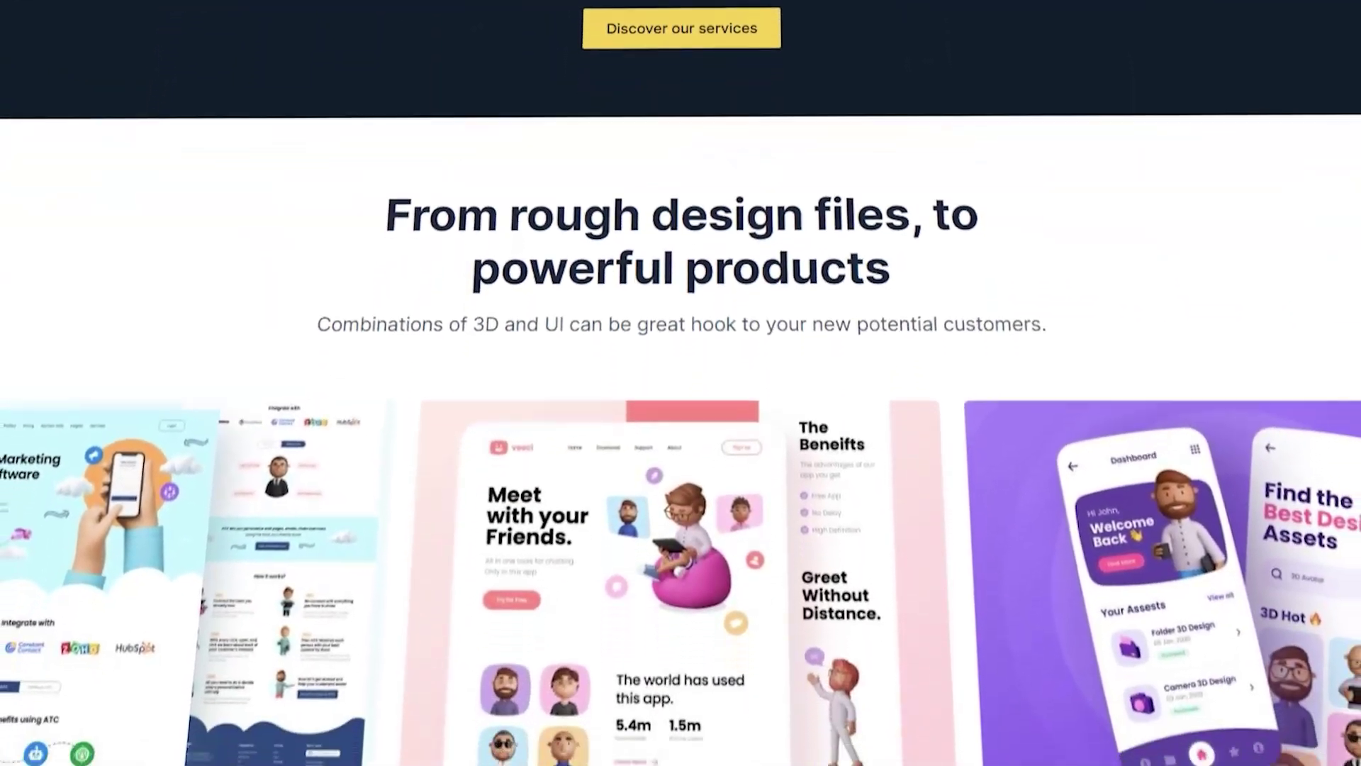
scroll(680, 382, down, 6)
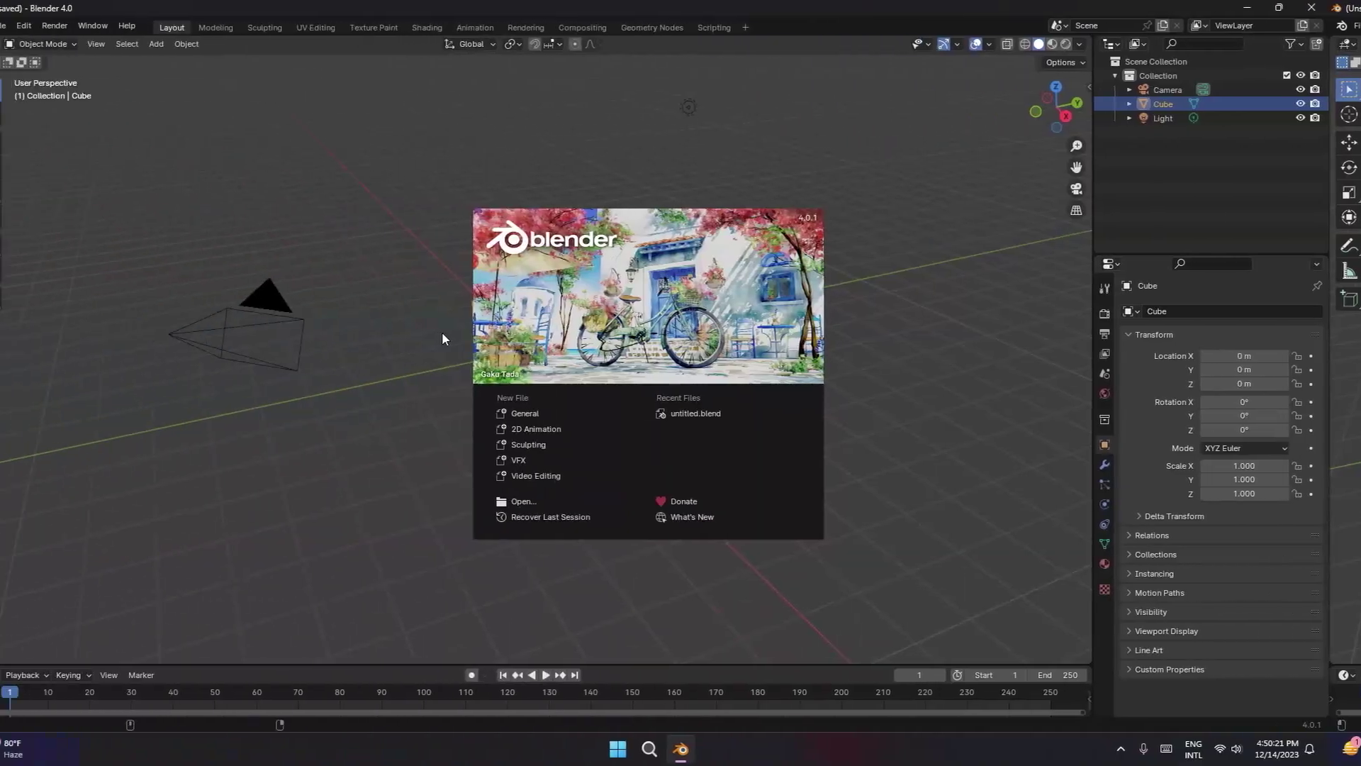
- Dismiss the splash screen and delete the camera and light, keeping only the default cube
click(455, 333)
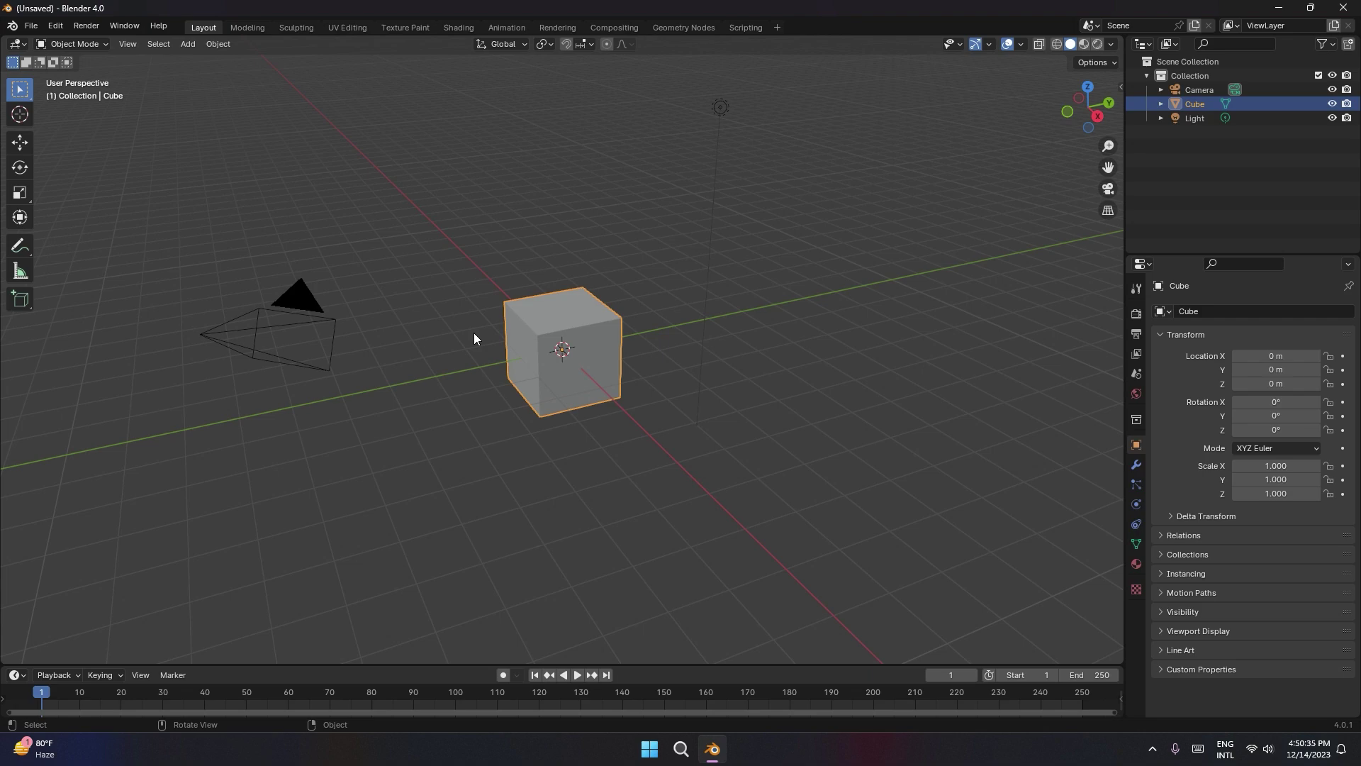
middle_drag(475, 333, 664, 134)
scroll(435, 337, down, 2)
drag(664, 134, 981, 376)
key(x)
click(980, 368)
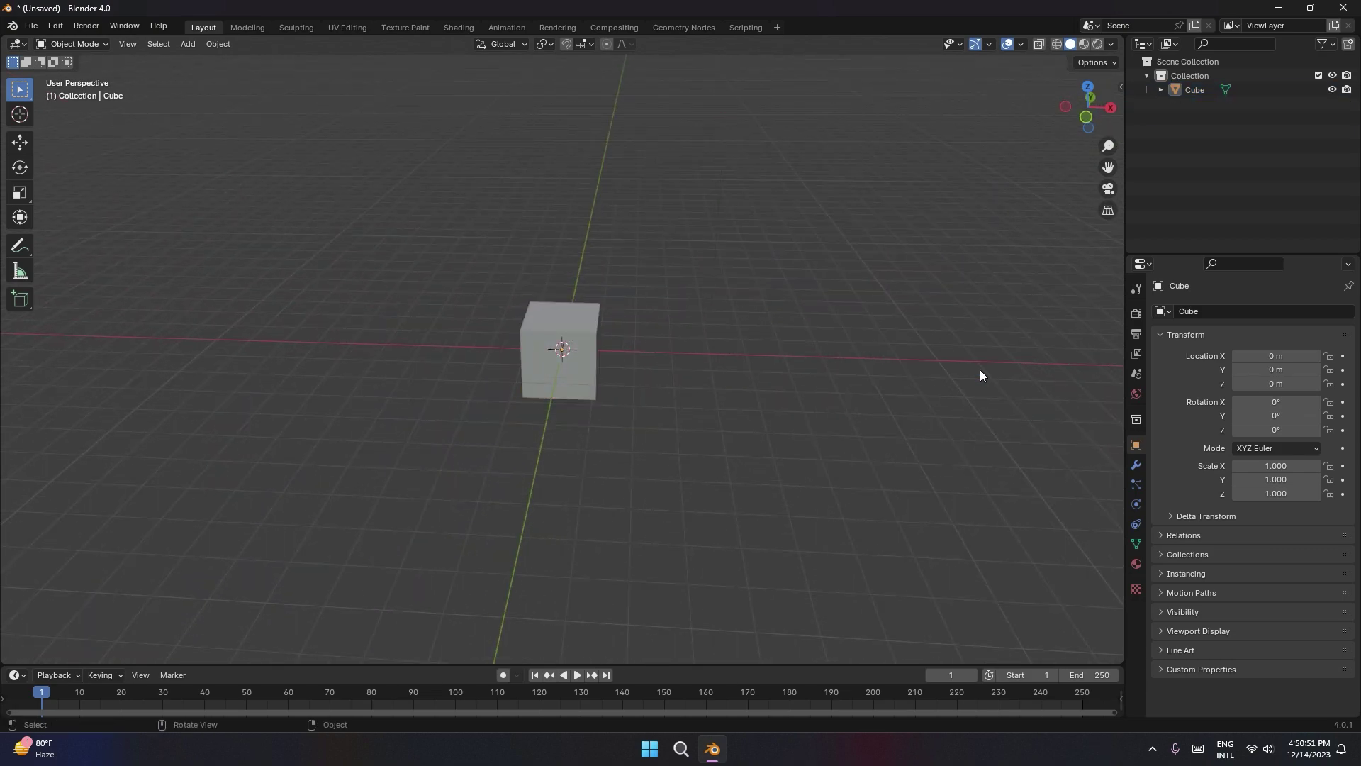
- Select the cube, display its modifier properties, and switch to the Geometry Nodes workspace
click(588, 352)
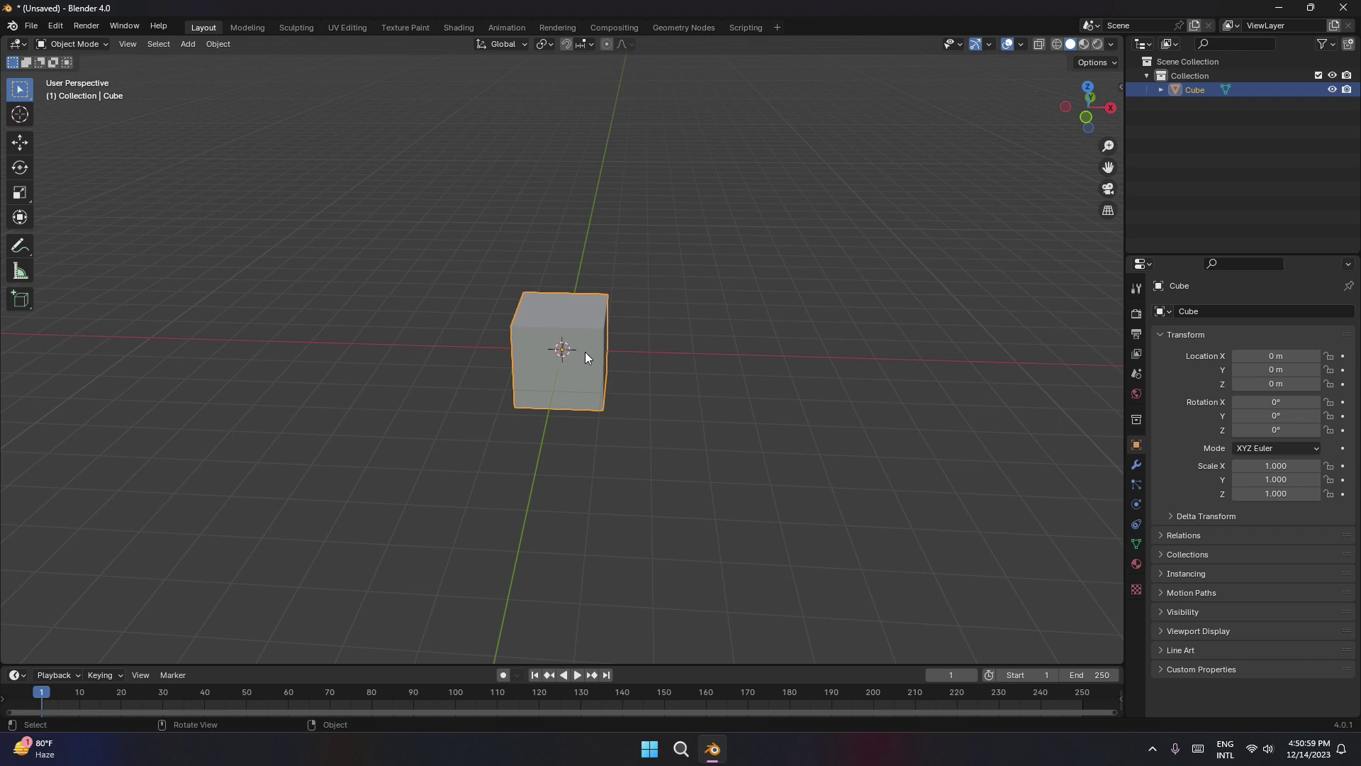
click(1136, 464)
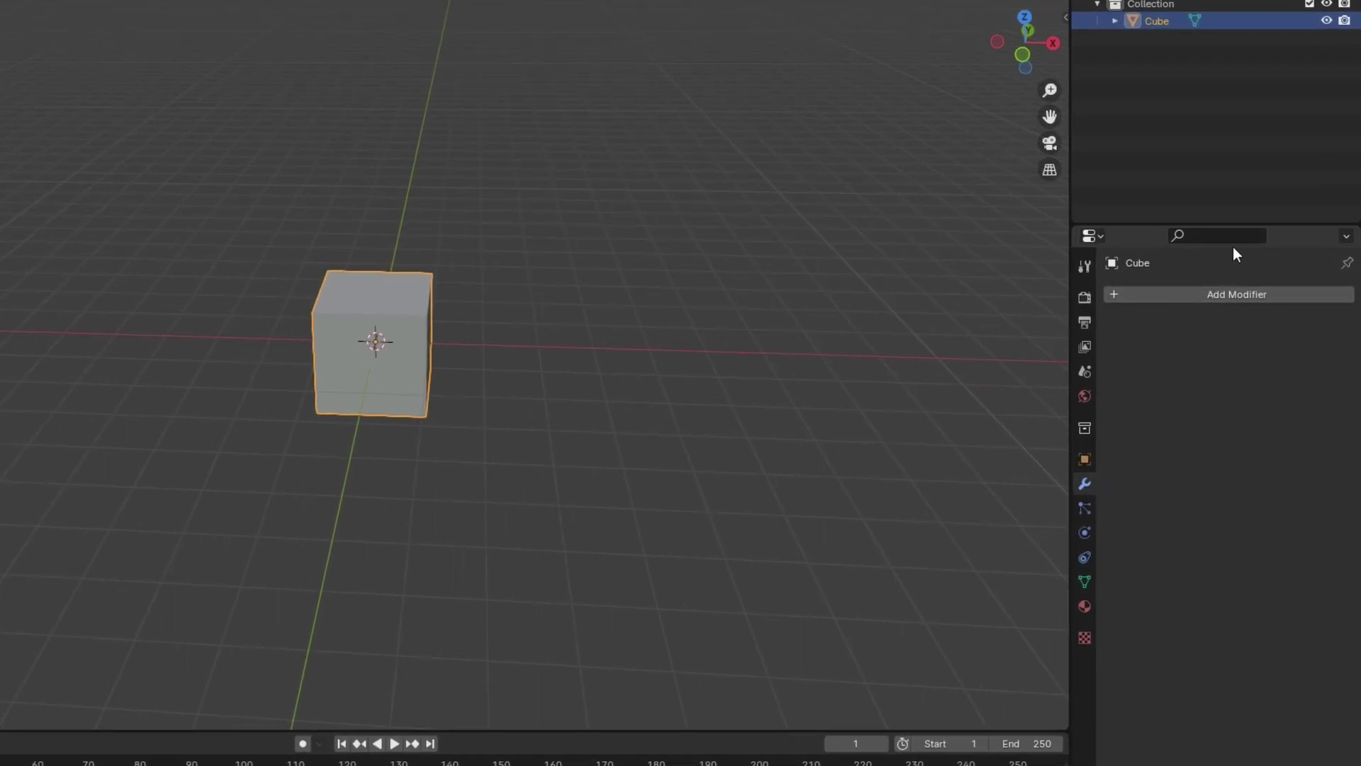
click(1223, 290)
mouse_move(1182, 386)
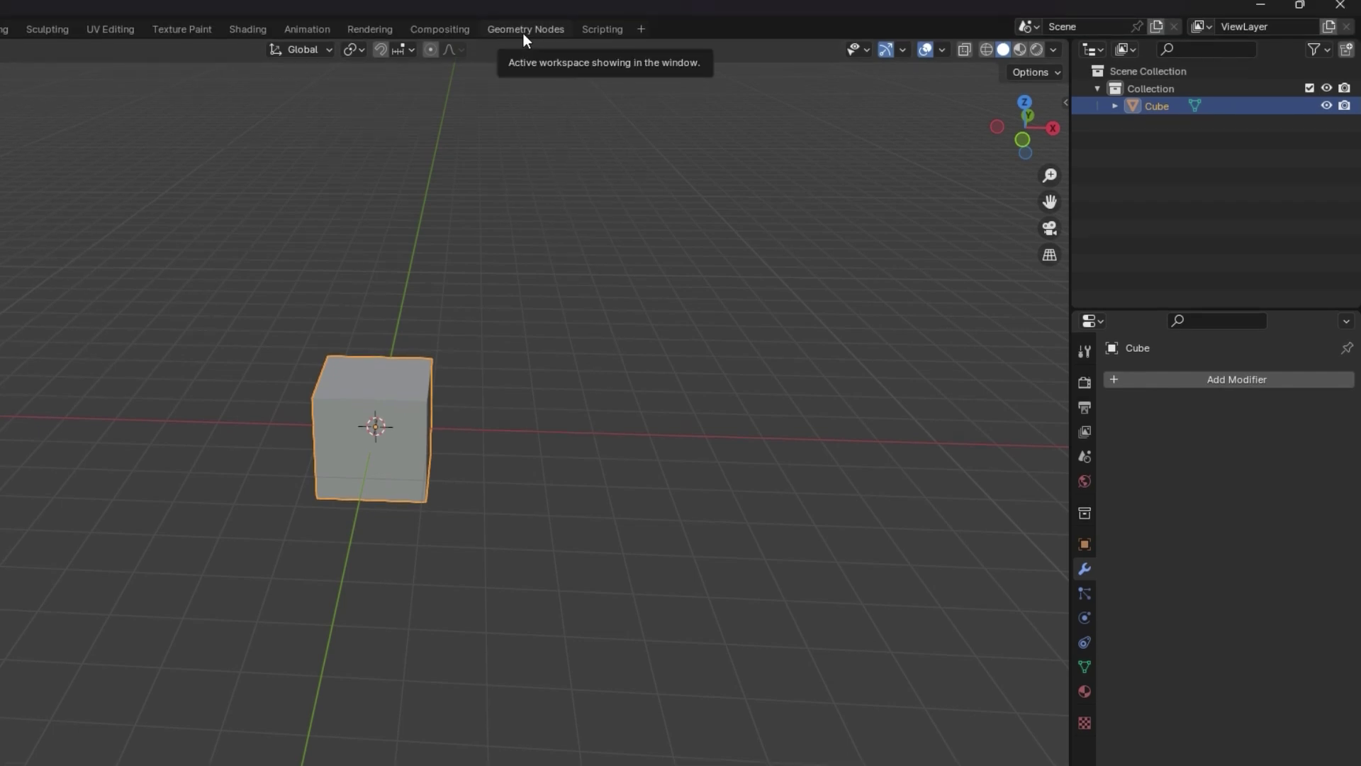
click(640, 29)
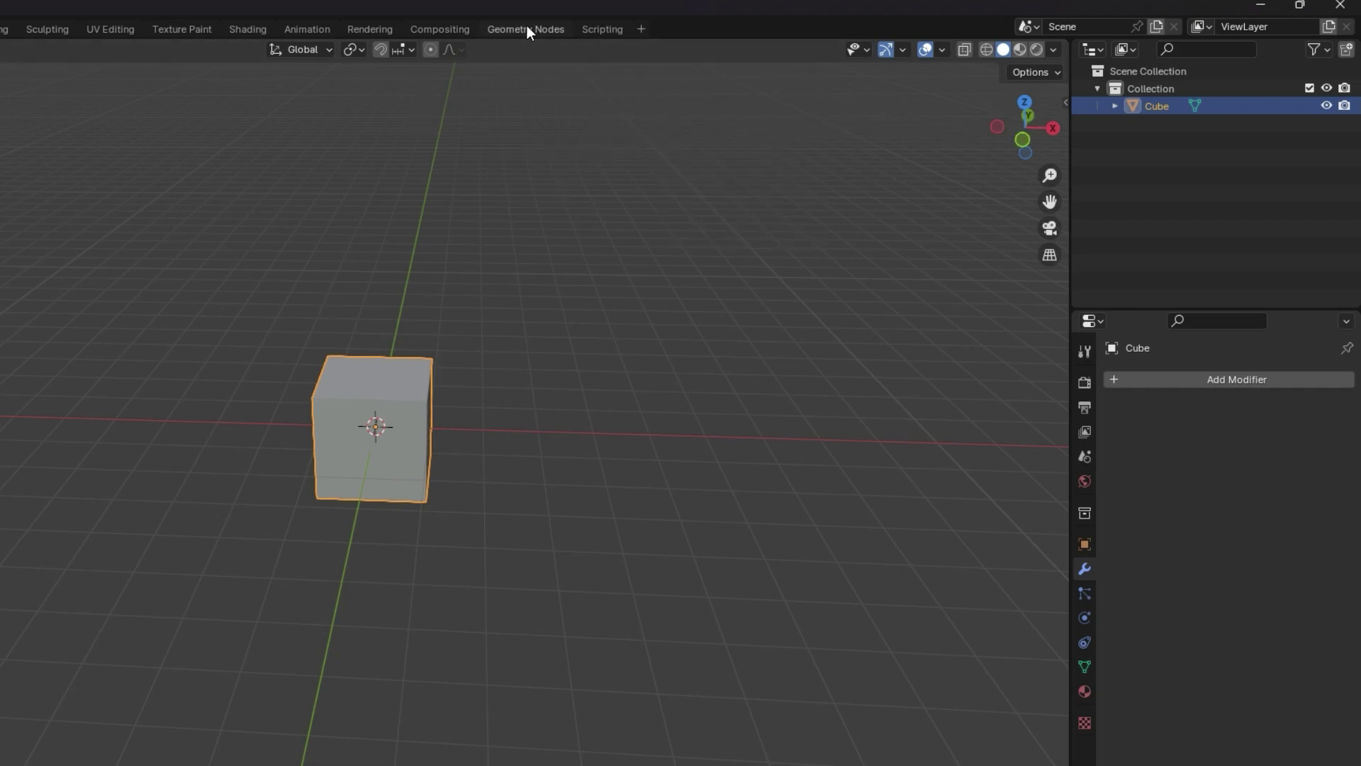
click(526, 28)
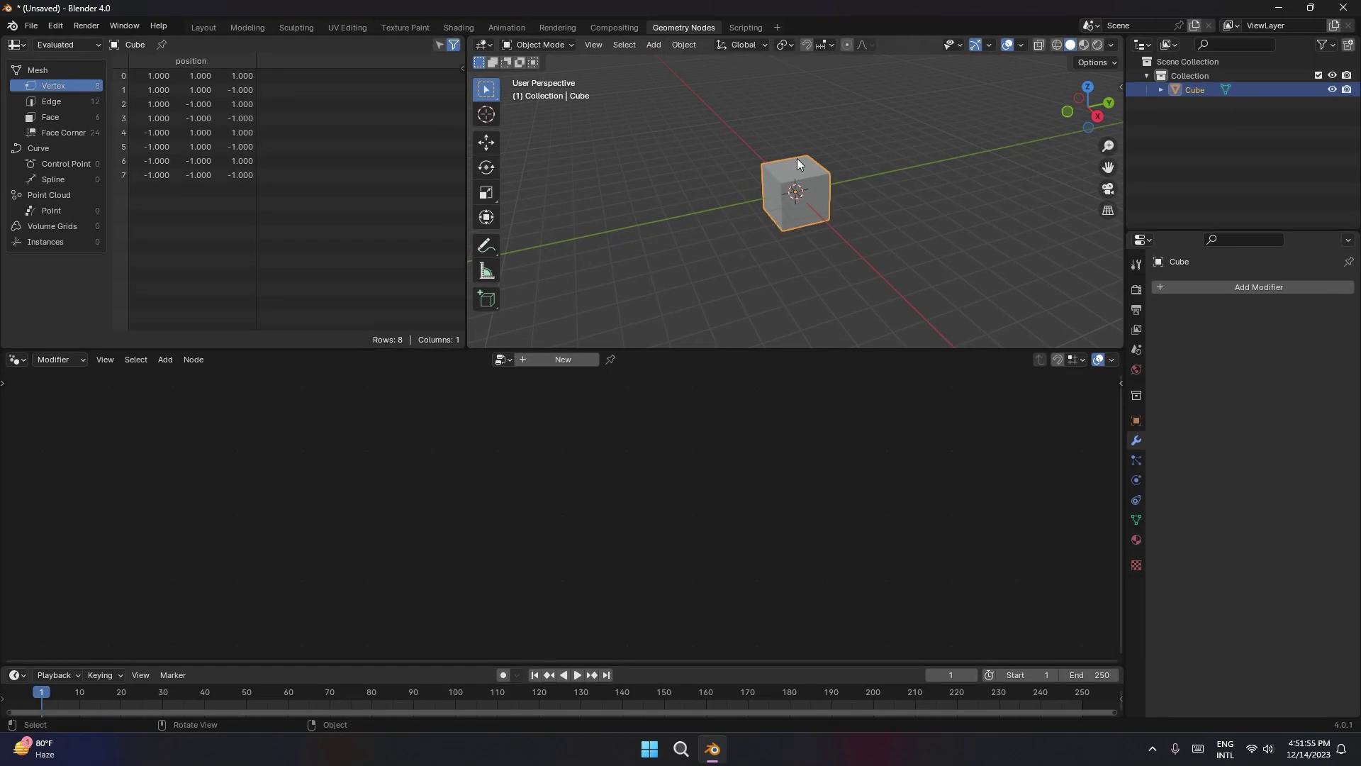
- Enlarge the 3D viewport by shrinking the spreadsheet and node editor, and create a new geometry node tree for the cube
scroll(799, 167, up, 3)
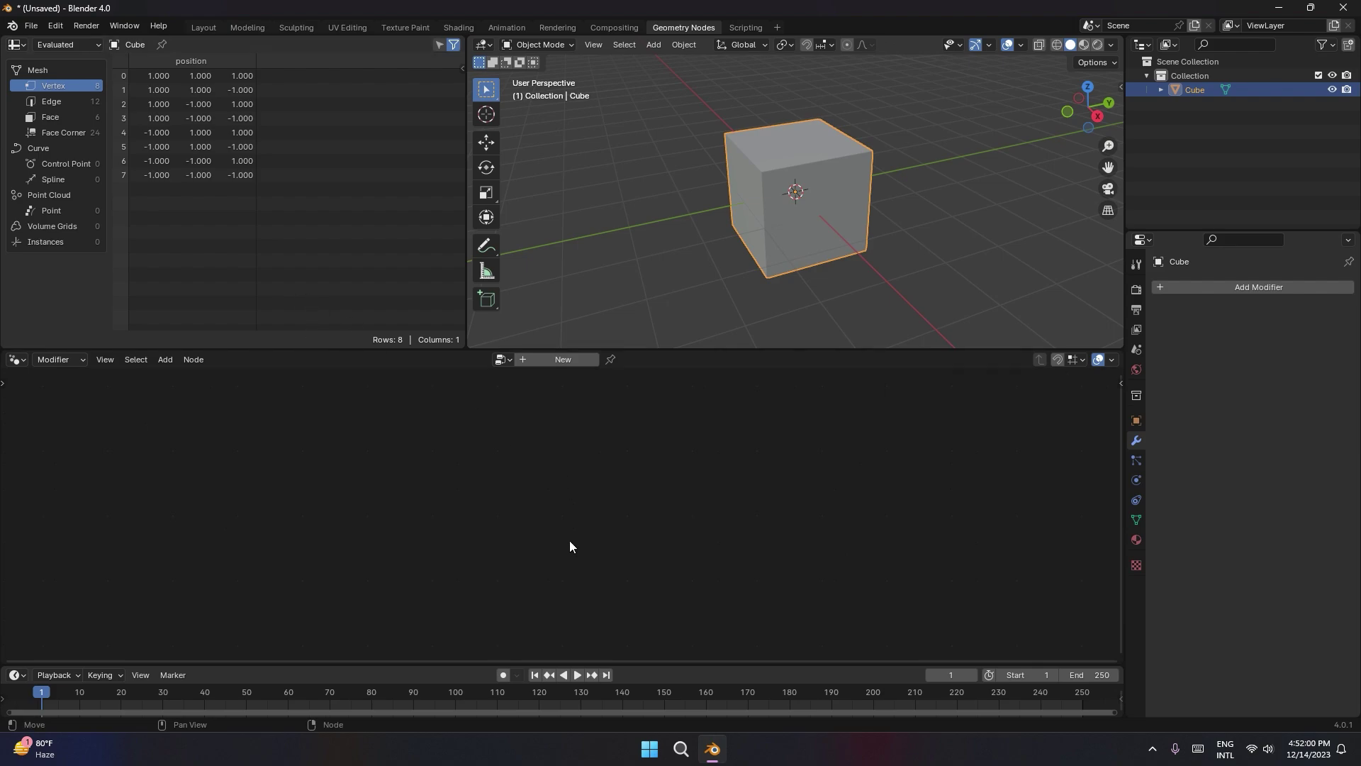
drag(466, 233, 152, 230)
drag(659, 349, 659, 396)
scroll(653, 281, down, 1)
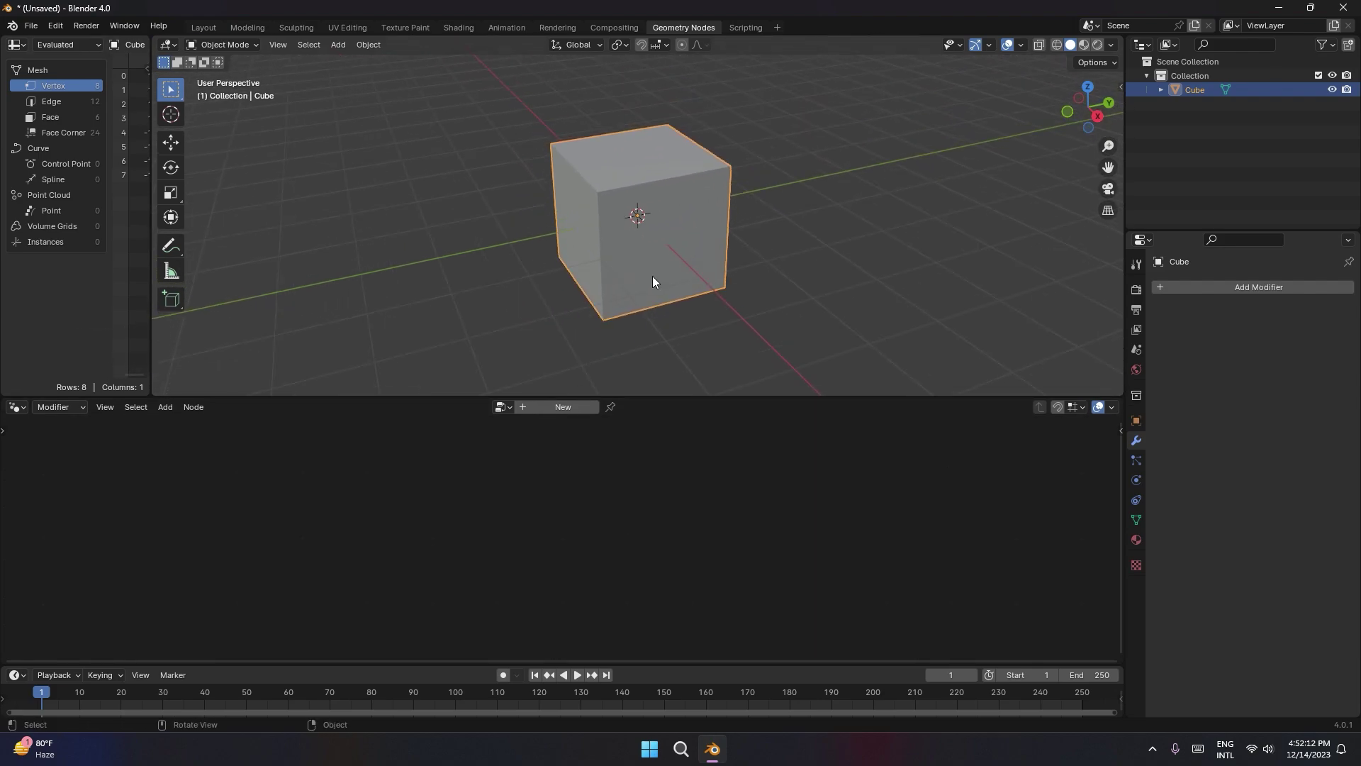
click(580, 407)
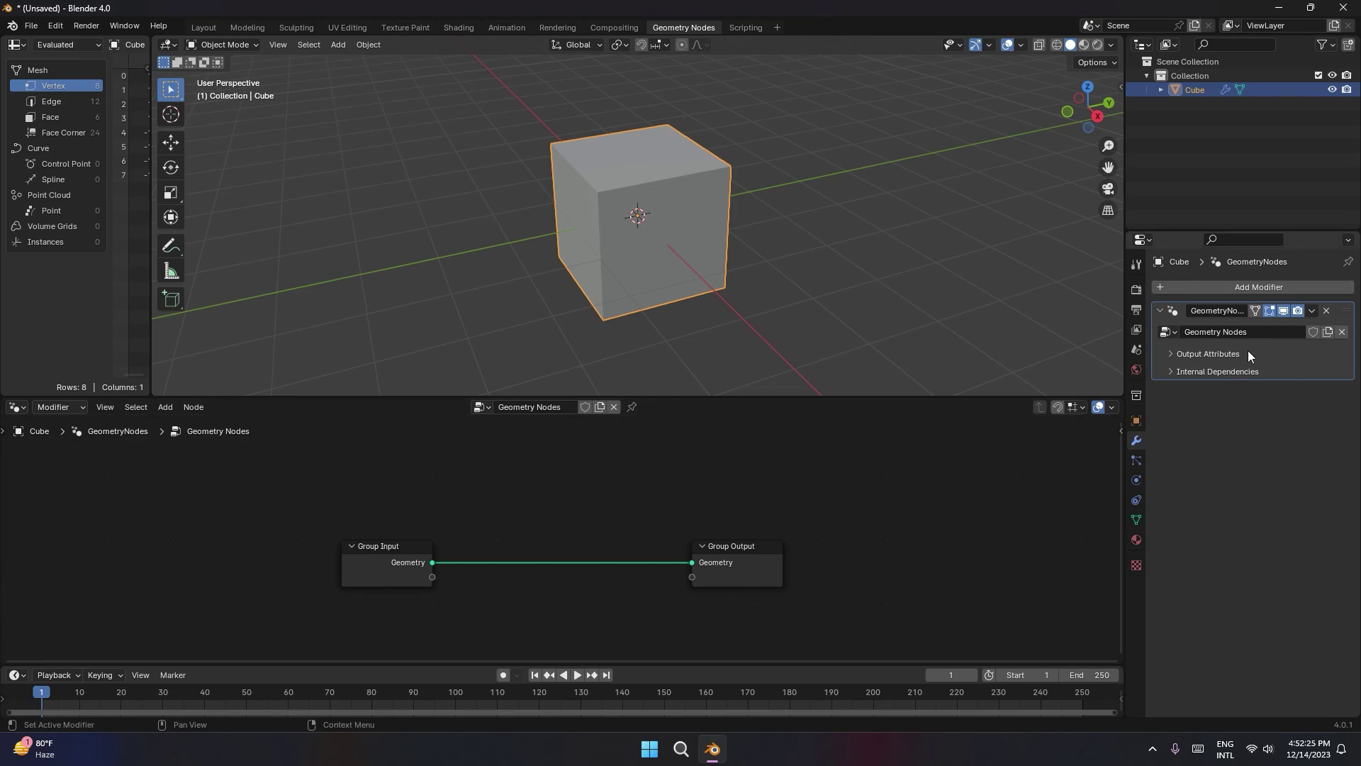
- Turn on snapping in the node editor and move the Group Output node farther from the Group Input node
mouse_move(720, 544)
mouse_down()
mouse_move(692, 488)
mouse_move(734, 516)
mouse_move(697, 521)
mouse_move(716, 528)
mouse_up()
key(g)
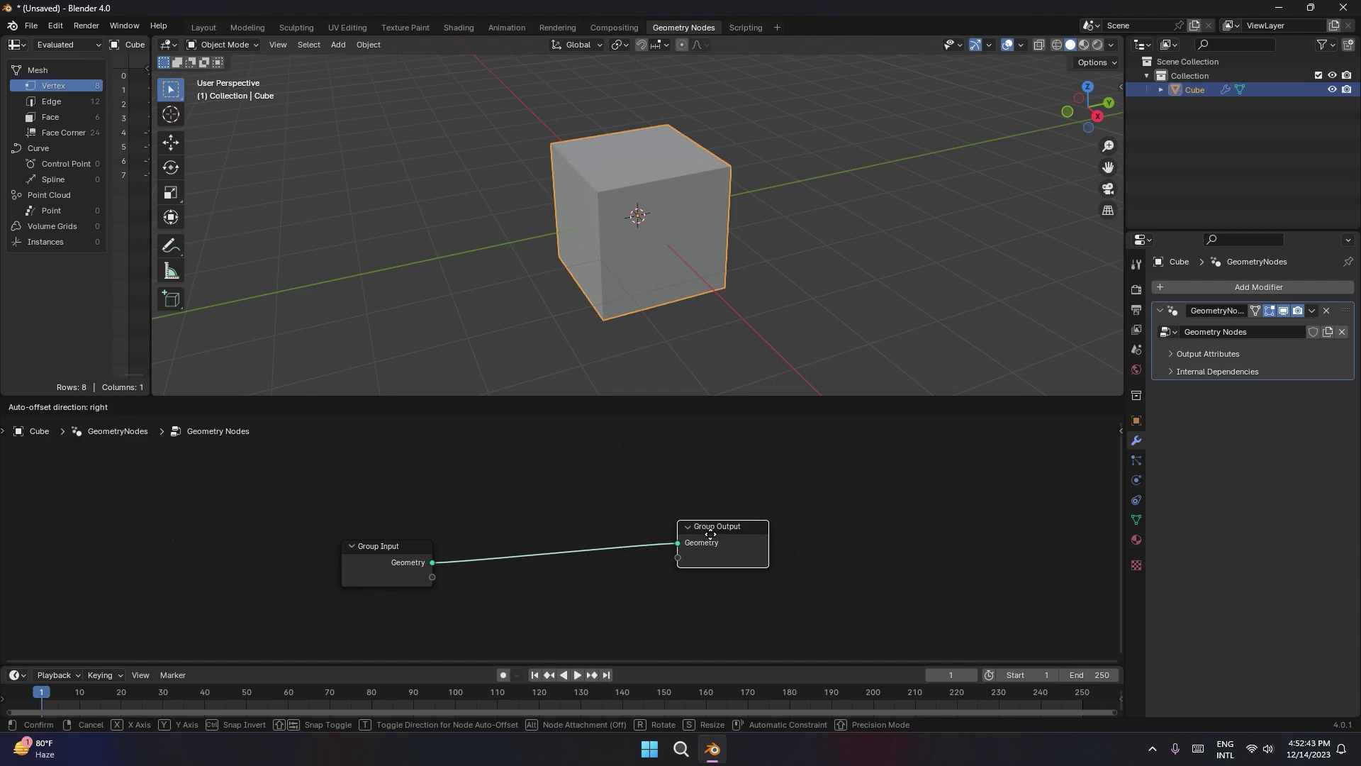
click(710, 533)
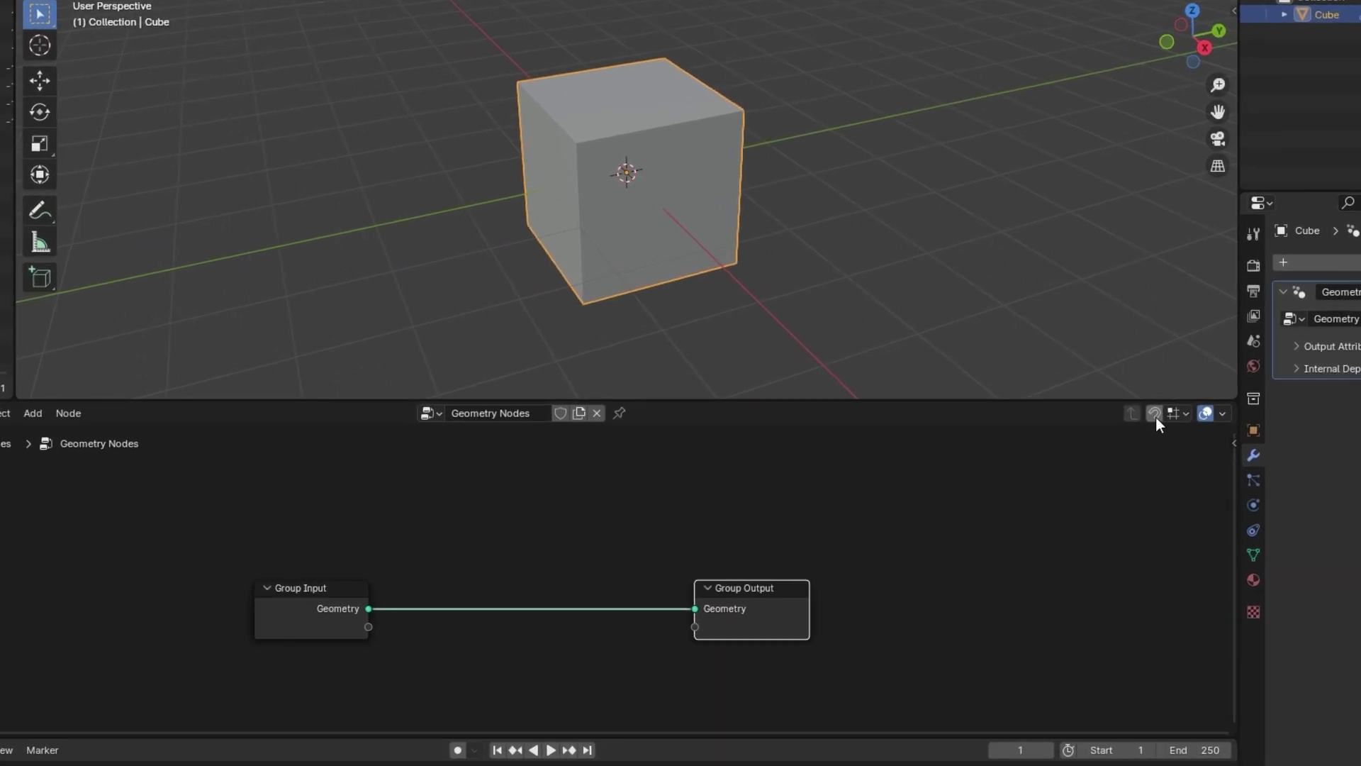
click(1154, 414)
drag(760, 585, 850, 605)
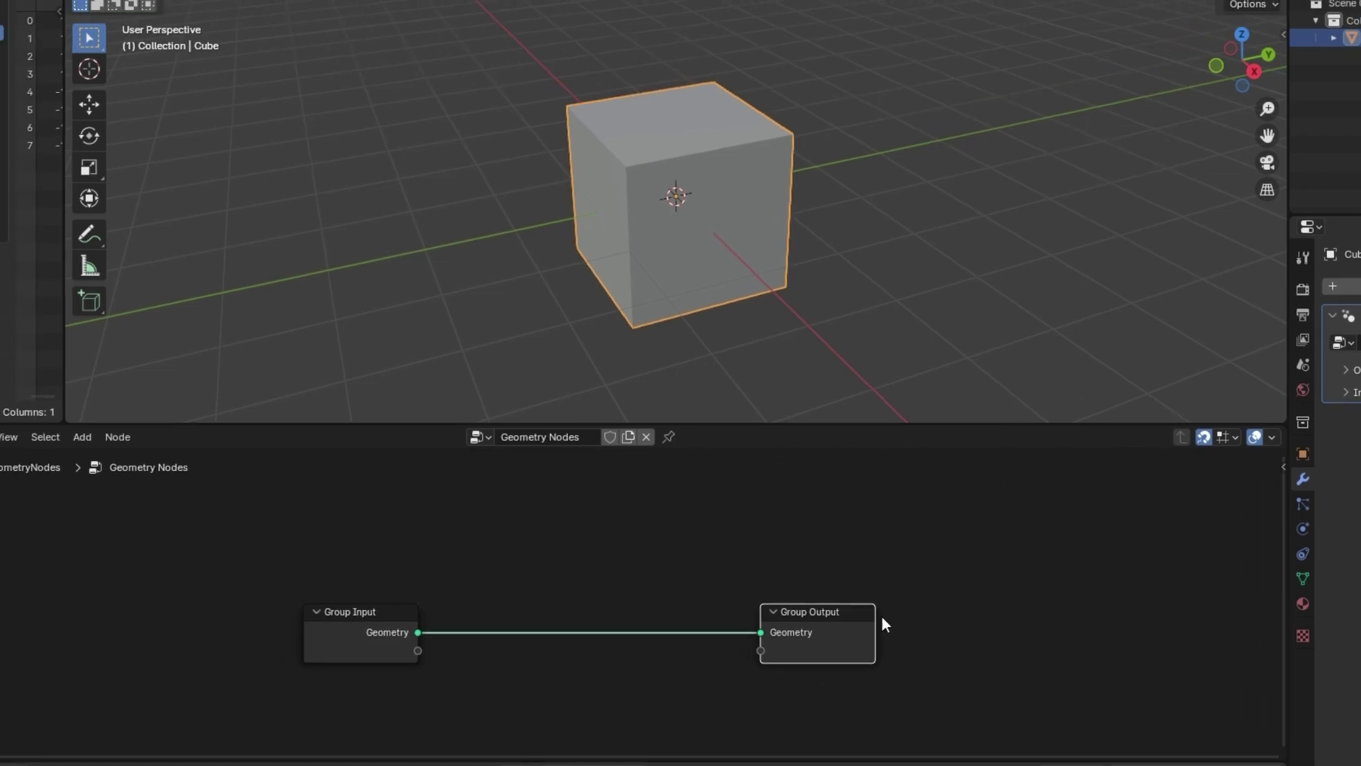
- Search the add-on preferences for "node" and enable the Node Wrangler add-on
click(69, 17)
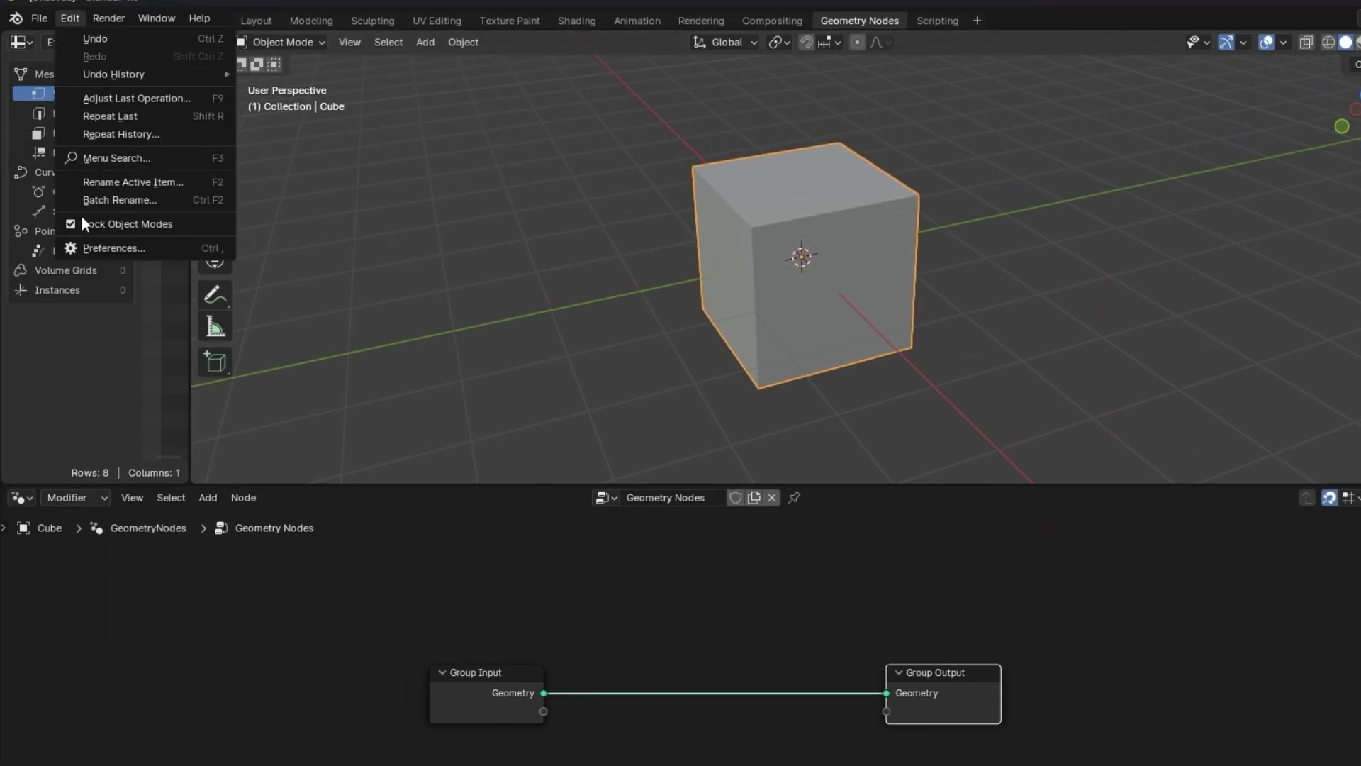
click(84, 246)
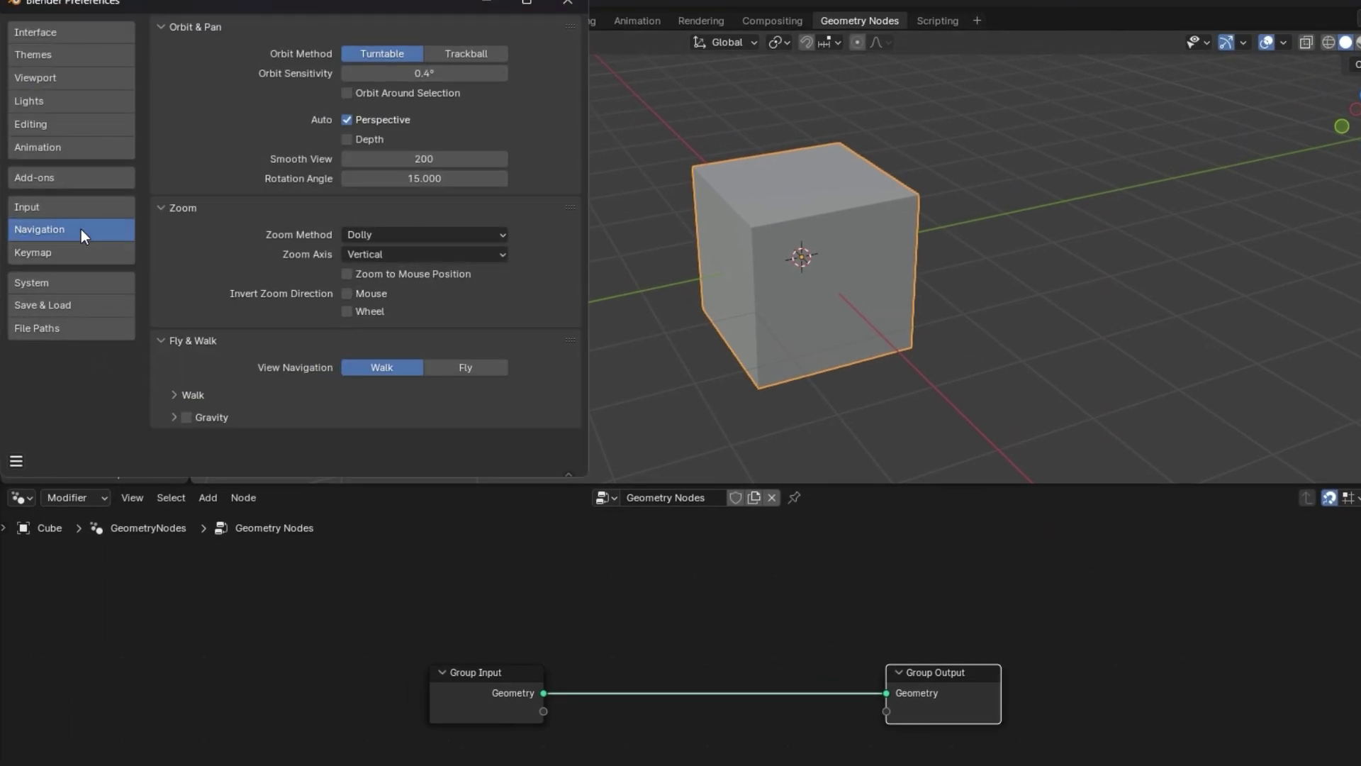
click(70, 183)
click(497, 51)
text(node)
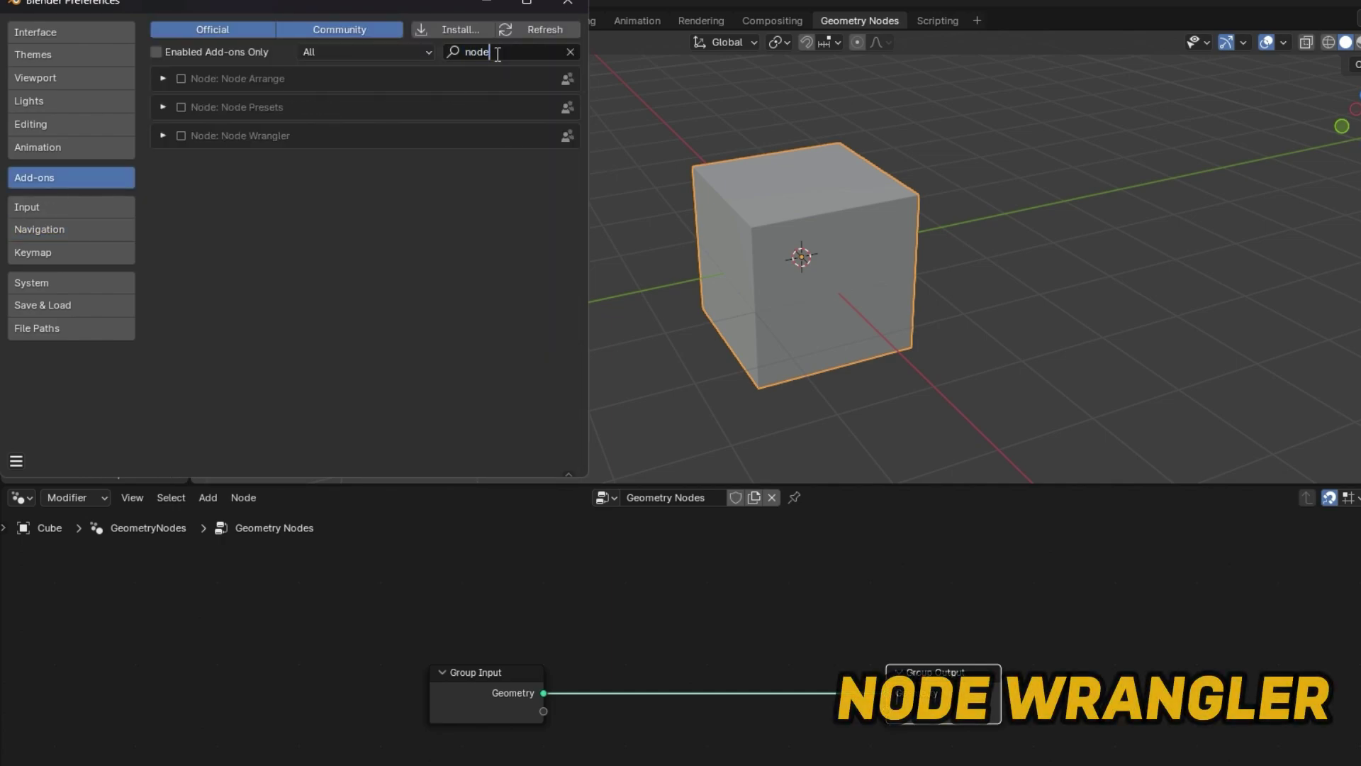
click(181, 135)
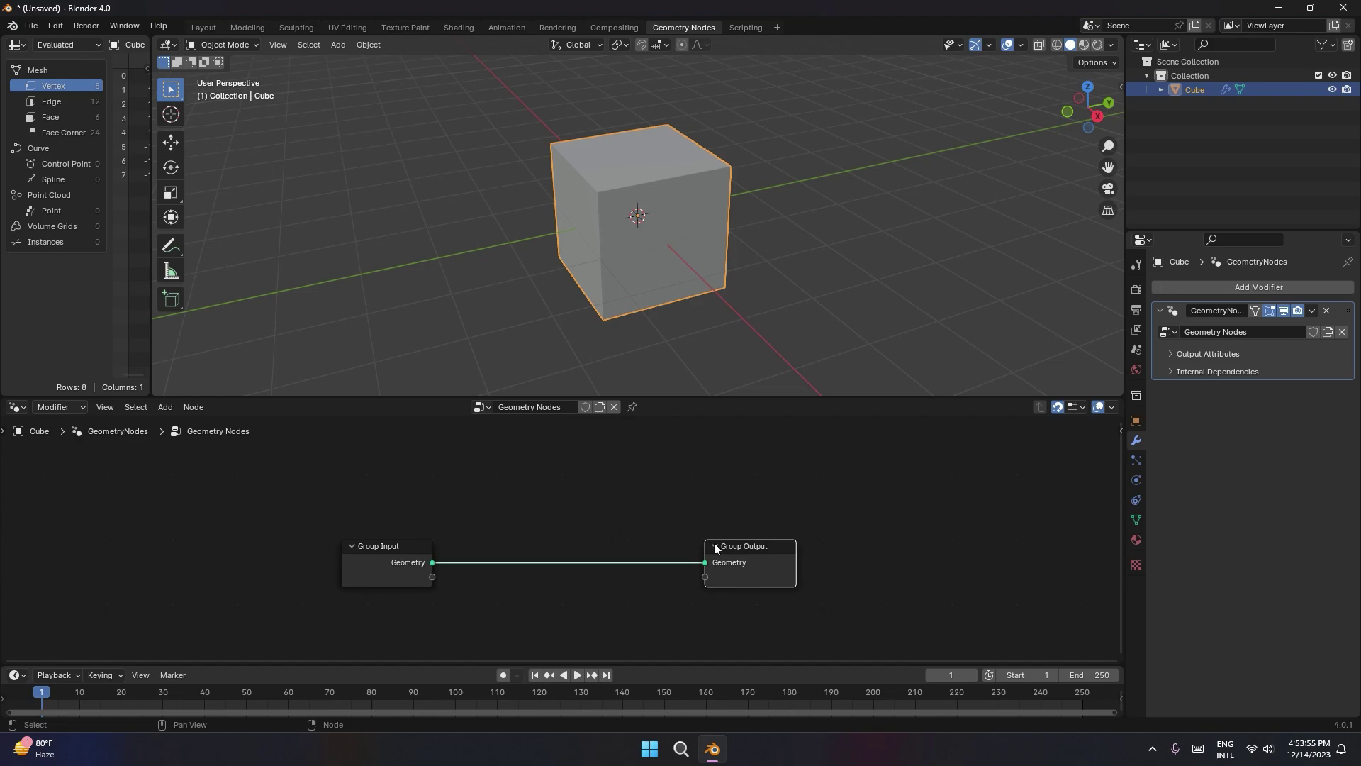
- Rearrange the Group Input and Group Output nodes, and inspect the cube's mesh in Edit Mode with everything deselected
drag(704, 563, 619, 530)
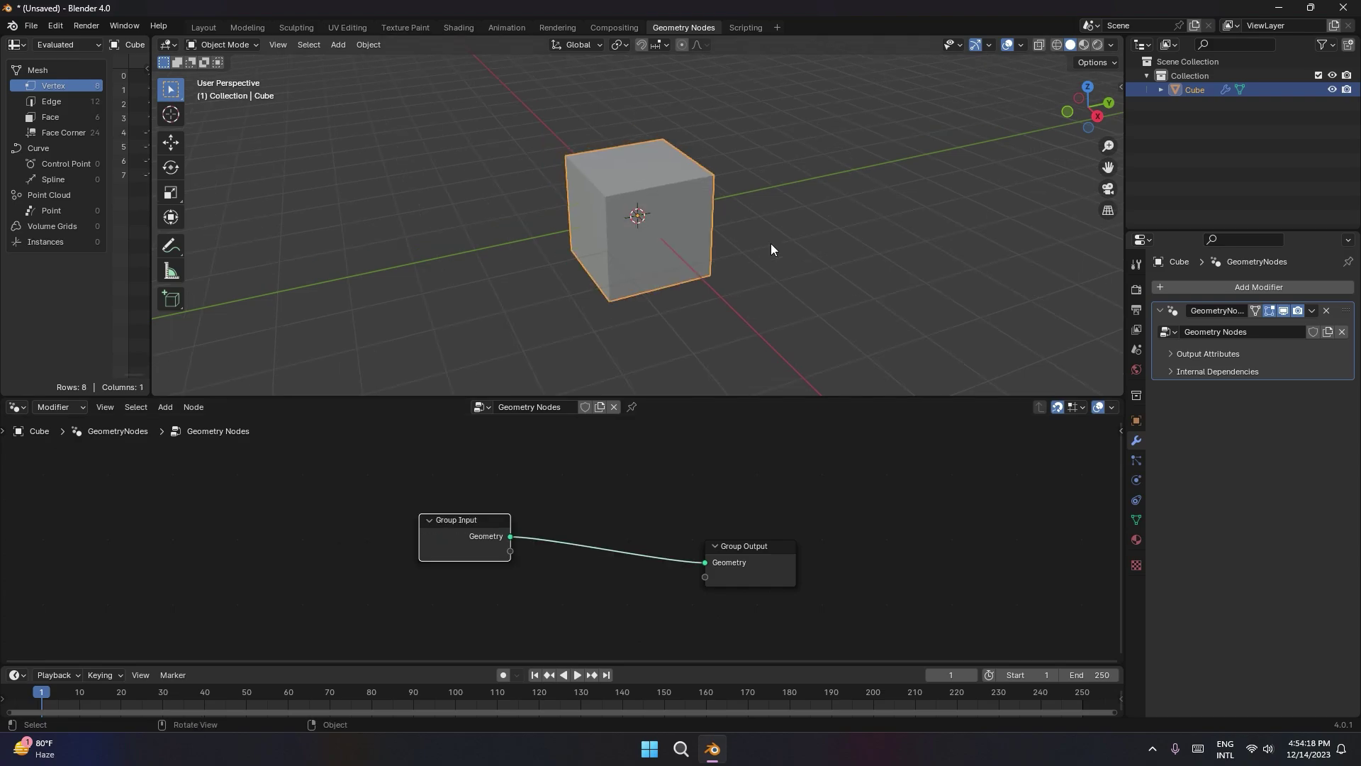
middle_drag(771, 243, 700, 233)
key(Tab)
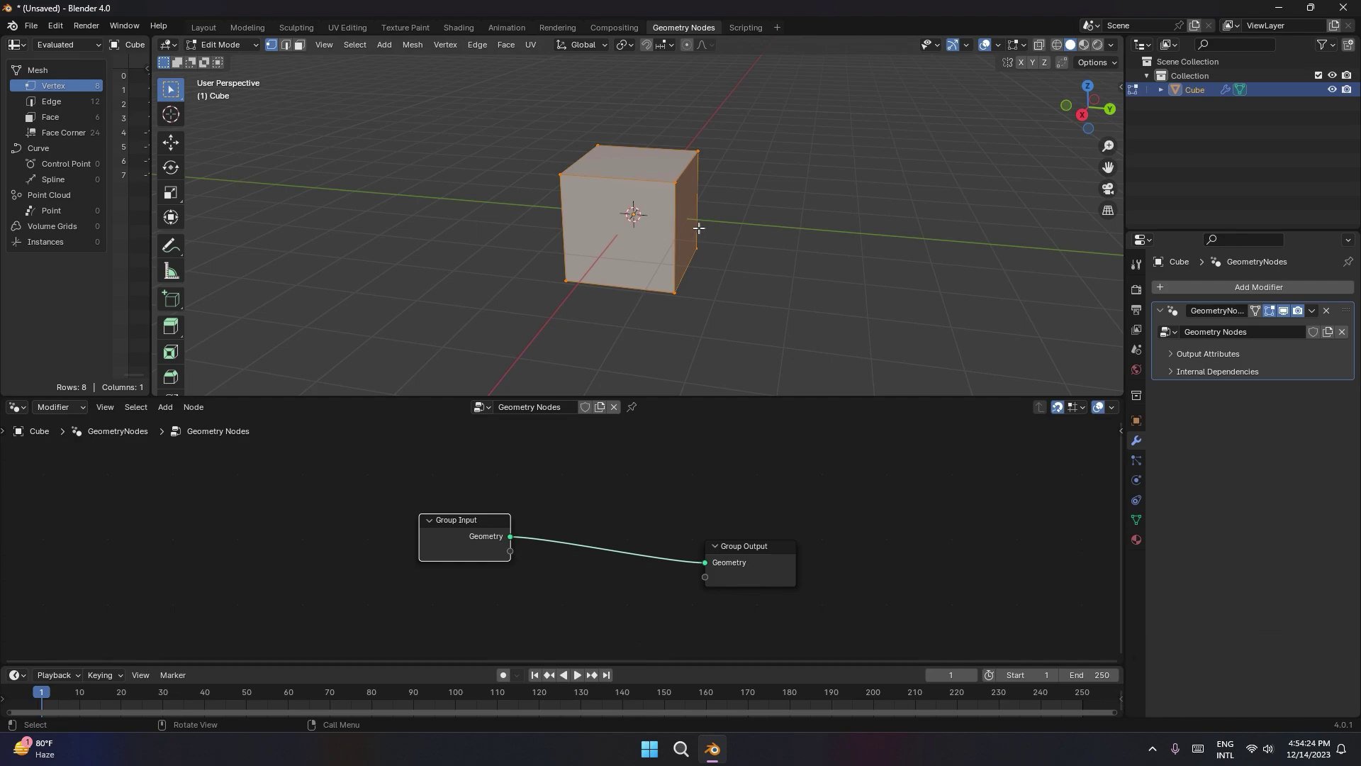
middle_drag(714, 231, 676, 195)
key(alt+a)
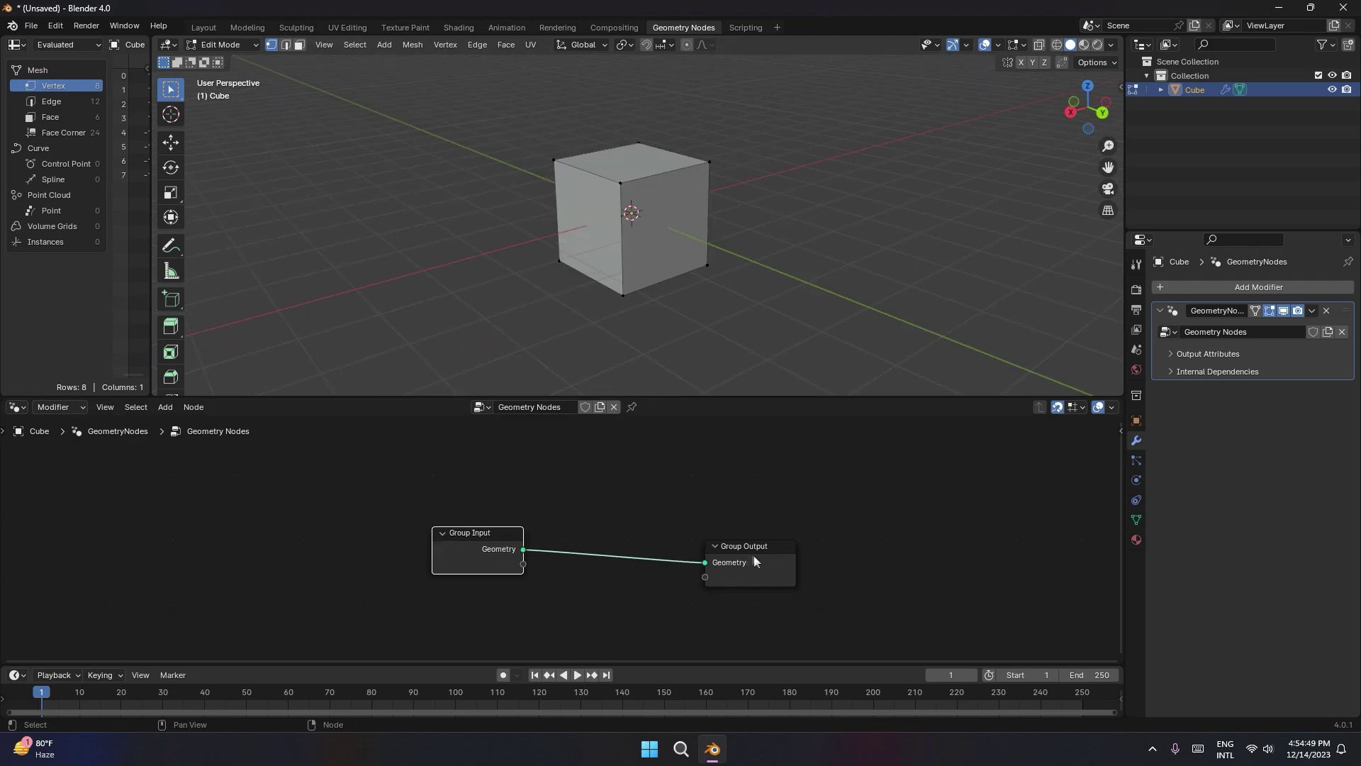
drag(740, 547, 764, 518)
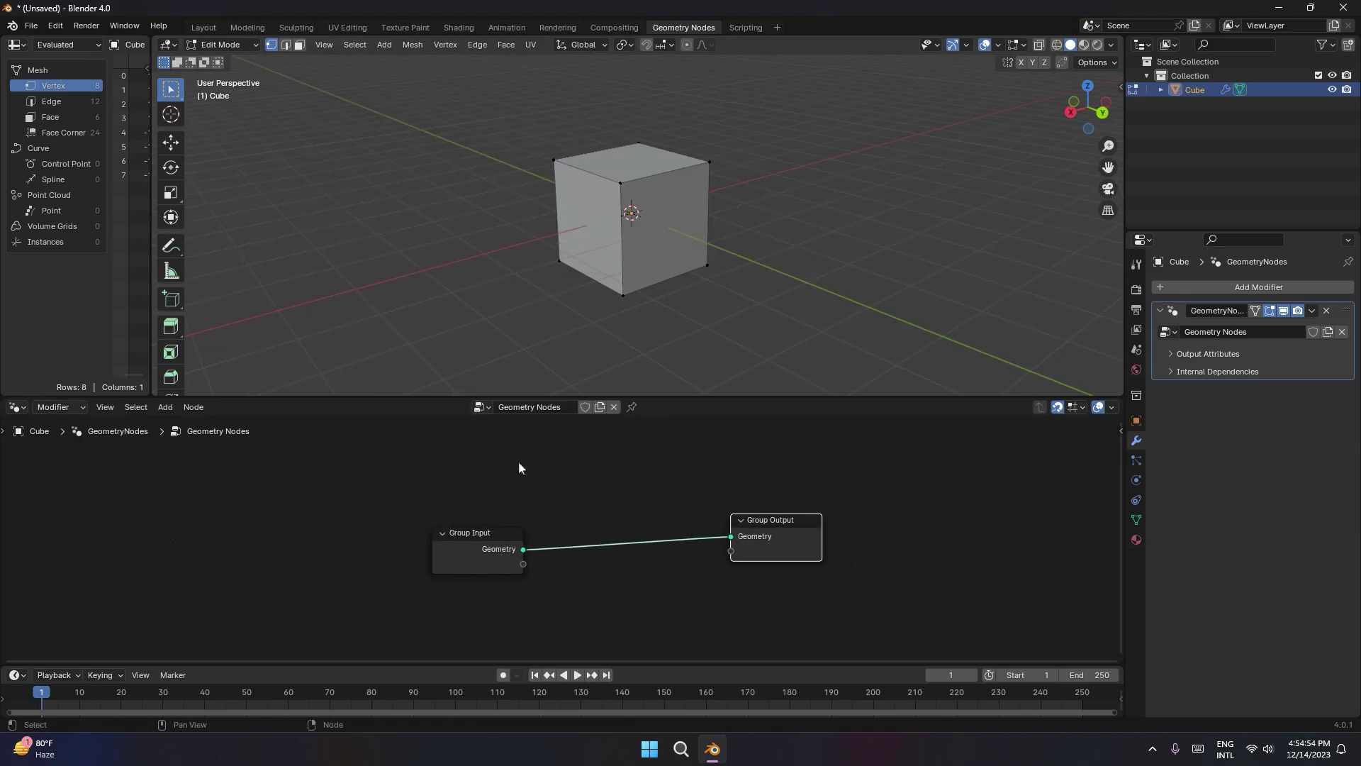
middle_drag(631, 580, 629, 546)
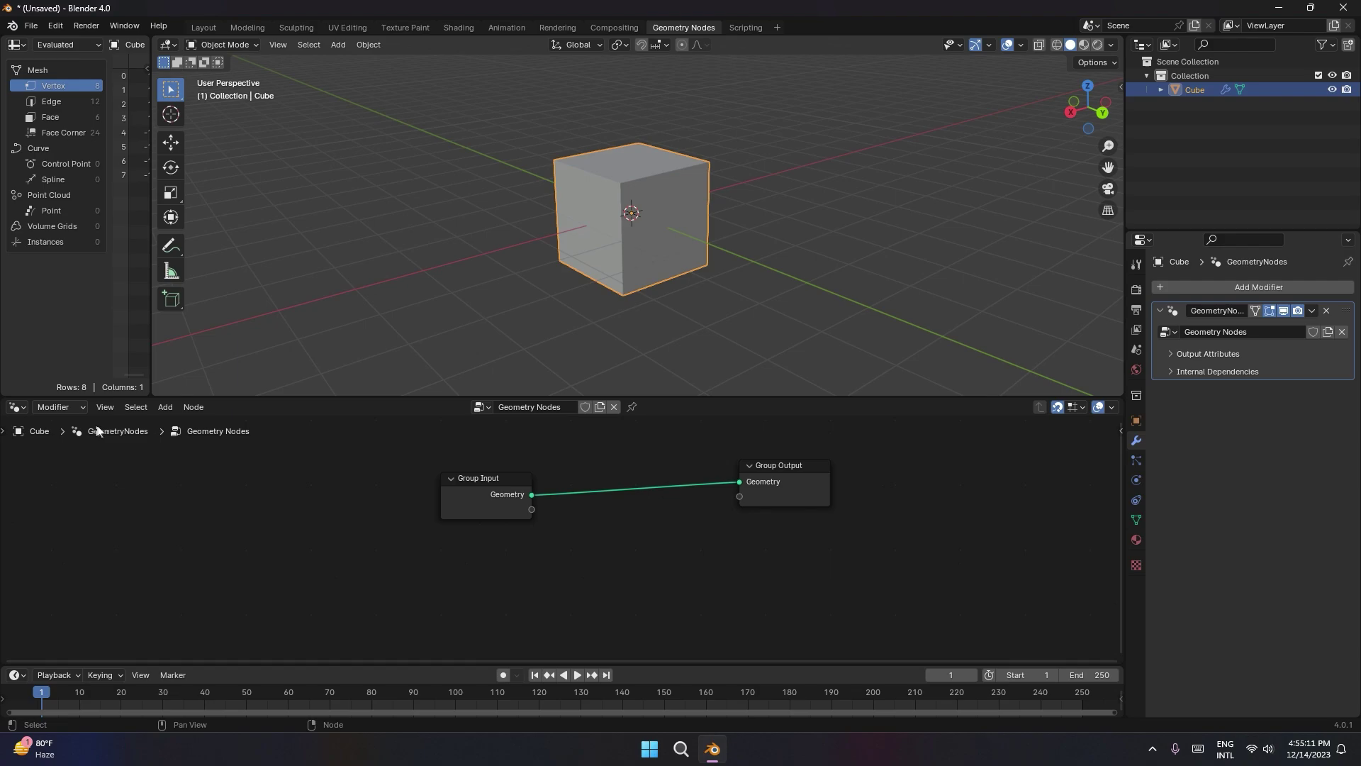
click(167, 408)
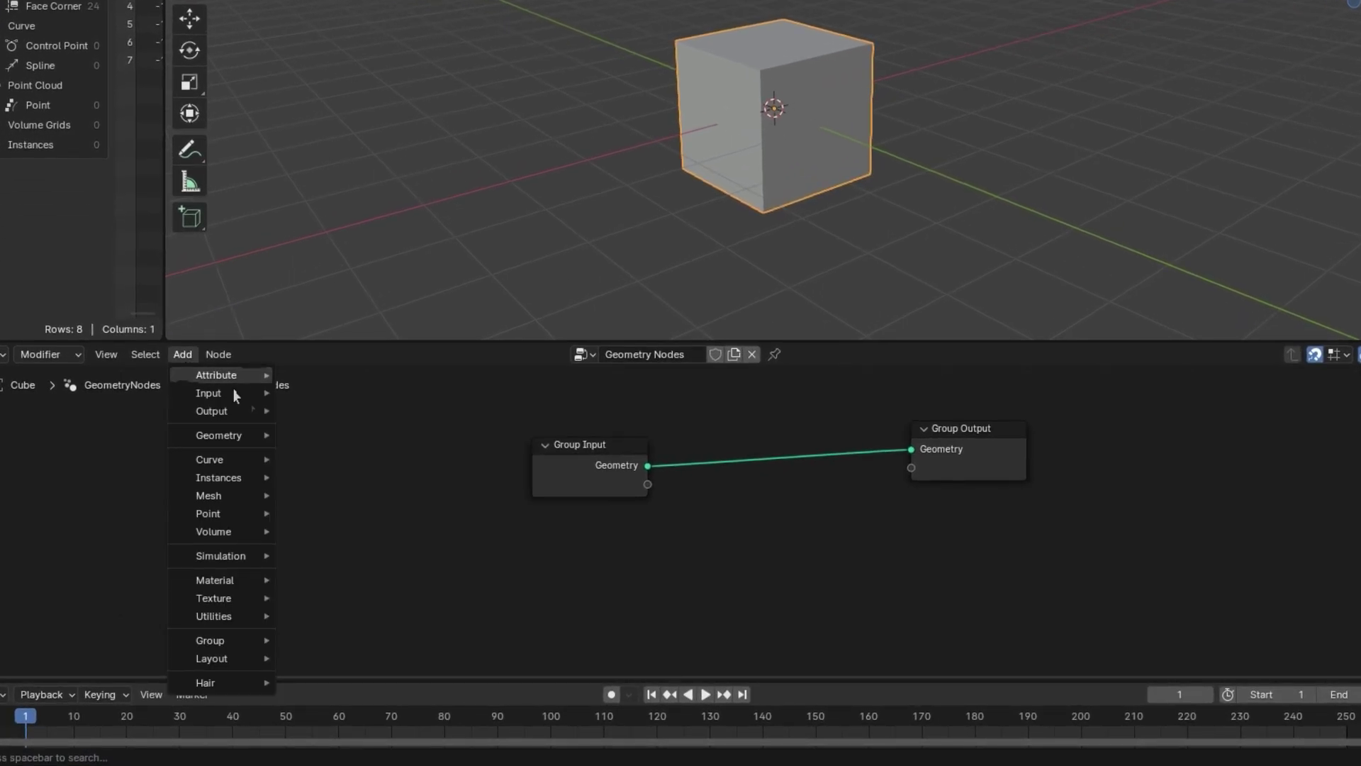
key(shift+a)
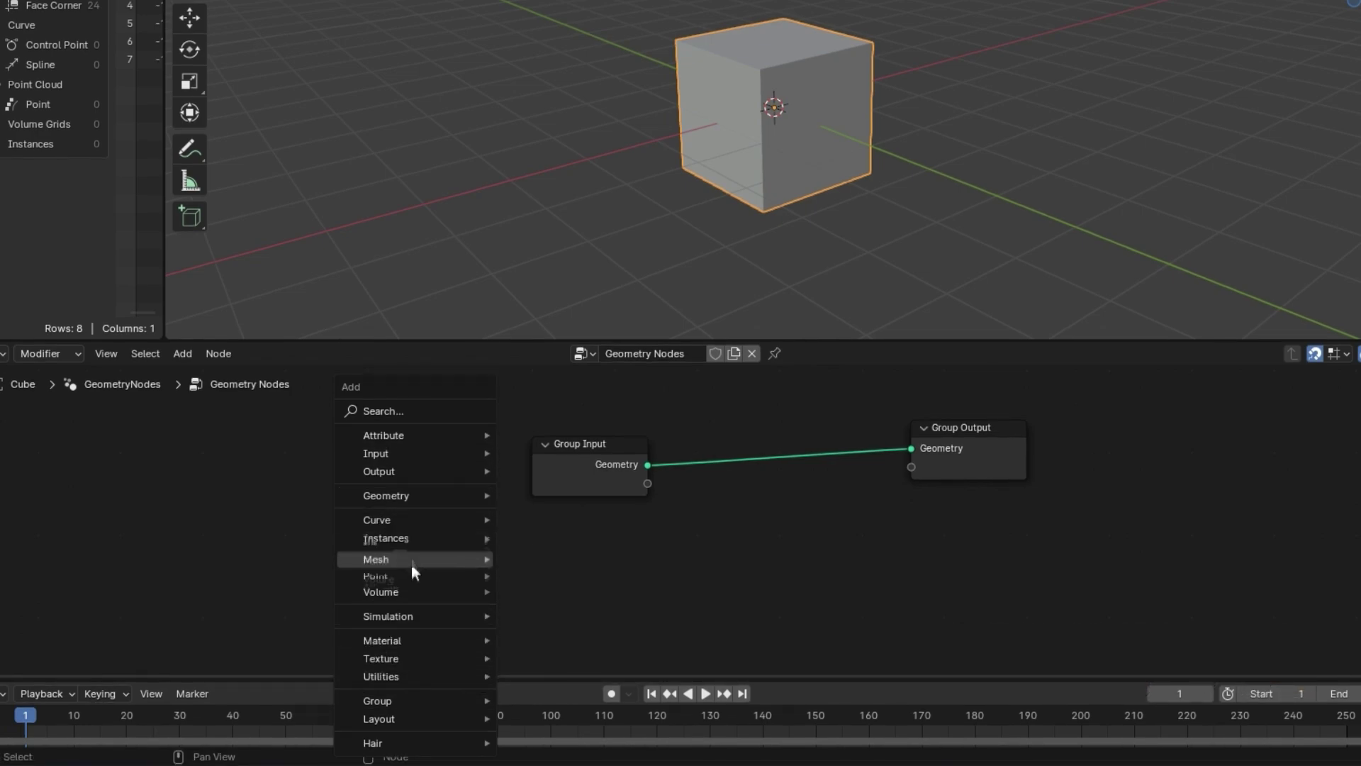
key(shift+a)
text(s)
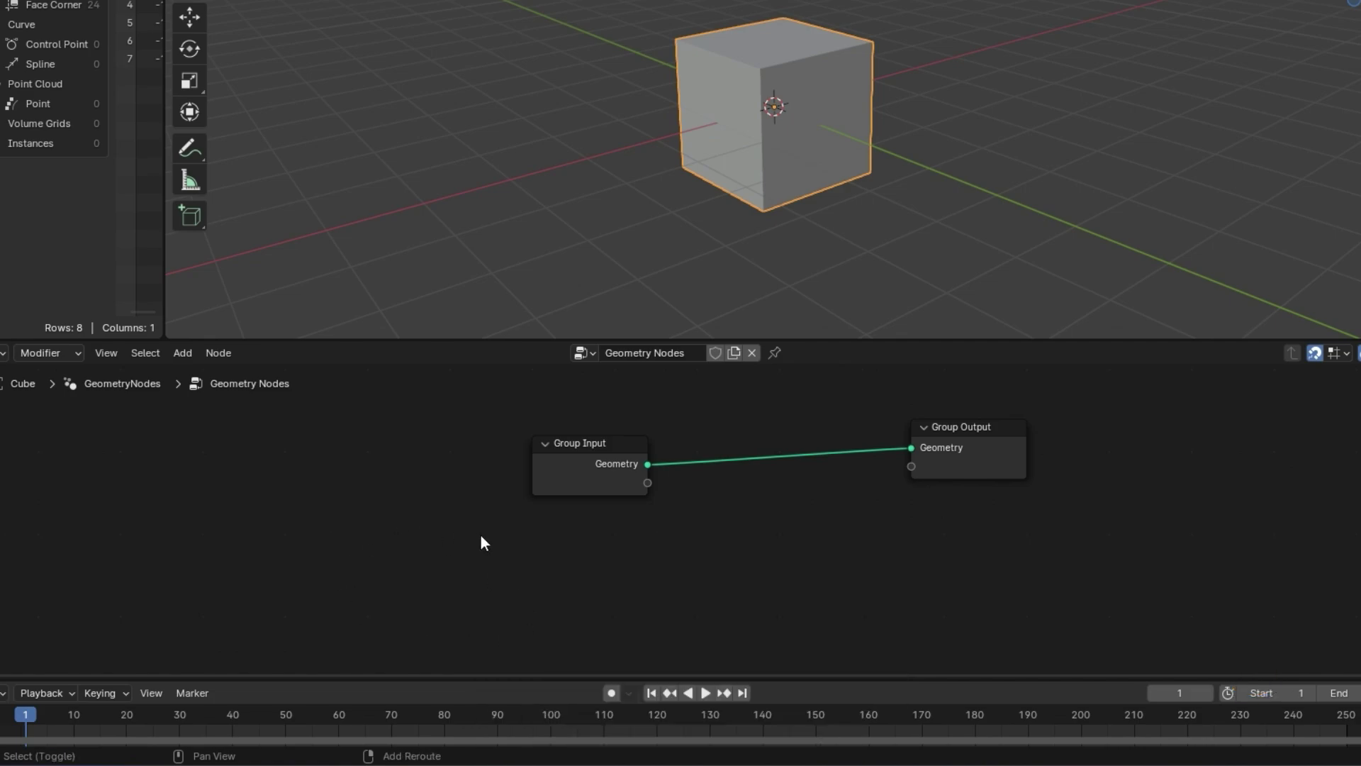
- Add a Transform Geometry node and insert it on the link between the Group Input and Group Output nodes
key(shift+a)
mouse_move(478, 496)
mouse_move(544, 515)
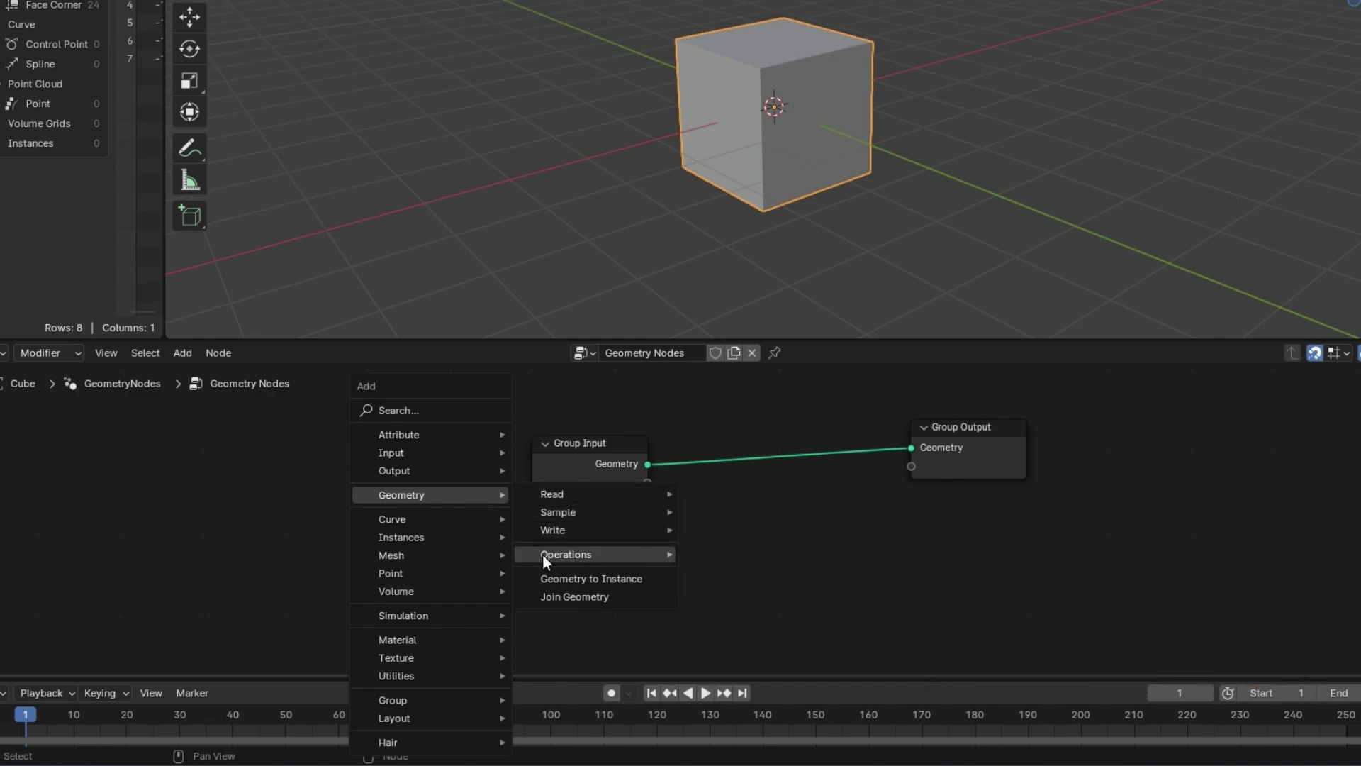
mouse_move(542, 554)
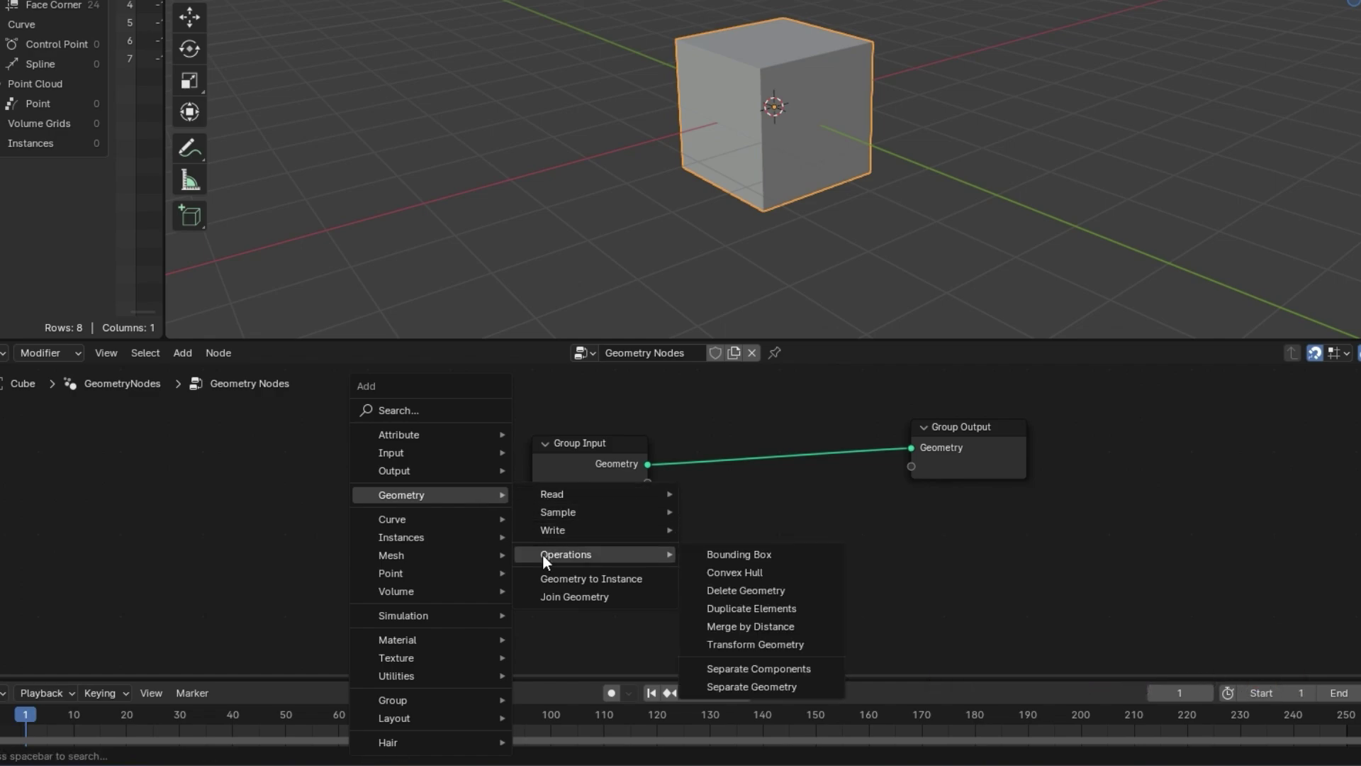
click(740, 650)
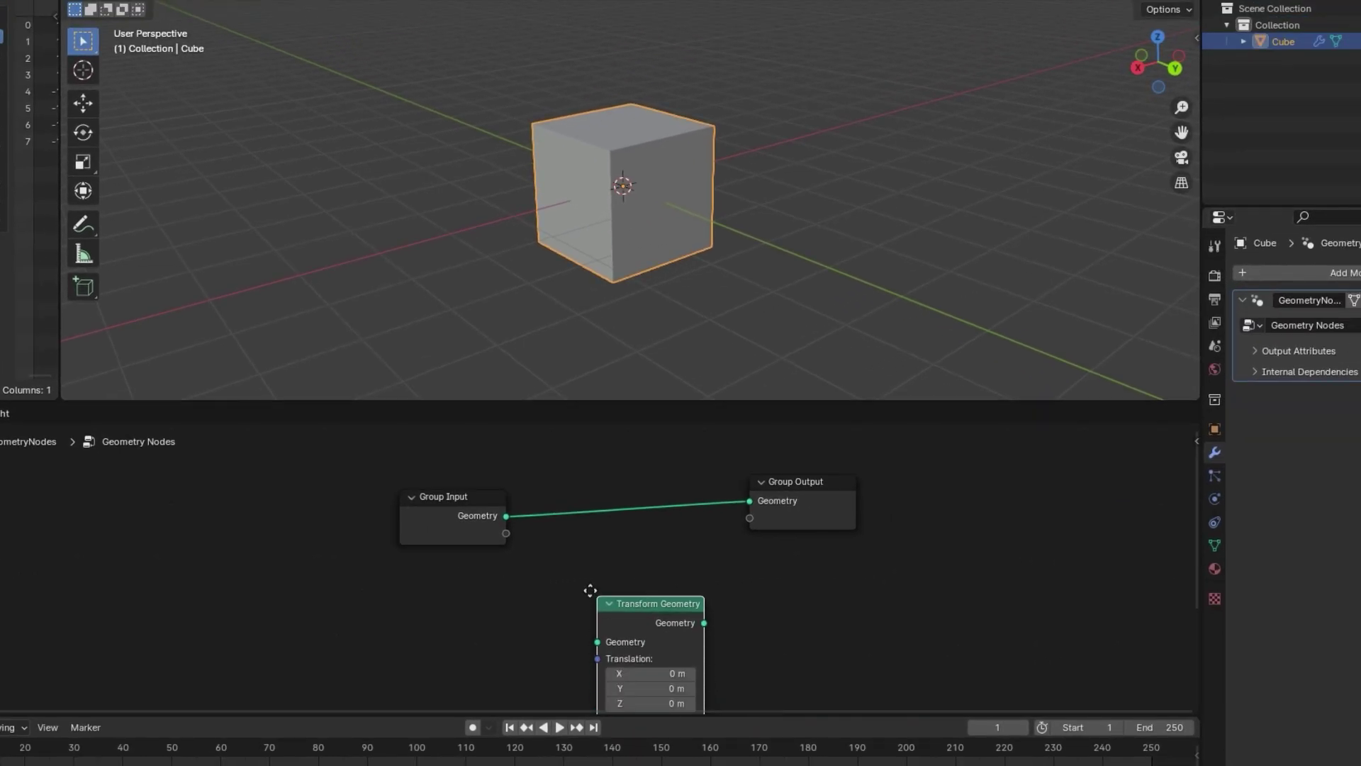
click(589, 571)
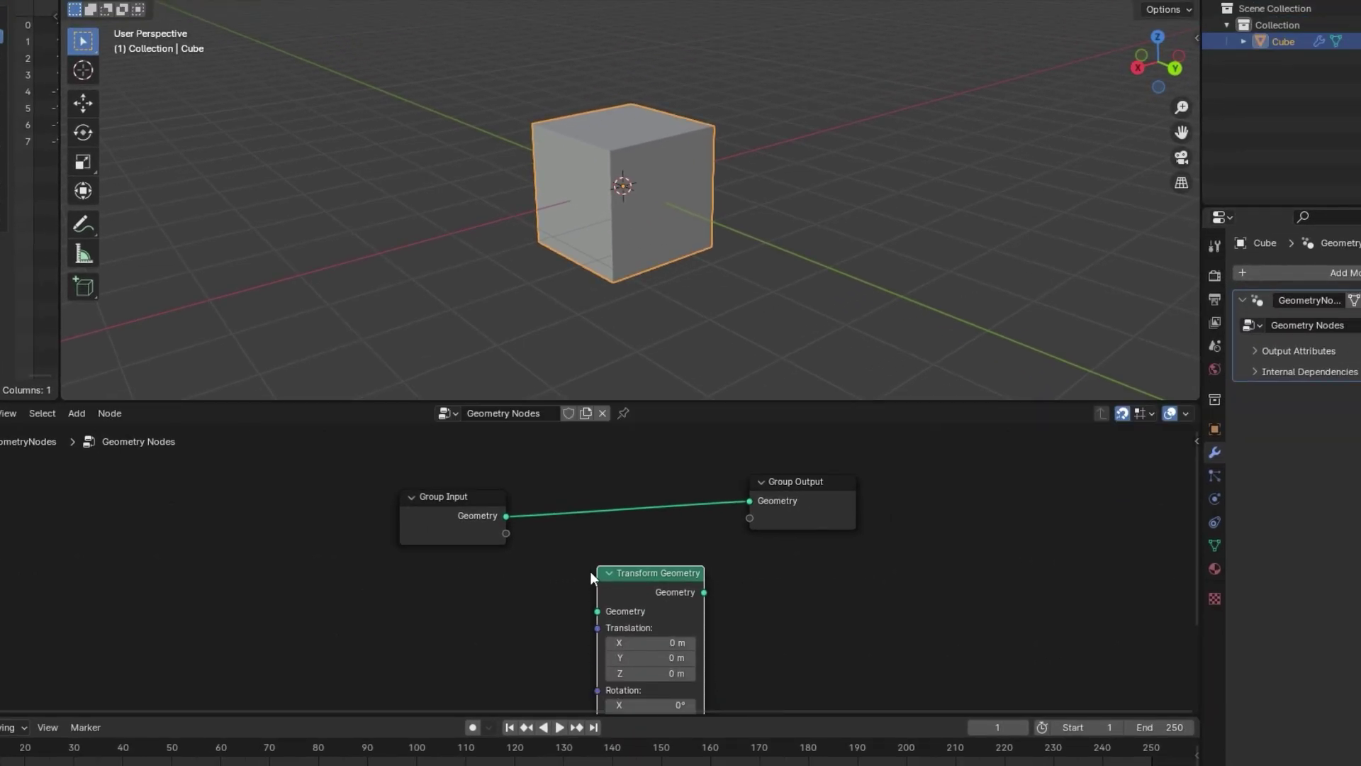
scroll(624, 577, down, 3)
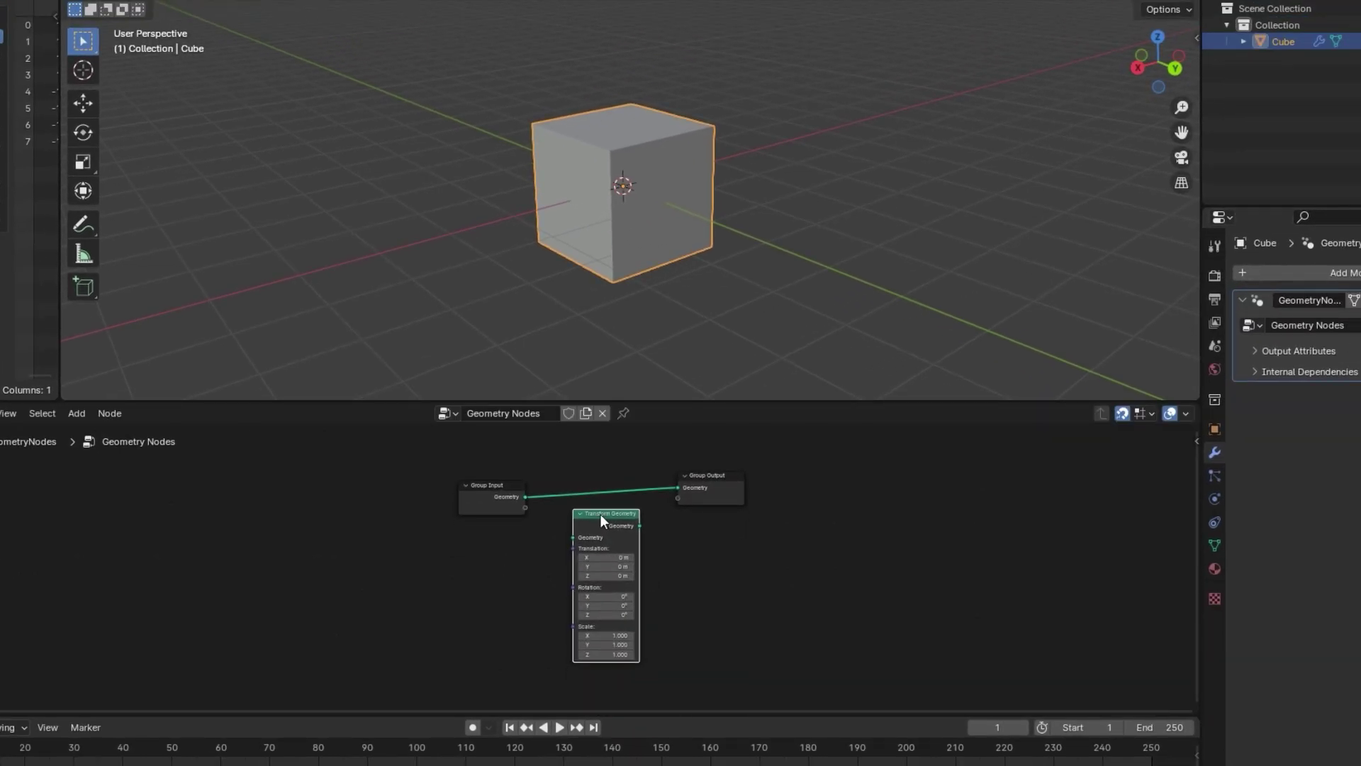
drag(601, 513, 598, 470)
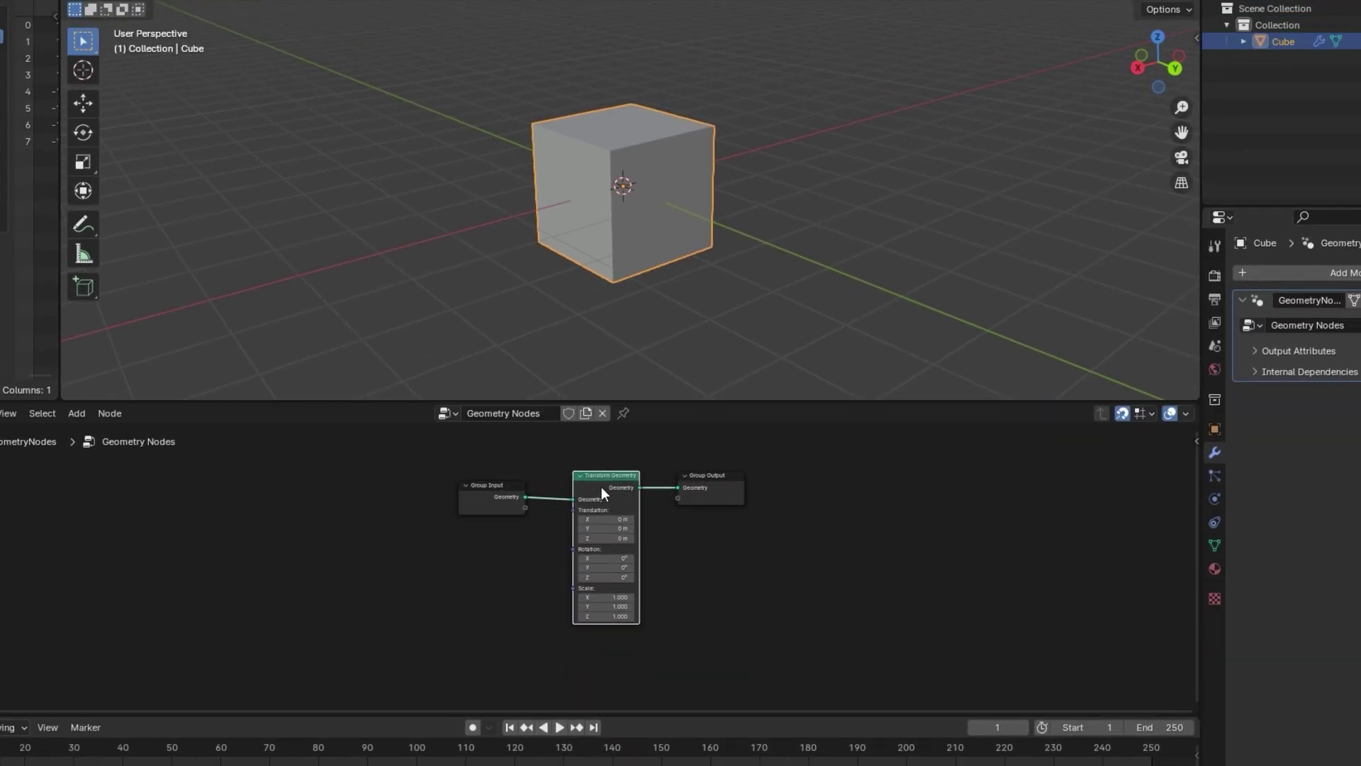
scroll(601, 487, up, 3)
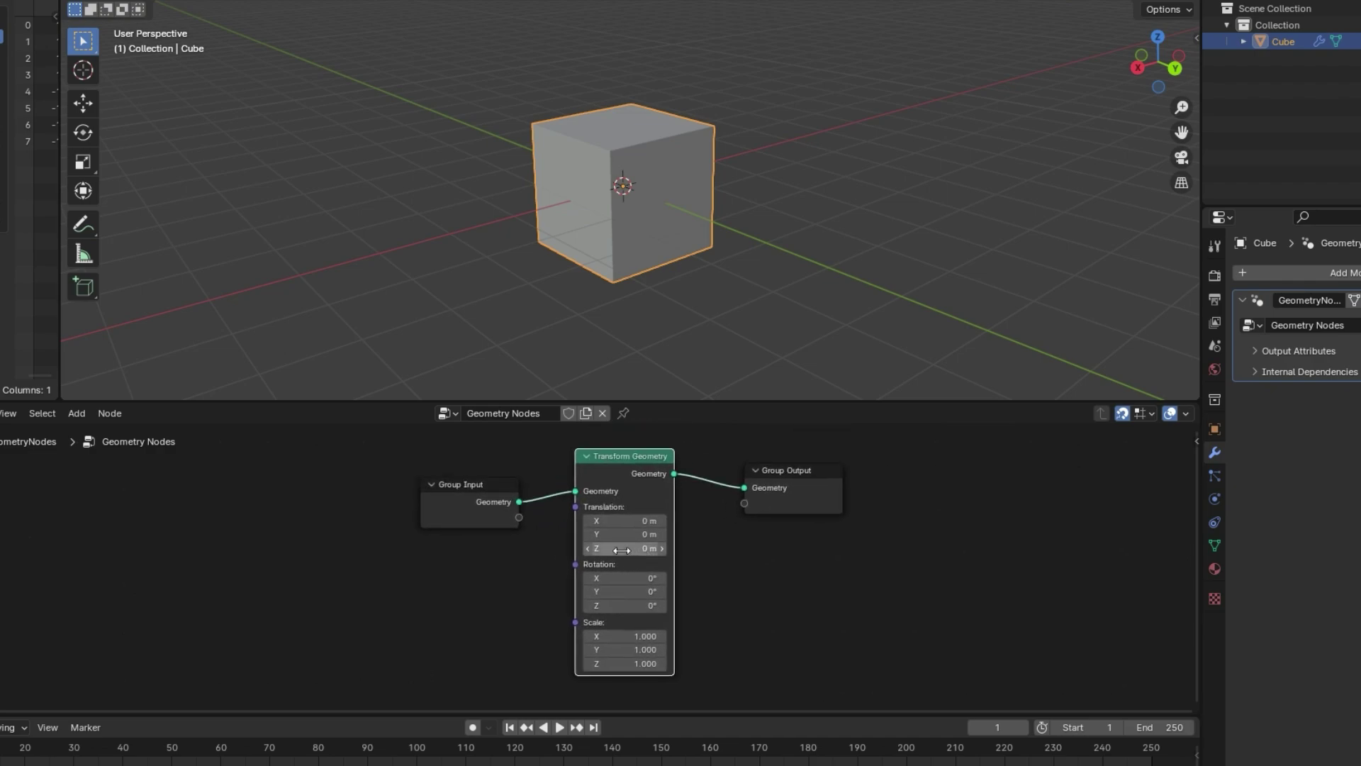
- Try changing the Transform Geometry translation and scale, with scale X 4.7 and Y 3.2, and undo the changes
mouse_move(620, 521)
mouse_down()
mouse_move(595, 521)
mouse_move(655, 537)
mouse_move(622, 536)
mouse_move(637, 537)
mouse_up()
drag(621, 549, 618, 549)
drag(620, 636, 611, 668)
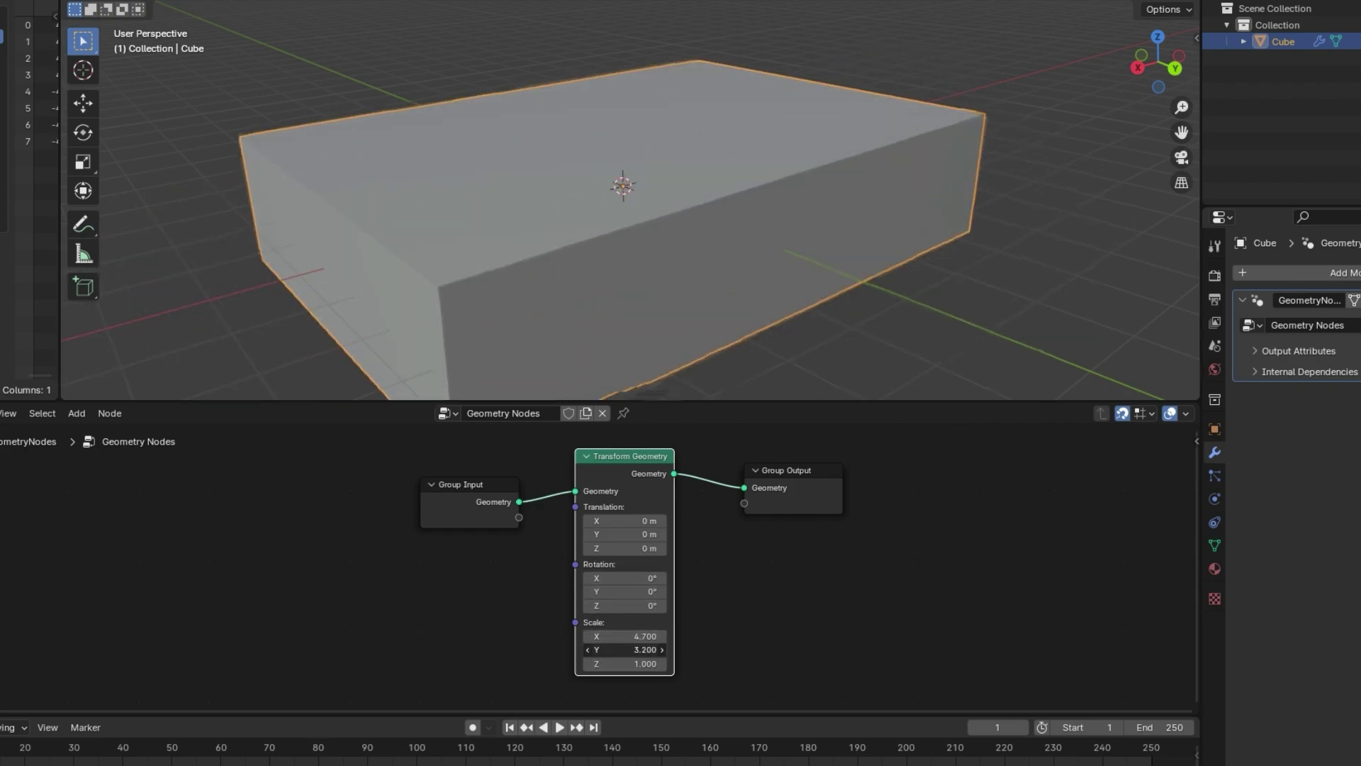
key(ctrl+z)
key(ctrl+z)
key(ctrl+z)
- Move the Group Output and Transform Geometry nodes farther from the Group Input, and set the Y translation to 6.7 m
drag(788, 468, 901, 467)
drag(635, 462, 790, 462)
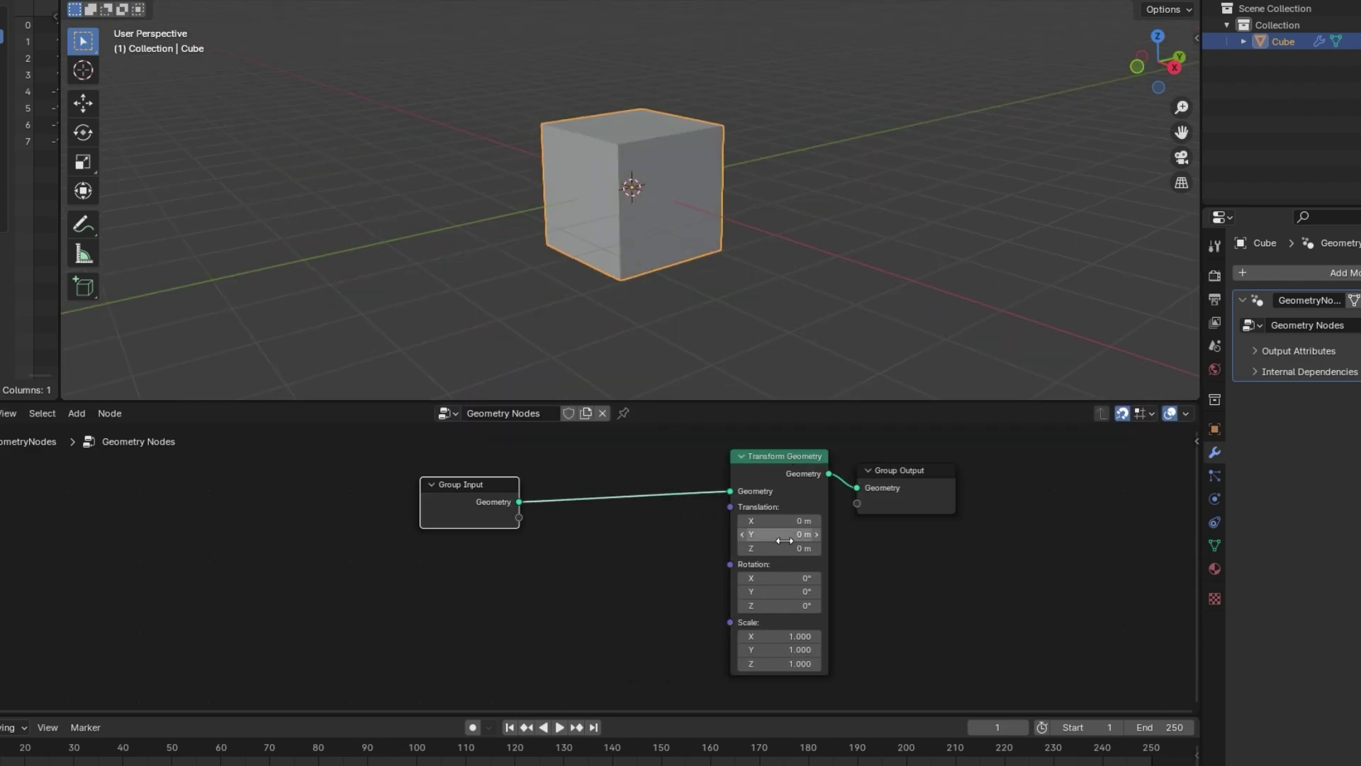
drag(778, 535, 874, 533)
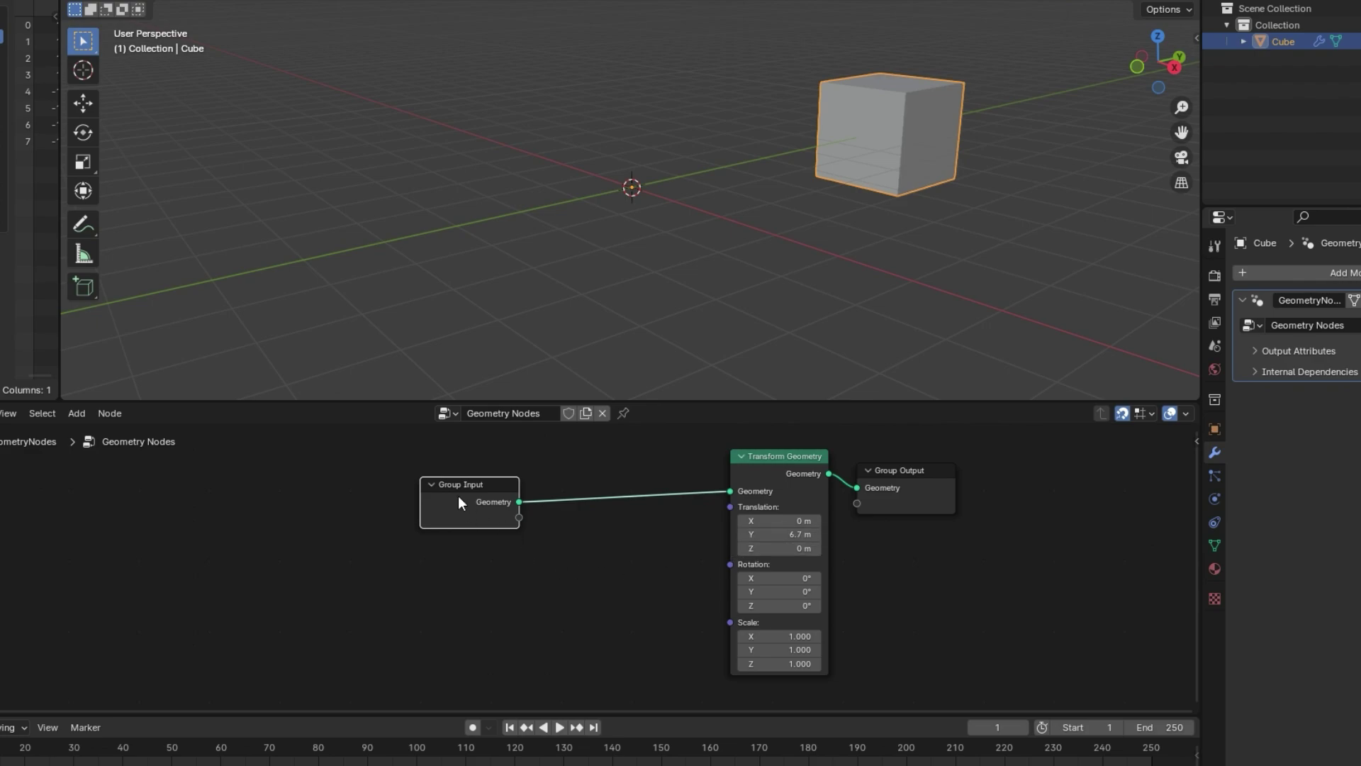
- Compare the original cube mesh in Edit Mode with its translated geometry, then return to Object Mode
key(Tab)
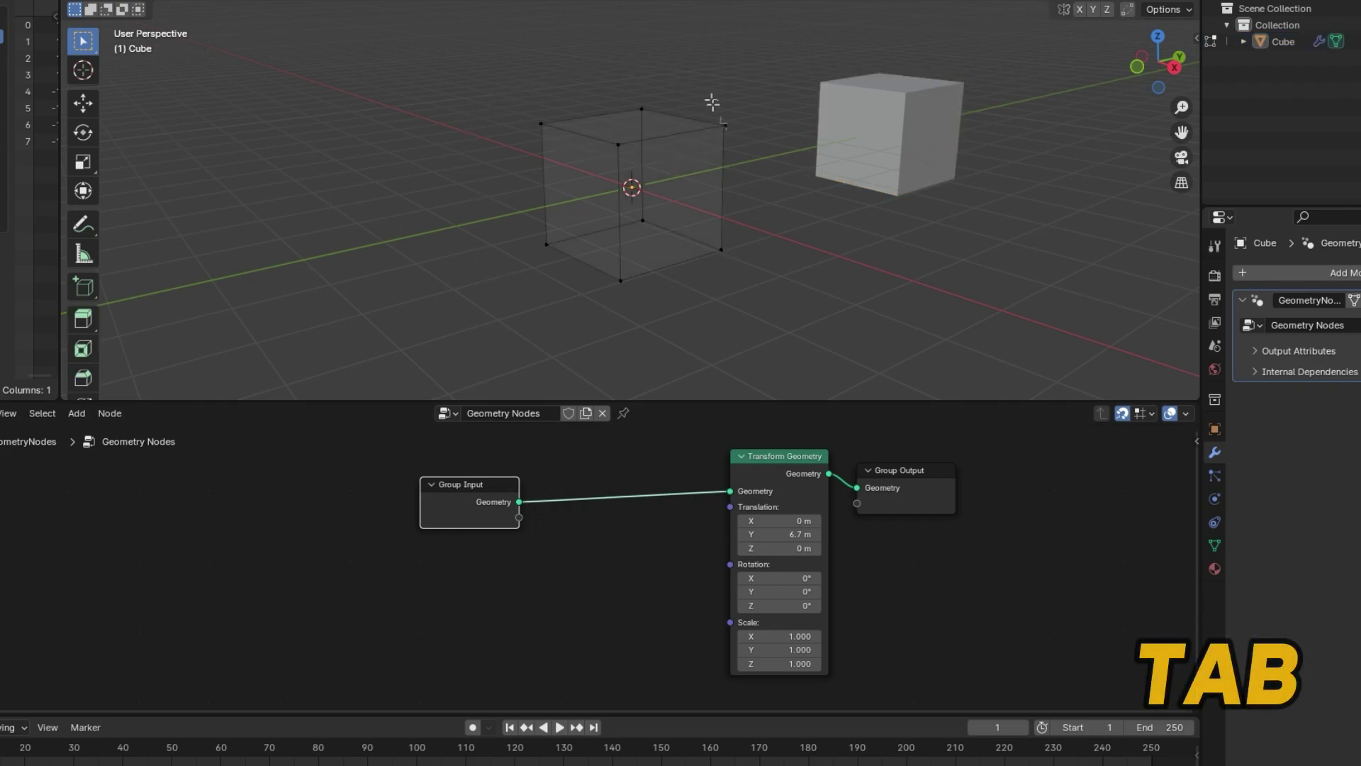
drag(453, 68, 766, 323)
key(Tab)
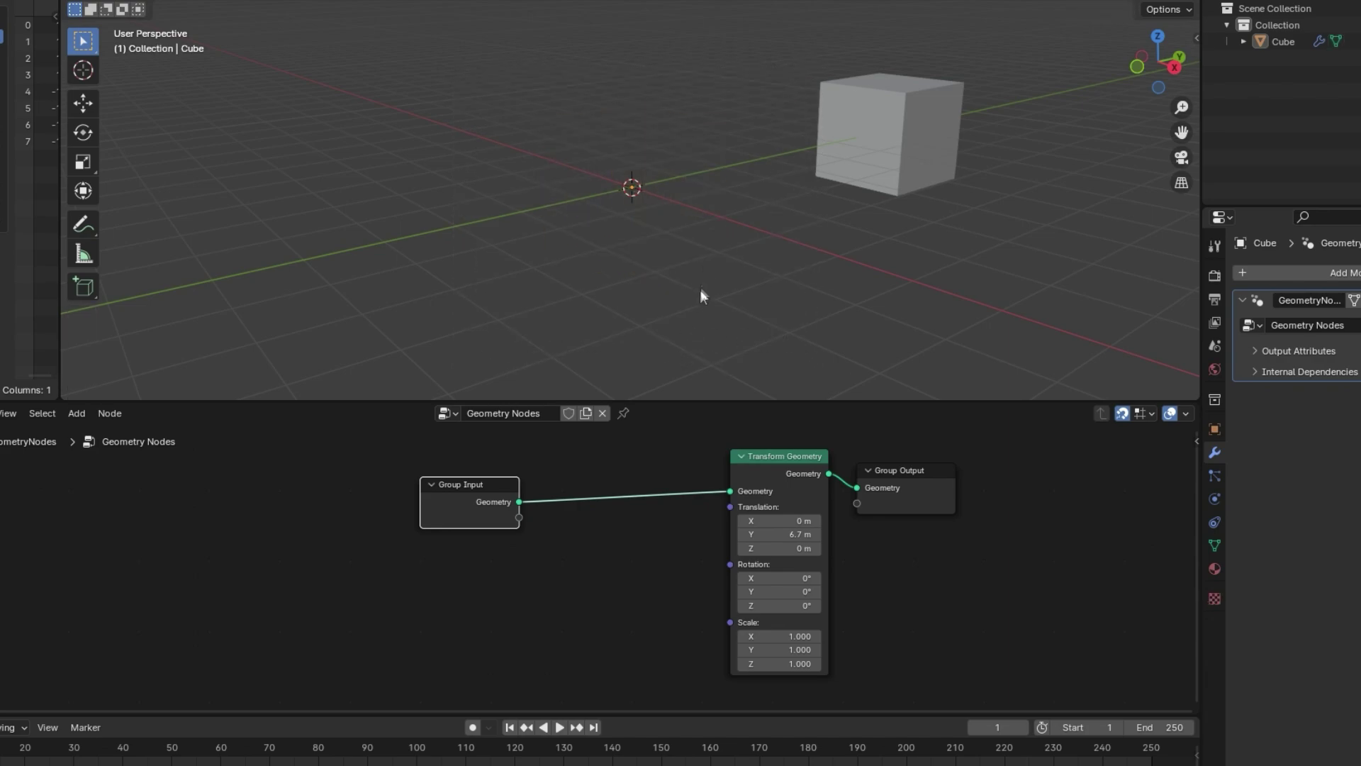
click(957, 570)
middle_drag(720, 278, 725, 296)
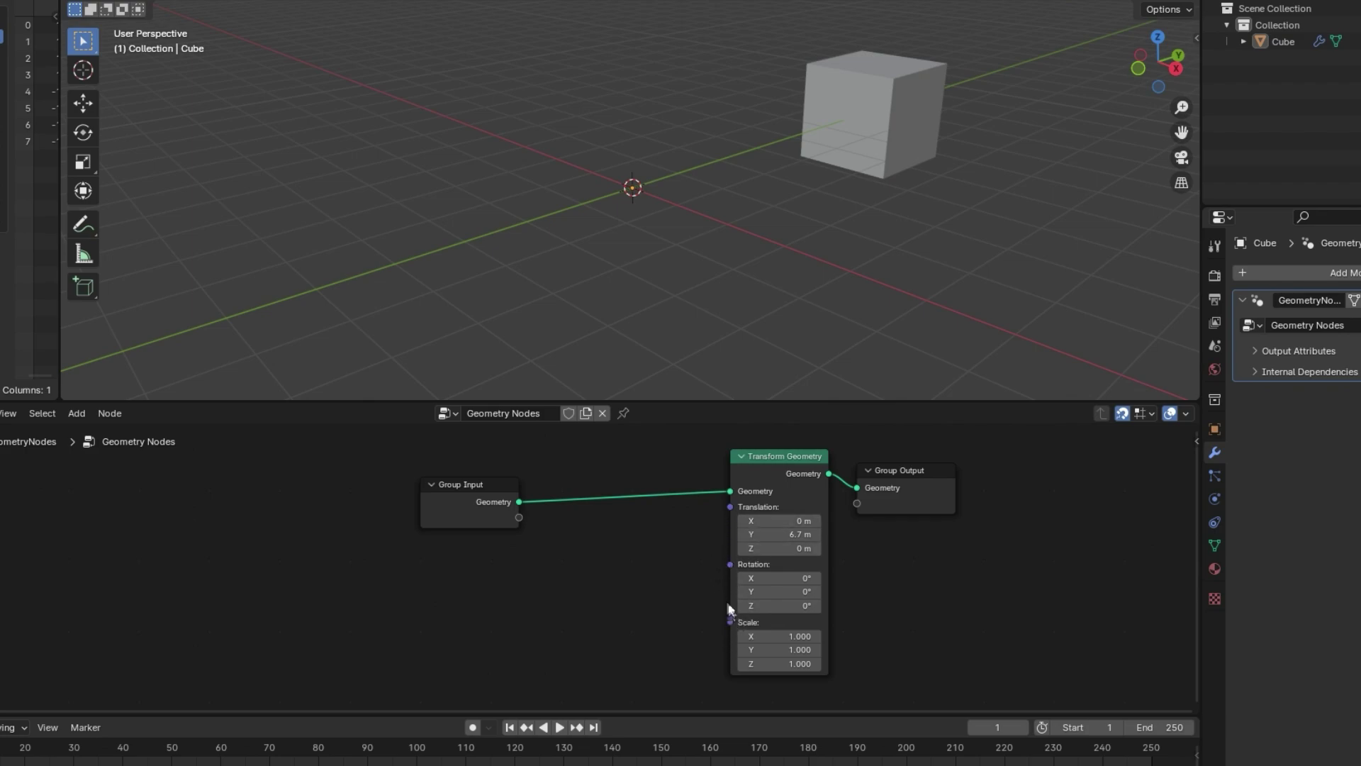
- Try linking a new Random Value node to the Transform Geometry node's Rotation input, and undo both the link and the node
scroll(724, 543, up, 3)
scroll(770, 492, down, 2)
key(shift+a)
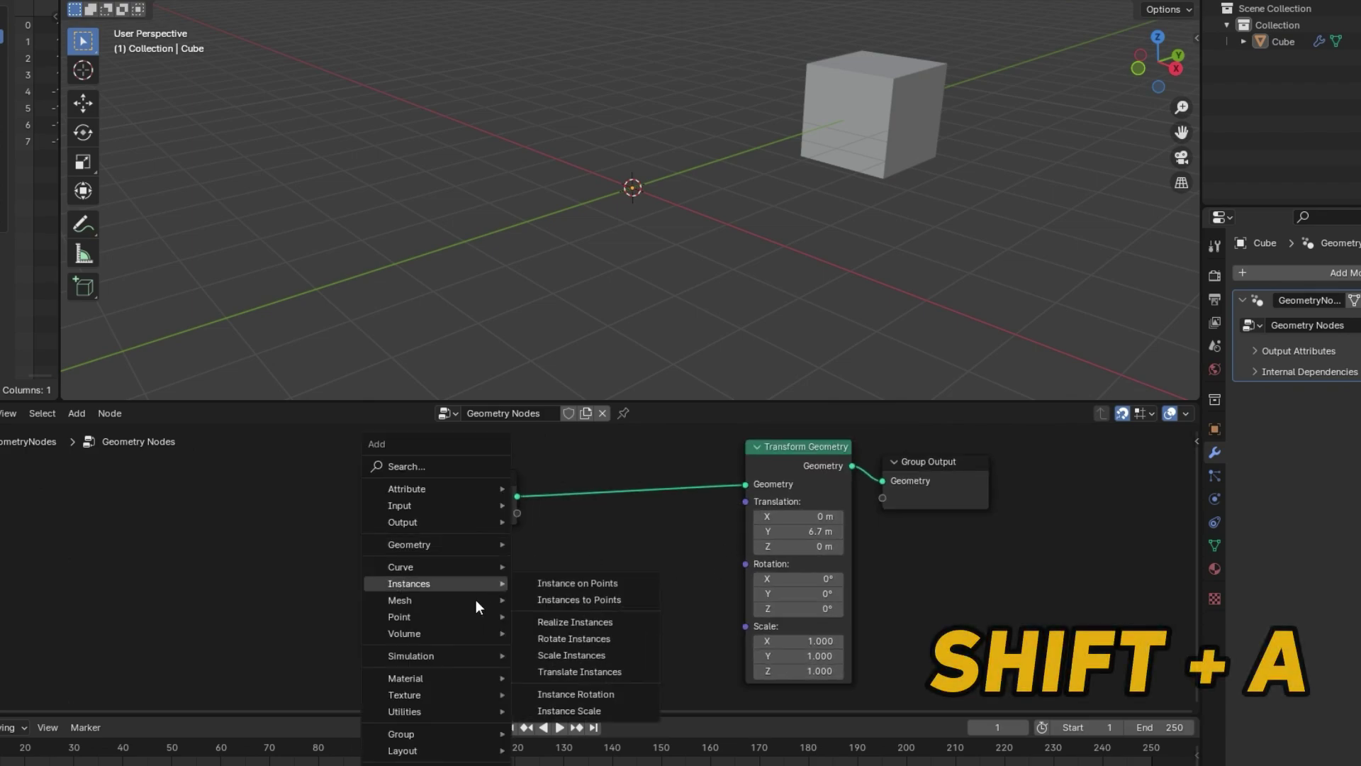
mouse_move(449, 710)
click(574, 677)
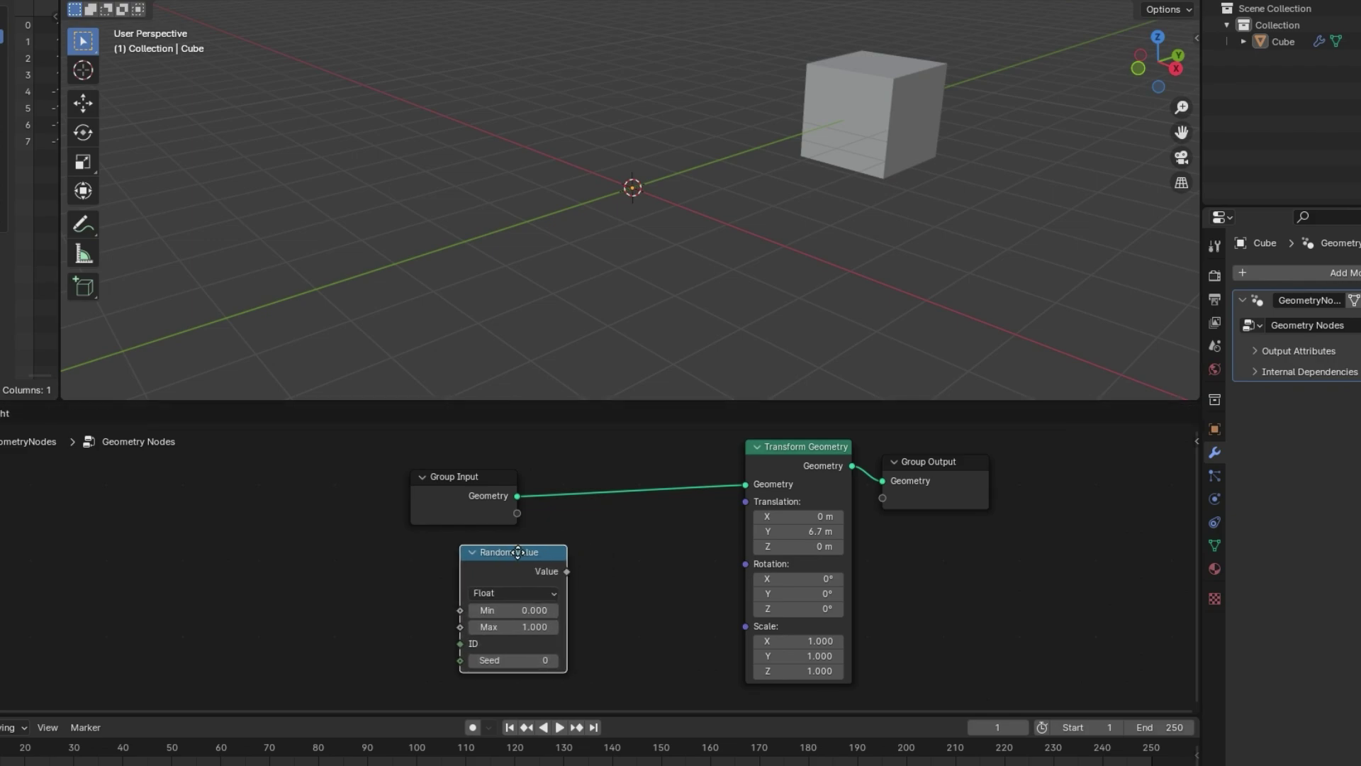
click(473, 545)
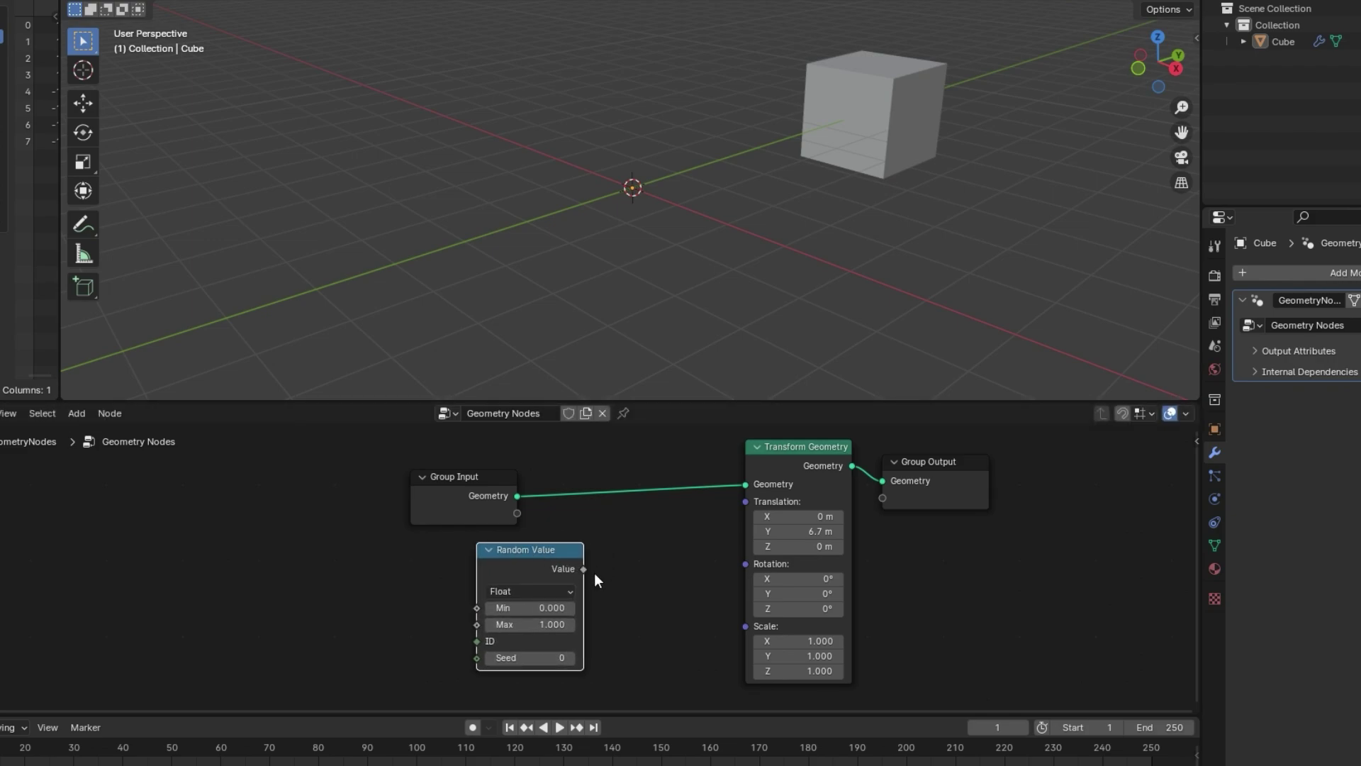
drag(594, 573, 742, 564)
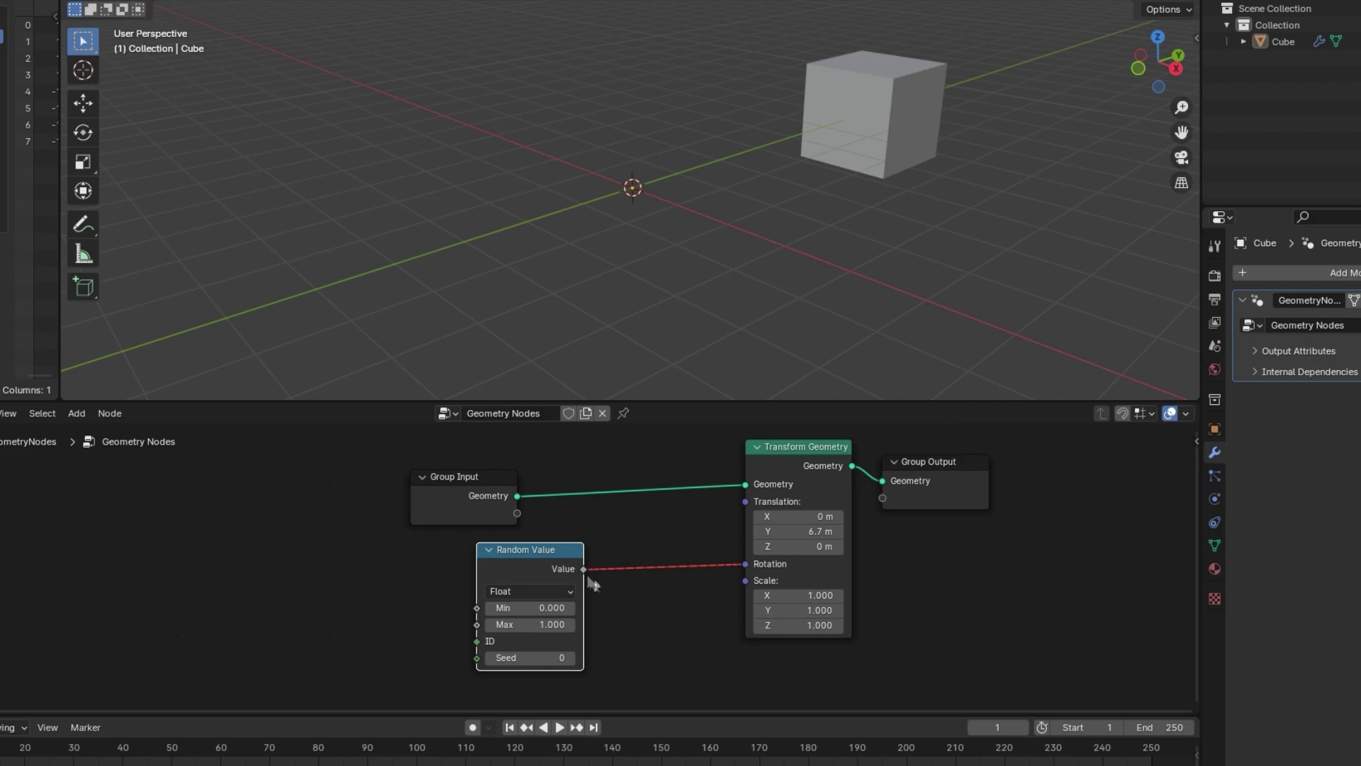
key(ctrl+z)
key(ctrl+z)
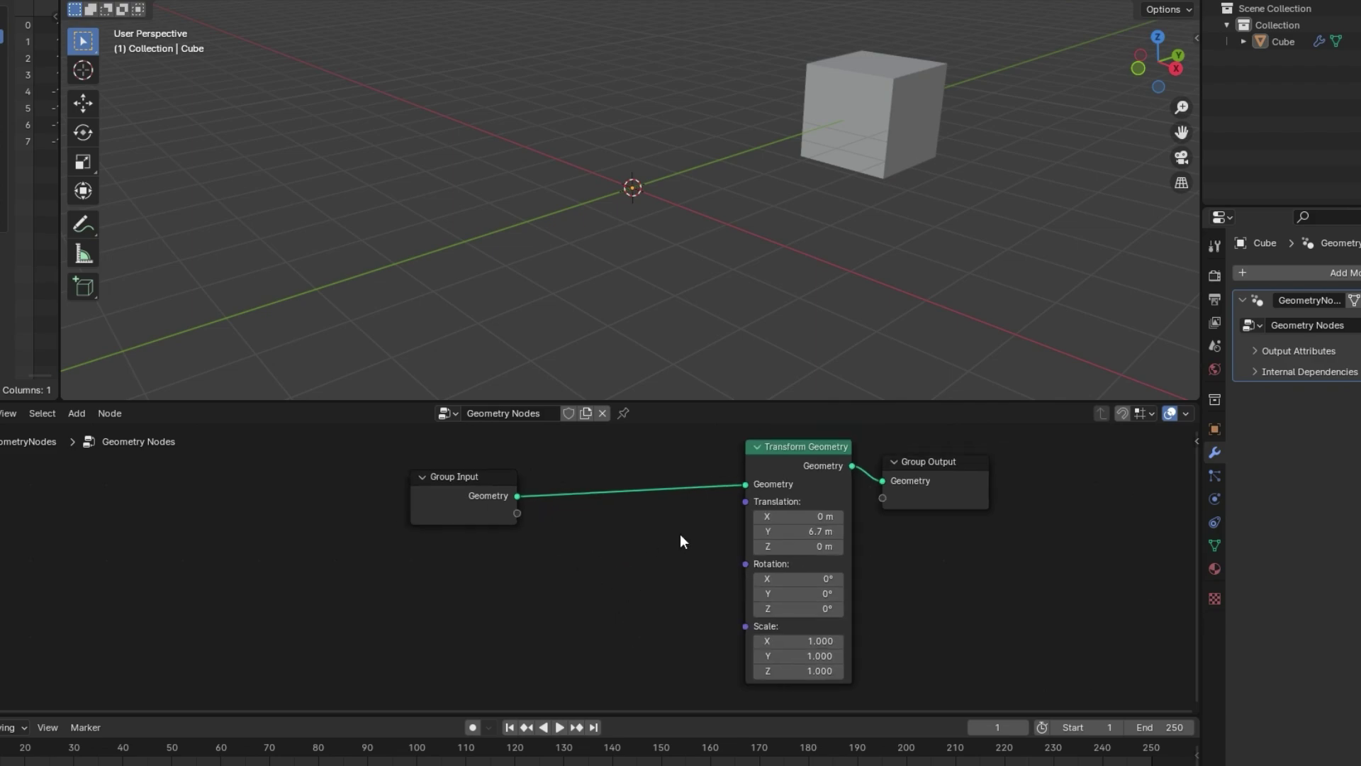
- Delete the Transform Geometry node from the node tree
middle_drag(657, 602, 552, 608)
scroll(551, 608, down, 1)
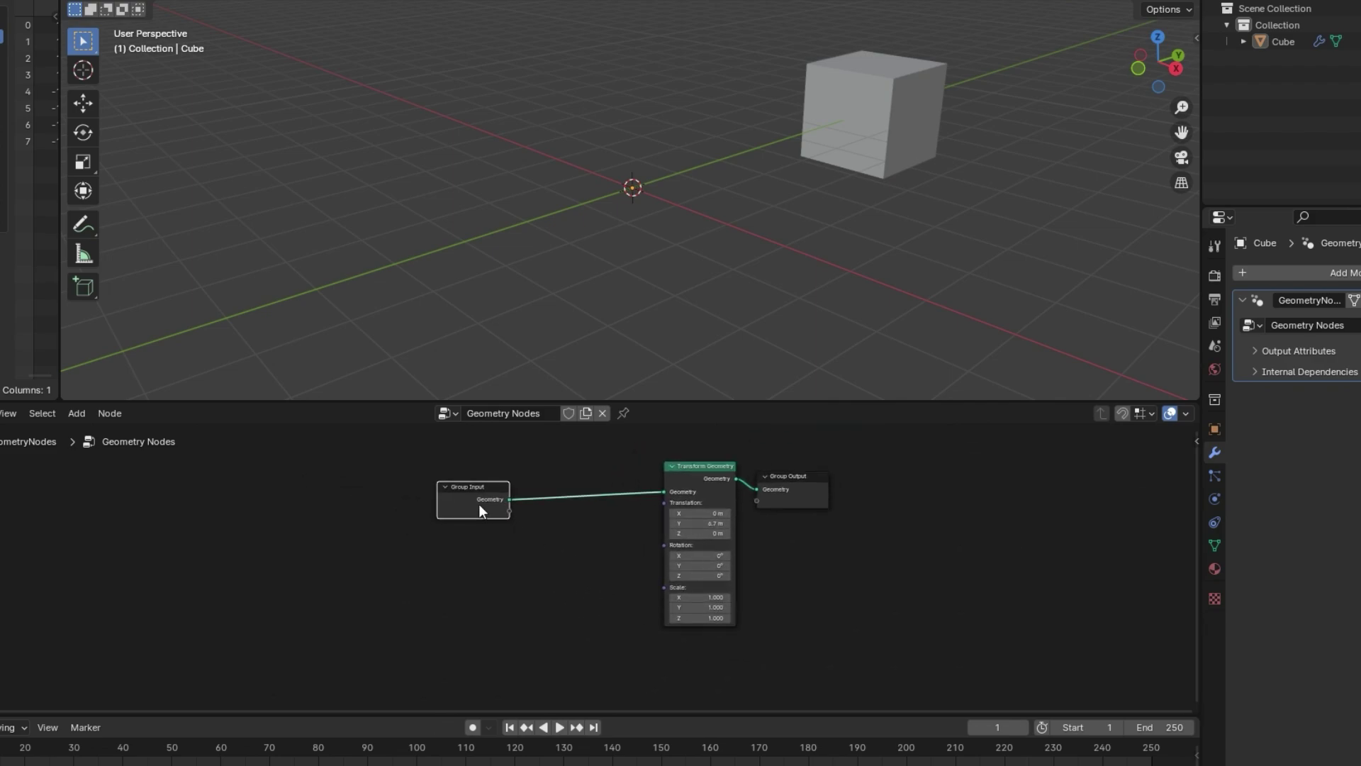
mouse_move(480, 507)
click(685, 475)
key(Delete)
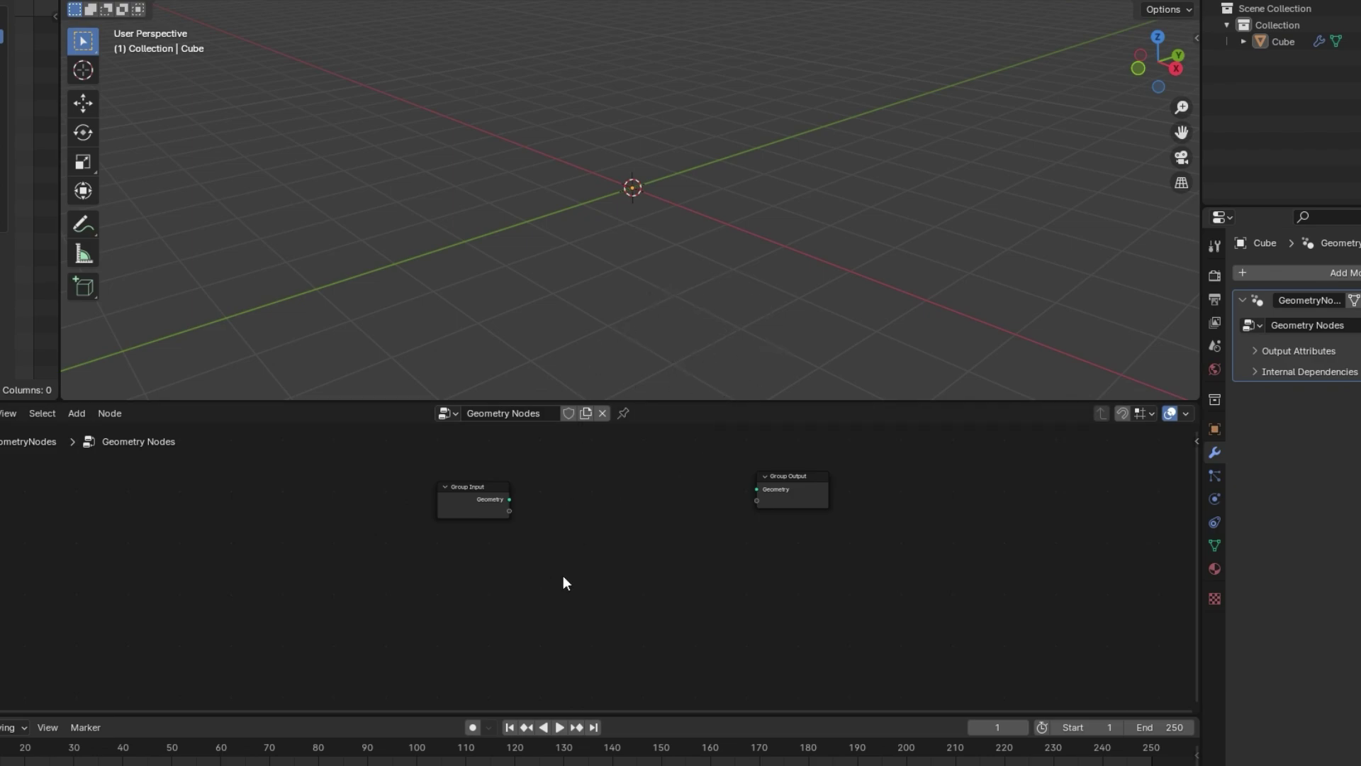
- Add a Cone mesh primitive node between the Group Input and Group Output nodes
key(shift+a)
mouse_move(546, 465)
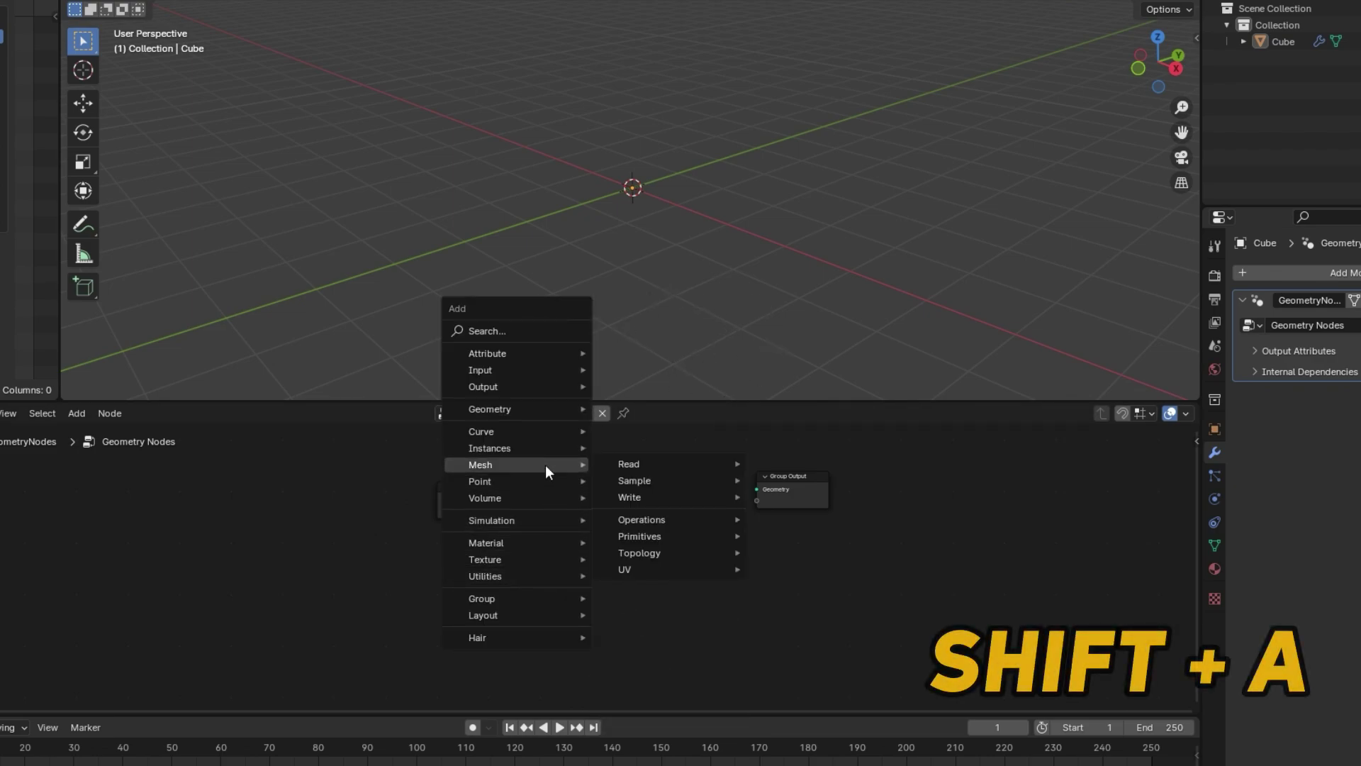
mouse_move(619, 537)
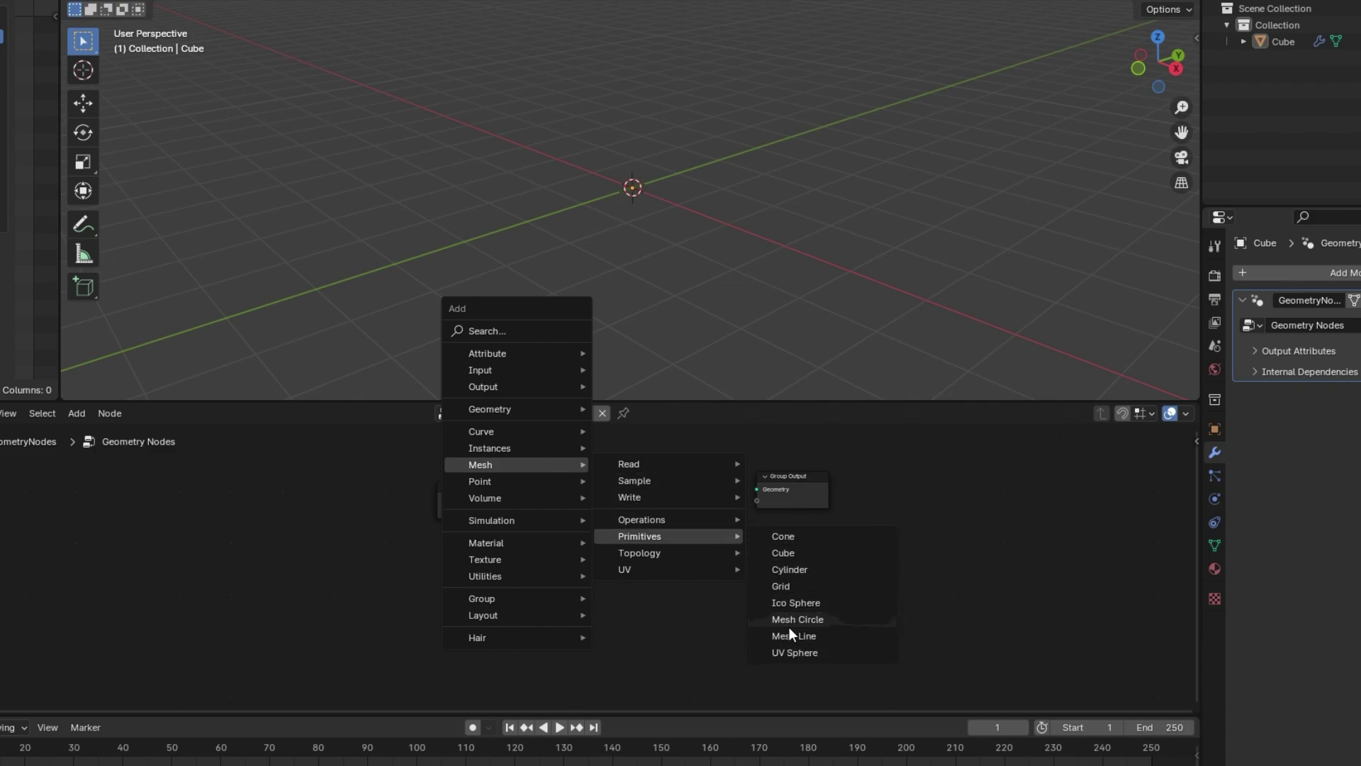
click(782, 538)
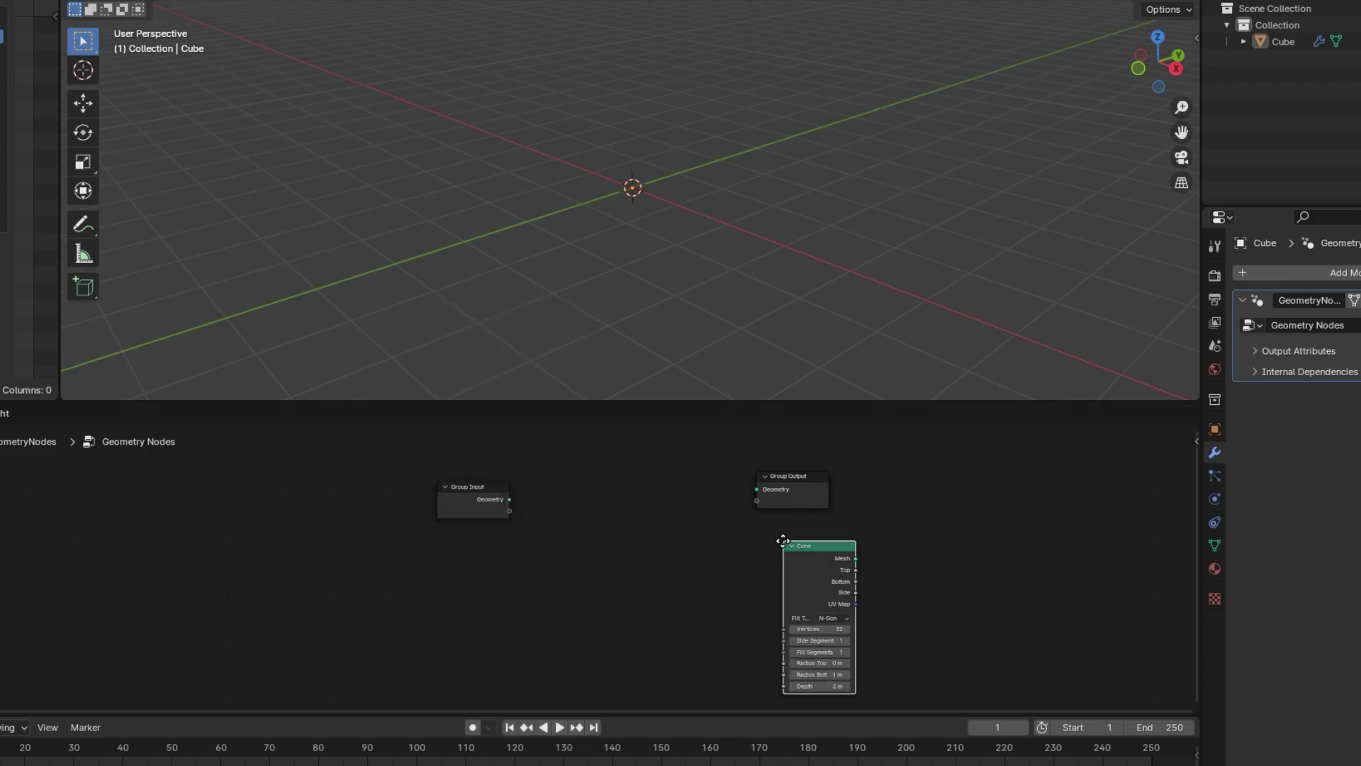
click(571, 488)
- Add a Cube mesh primitive node in the free space below the Cone node
middle_drag(657, 623, 671, 568)
click(721, 595)
key(shift+s)
key(Escape)
key(shift+a)
mouse_move(620, 600)
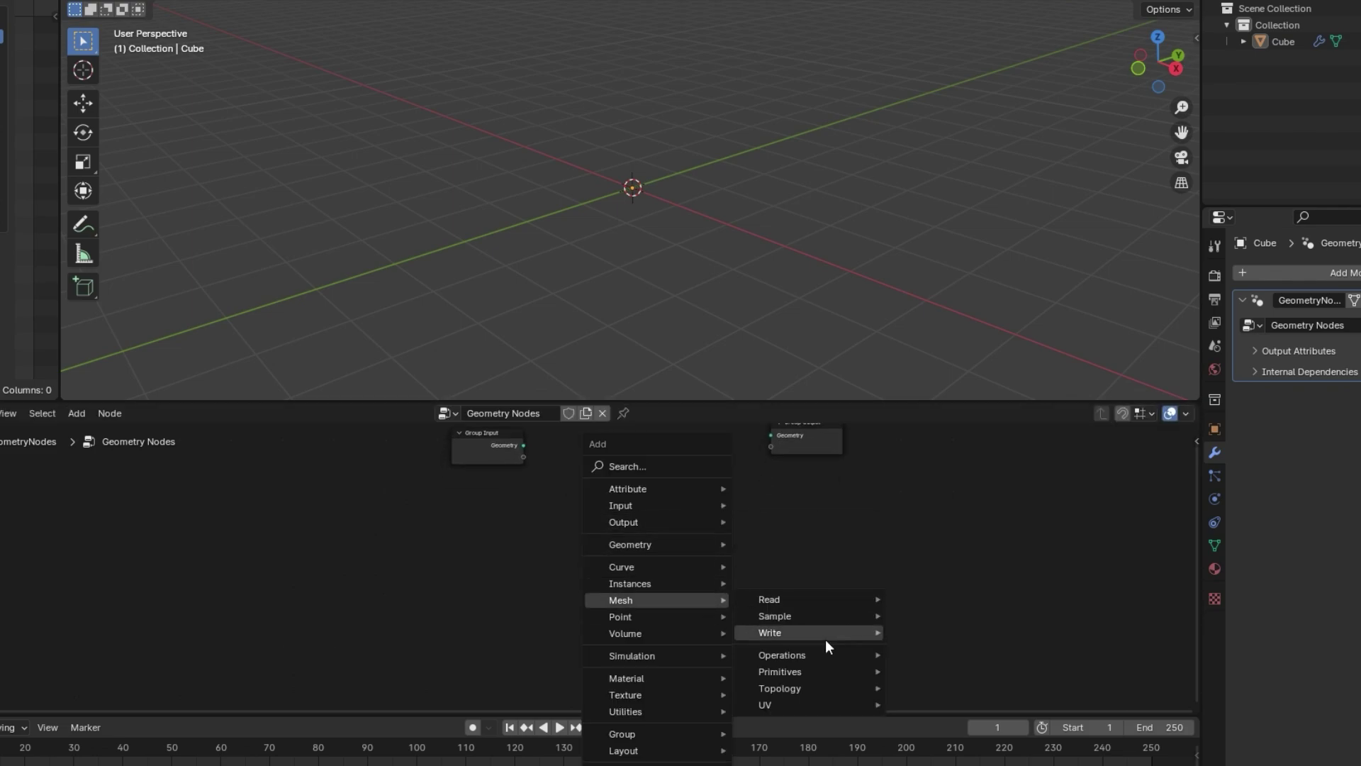
mouse_move(780, 671)
click(923, 571)
click(490, 549)
- Enlarge the node editor and line up the Cube node beneath the Cone node
drag(638, 401, 639, 279)
drag(617, 377, 635, 337)
drag(542, 495, 652, 514)
click(546, 508)
- Connect the Cone node's Mesh output to the Group Output's Geometry input and bring the whole cone into view
scroll(543, 508, up, 4)
middle_drag(819, 433, 853, 550)
scroll(761, 441, up, 1)
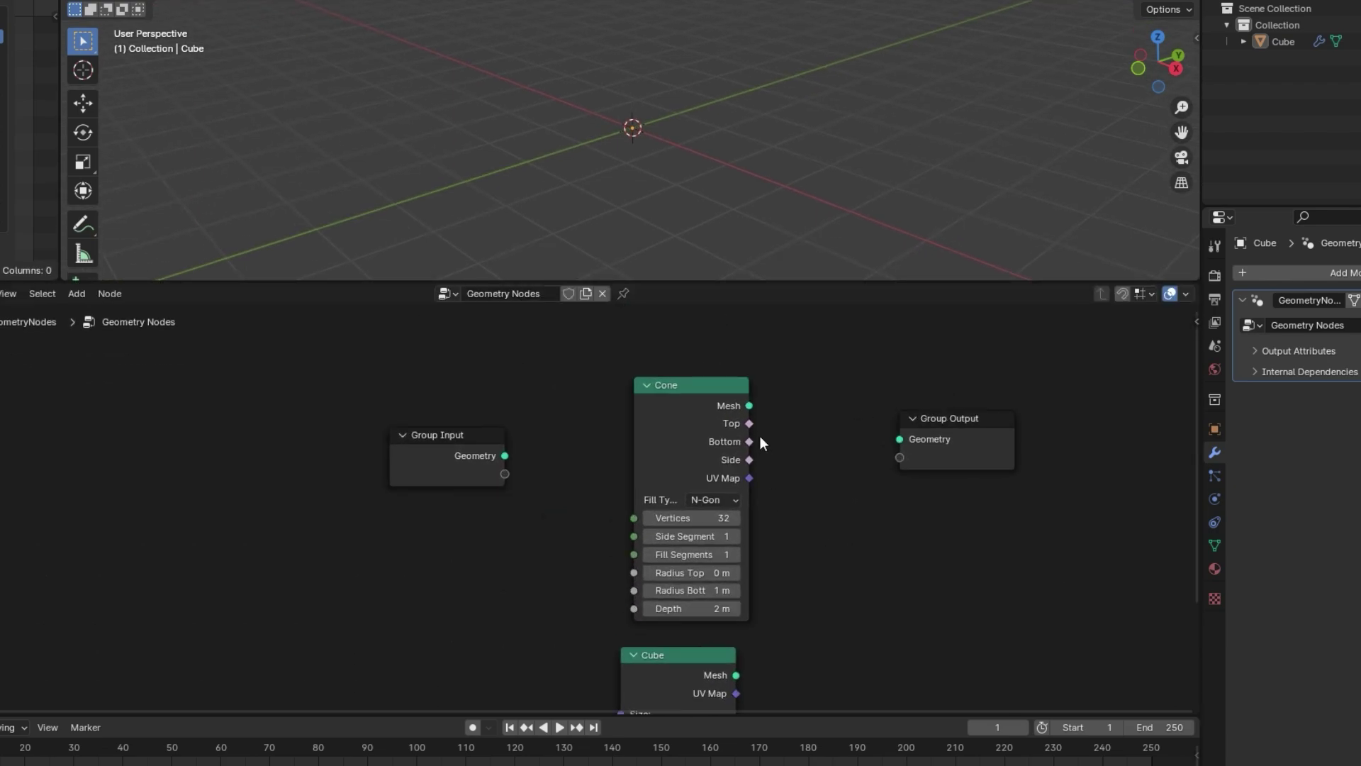
drag(749, 406, 899, 439)
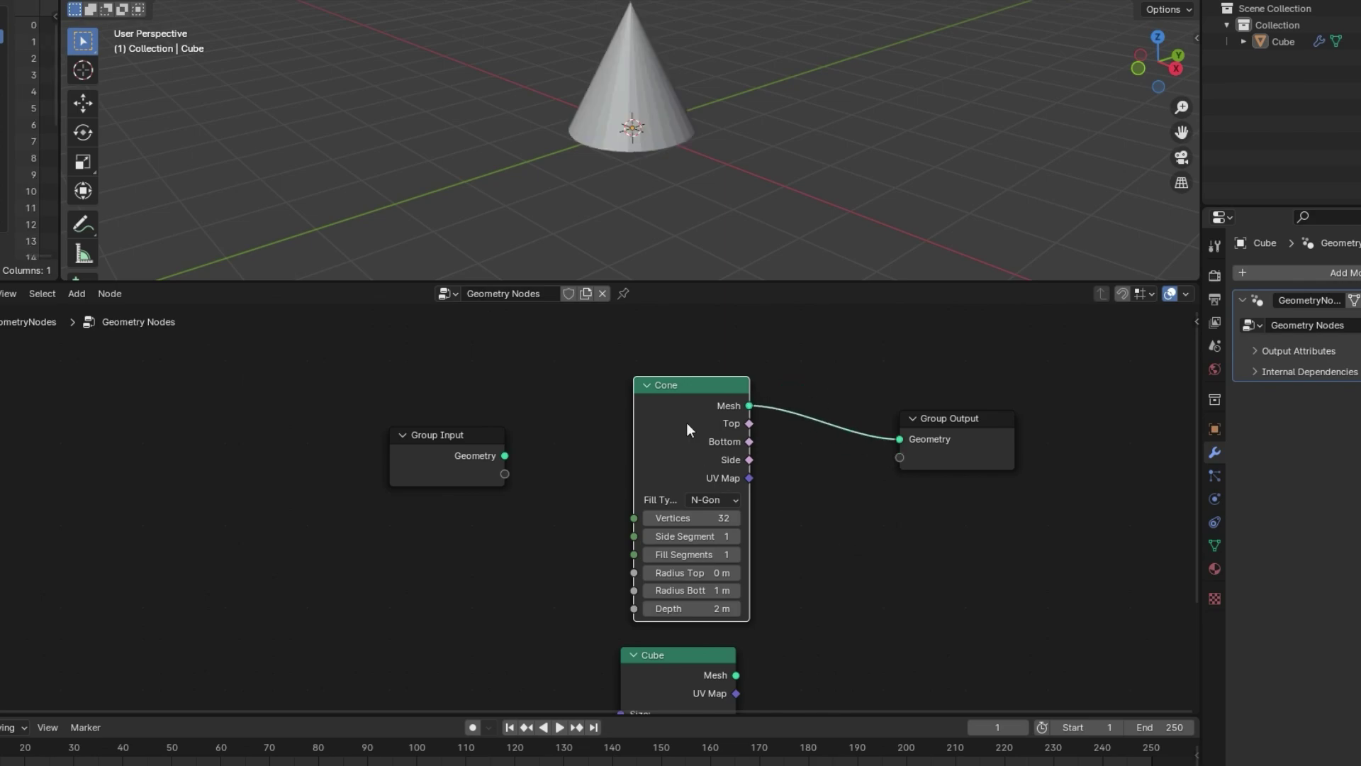
middle_drag(686, 187, 648, 161)
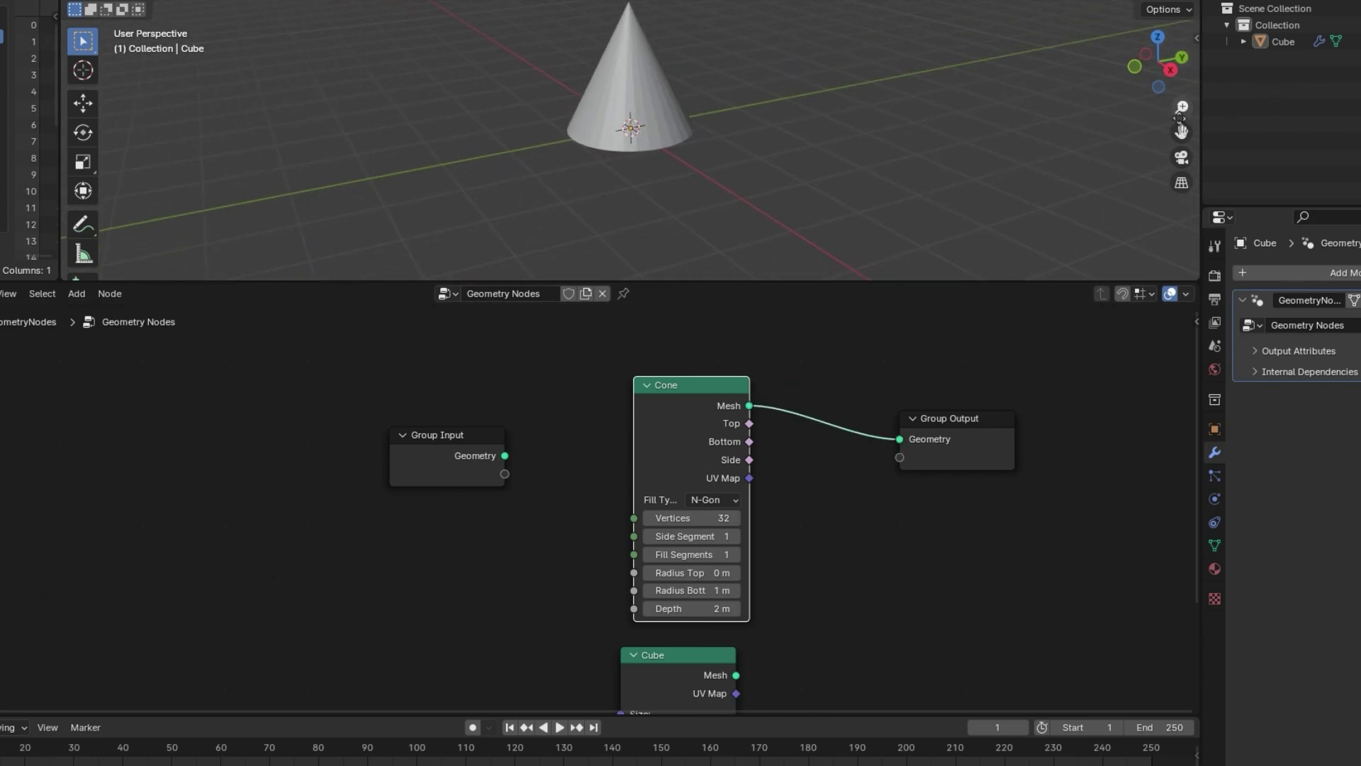
drag(1181, 133, 1181, 177)
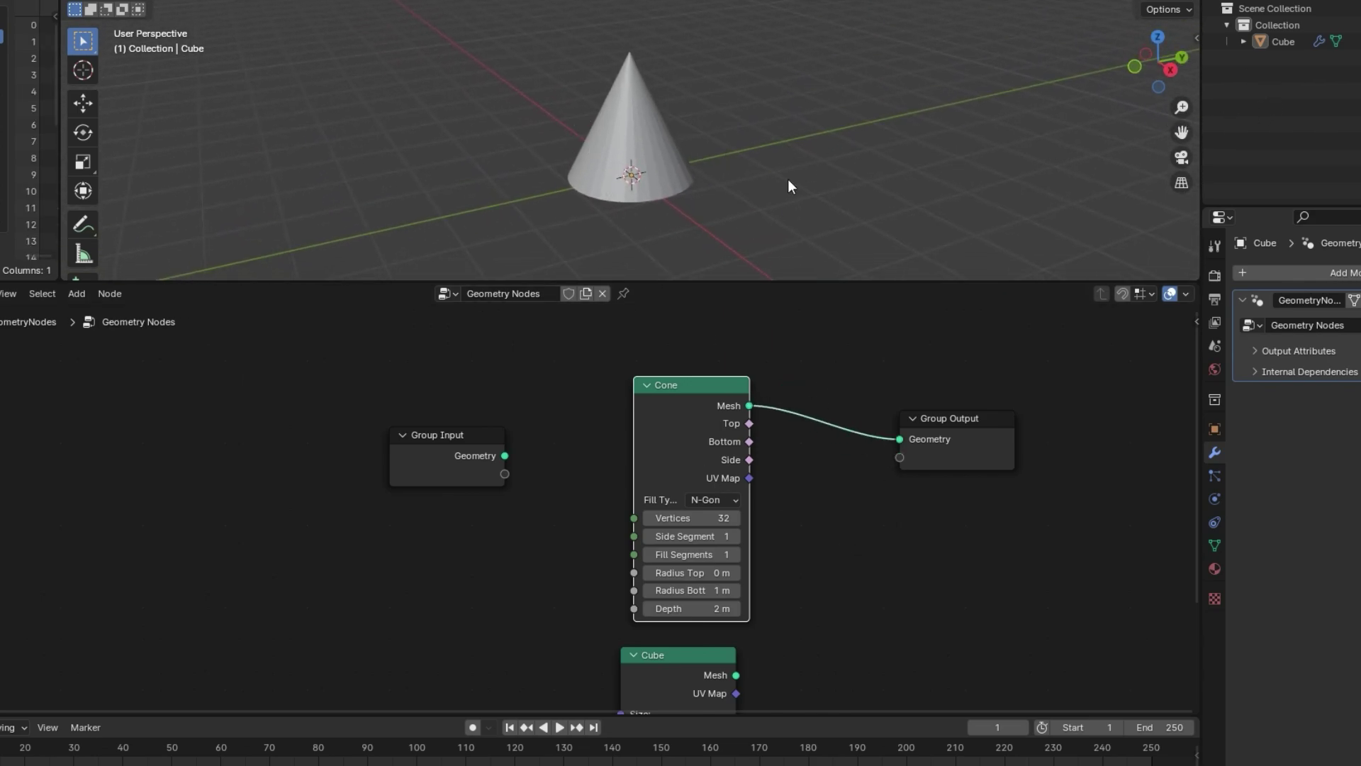
- Compare the object's original cube mesh in Edit Mode with the generated cone, then return to Object Mode
click(402, 434)
click(404, 435)
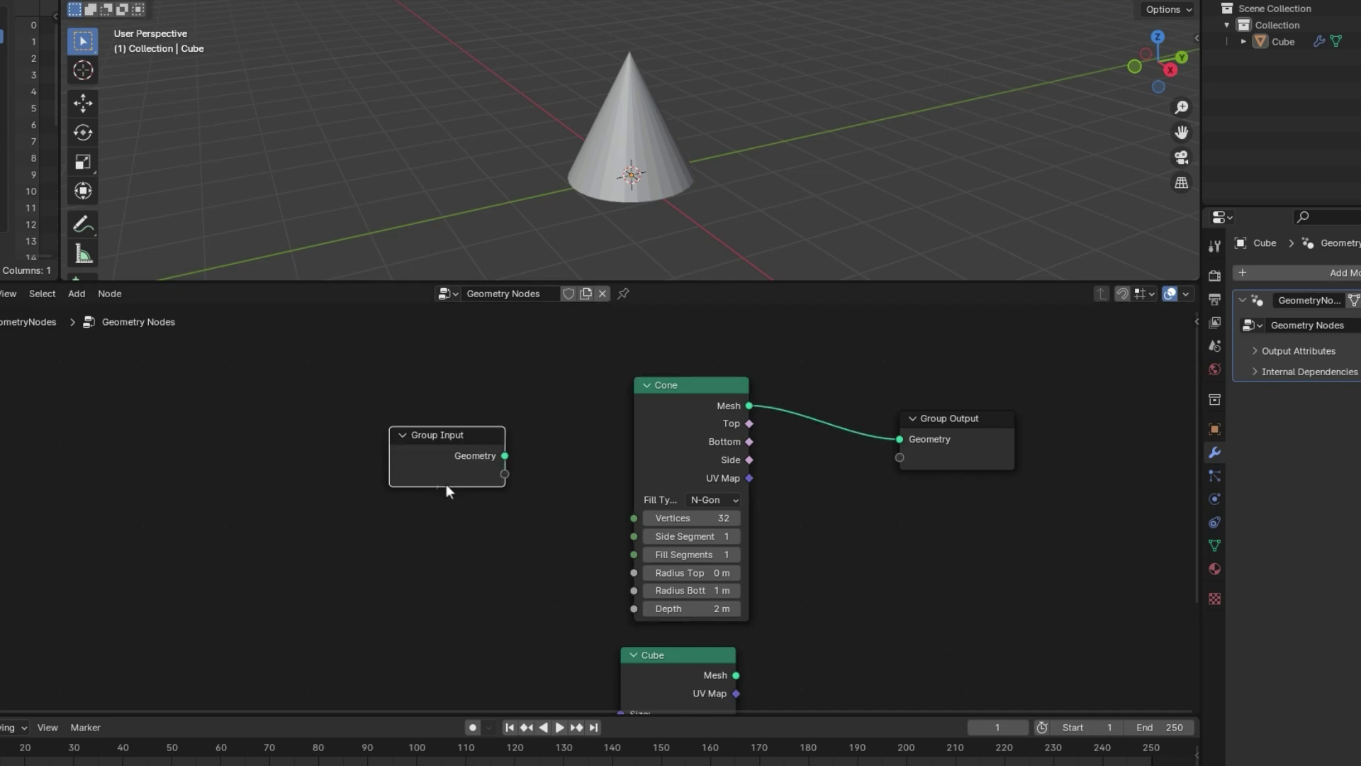
key(Tab)
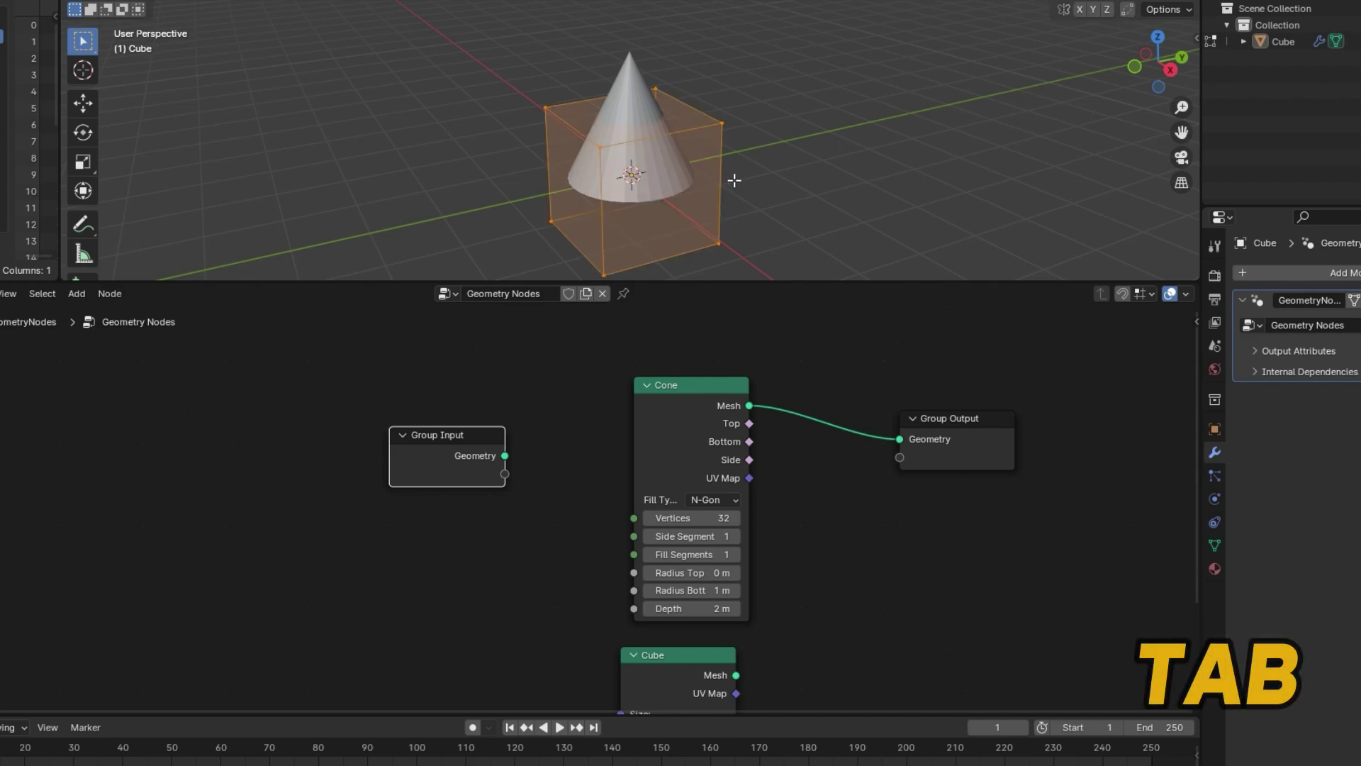
middle_drag(734, 180, 809, 169)
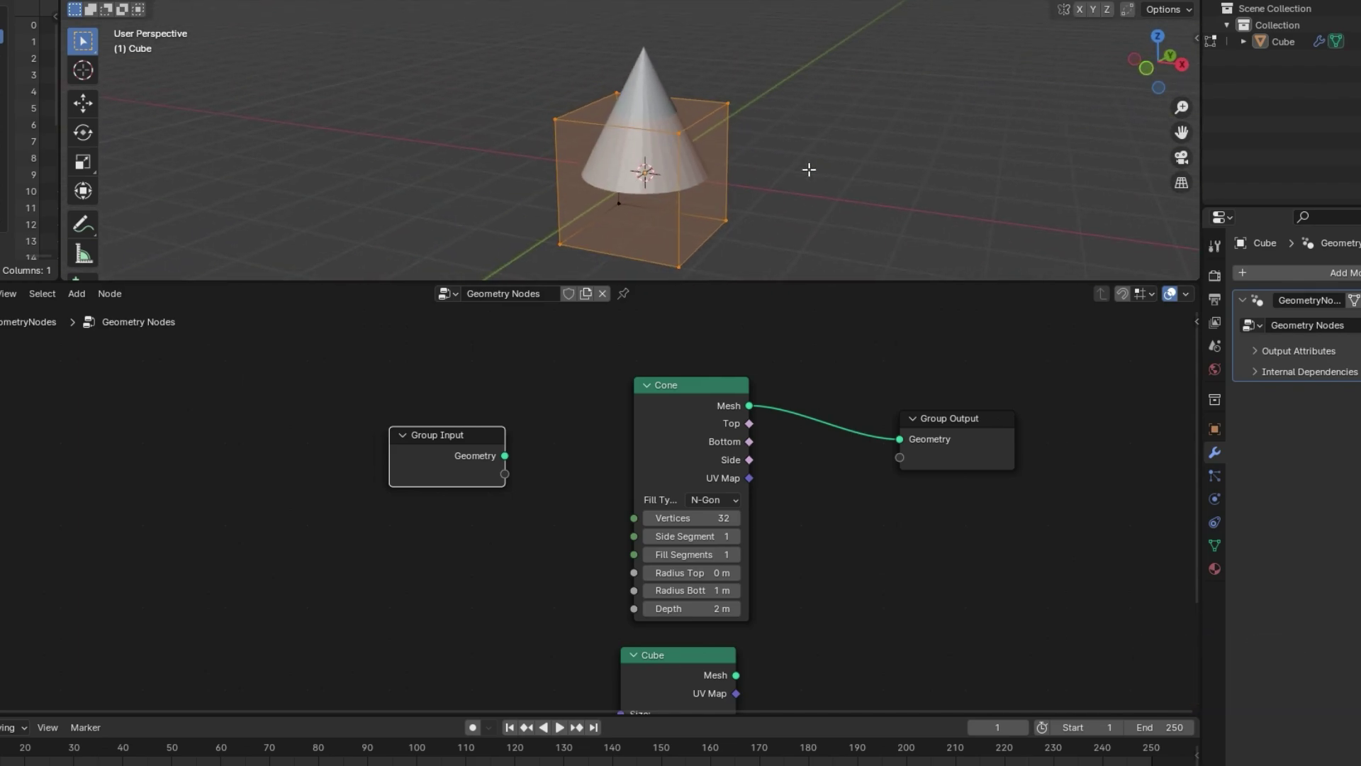
key(Tab)
- Try 39 vertices and 26 side segments on the Cone node, and undo the trial changes to its other settings
drag(676, 522, 702, 537)
drag(684, 555, 668, 612)
key(ctrl+z)
key(ctrl+z)
key(ctrl+z)
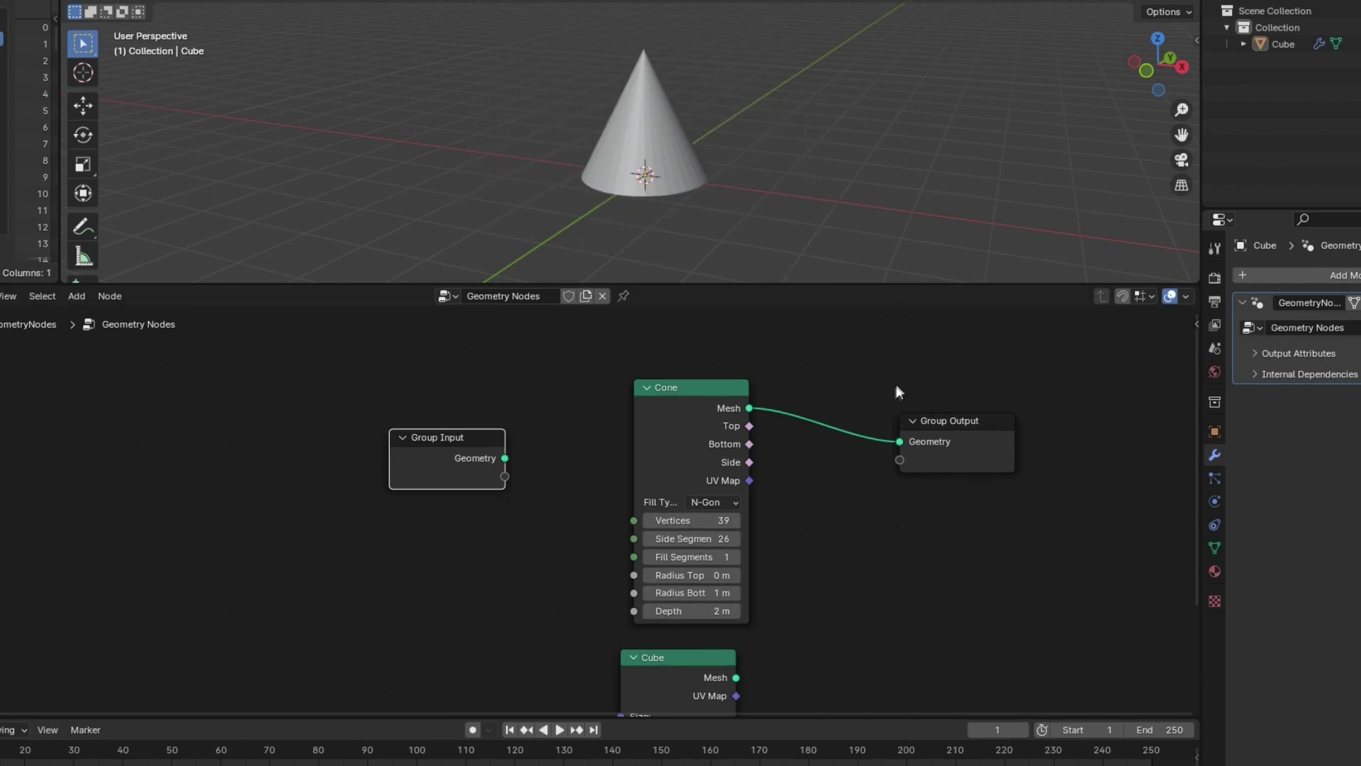
- Show the cone in wireframe shading and try adjusting its side segments, fill segments and depth
click(1122, 23)
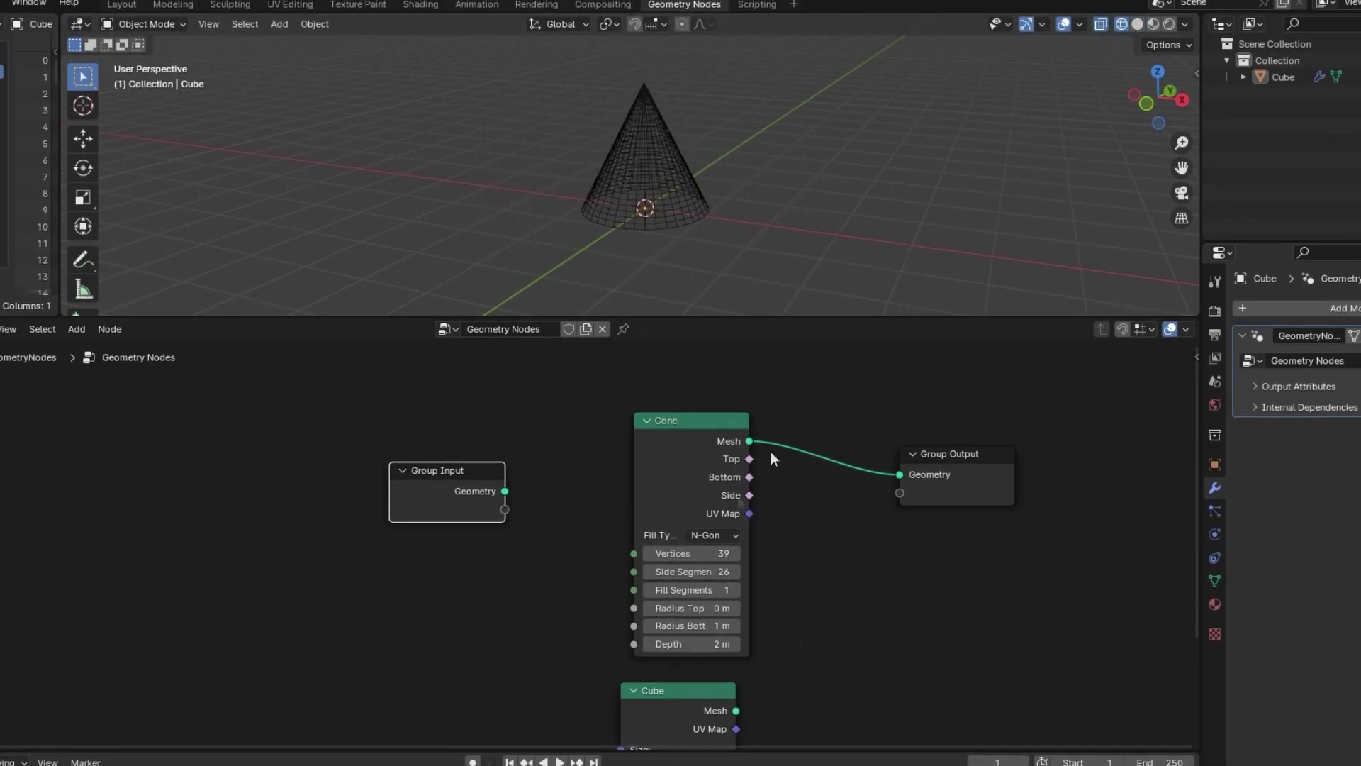
key(a)
mouse_move(667, 571)
mouse_down()
mouse_move(715, 572)
mouse_move(664, 571)
mouse_up()
drag(674, 590, 700, 626)
drag(681, 643, 709, 608)
key(shift+a)
mouse_move(892, 576)
mouse_move(992, 648)
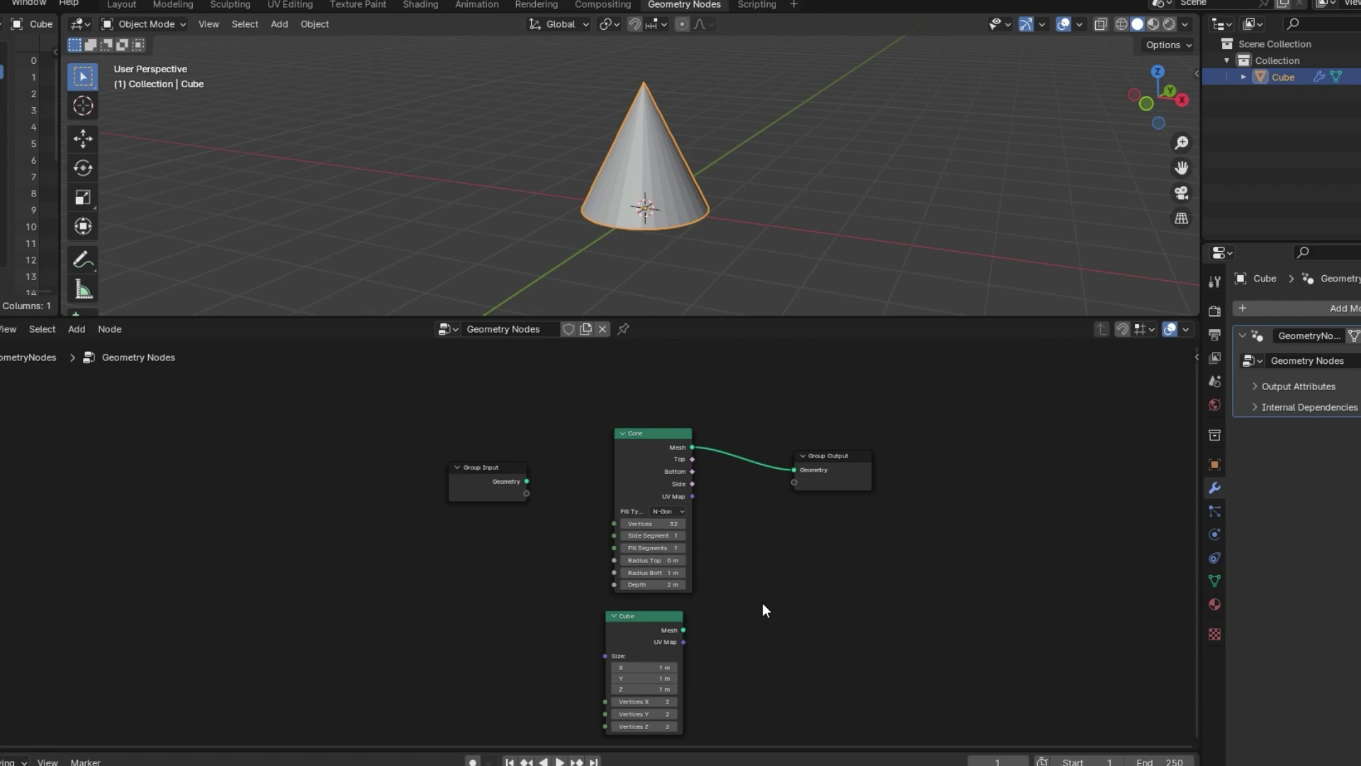
scroll(747, 606, down, 1)
scroll(747, 606, up, 1)
middle_drag(750, 613, 755, 597)
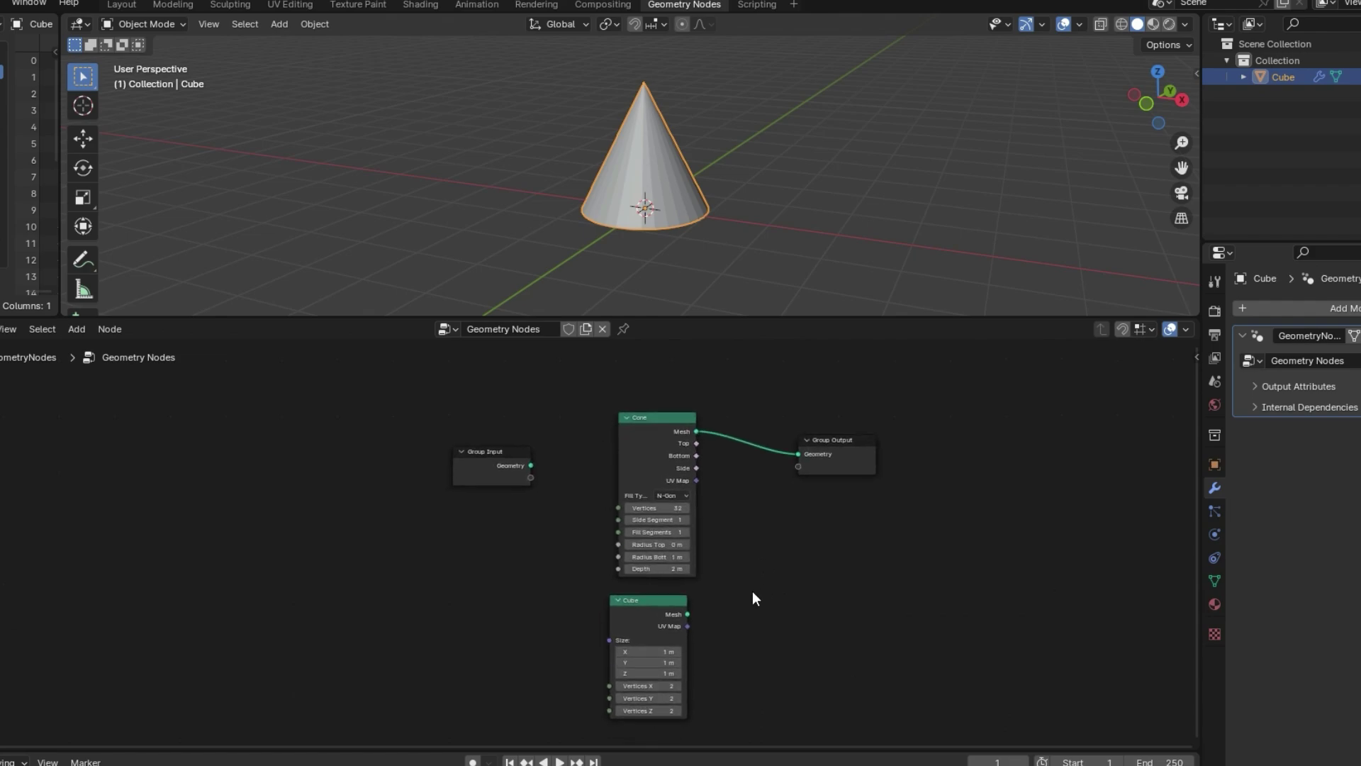
- Add a Join Geometry node and insert it into the link between the Cone and Group Output nodes
key(shift+a)
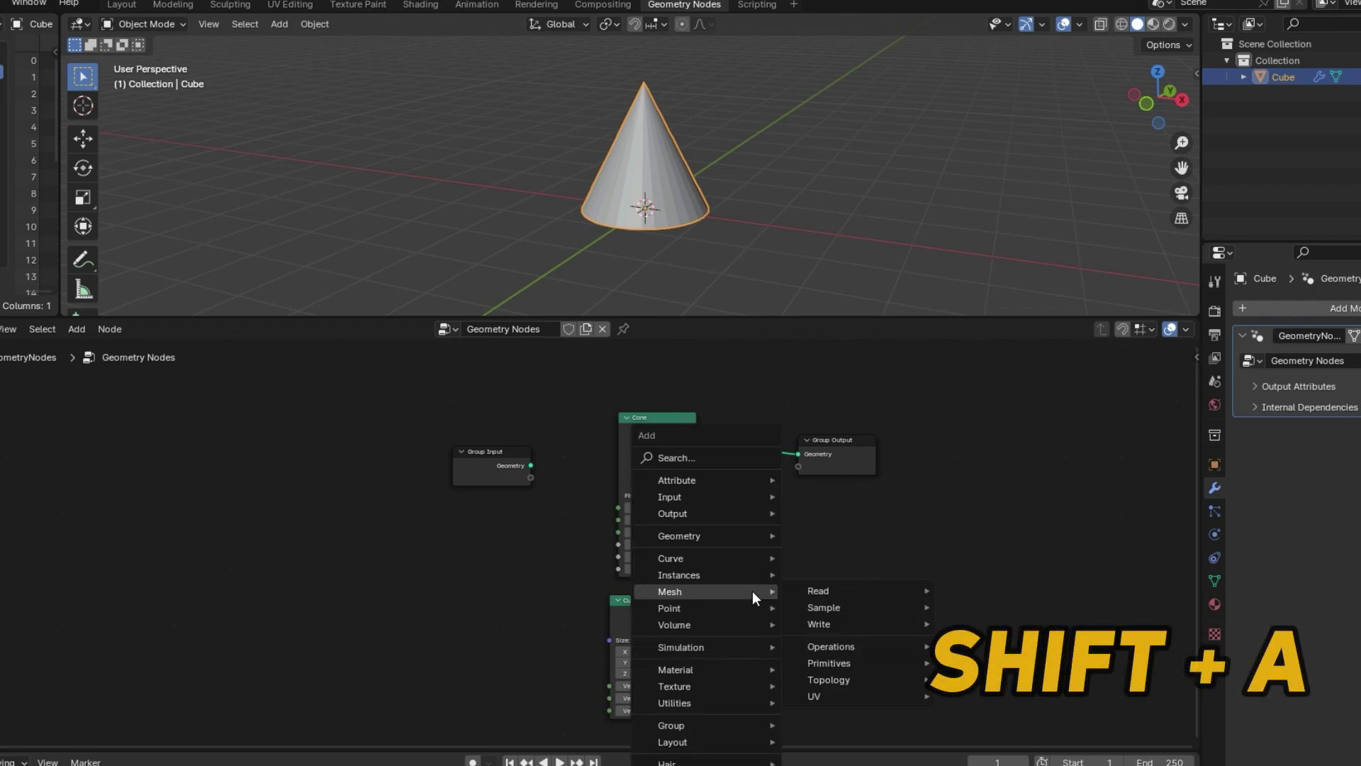
mouse_move(753, 533)
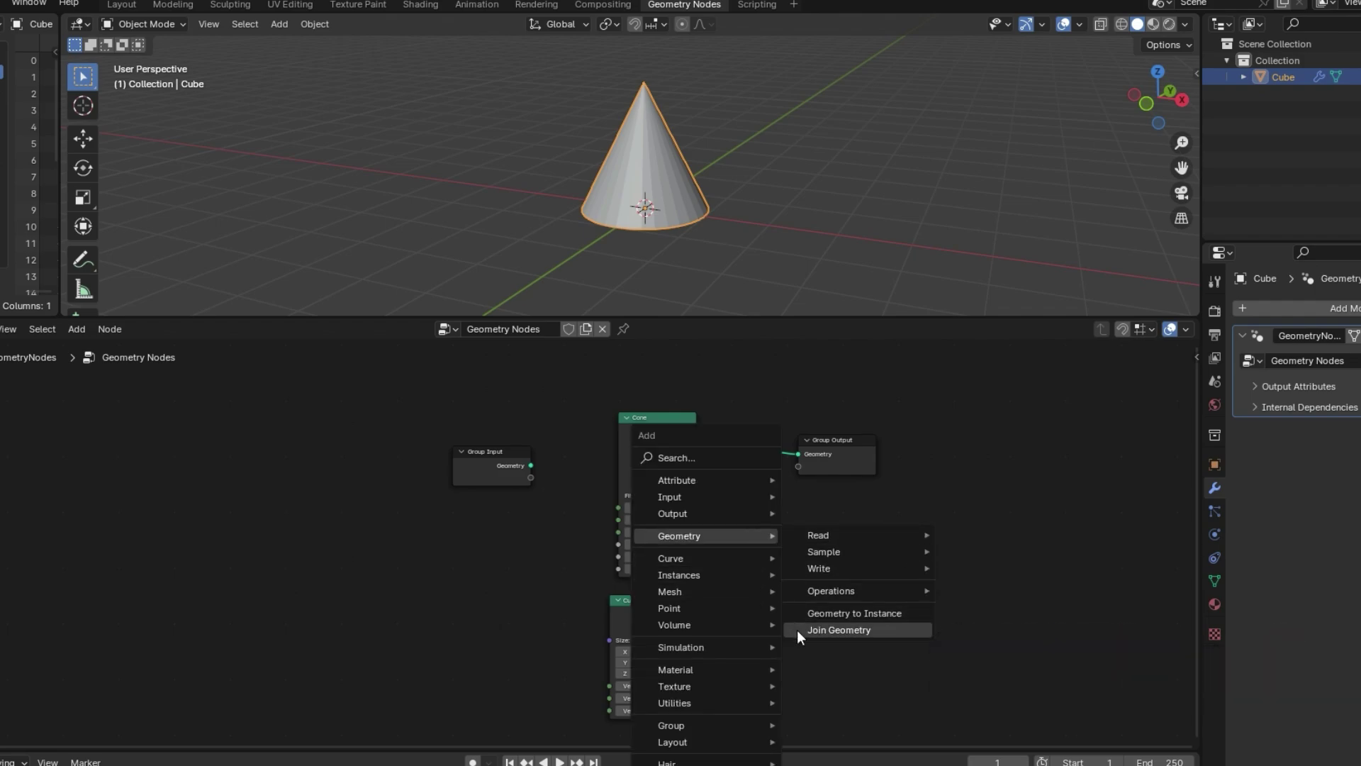
click(836, 630)
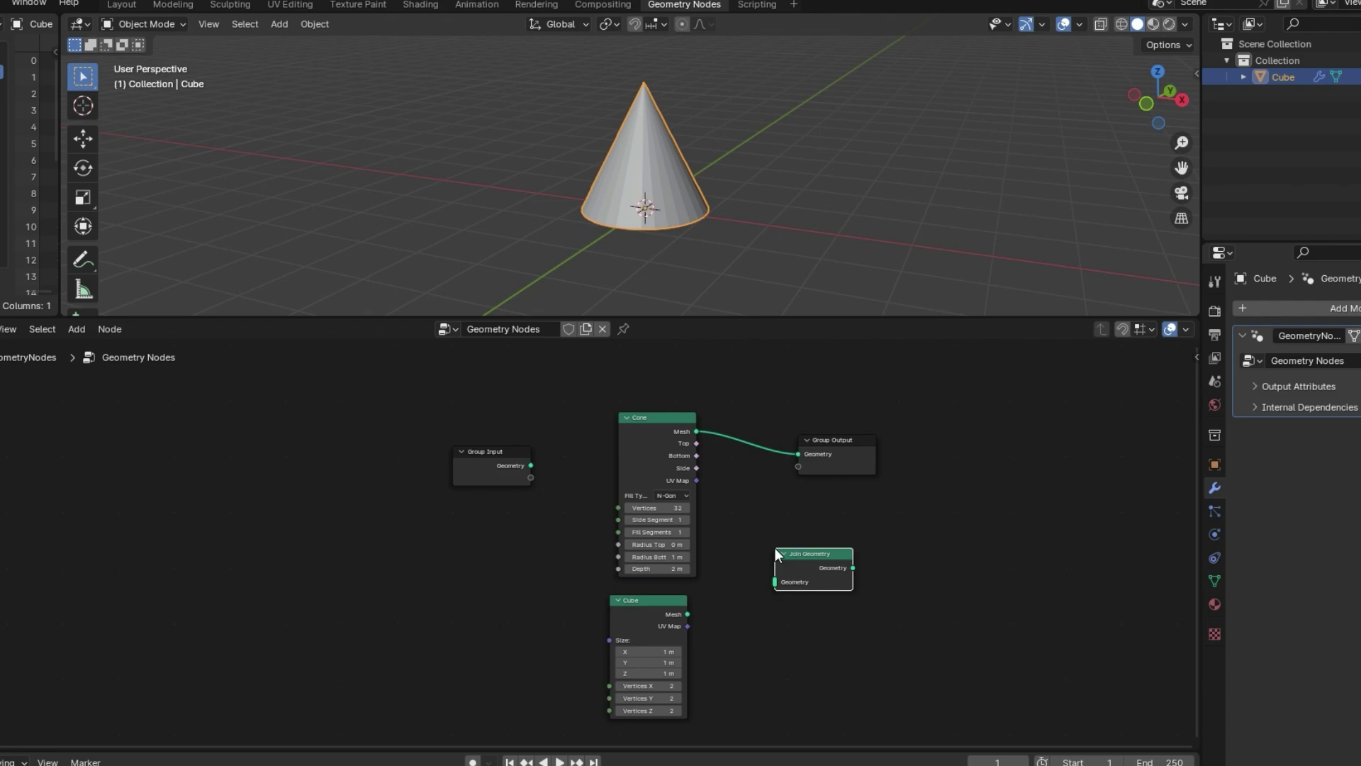
scroll(773, 577, up, 3)
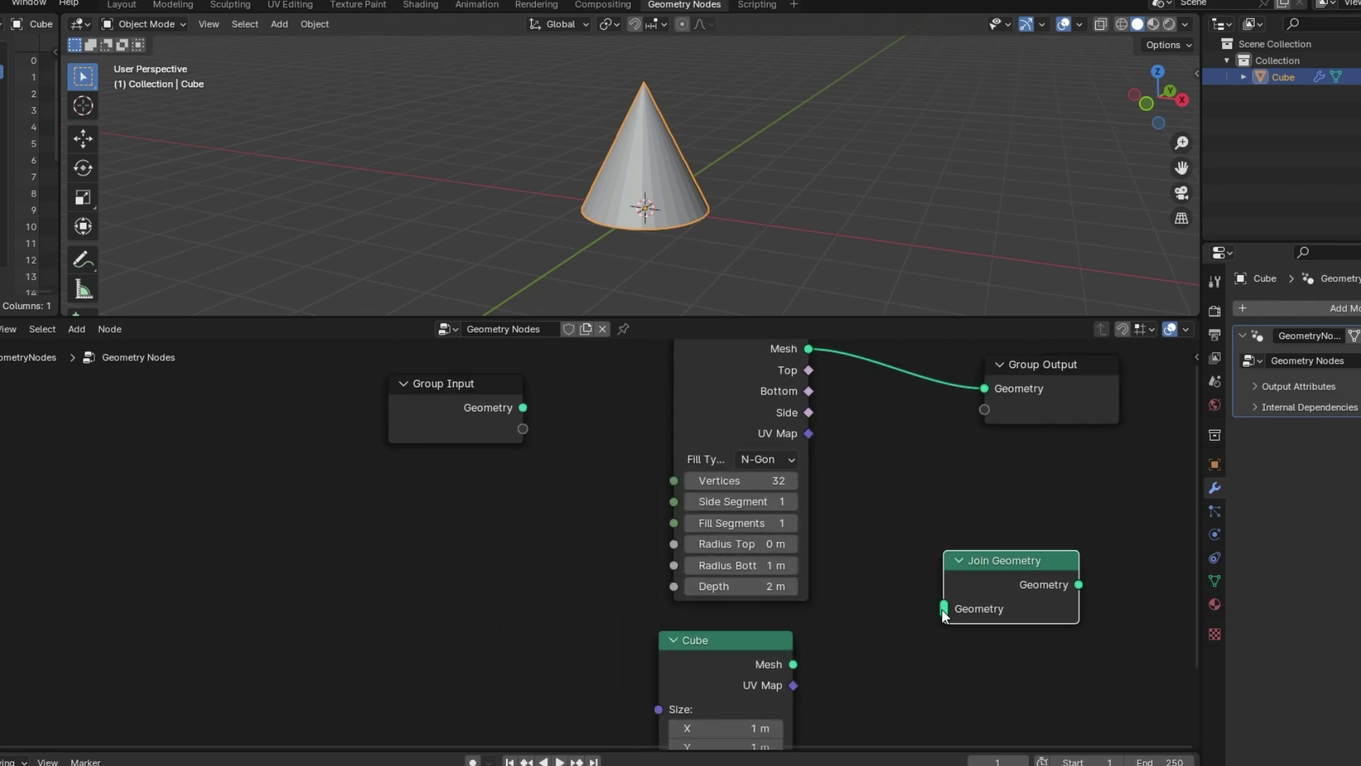
scroll(935, 622, down, 1)
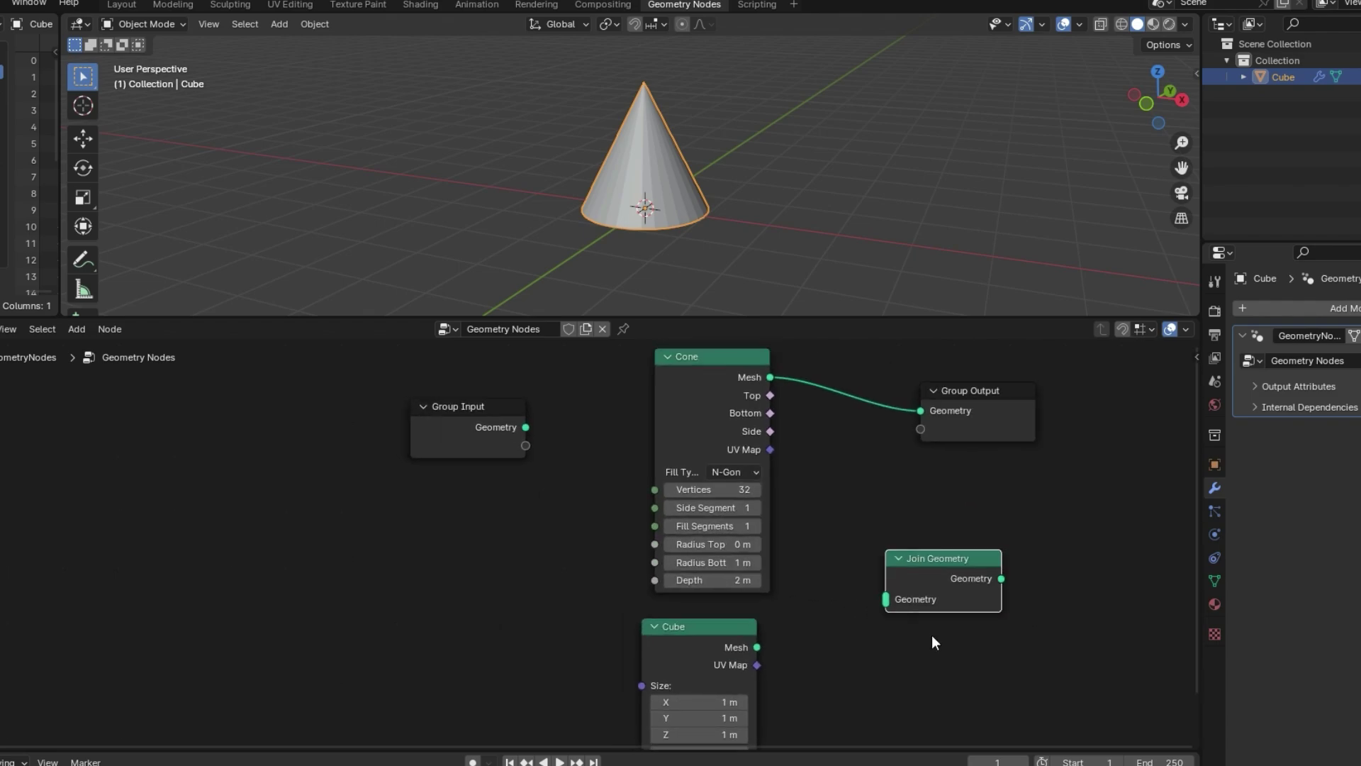
scroll(931, 636, down, 1)
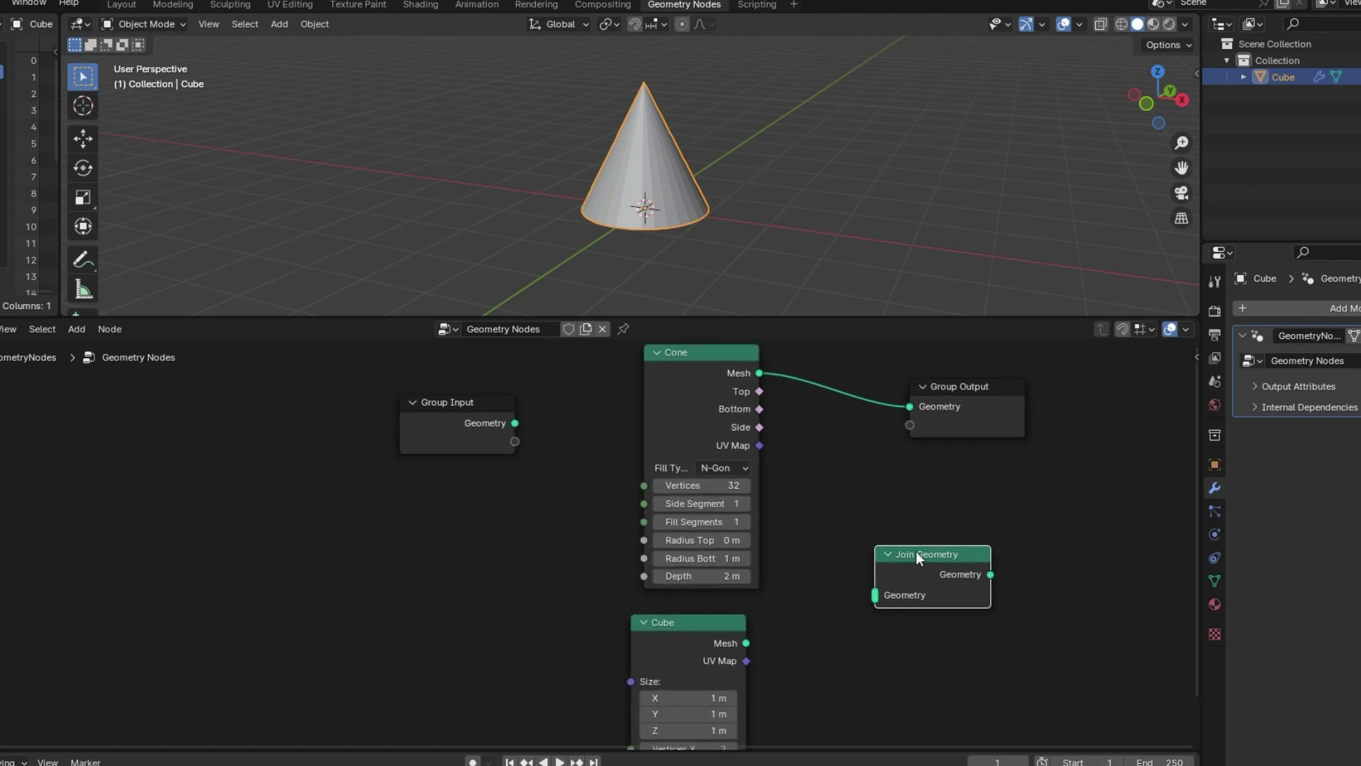
drag(955, 387, 1075, 393)
drag(928, 553, 903, 466)
- Connect the Cube node's Mesh output to the Join Geometry input and inspect the combined cone and cube
middle_drag(926, 624, 929, 548)
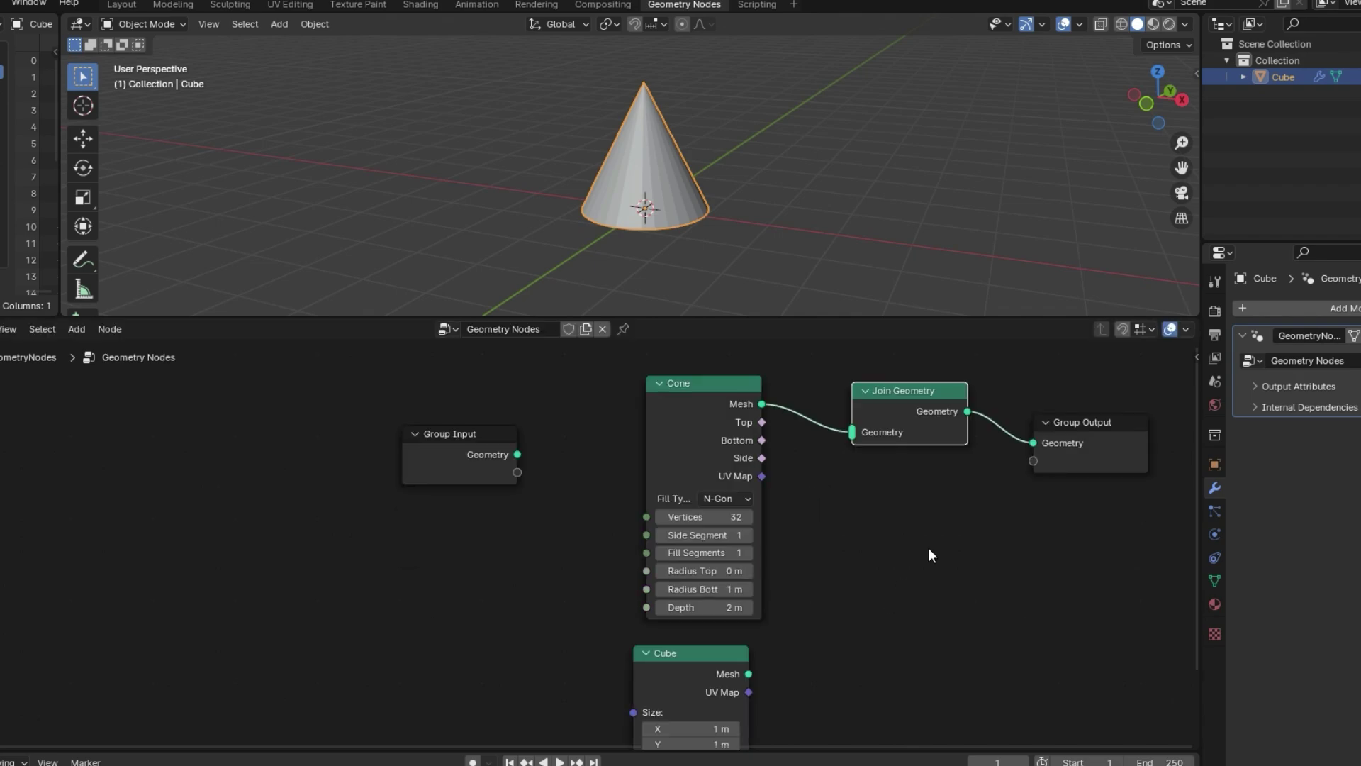
drag(750, 673, 851, 432)
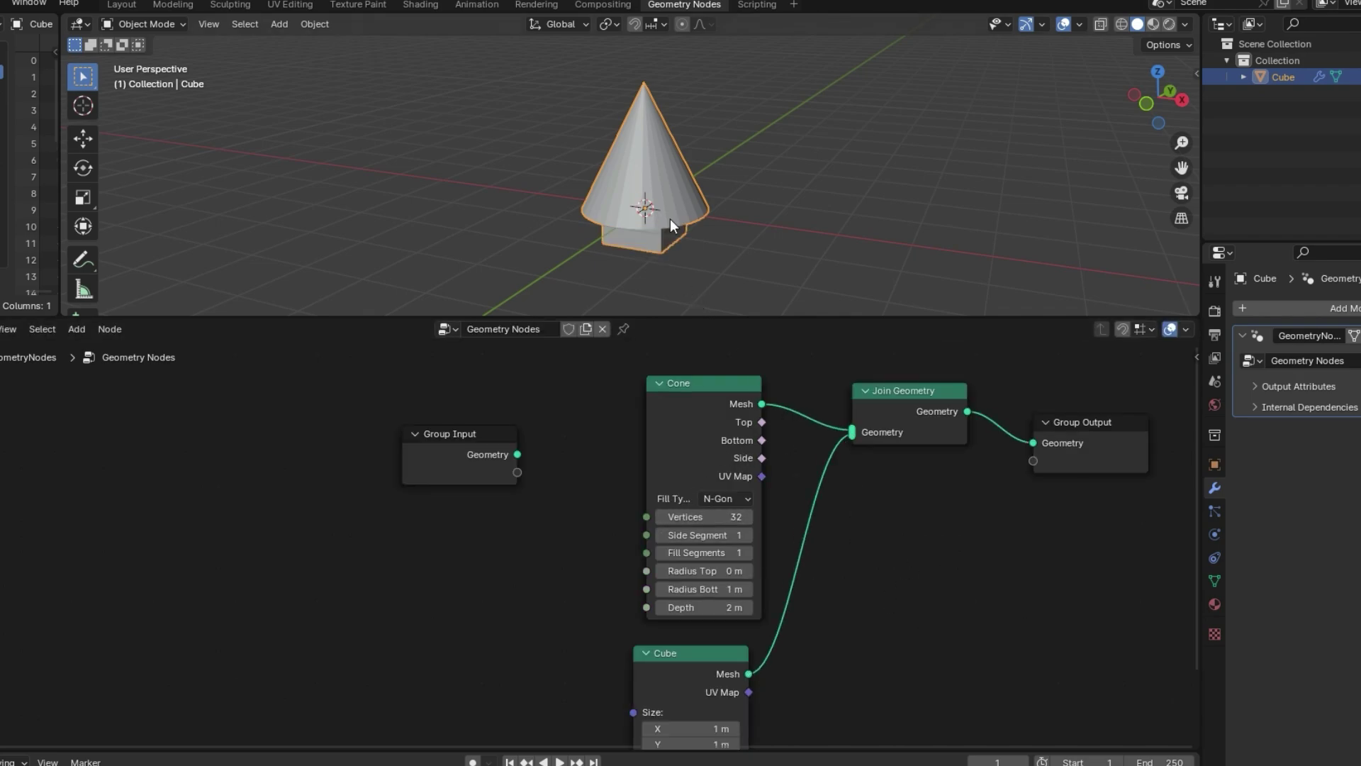
middle_drag(670, 218, 779, 173)
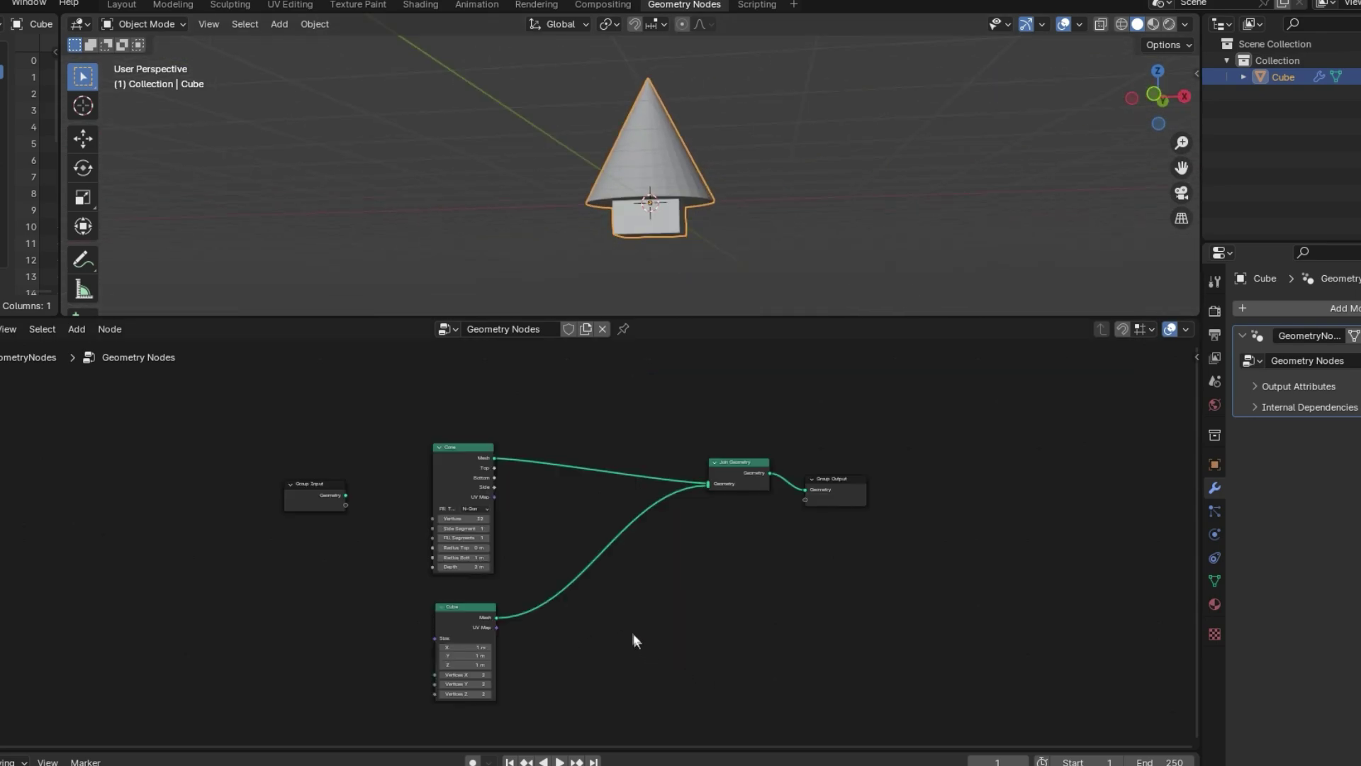
- Add a Transform Geometry node and insert it into the link between the Cube and Join Geometry nodes
scroll(633, 639, up, 2)
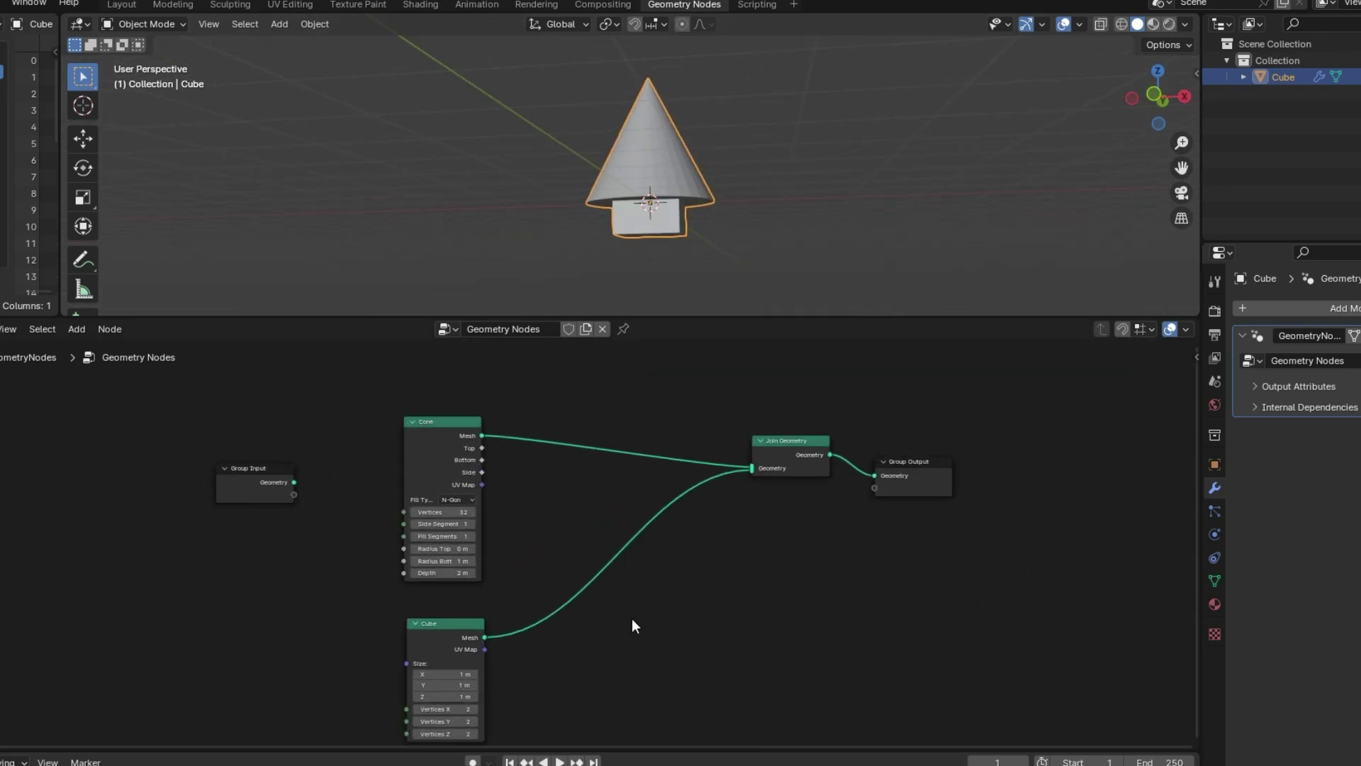
middle_drag(632, 619, 638, 587)
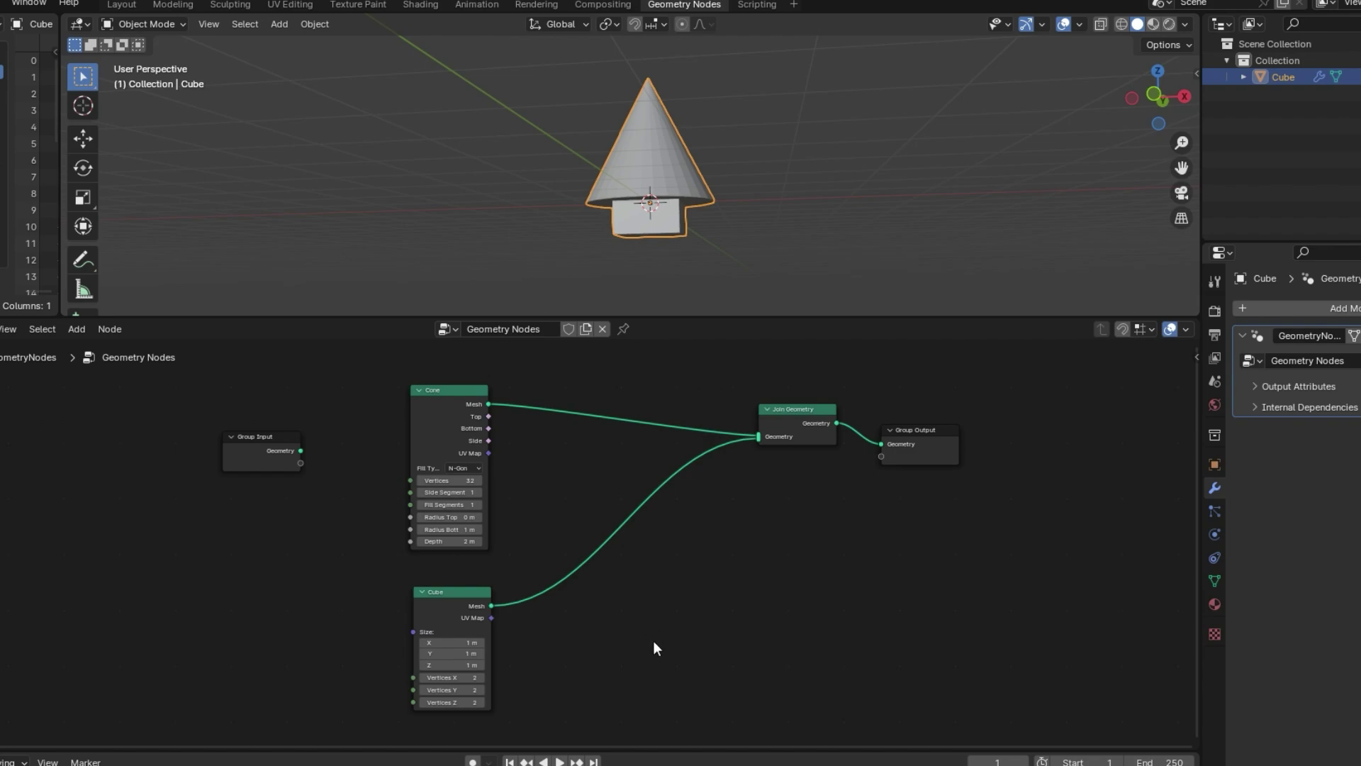
key(shift+a)
mouse_move(652, 580)
mouse_move(727, 635)
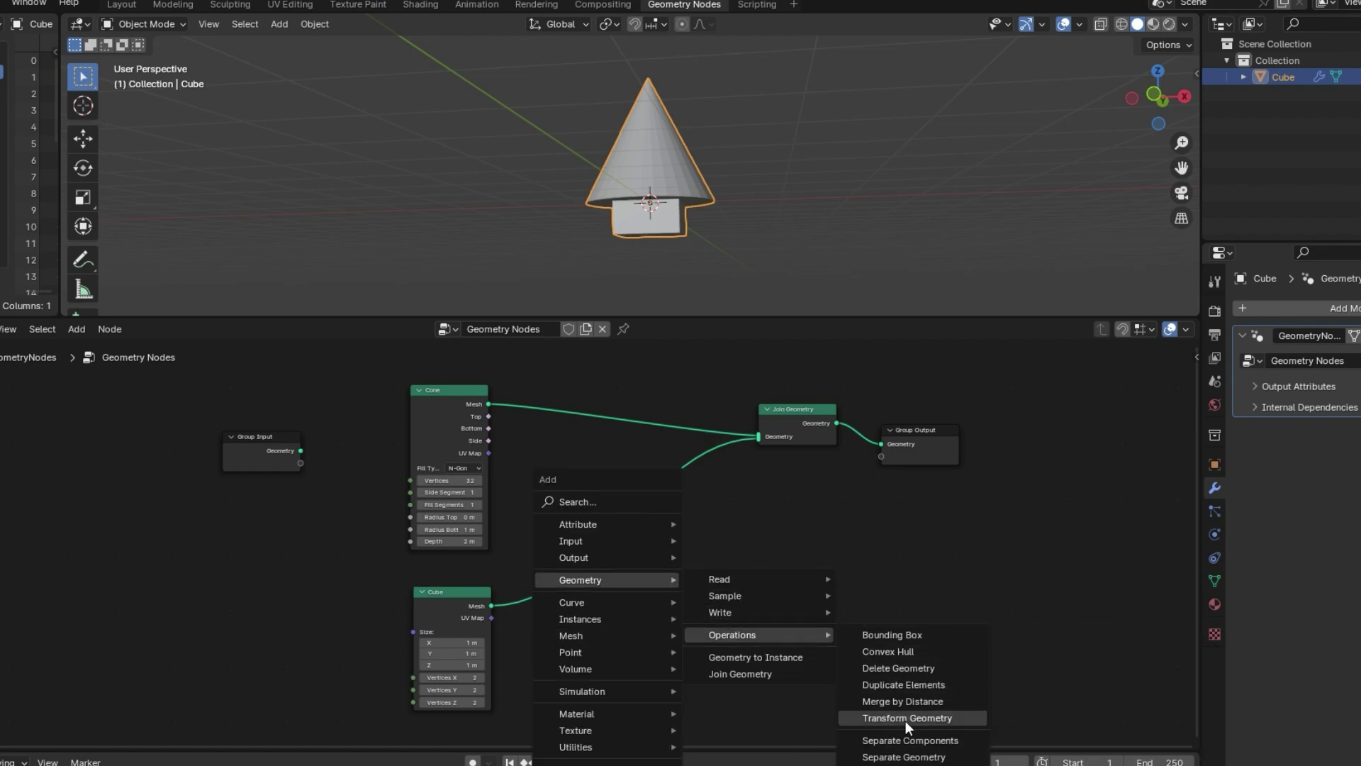
click(900, 726)
click(582, 493)
- Set the cube's Transform Geometry translation to 3.7 m on X, and shift the Cube node slightly
mouse_move(610, 554)
mouse_down()
mouse_move(663, 554)
mouse_move(636, 554)
mouse_up()
scroll(733, 220, down, 1)
scroll(733, 220, down, 2)
middle_drag(733, 220, 747, 221)
drag(587, 553, 580, 554)
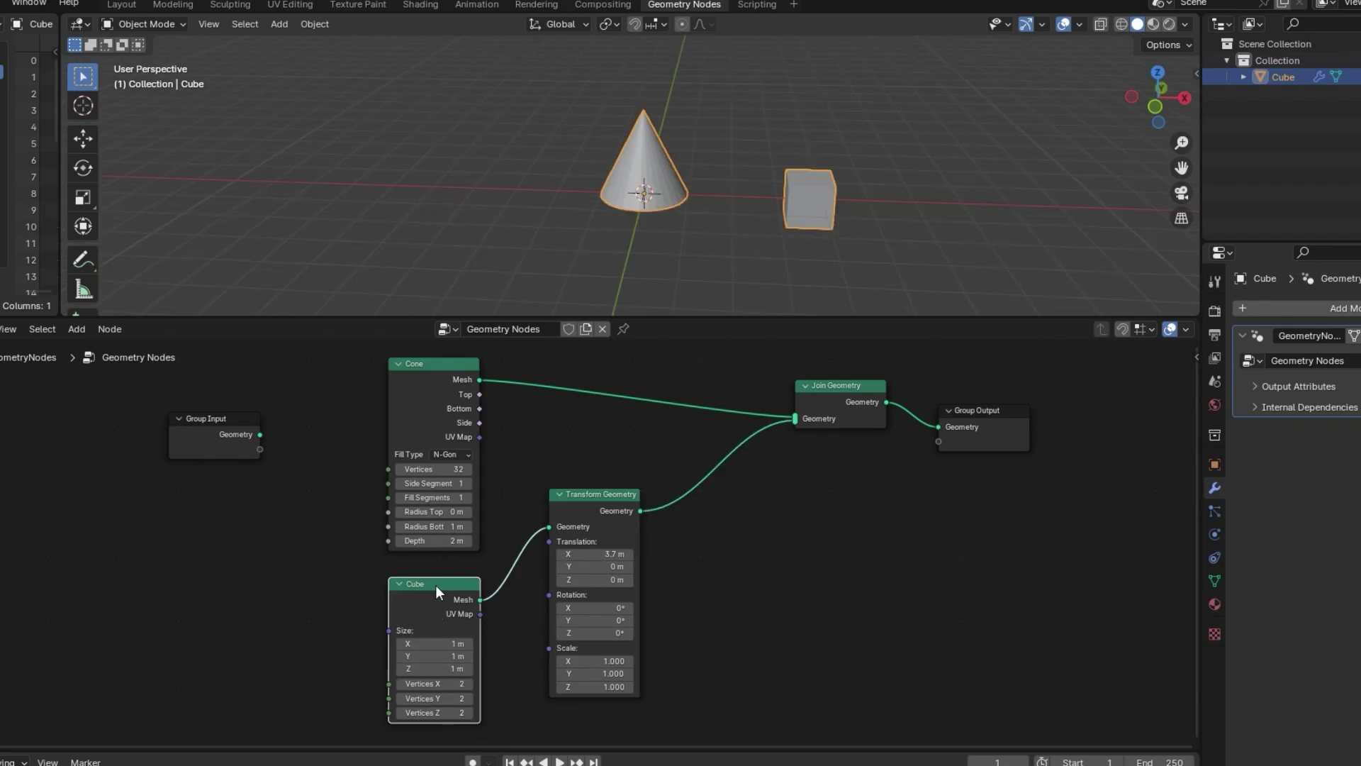
drag(435, 584, 444, 585)
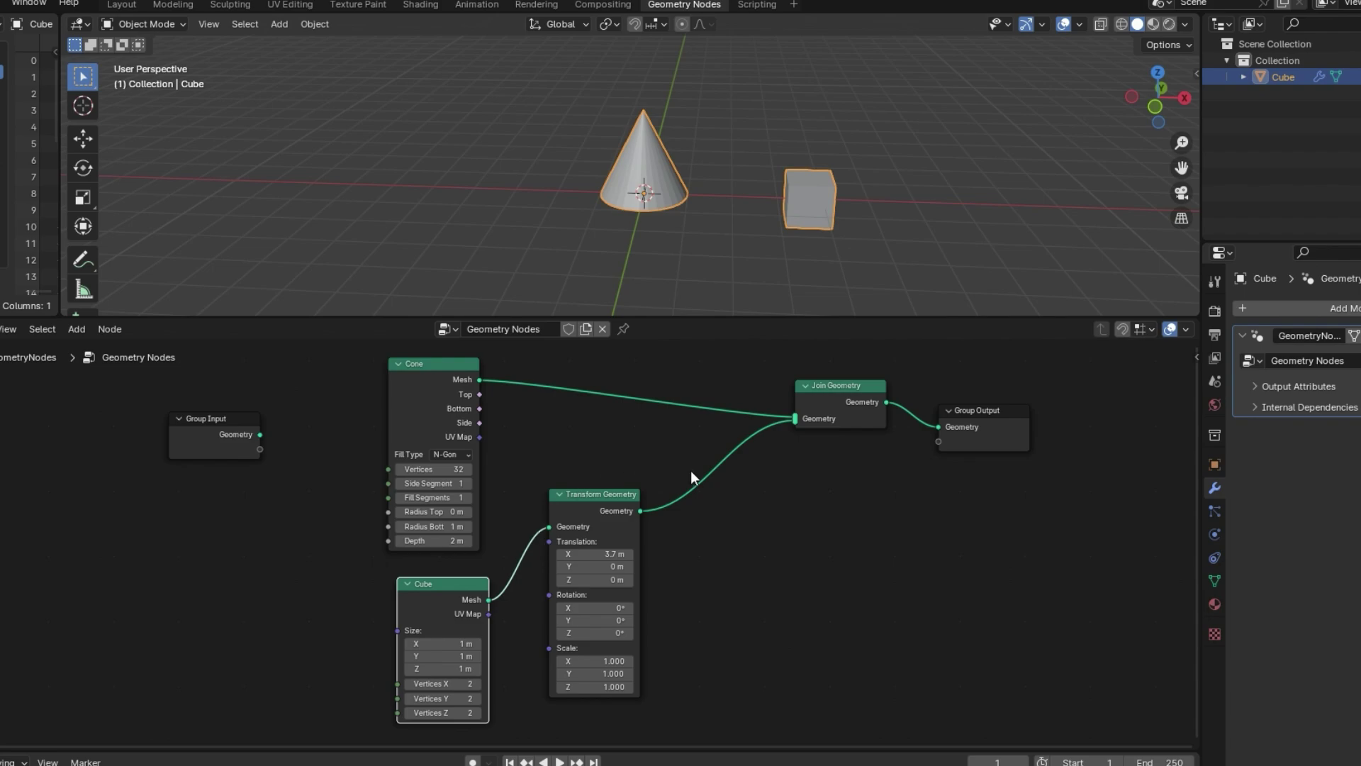
- Try linking the Cube node's Mesh output directly to Join Geometry alongside the transformed branch
drag(604, 494, 692, 557)
drag(489, 599, 794, 423)
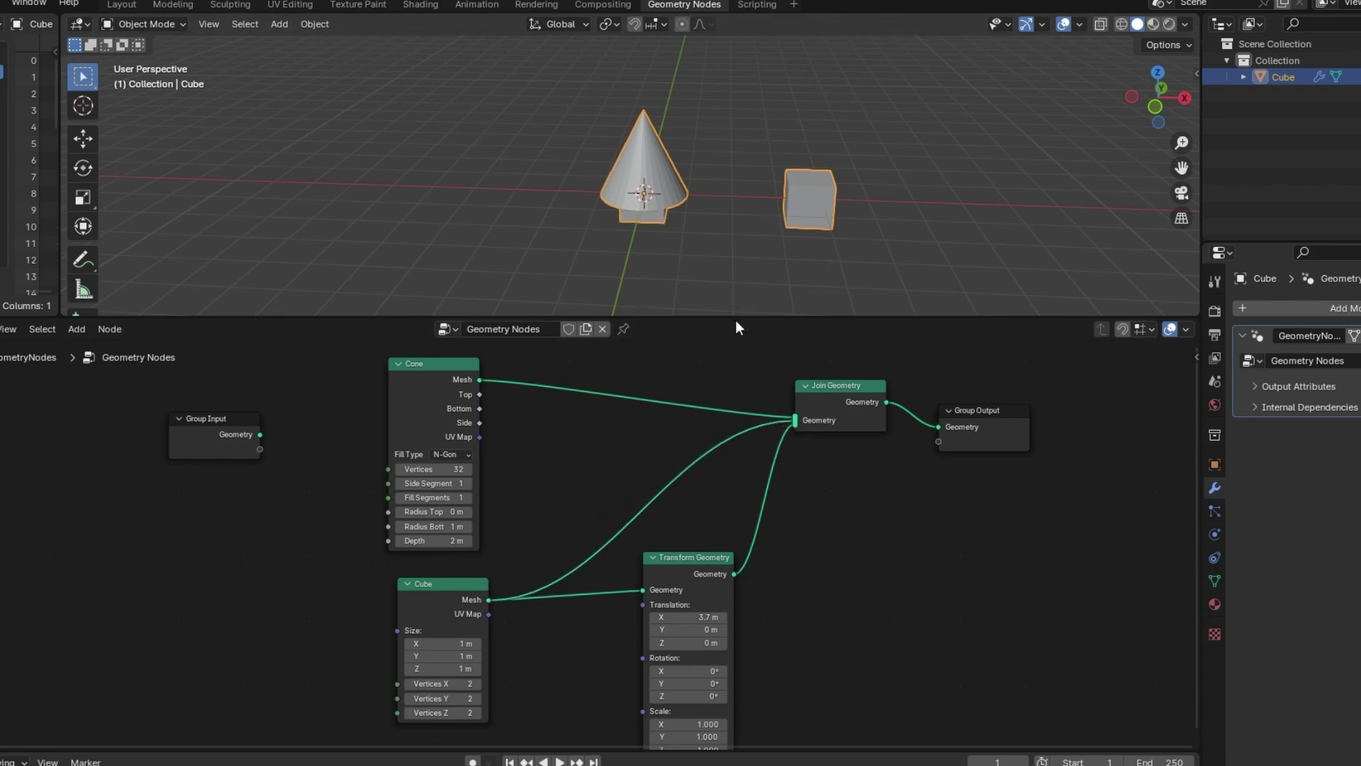
middle_drag(690, 167, 759, 136)
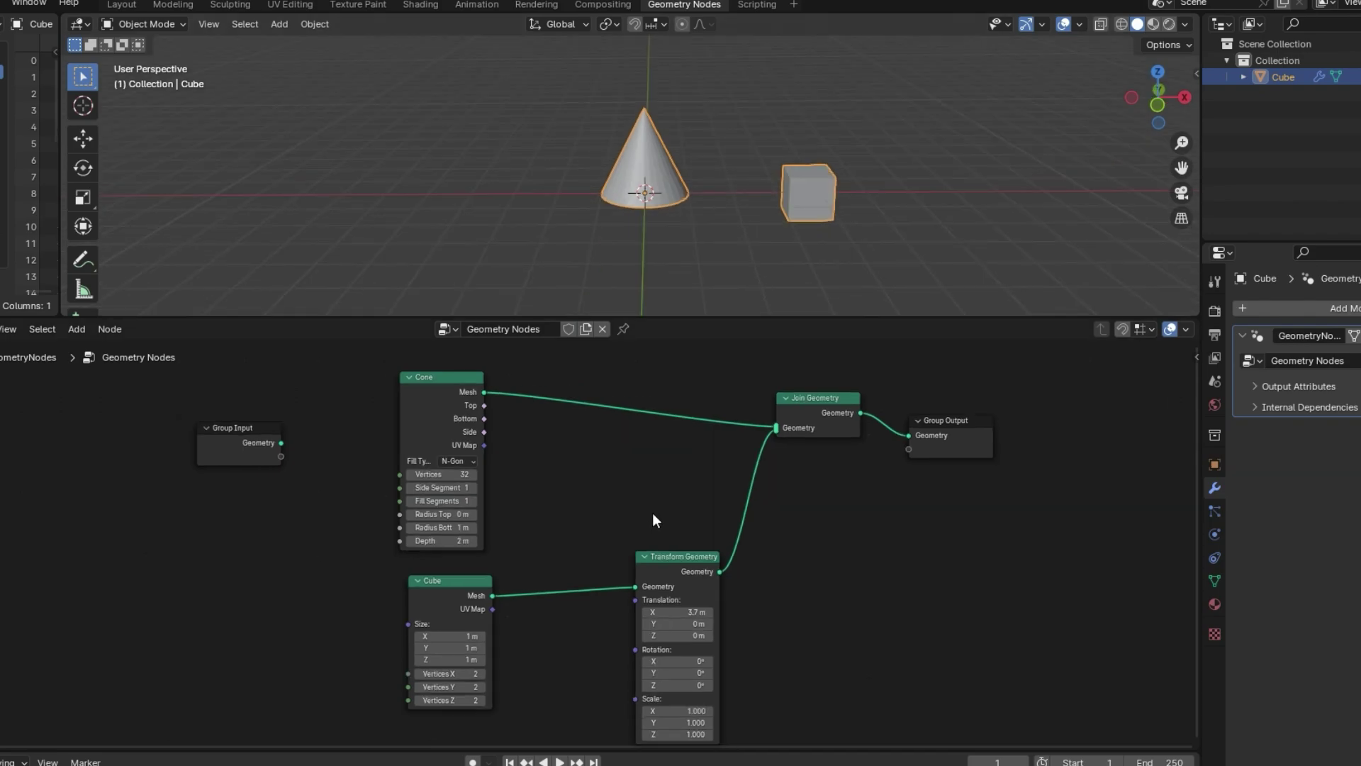
- Reposition the cube's Transform Geometry node and insert a duplicate of it between the Cone and Join Geometry nodes
scroll(652, 513, down, 4)
drag(637, 575, 609, 529)
middle_drag(609, 528, 624, 513)
scroll(652, 496, up, 5)
middle_drag(671, 473, 670, 502)
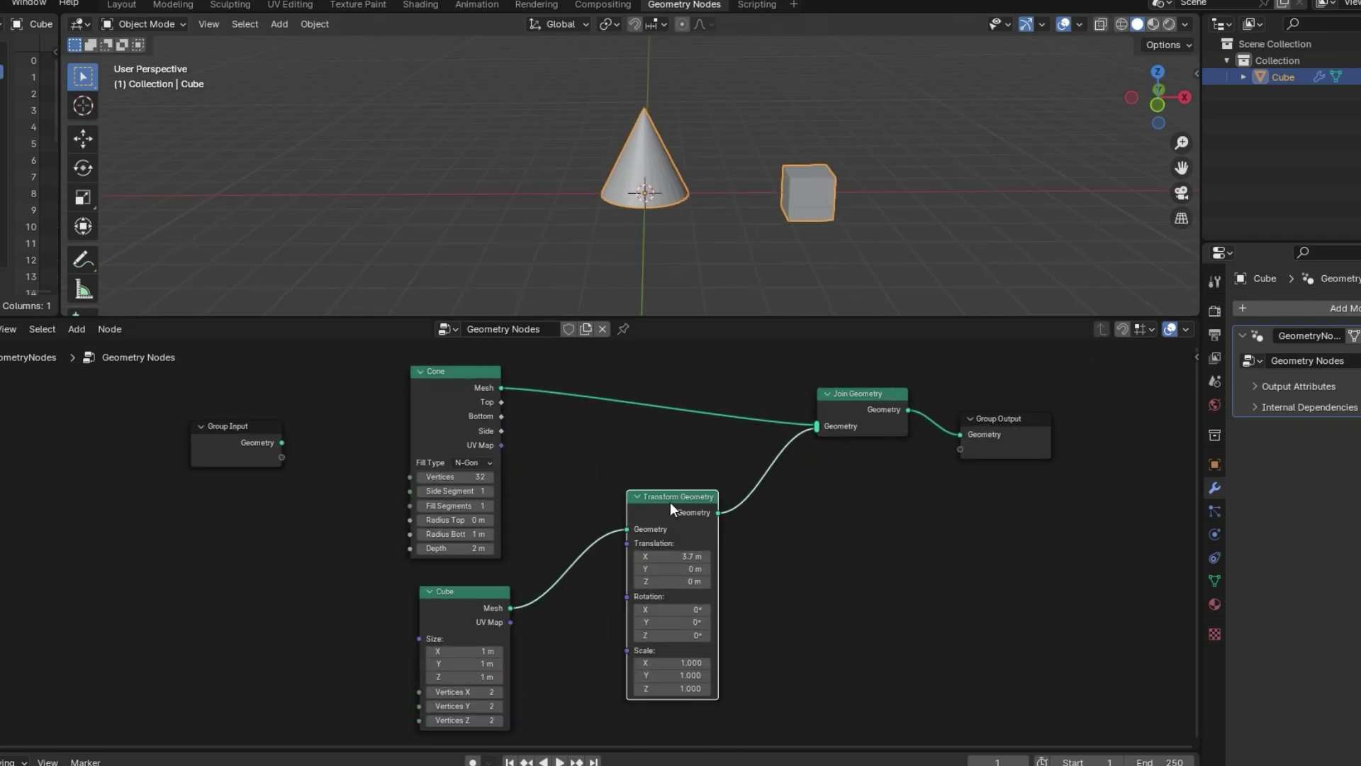
key(shift+d)
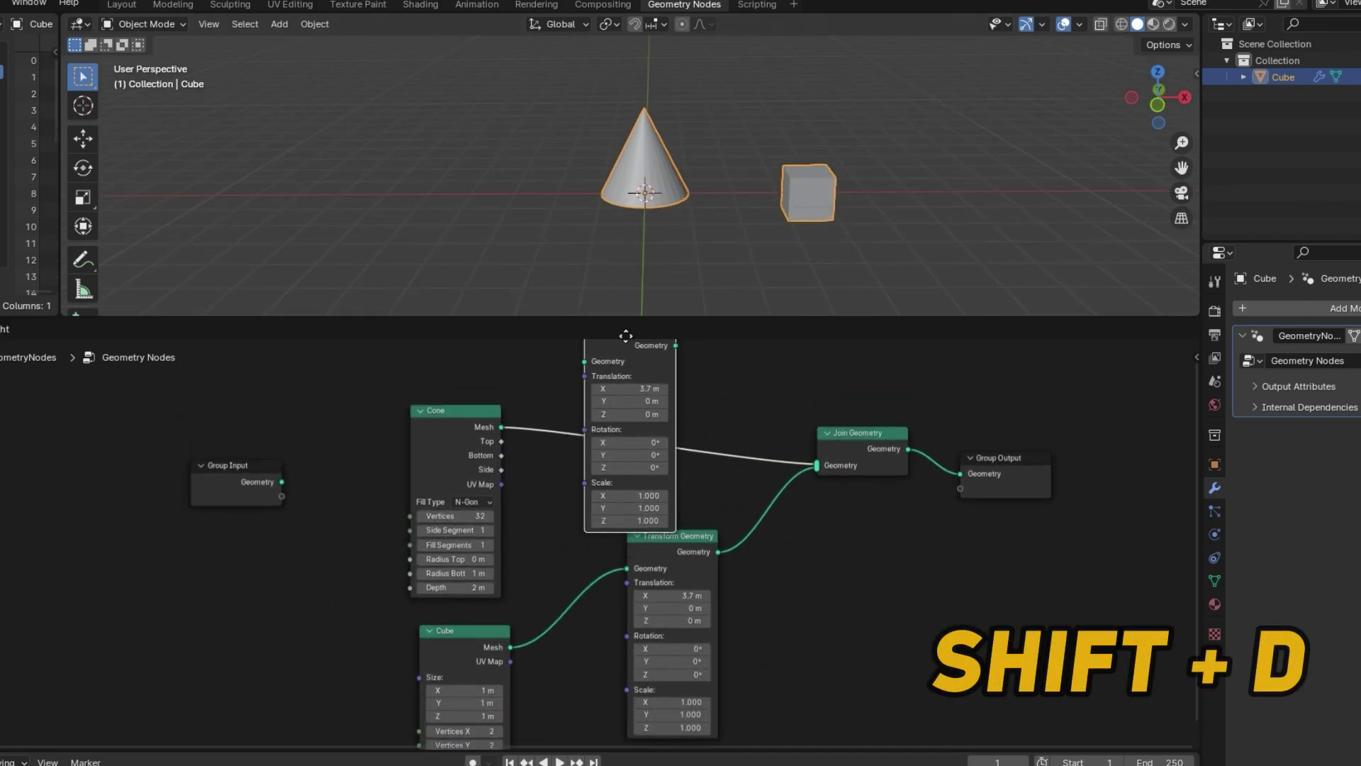
click(604, 402)
scroll(709, 530, down, 1)
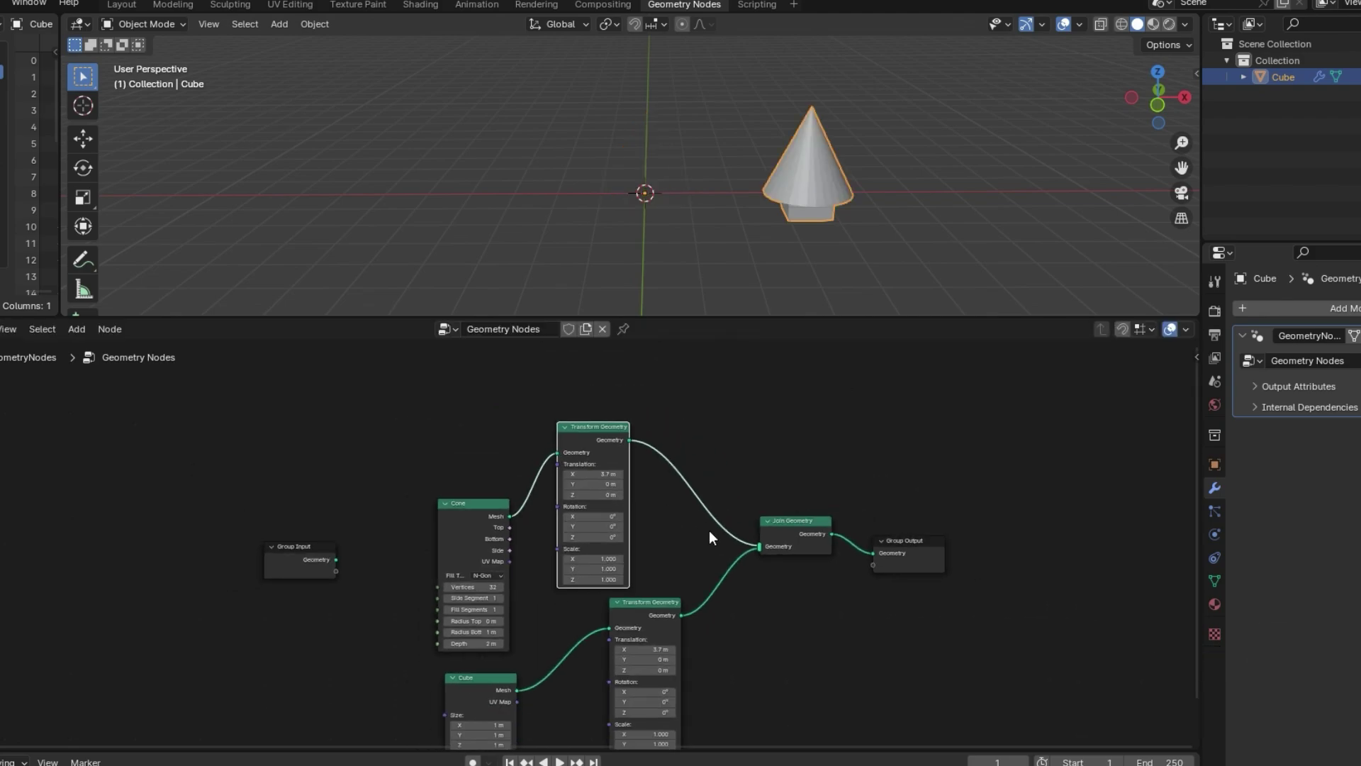
- Set the X translation on the cone's Transform Geometry node to 0.4 m
key(Home)
drag(610, 437, 468, 437)
drag(606, 435, 641, 435)
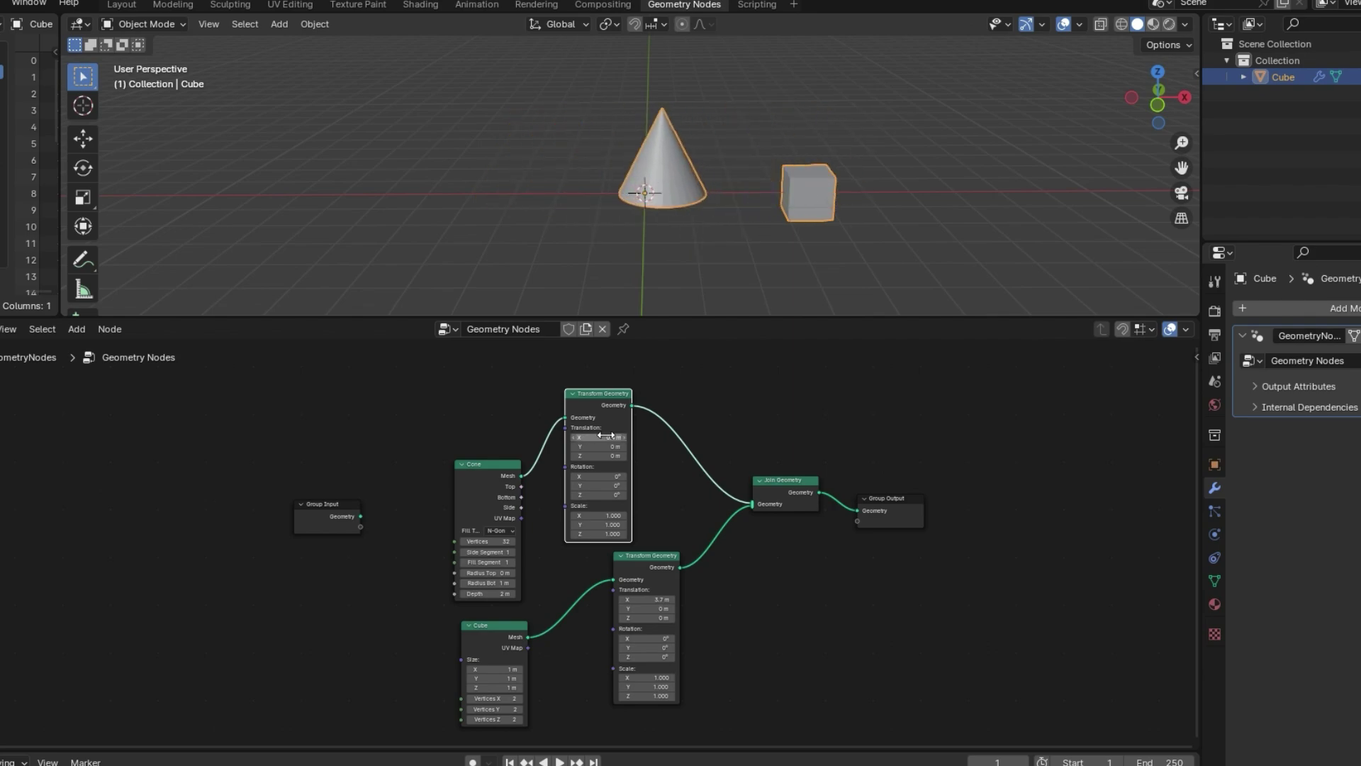
click(838, 605)
- Add a constant Value input node in the empty space beside the Cube node
scroll(835, 607, down, 2)
middle_drag(820, 638, 826, 619)
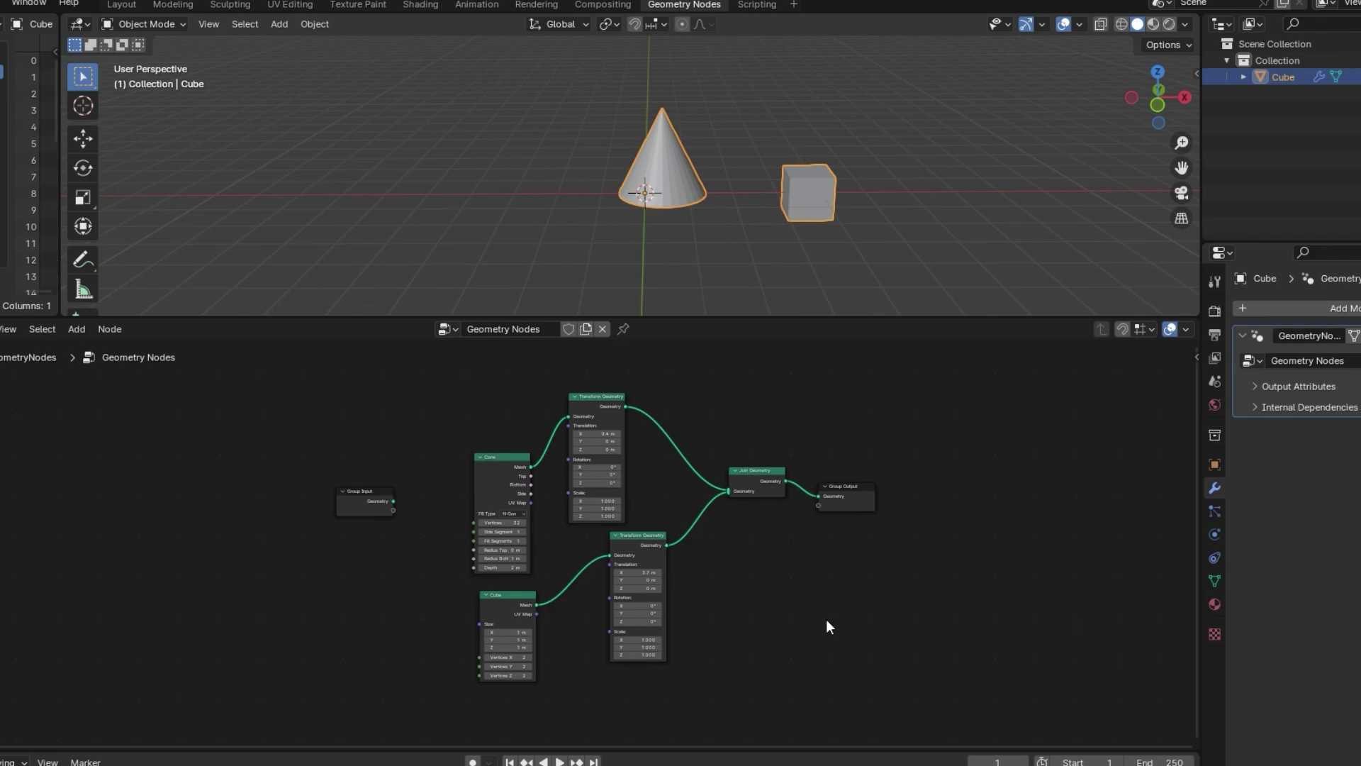
scroll(805, 576, up, 1)
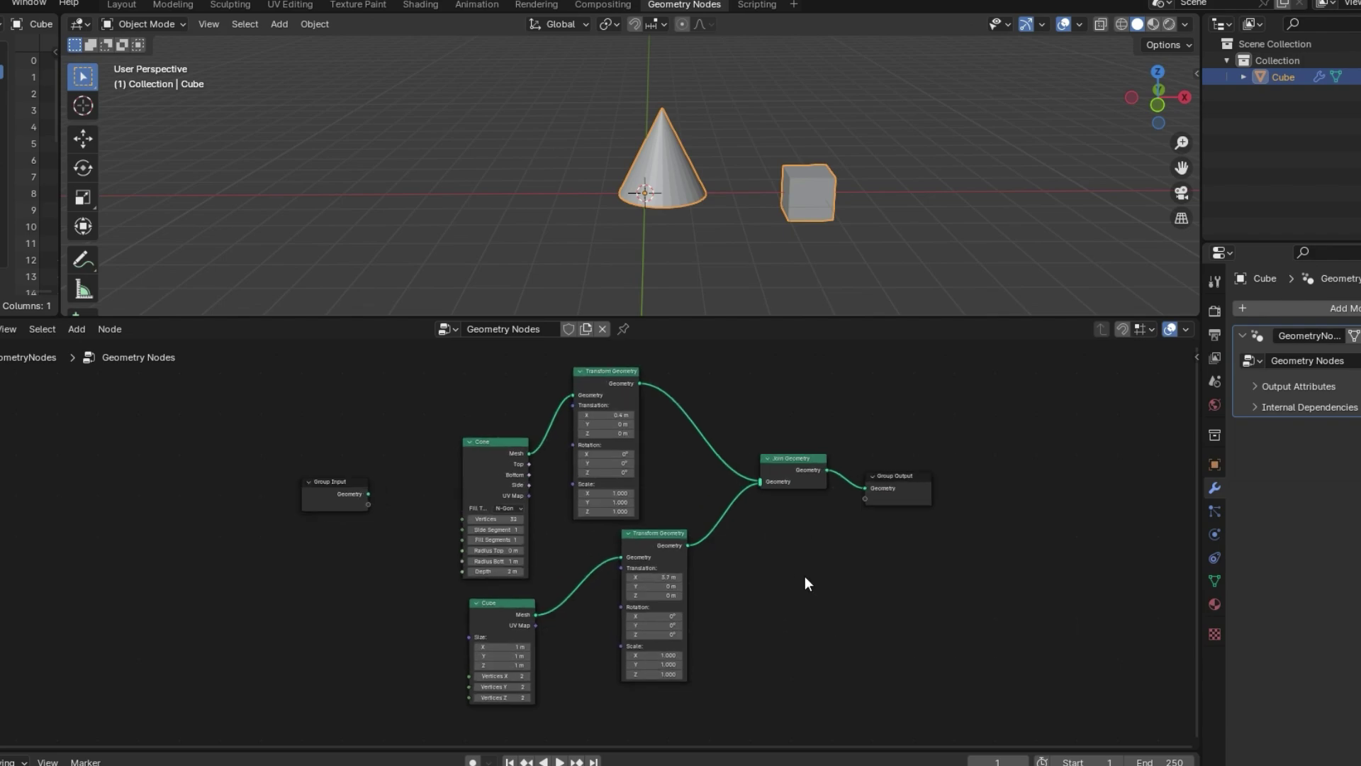
key(shift+a)
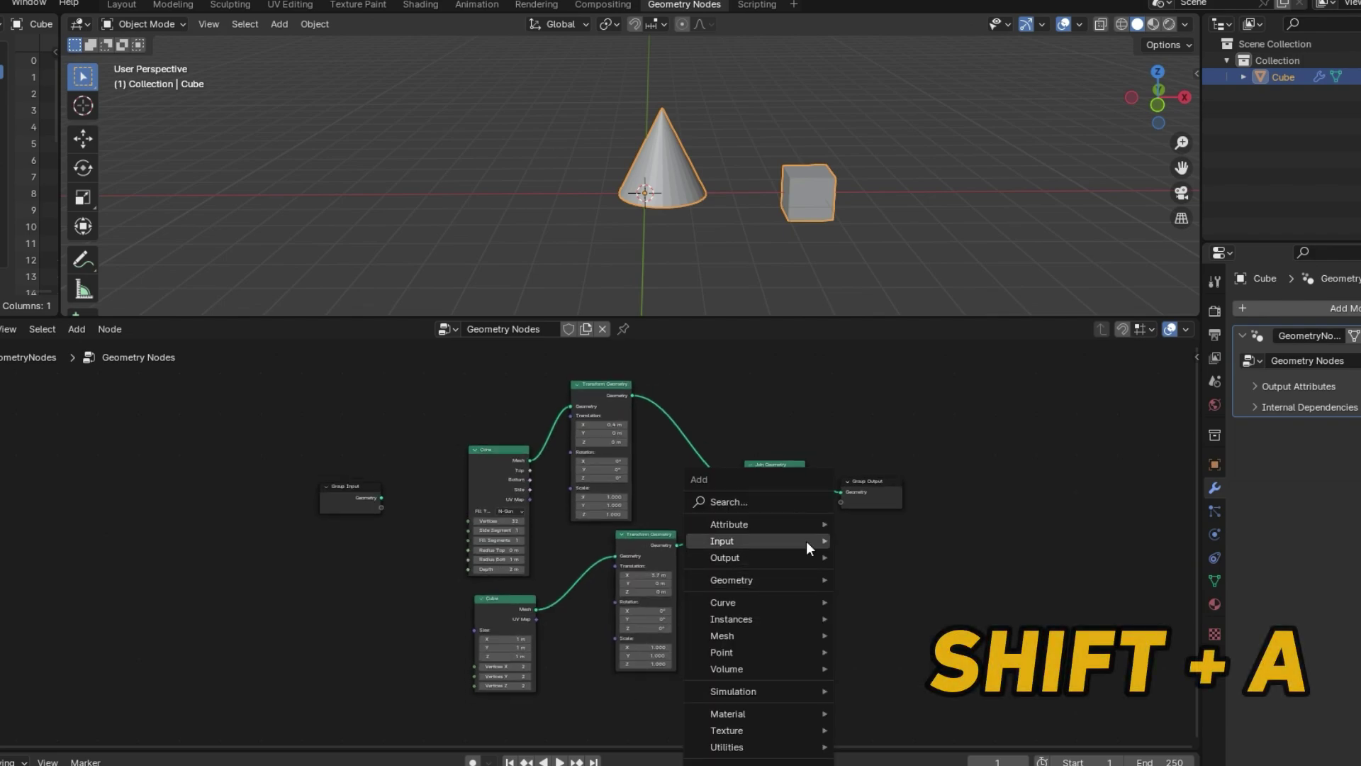
mouse_move(806, 541)
mouse_move(913, 537)
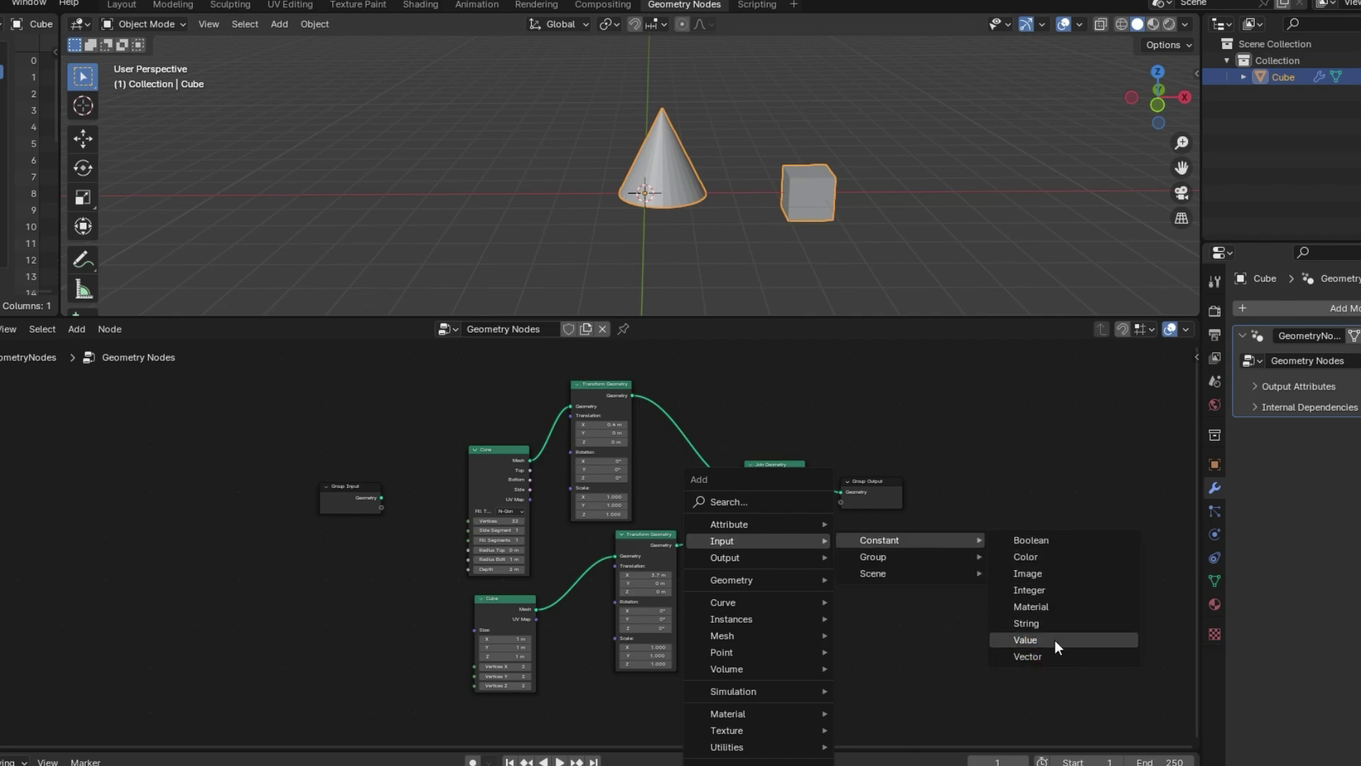
click(1046, 639)
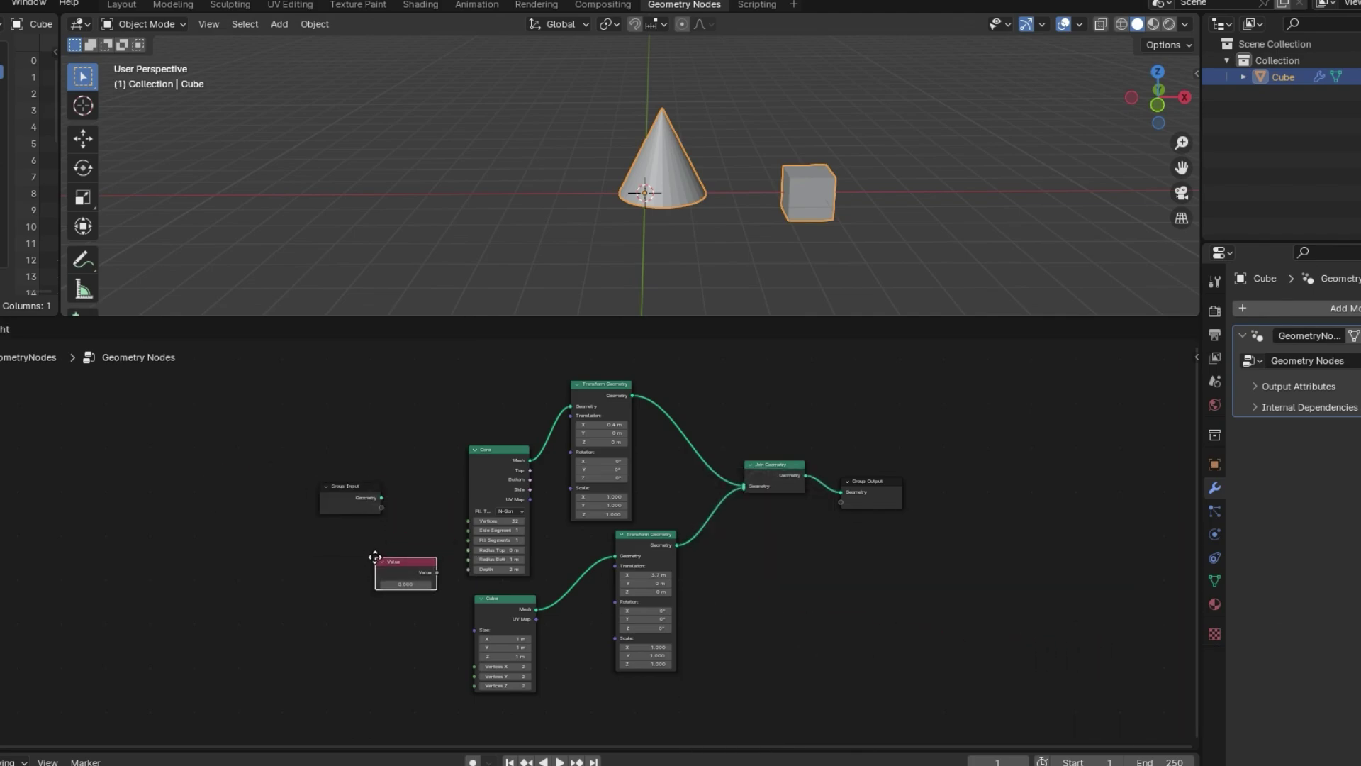
click(387, 612)
scroll(397, 632, up, 7)
middle_drag(397, 633, 483, 558)
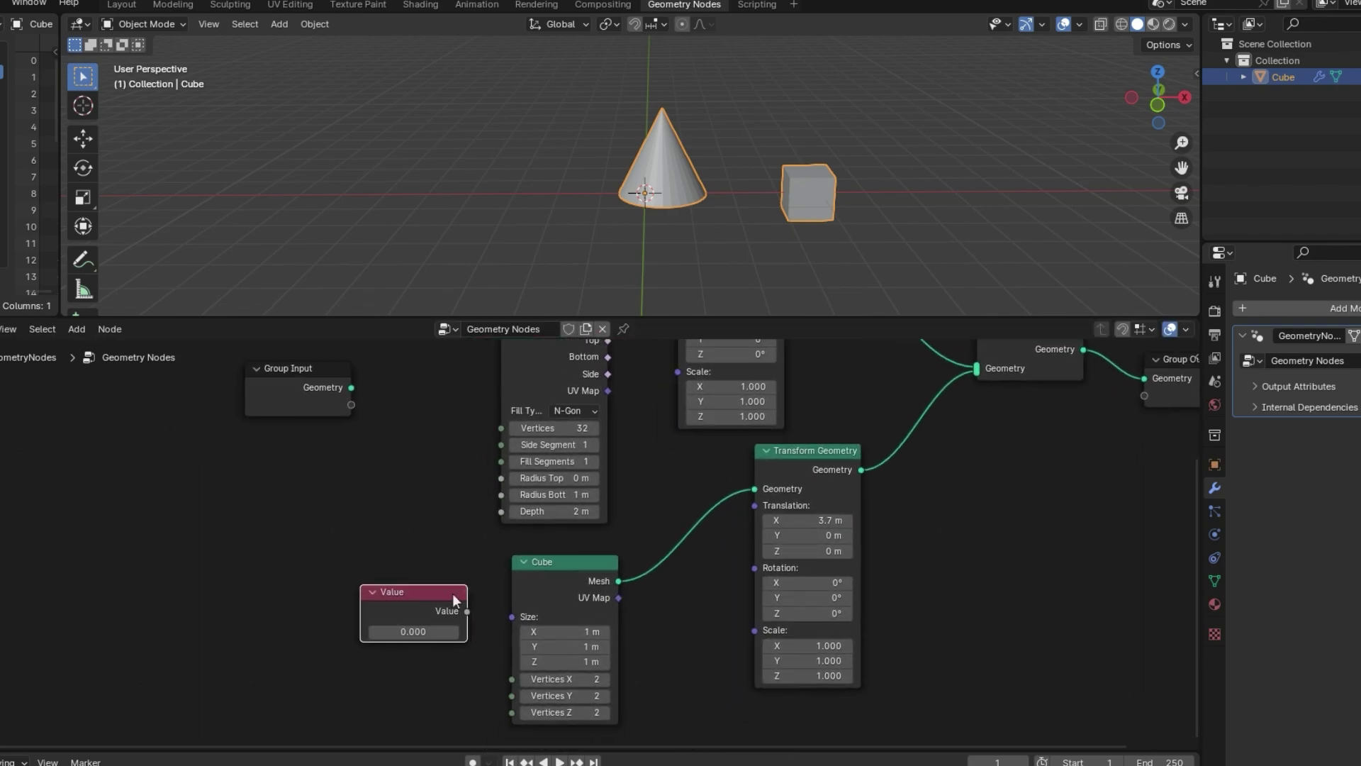
- Set the Value node to 1 and connect it to the Scale input of the cube's Transform Geometry node
double_click(424, 634)
text(1)
key(Return)
scroll(425, 610, down, 1)
drag(437, 585, 607, 696)
drag(682, 656, 721, 619)
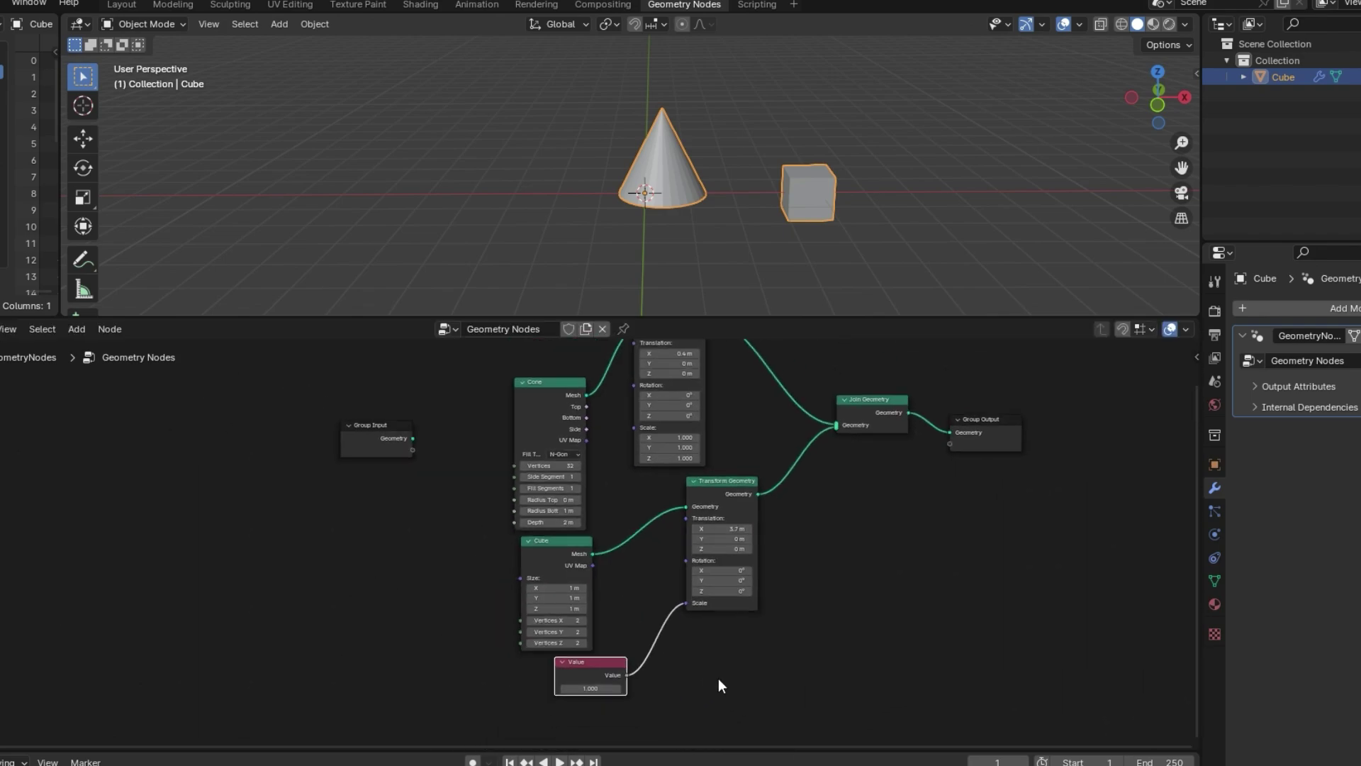
- Try adjusting the Value node's number to rescale the cube
scroll(719, 679, up, 2)
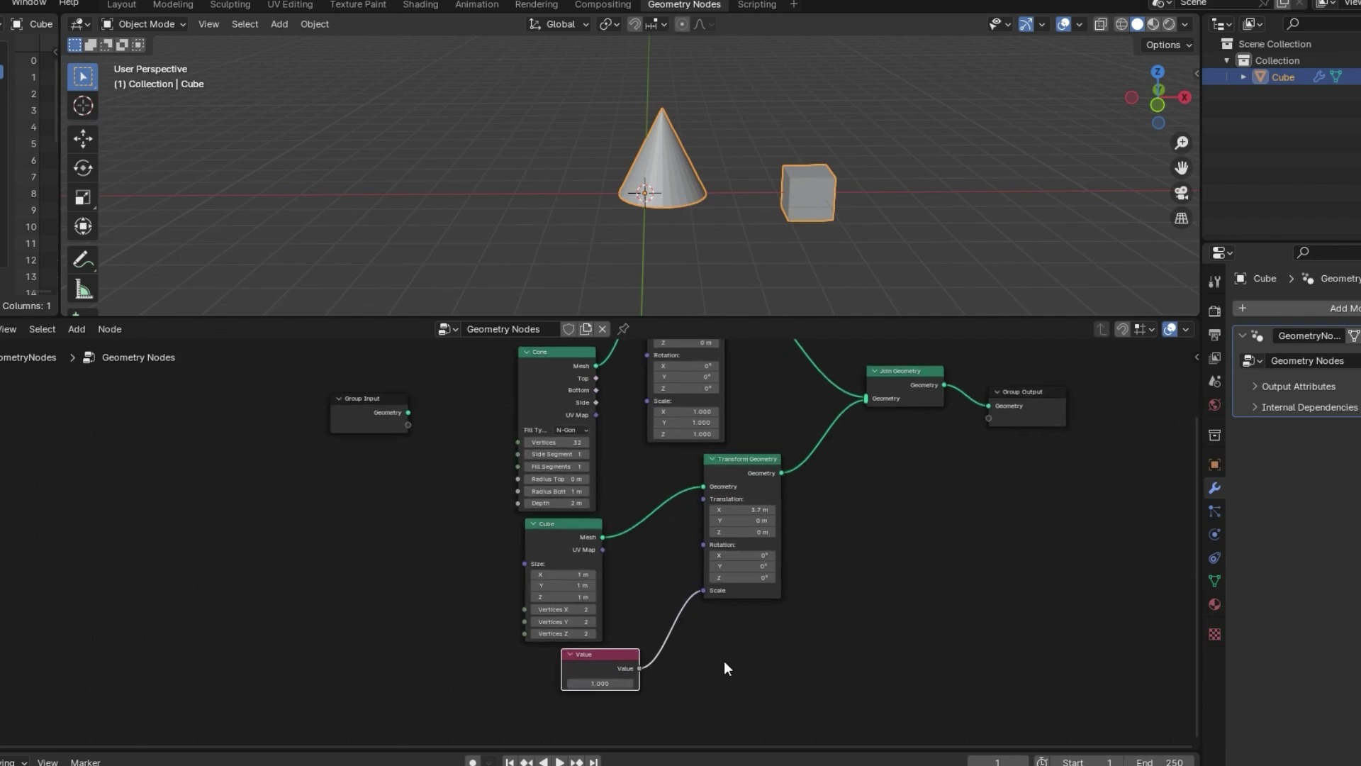
scroll(641, 641, up, 2)
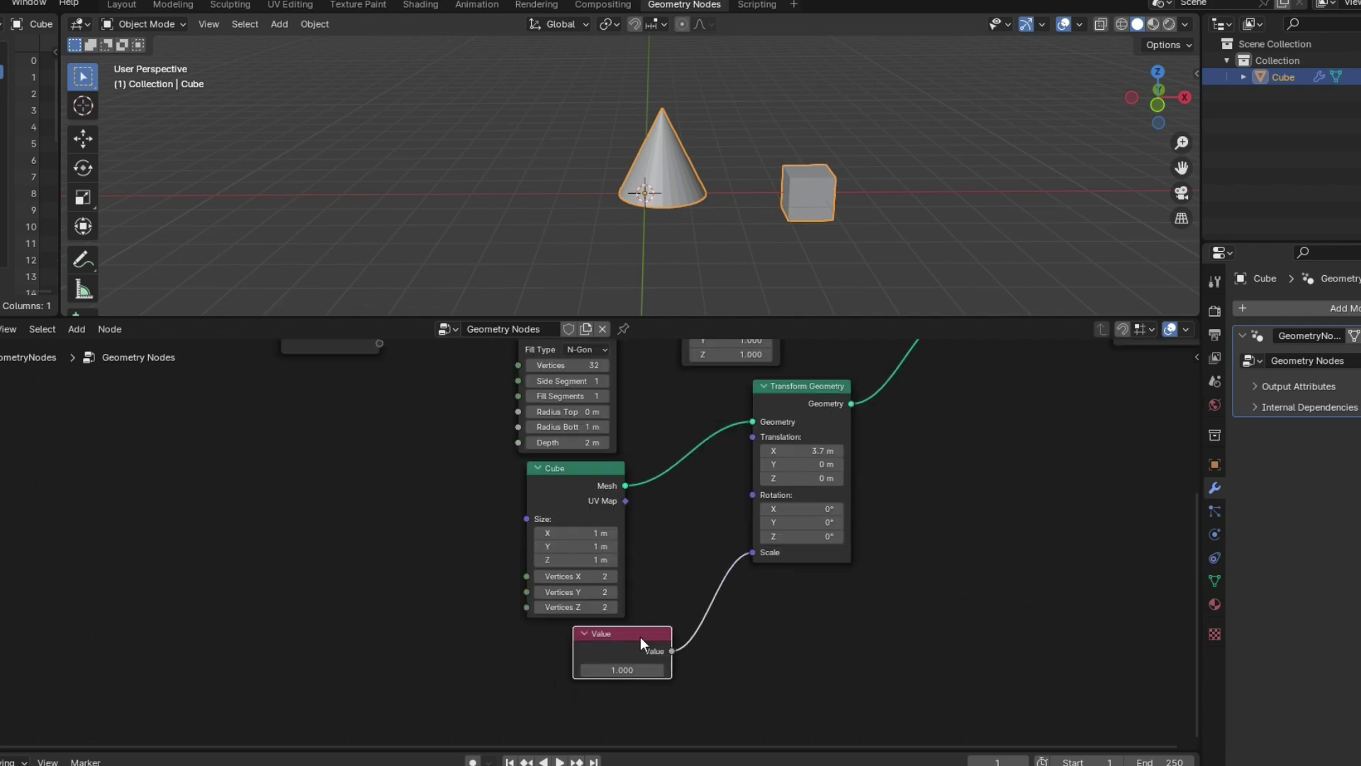
mouse_move(610, 669)
mouse_down()
mouse_move(648, 669)
mouse_move(609, 670)
mouse_up()
- Rearrange the Cube, Transform Geometry and Value nodes, placing the Value node apart below the Group Input node
scroll(773, 512, down, 3)
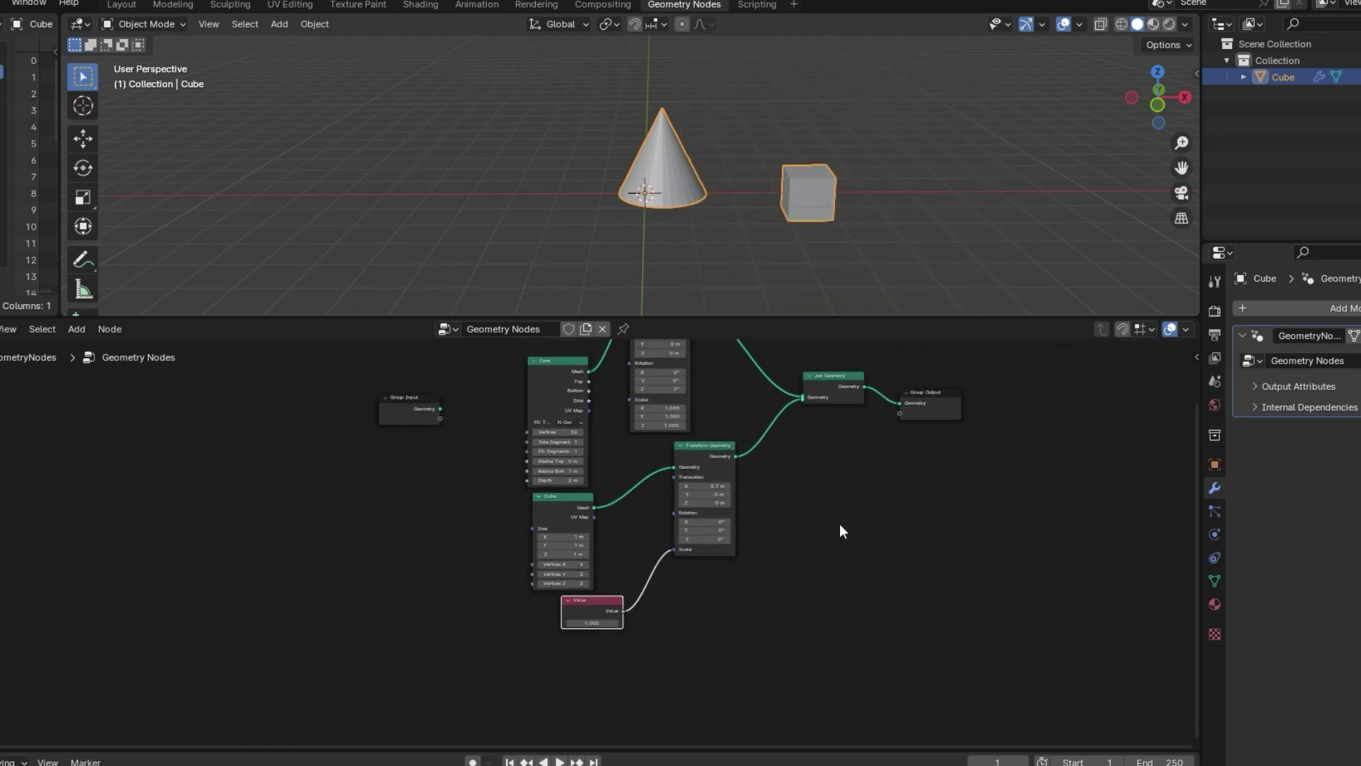
scroll(839, 522, up, 1)
drag(577, 560, 656, 523)
drag(750, 492, 785, 509)
drag(606, 687, 447, 675)
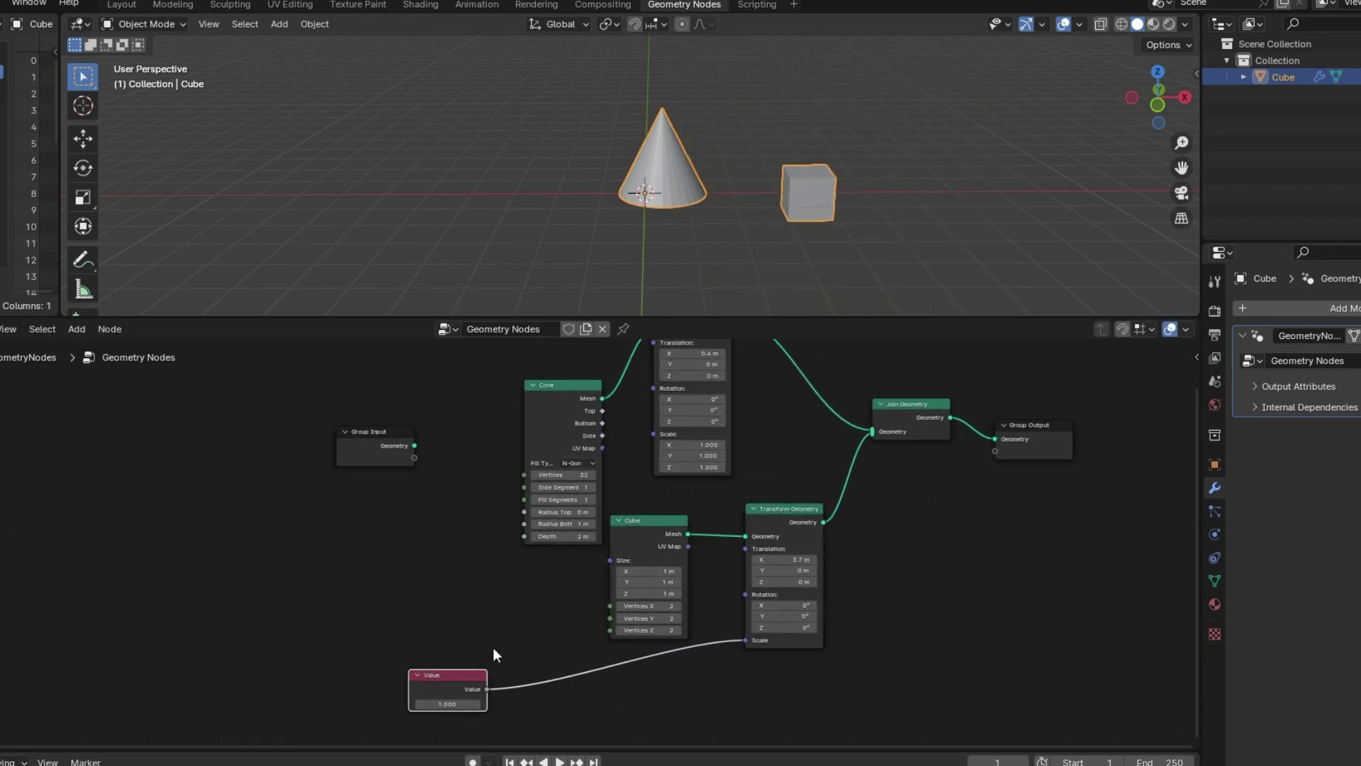
scroll(541, 542, down, 3)
scroll(700, 476, up, 4)
mouse_move(661, 522)
mouse_down()
mouse_move(675, 546)
mouse_move(687, 520)
mouse_up()
drag(784, 509, 805, 550)
drag(687, 519, 704, 516)
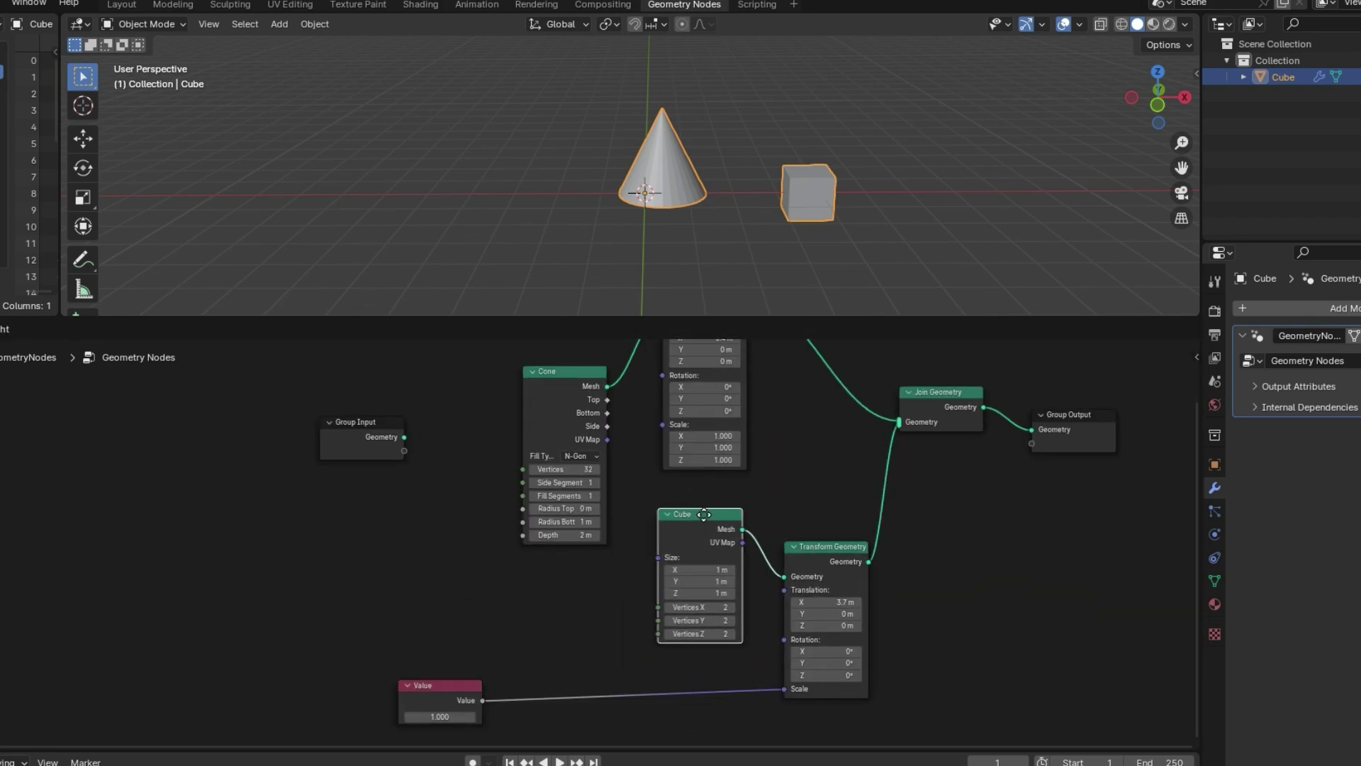
- Connect the Value node to the Scale input of the cone's Transform Geometry node and try adjusting the shared value
drag(482, 699, 662, 424)
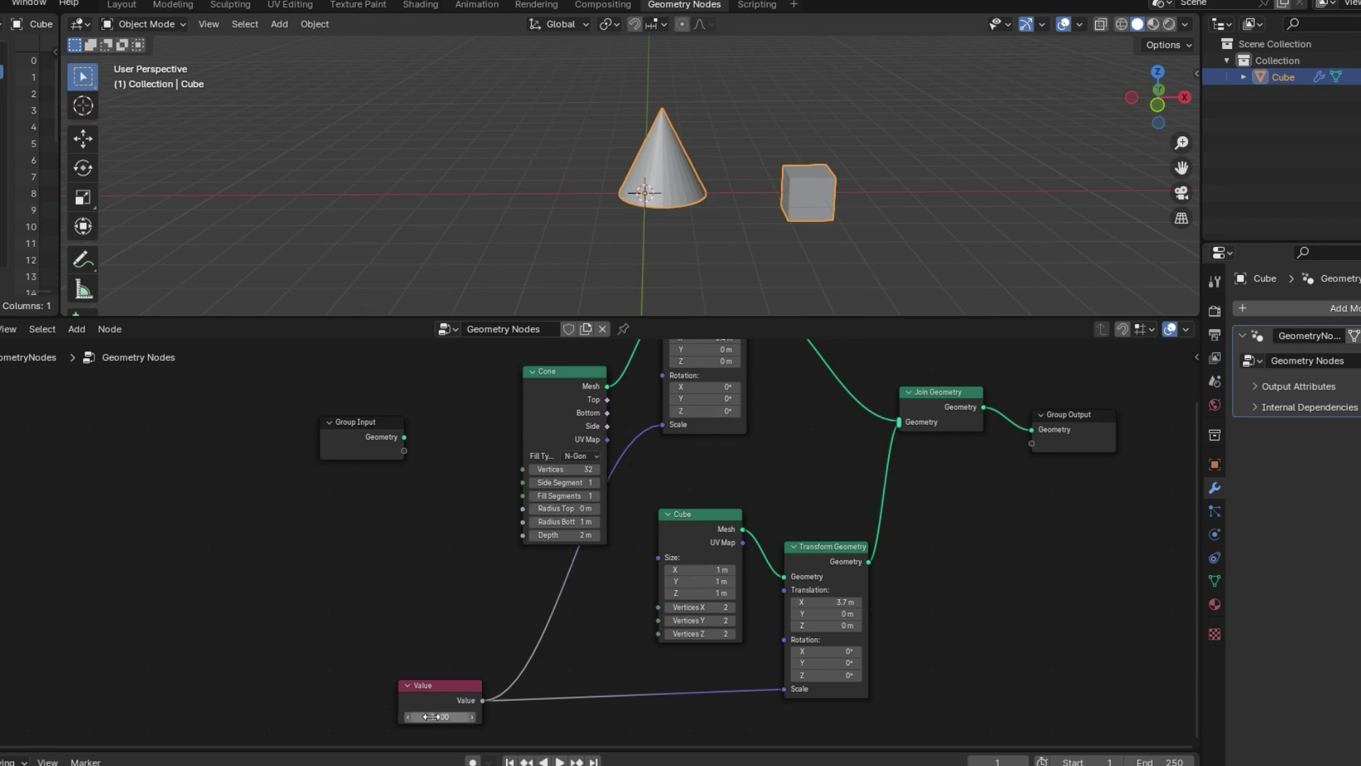
drag(431, 716, 431, 716)
scroll(546, 673, down, 5)
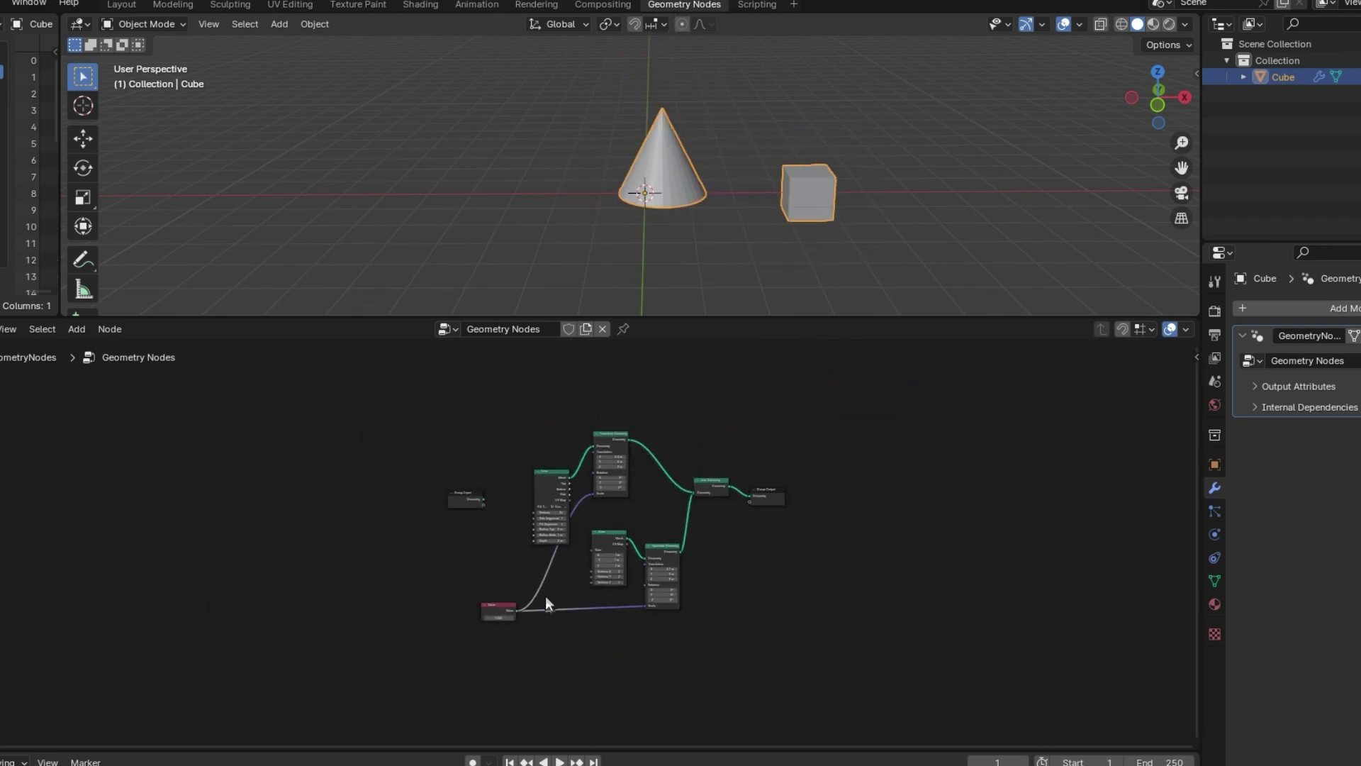
scroll(550, 588, up, 2)
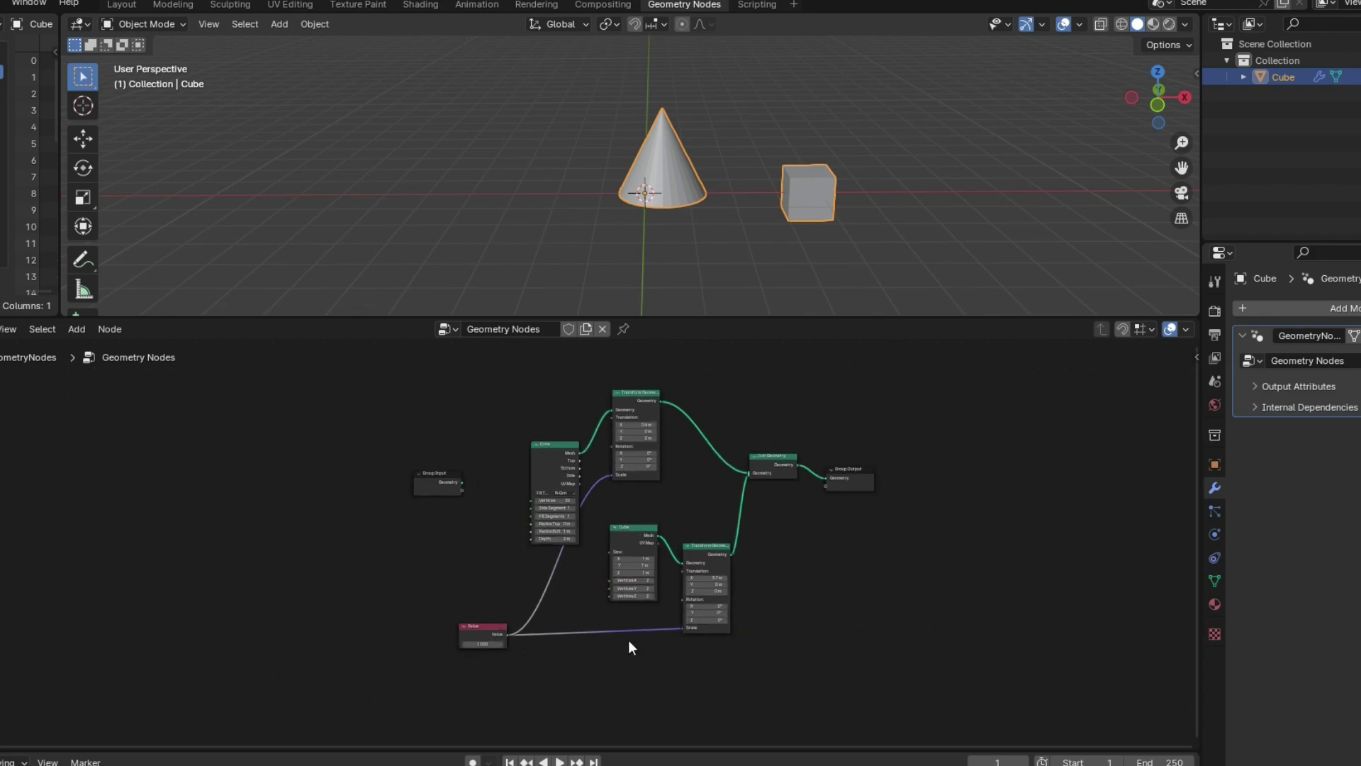
- Move the Cube node up, nudge its Transform Geometry node, and bring the Value node closer to them
scroll(631, 633, down, 3)
scroll(638, 605, up, 4)
drag(642, 523, 647, 489)
drag(727, 546, 723, 545)
drag(492, 631, 556, 611)
click(806, 630)
- Add a Vector input node and place it beneath the Value node
scroll(806, 629, down, 2)
scroll(821, 669, up, 1)
scroll(821, 665, down, 2)
scroll(810, 661, up, 1)
key(shift+a)
mouse_move(812, 666)
mouse_move(806, 539)
mouse_move(916, 571)
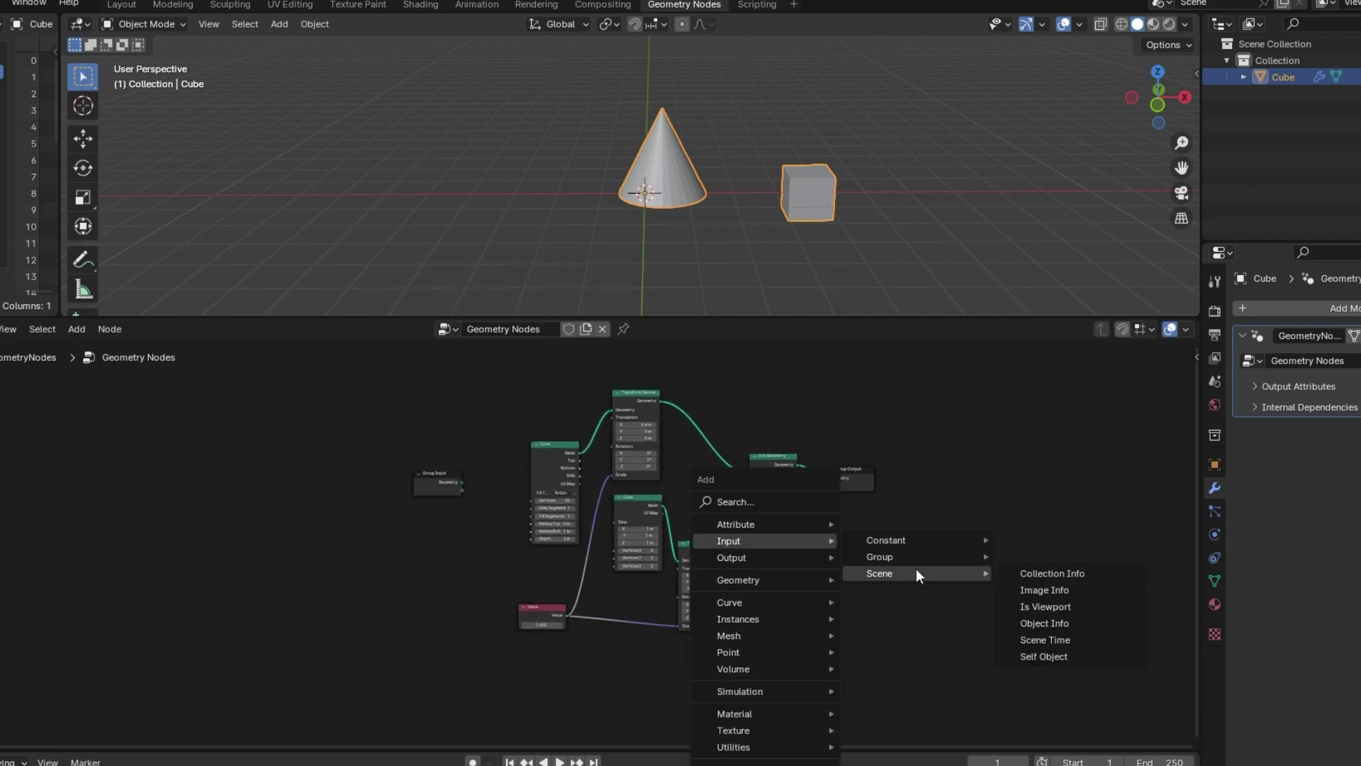
mouse_move(920, 534)
click(1063, 656)
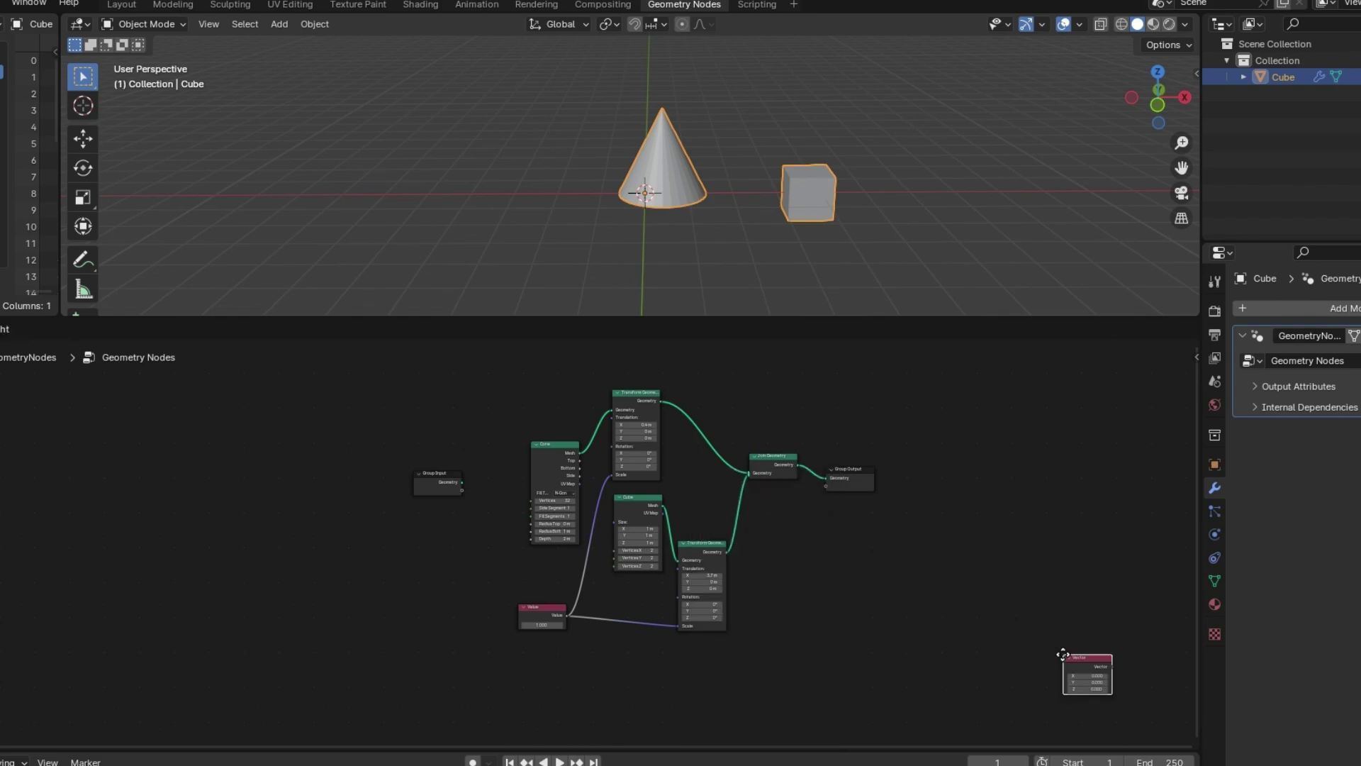
click(547, 657)
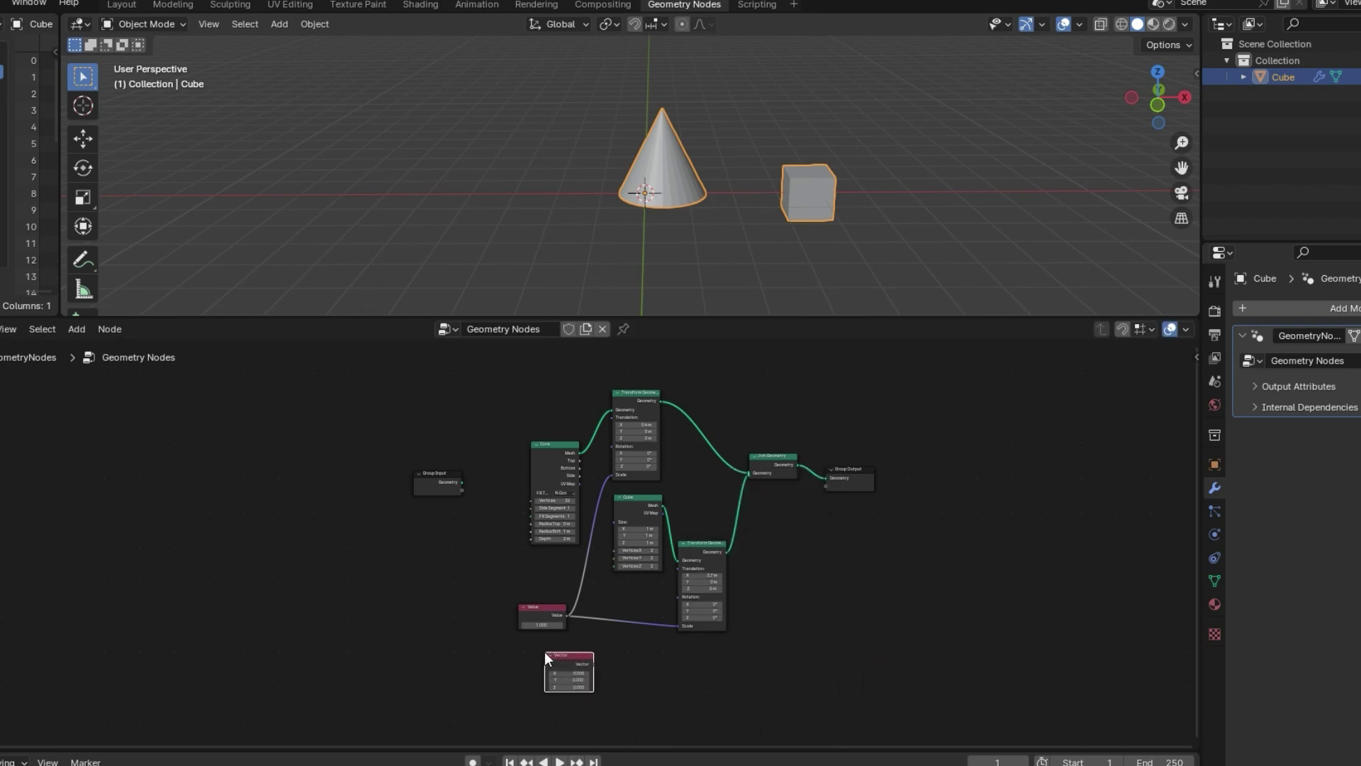
- Delete the Vector node beneath the Value node
scroll(556, 692, up, 3)
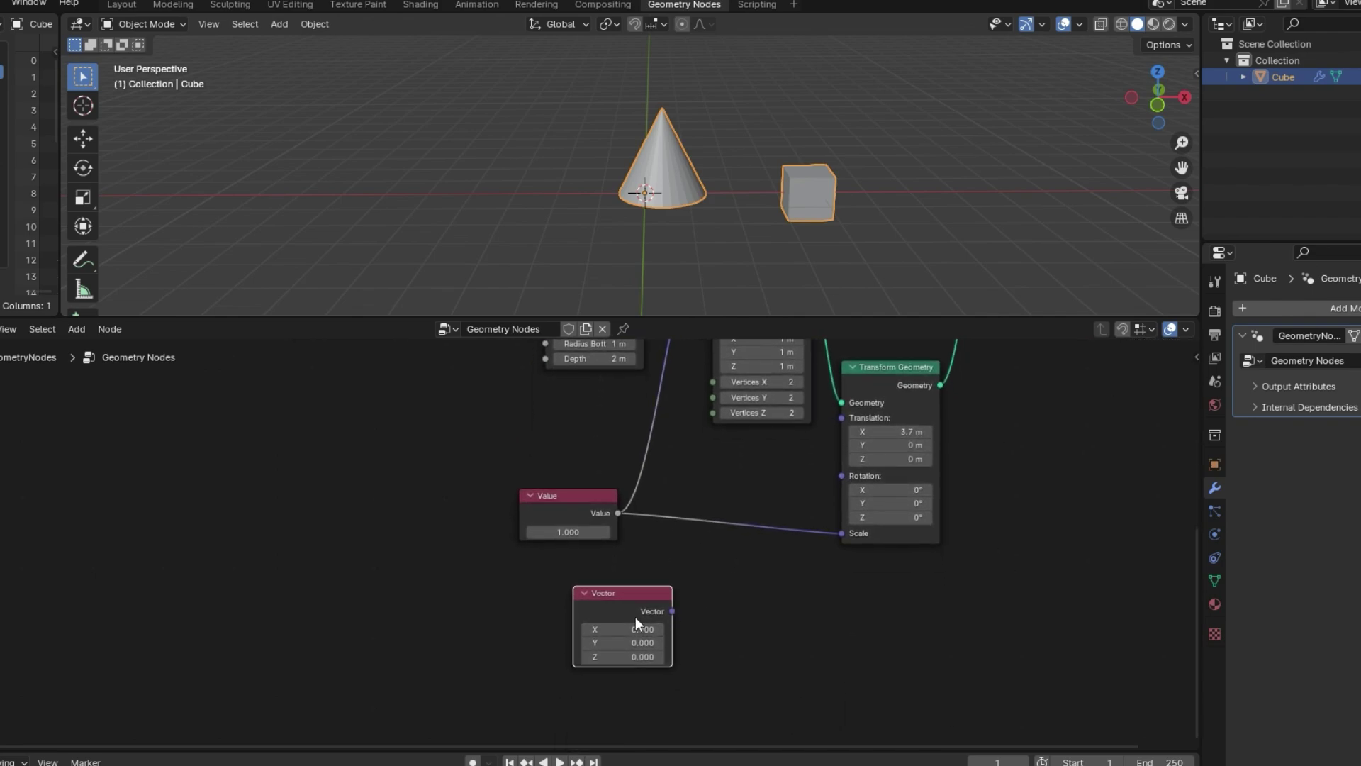
scroll(636, 619, up, 2)
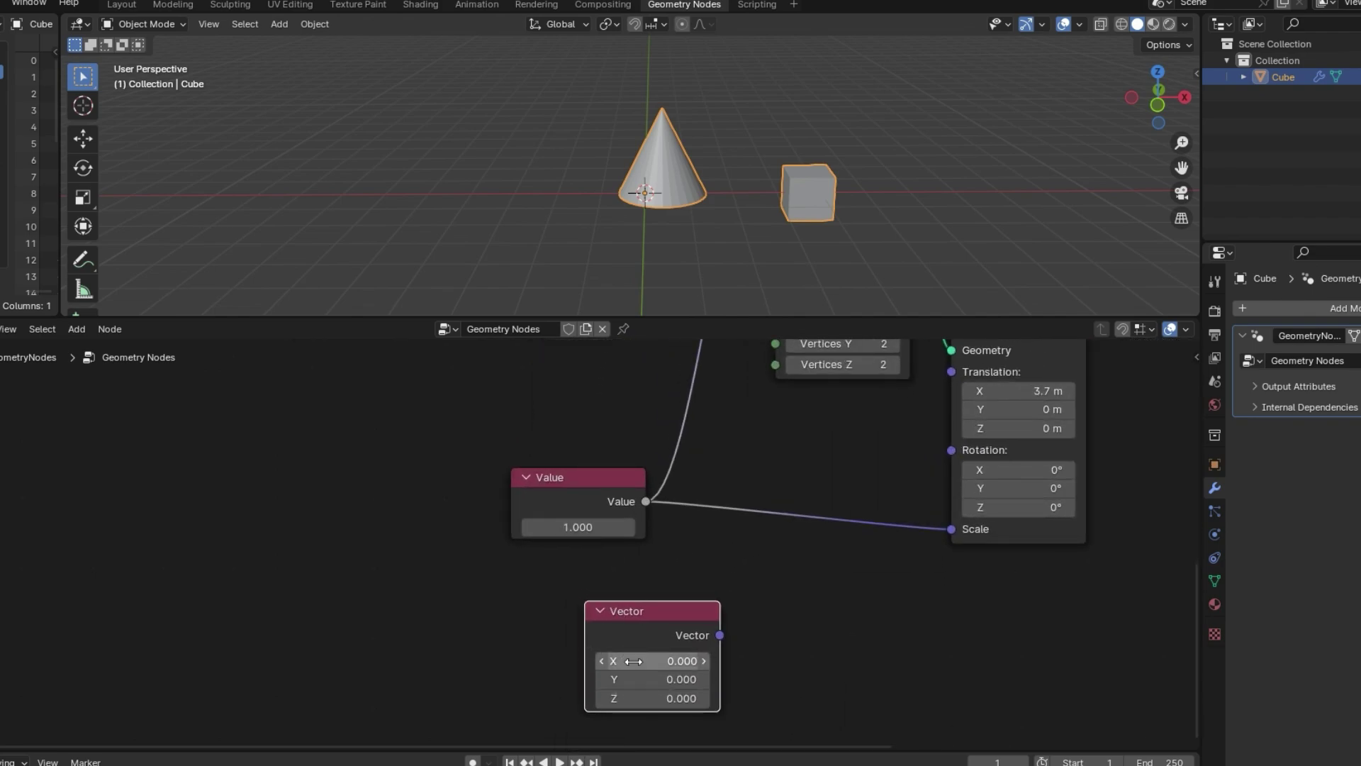
key(x)
scroll(628, 644, down, 5)
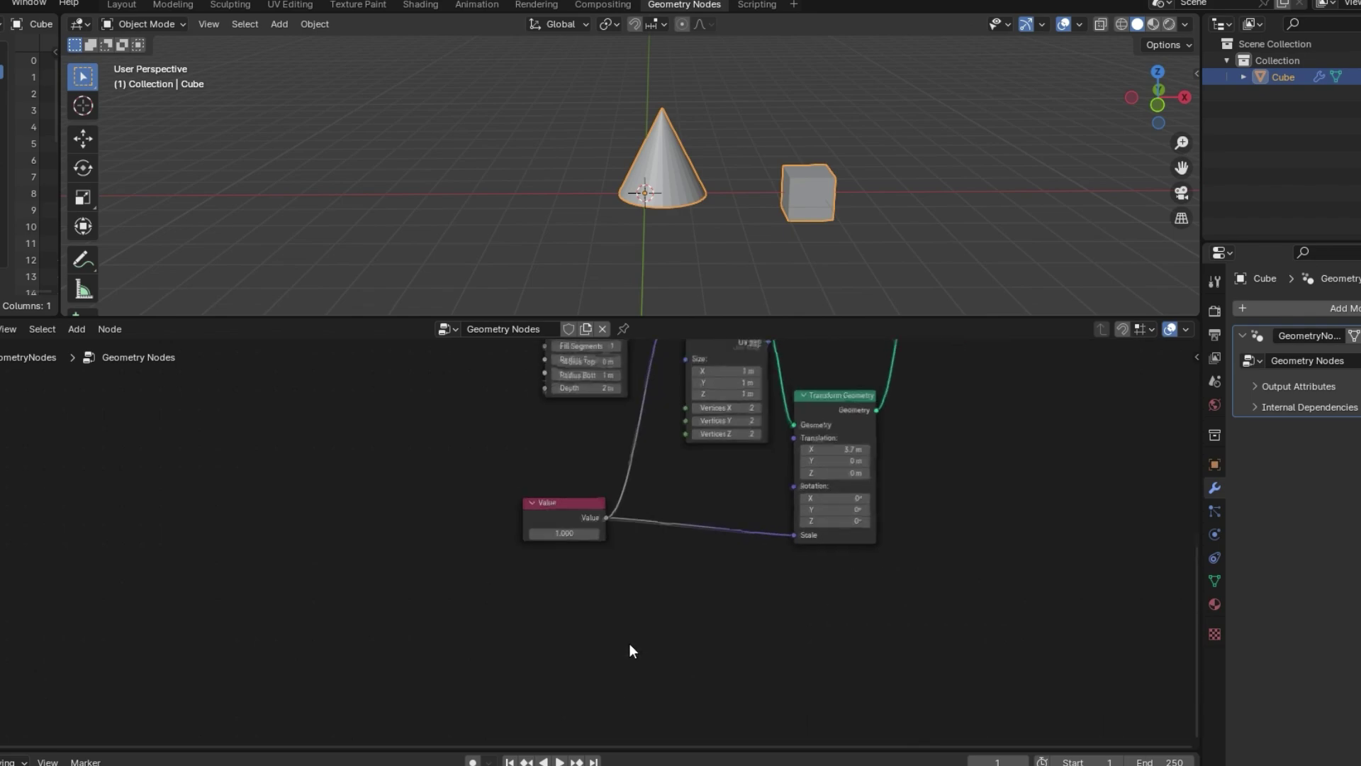
- Insert a Math node set to Multiply on the link between the Value node and the cube's Transform Geometry Scale input
middle_drag(685, 558, 676, 662)
scroll(677, 641, up, 2)
middle_drag(674, 536, 623, 557)
scroll(643, 559, up, 3)
scroll(622, 557, down, 1)
mouse_move(492, 708)
mouse_down()
mouse_move(460, 708)
mouse_move(485, 708)
mouse_up()
key(shift+a)
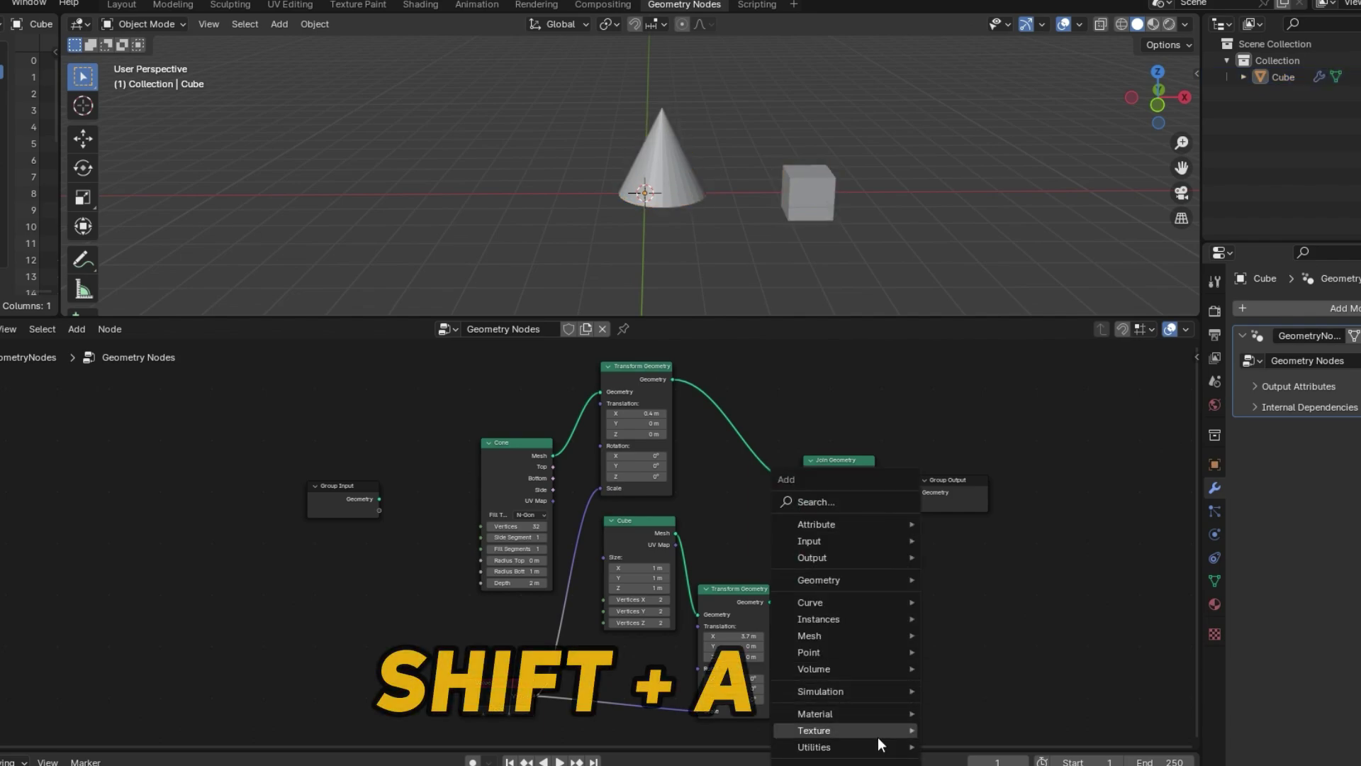
mouse_move(879, 746)
mouse_move(1000, 675)
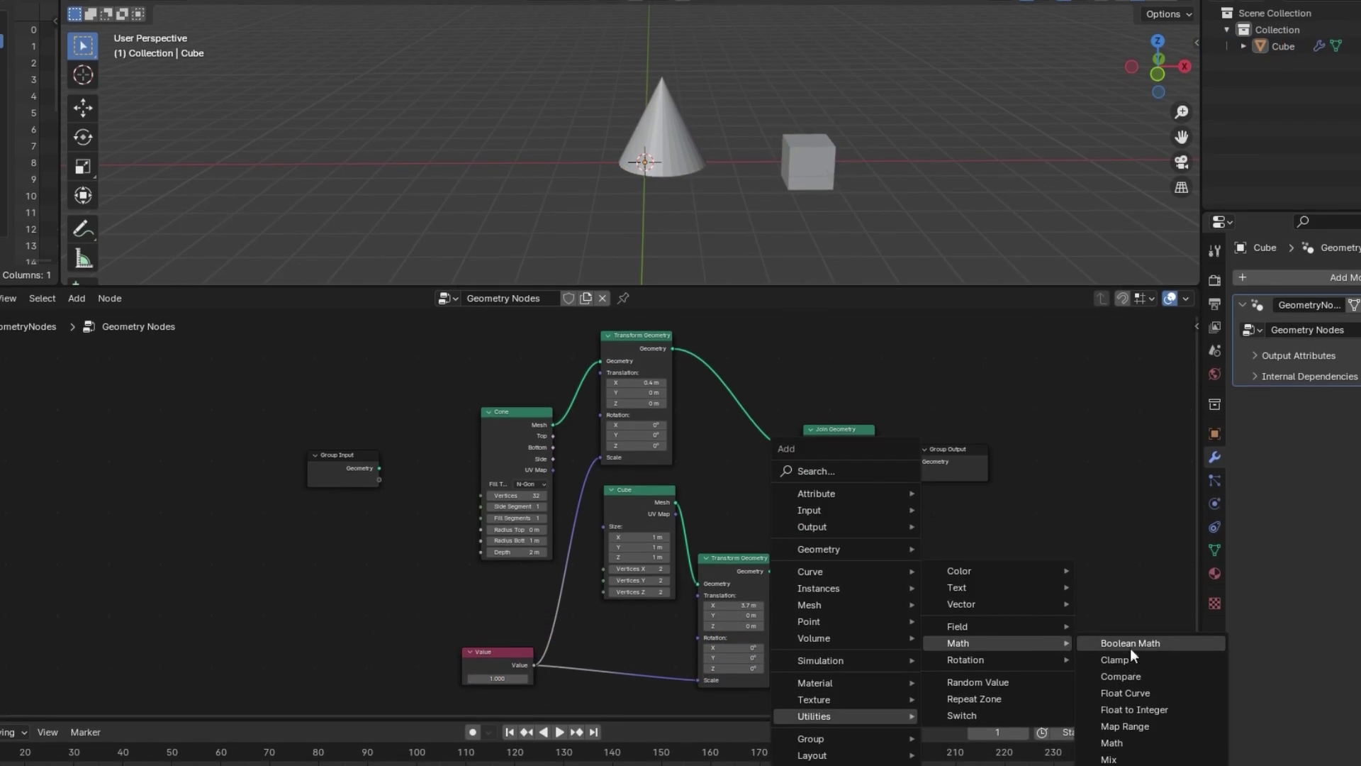
click(1120, 707)
click(641, 623)
scroll(641, 610, up, 2)
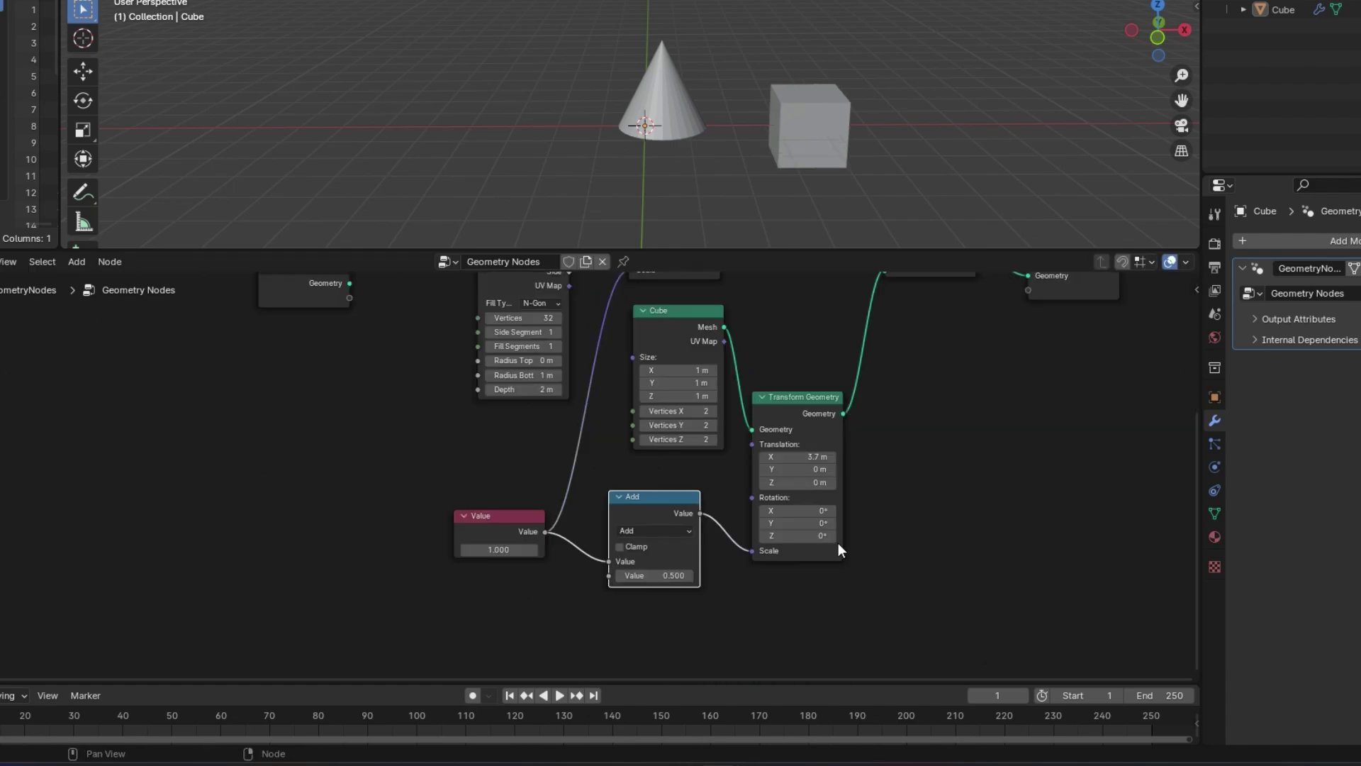
click(645, 530)
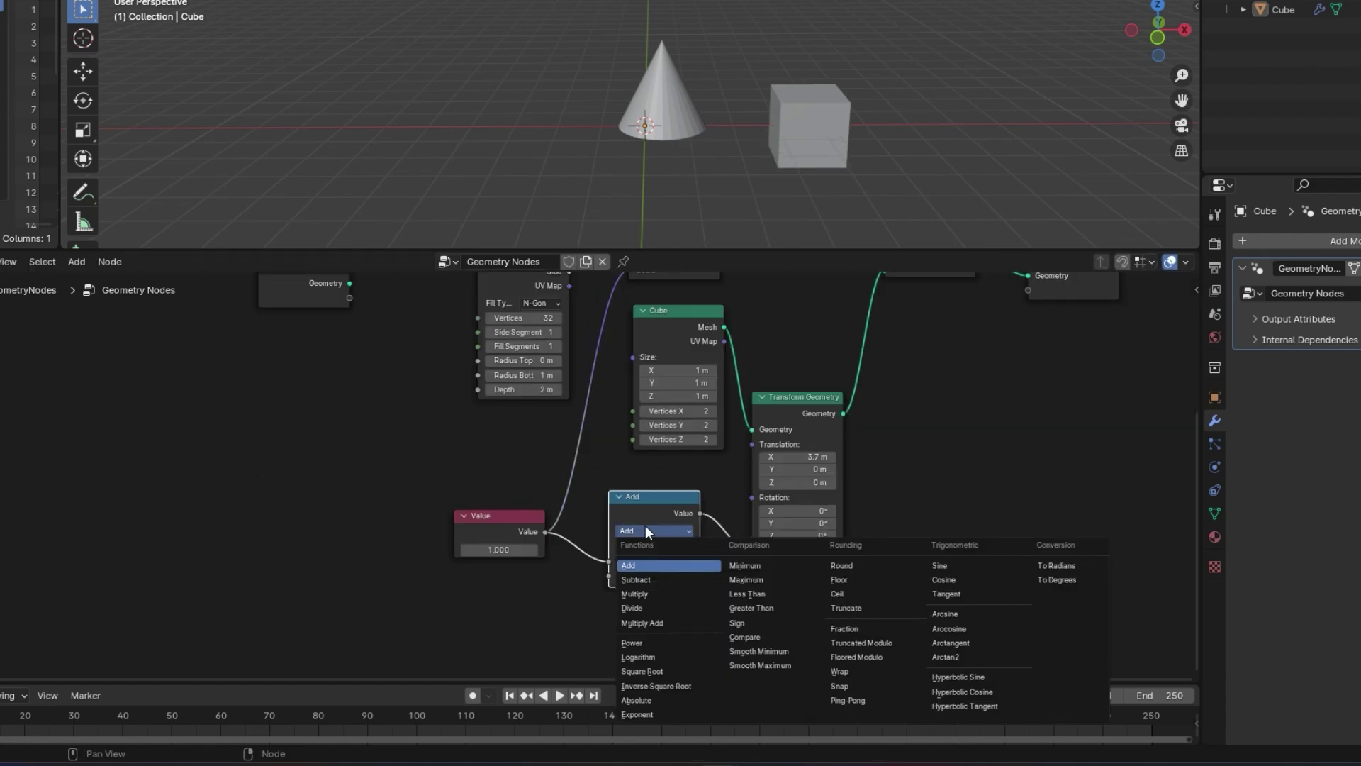
click(638, 592)
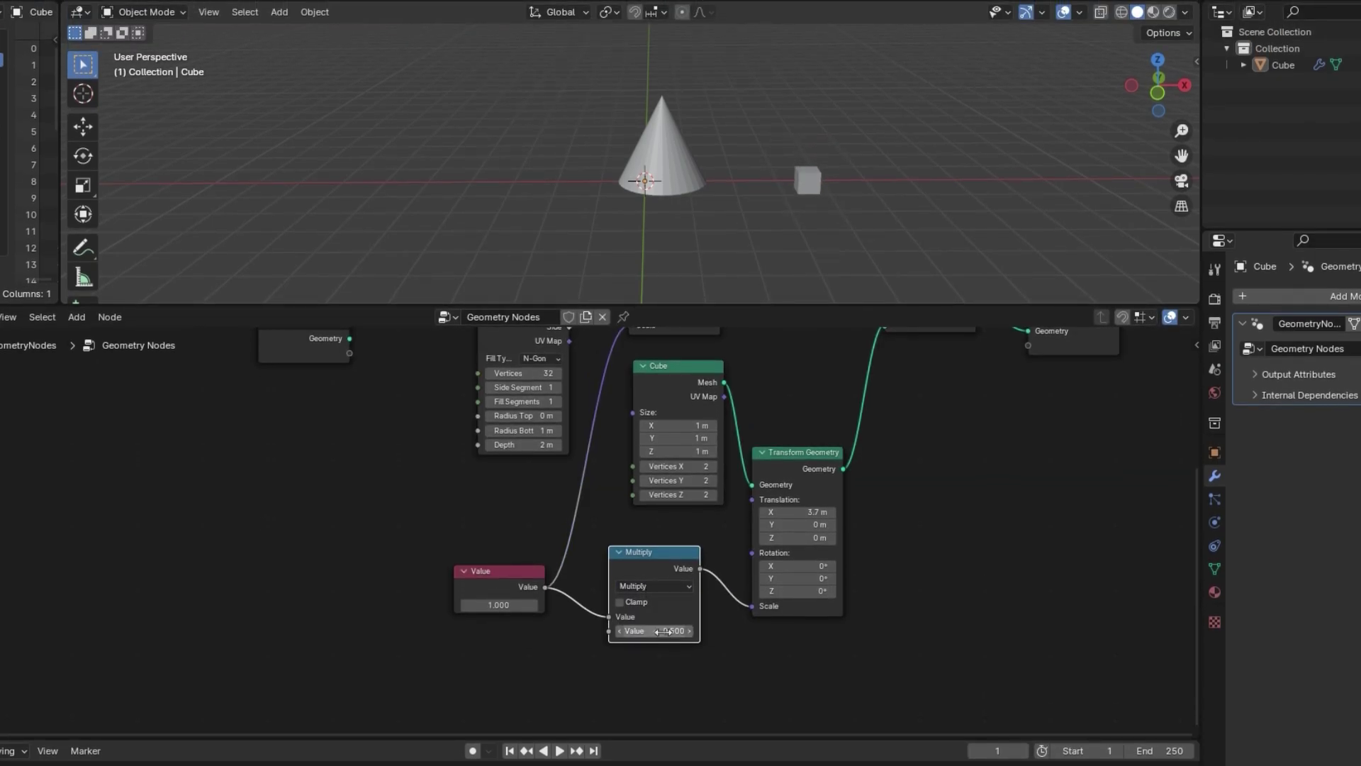
- Try changing the shared Value node, ending at 2.3, to rescale the cone and cube
click(498, 604)
text(5.7)
key(Return)
drag(498, 605, 556, 604)
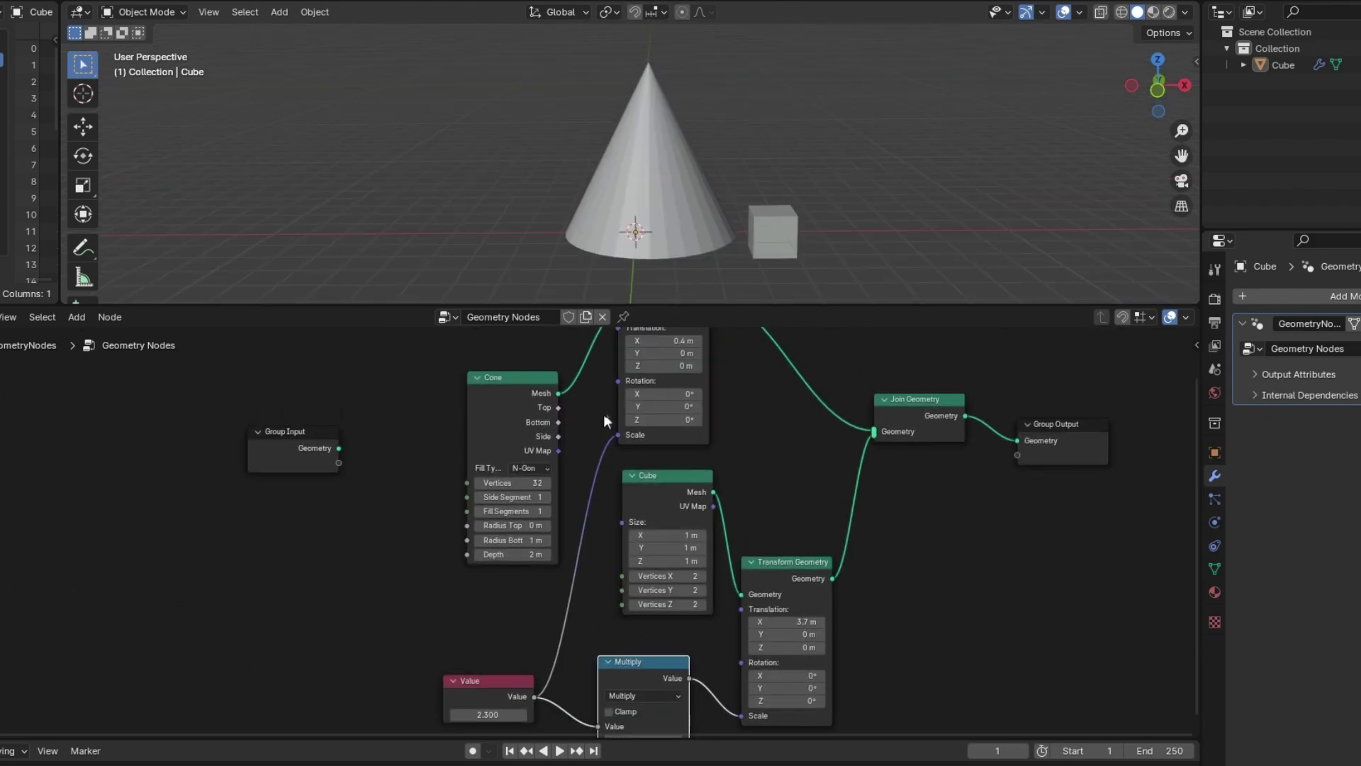
- Reroute the Value link to the cone's Rotation input and the Multiply link to the cube's Rotation input
drag(602, 414, 611, 382)
middle_drag(717, 651, 726, 581)
drag(748, 642, 751, 591)
- Set the Multiply node's second value to 5 and try adjusting the shared Value to rotate both shapes
click(660, 671)
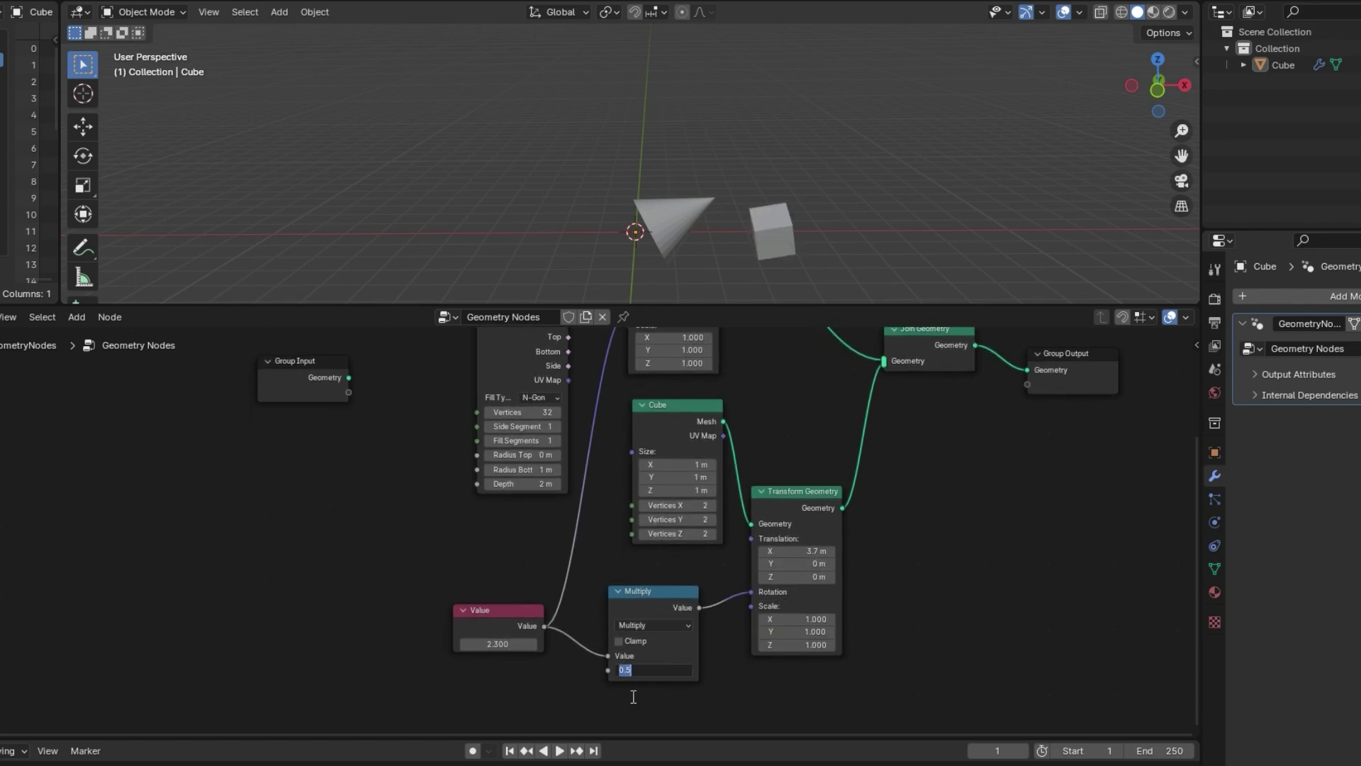
text(5)
key(Return)
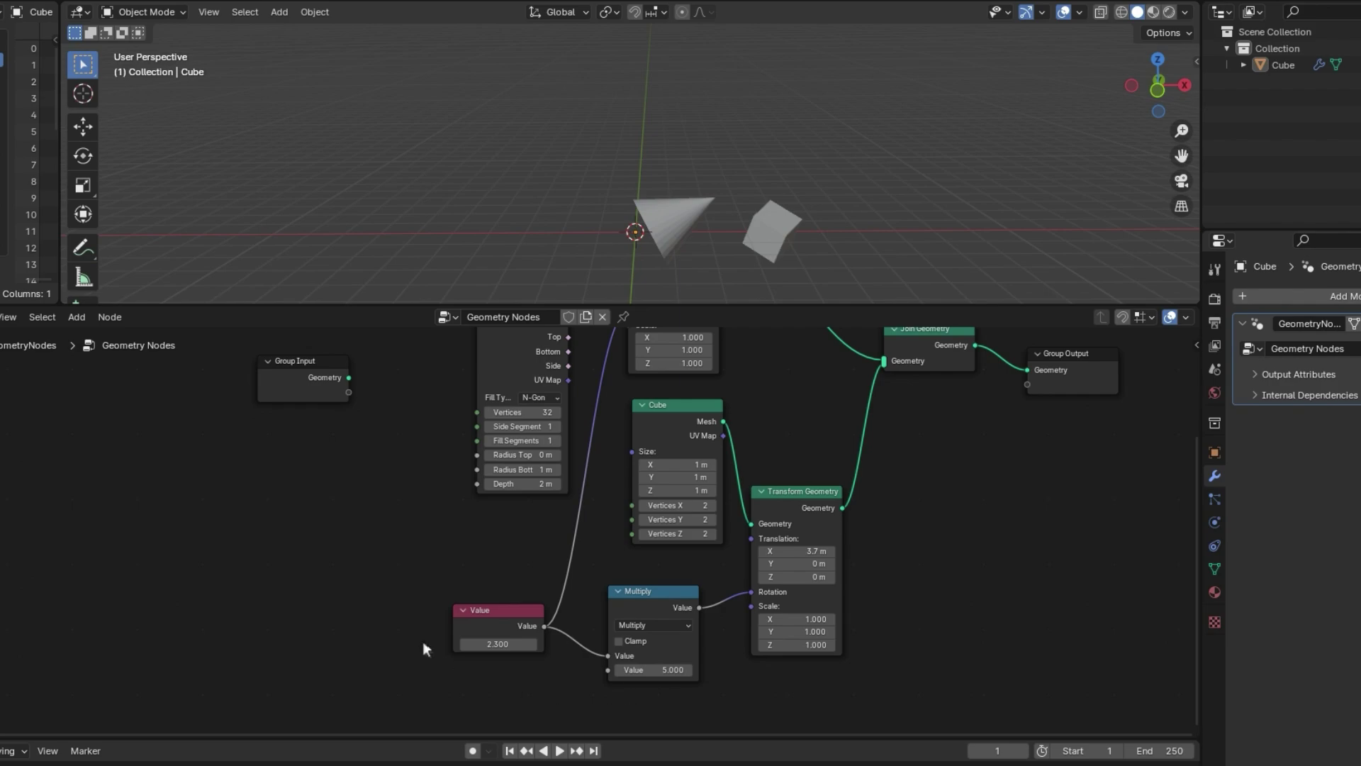
drag(489, 644, 574, 644)
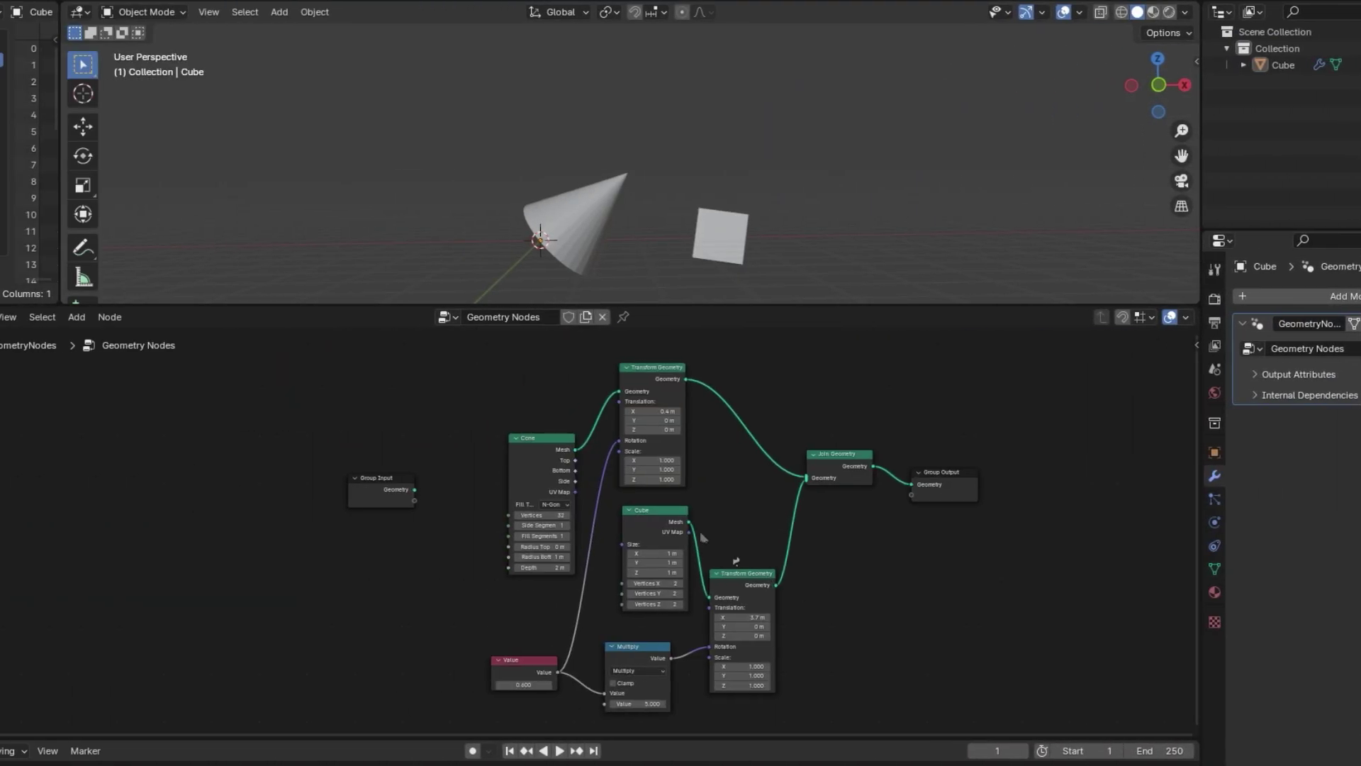
scroll(862, 612, up, 2)
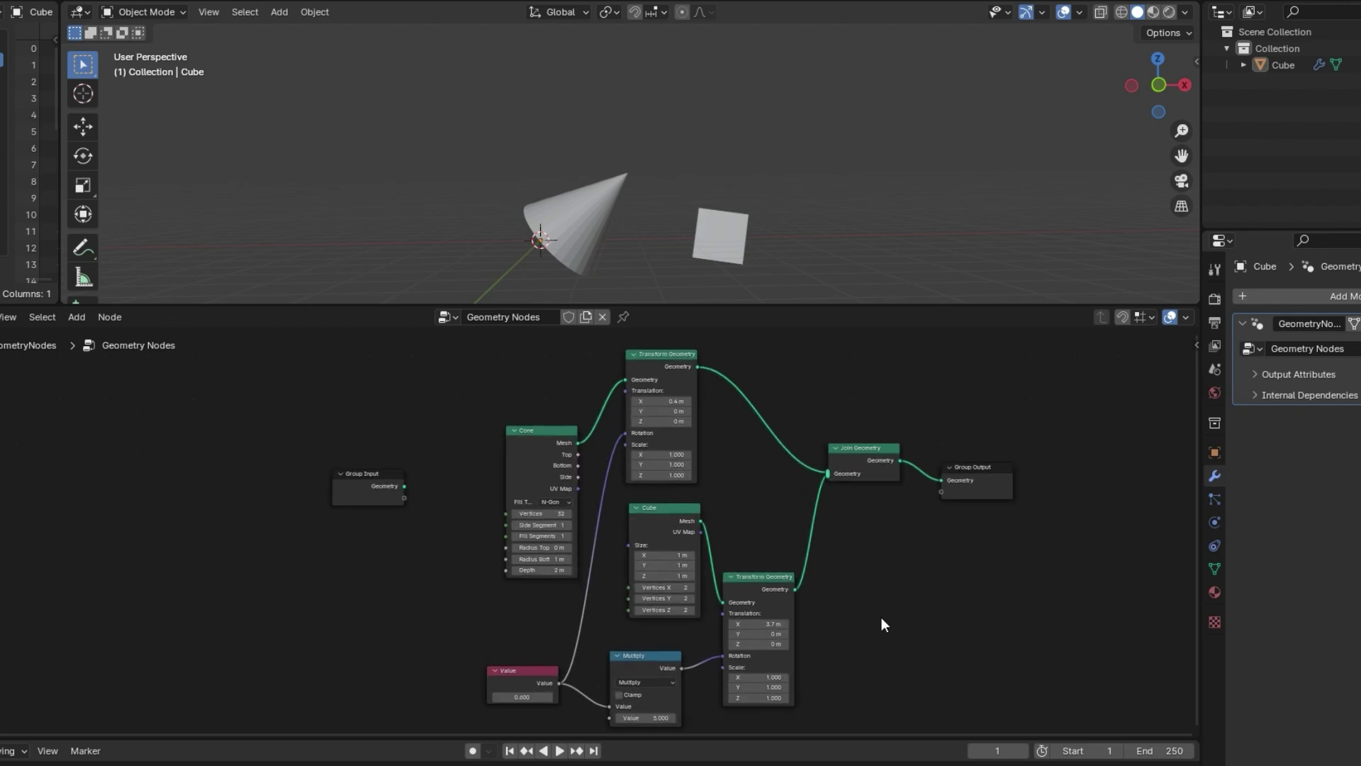
- Add a Combine XYZ node and place it beside the cube's Transform Geometry node
key(shift+a)
mouse_move(887, 618)
mouse_move(937, 649)
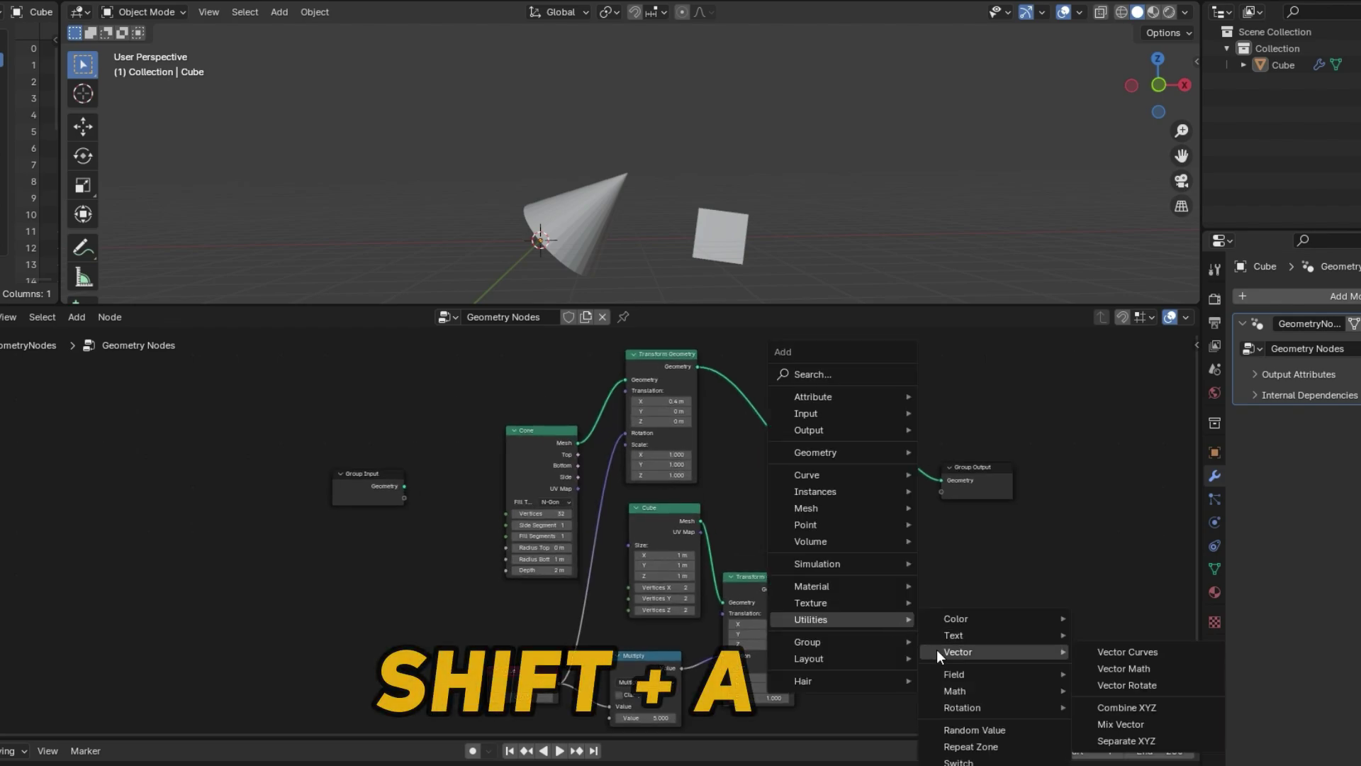
click(1134, 707)
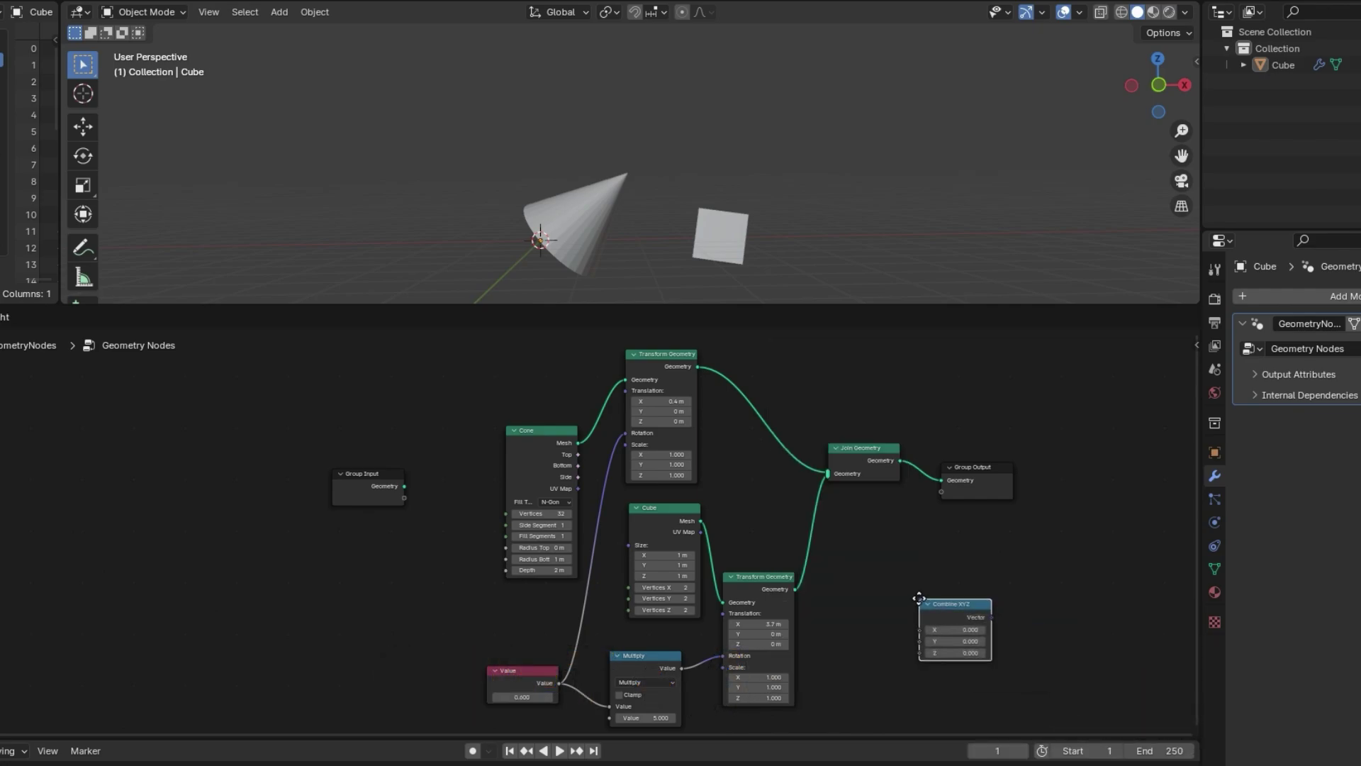
click(711, 605)
- Arrange the Combine XYZ node between Multiply and the cube's Transform Geometry node, and connect its Vector output to Rotation
drag(763, 452, 775, 376)
drag(752, 609, 754, 559)
drag(779, 418, 832, 438)
drag(781, 568, 749, 566)
drag(652, 535, 628, 544)
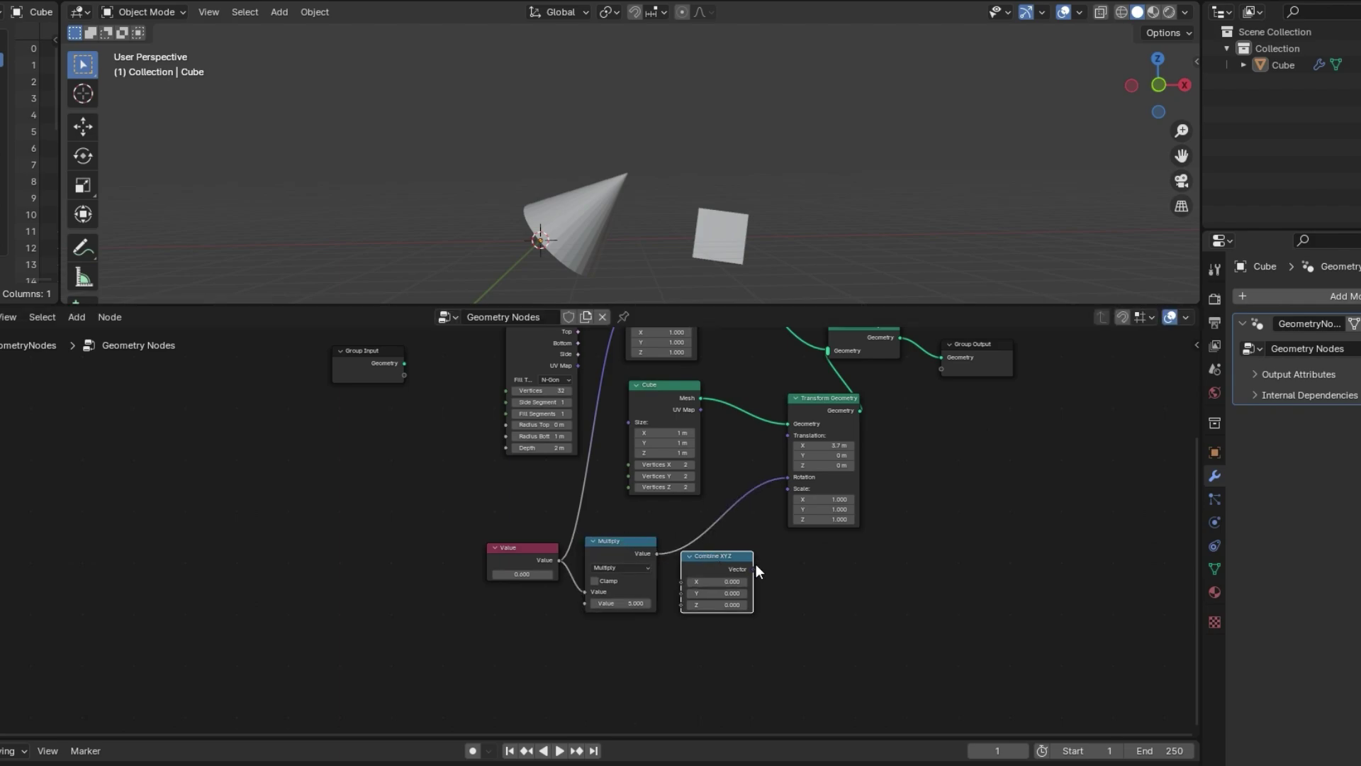
drag(753, 568, 786, 477)
- Spread out the Cube node and both Transform Geometry nodes to make room beside the Cone node
middle_drag(744, 481, 775, 578)
drag(845, 498, 867, 507)
drag(704, 486, 769, 483)
drag(687, 331, 797, 341)
- Duplicate the Combine XYZ node next to the Cone node and connect its Vector output to the cone's Rotation input
click(760, 656)
key(shift+d)
click(683, 460)
drag(707, 465, 767, 421)
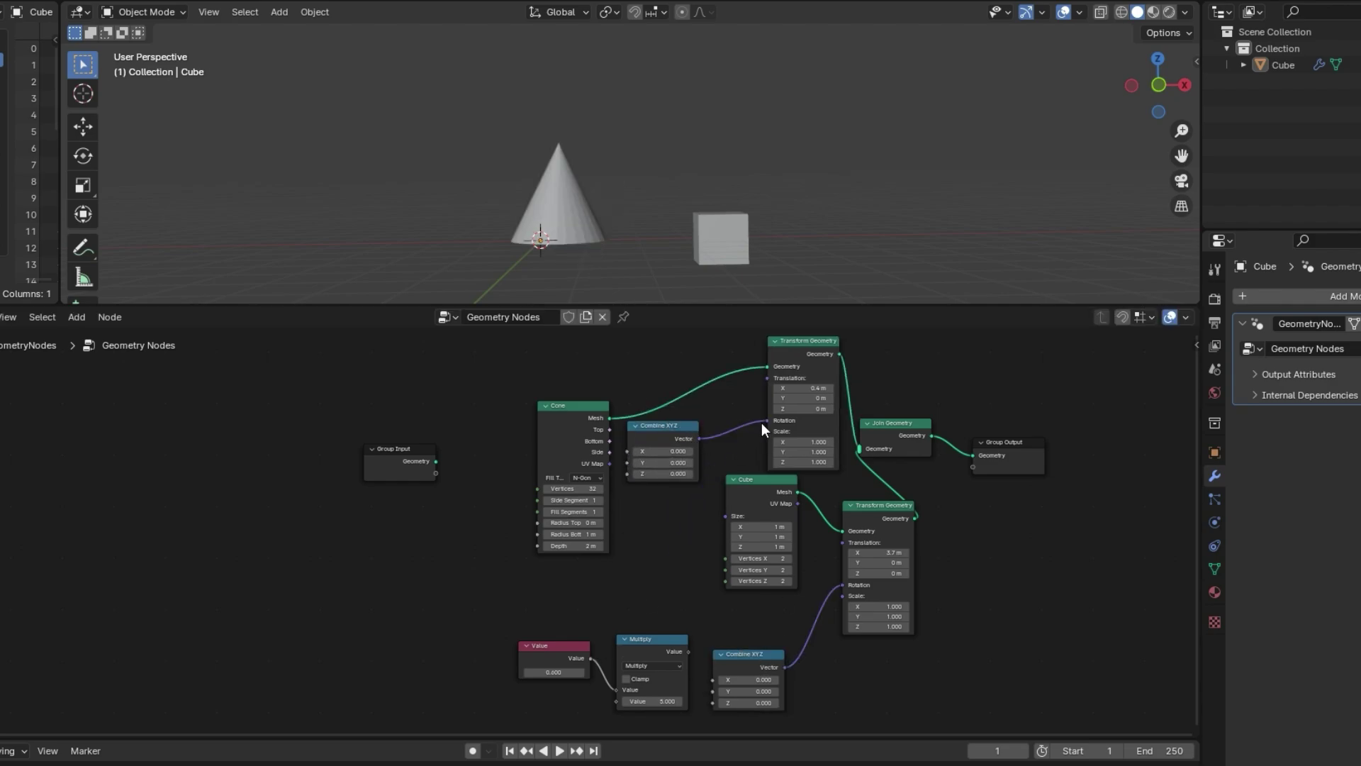
- Connect the Value node to Z of the cone's Combine XYZ and Multiply to Z of the cube's Combine XYZ
drag(590, 658, 635, 502)
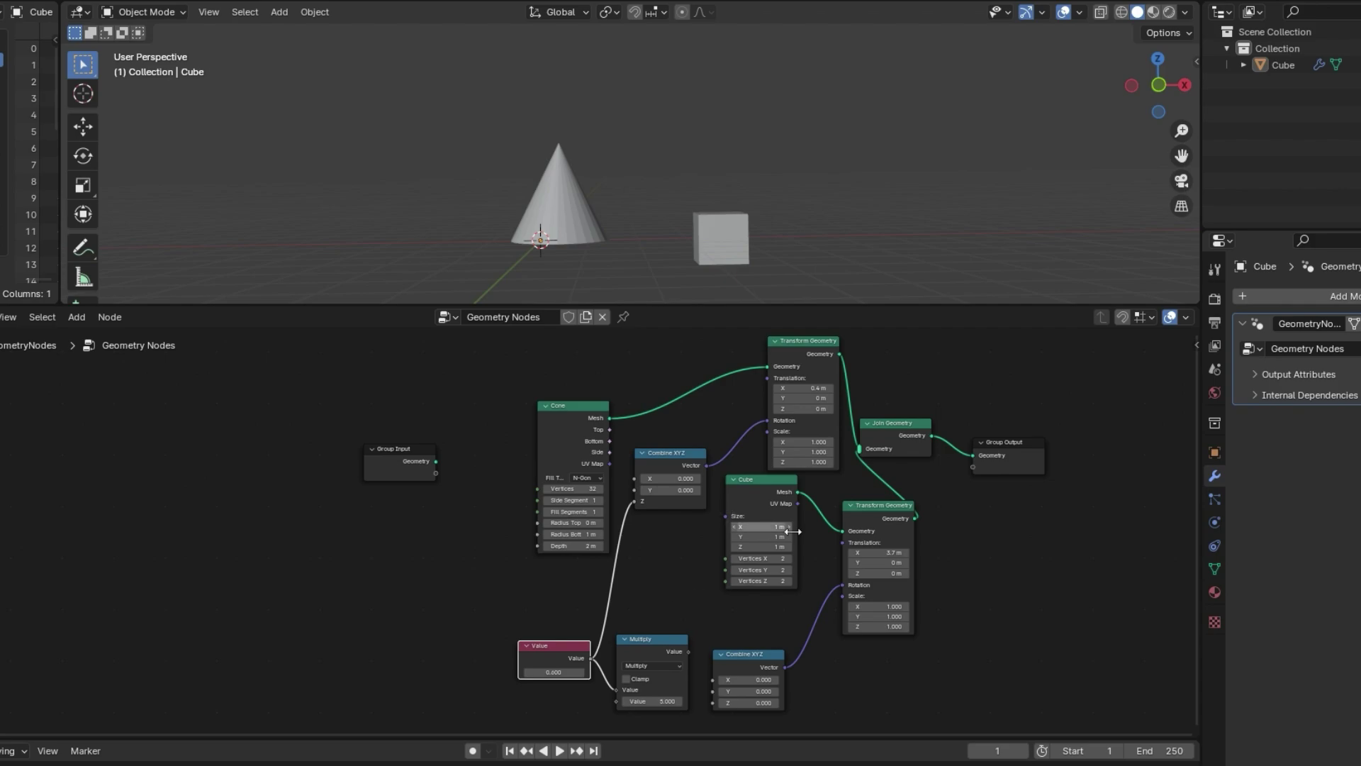
drag(742, 652, 777, 612)
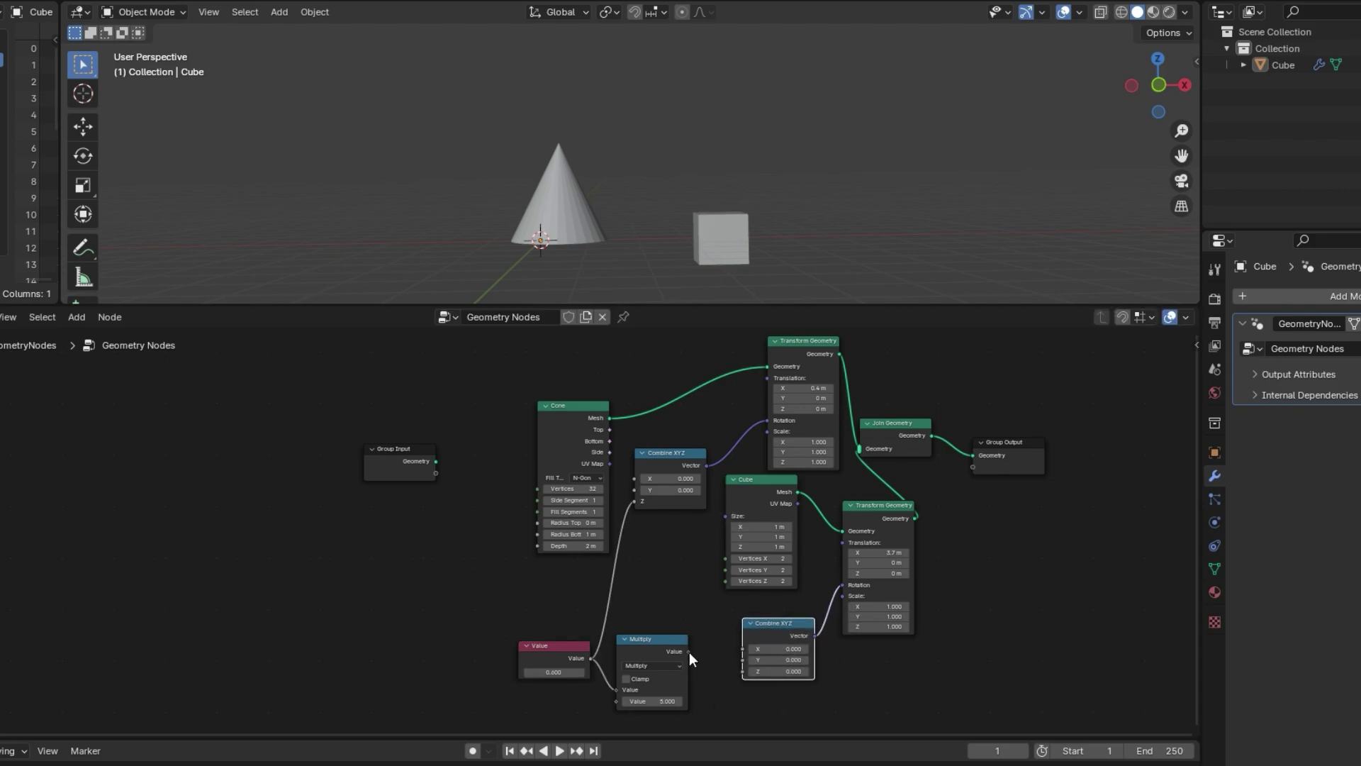
drag(689, 650, 738, 670)
- Set the shared Value to 5.9 and the X of the cube's Combine XYZ node to -1.5
scroll(739, 670, up, 2)
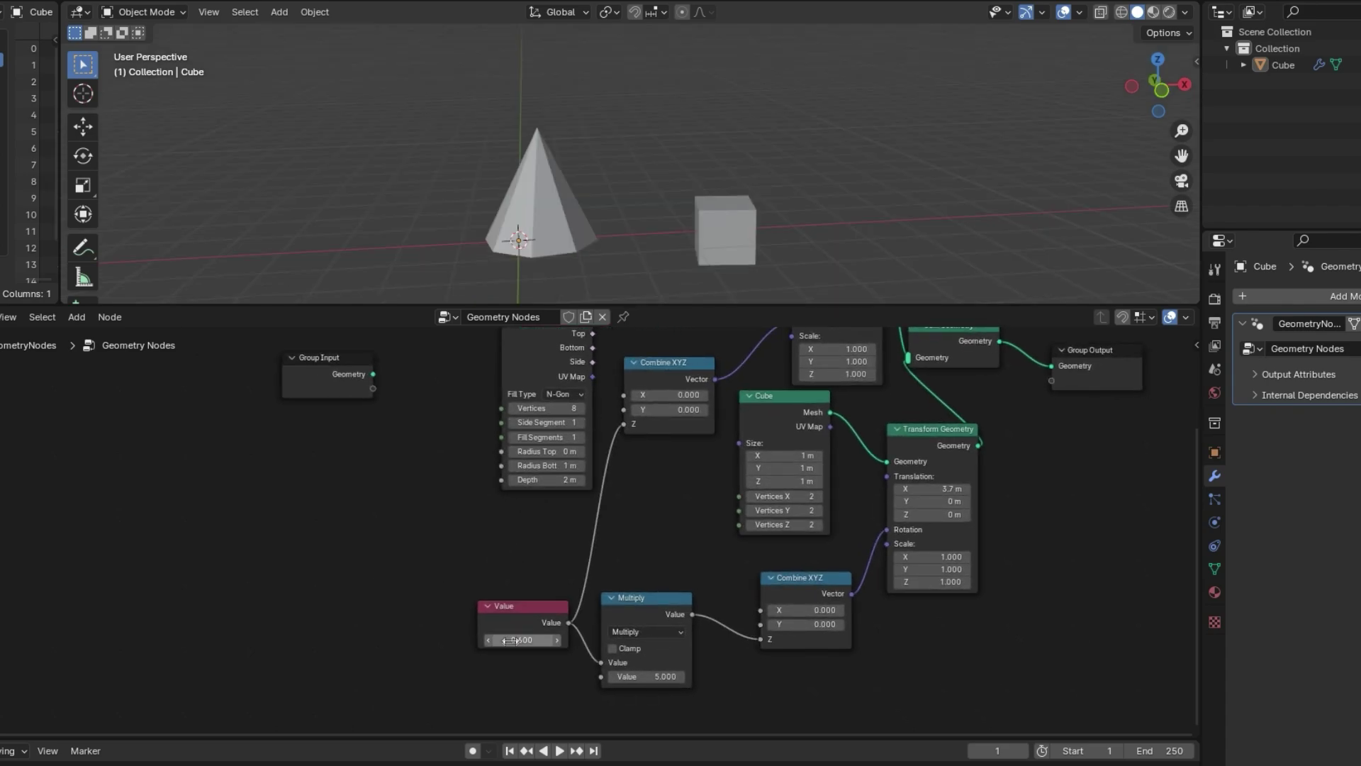
mouse_move(510, 640)
mouse_down()
mouse_move(560, 640)
mouse_move(517, 640)
mouse_up()
drag(813, 610, 754, 610)
- Try an X value of -1.3 on the cone's Combine XYZ node and undo it
drag(686, 396, 662, 395)
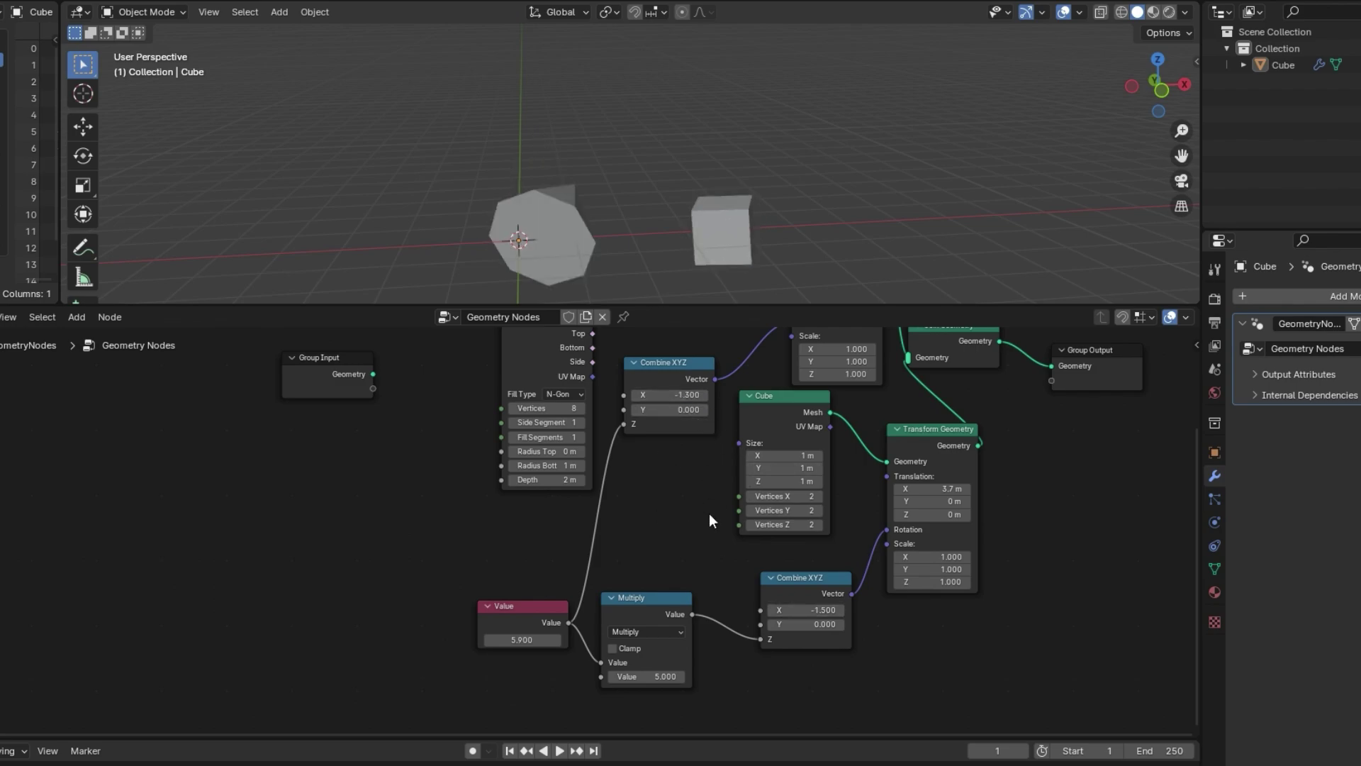
key(ctrl+z)
scroll(704, 513, down, 1)
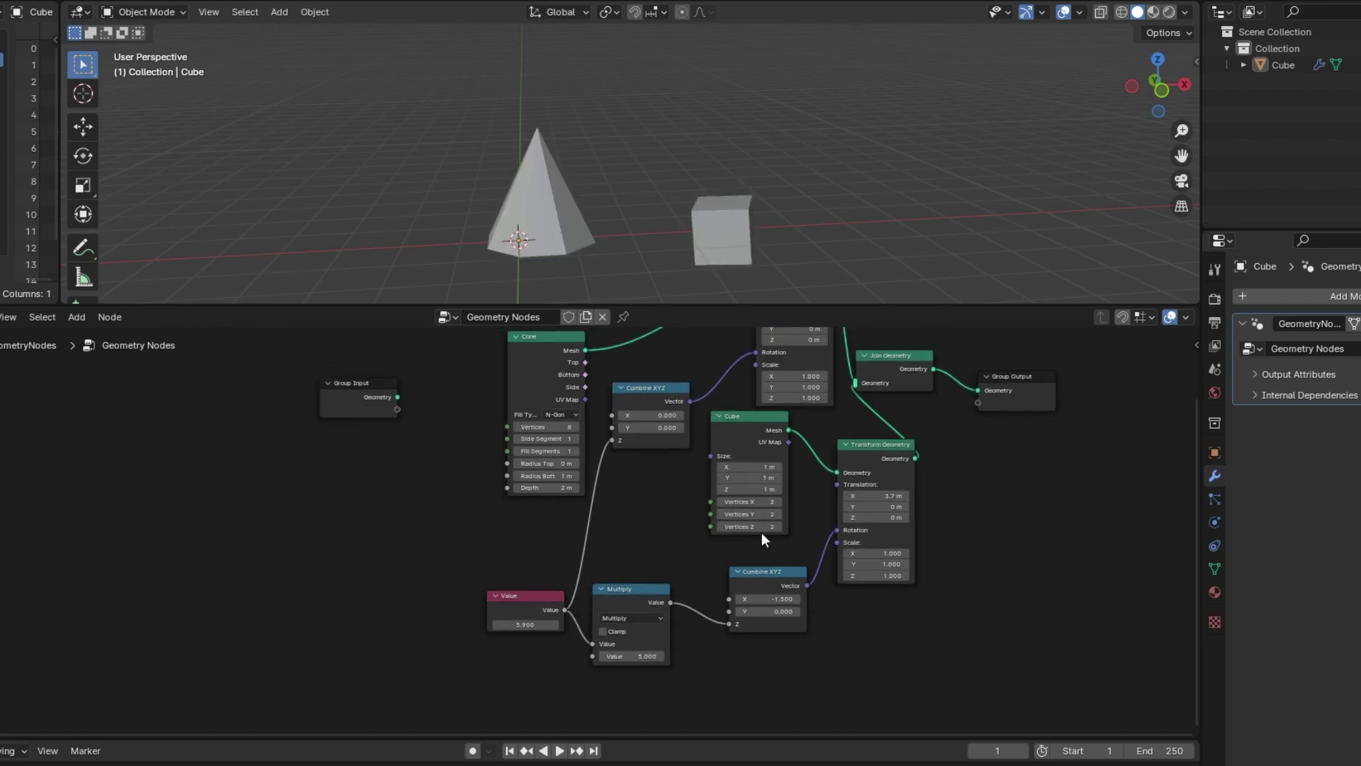
- Move the Value node slightly farther away from the Multiply node
middle_drag(762, 533, 713, 545)
scroll(713, 545, down, 1)
drag(499, 601, 485, 581)
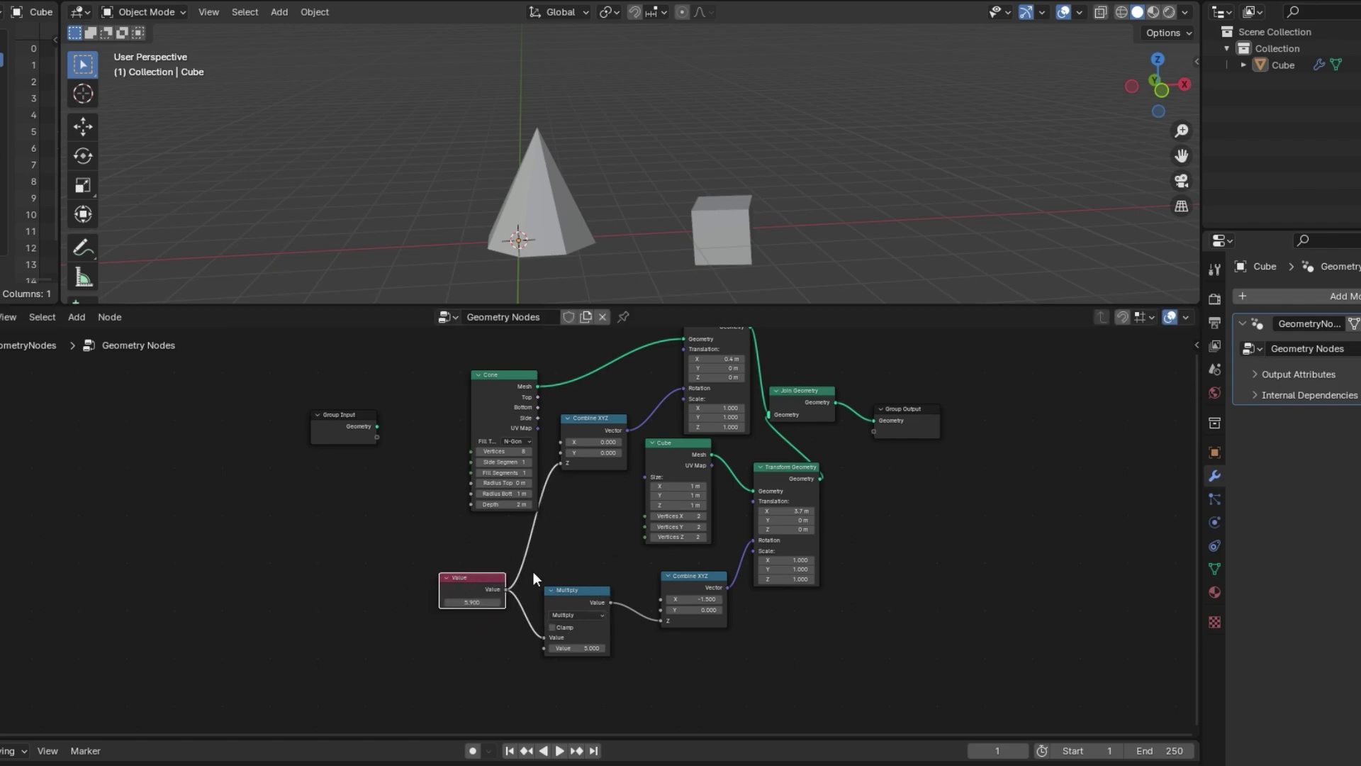
mouse_move(472, 602)
mouse_down()
mouse_move(454, 602)
mouse_move(496, 603)
mouse_move(471, 603)
mouse_up()
scroll(649, 581, down, 1)
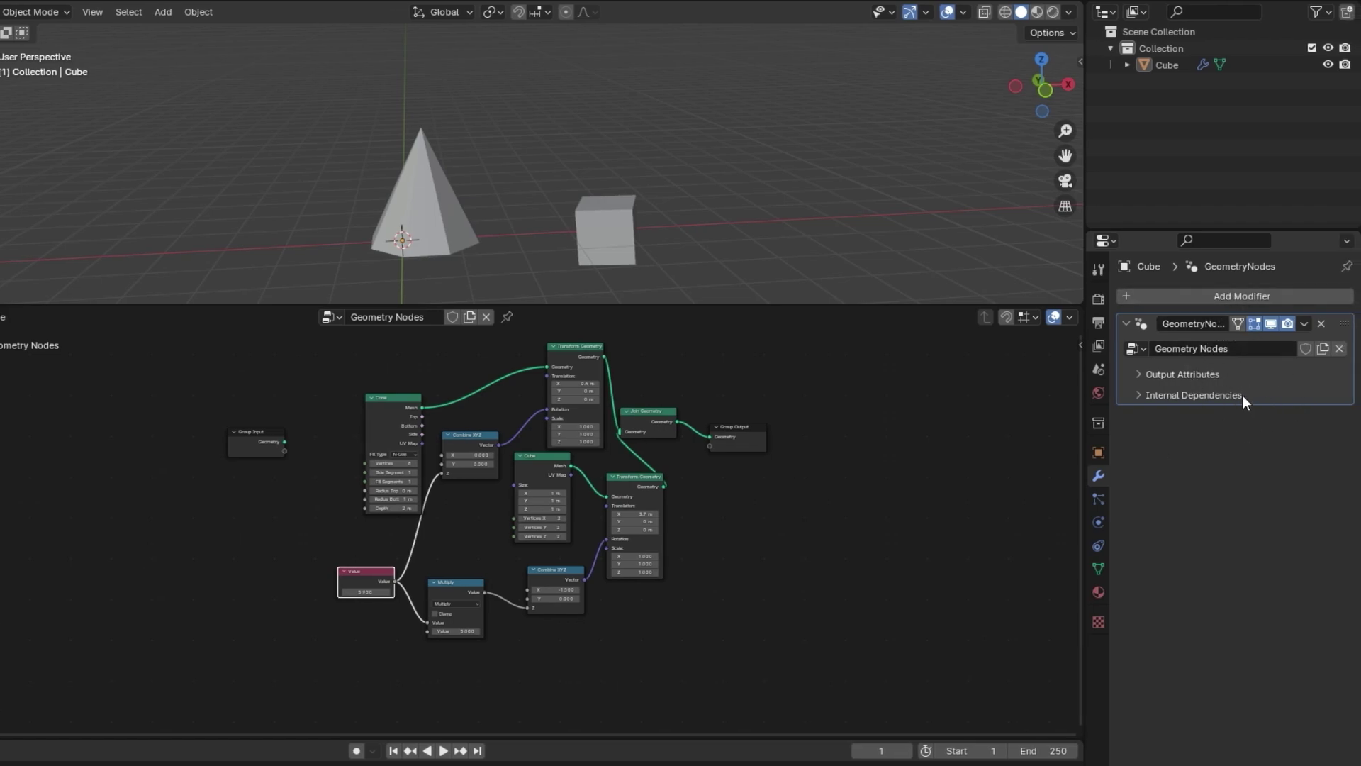
- Connect new Group Input sockets to the Scale inputs of the cone's and the cube's Transform Geometry nodes
scroll(227, 453, up, 4)
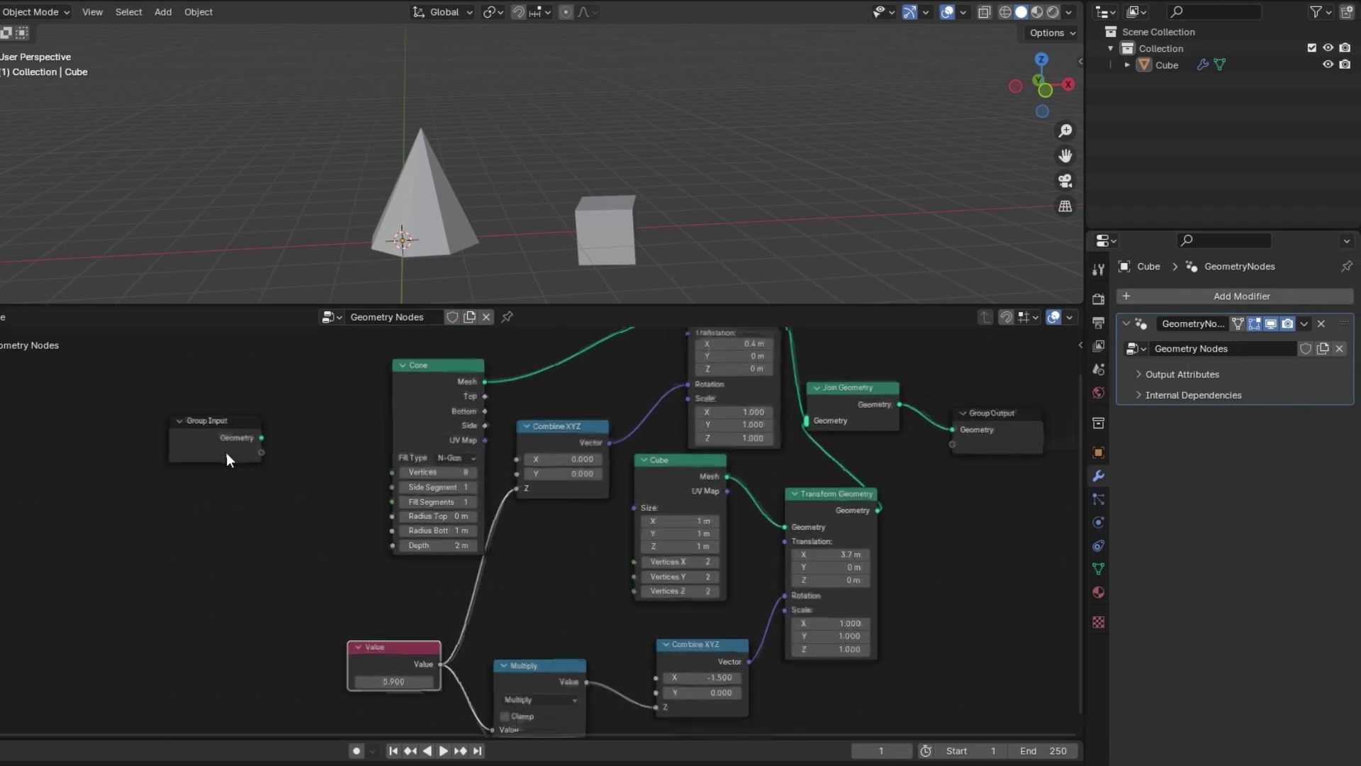
scroll(227, 452, up, 2)
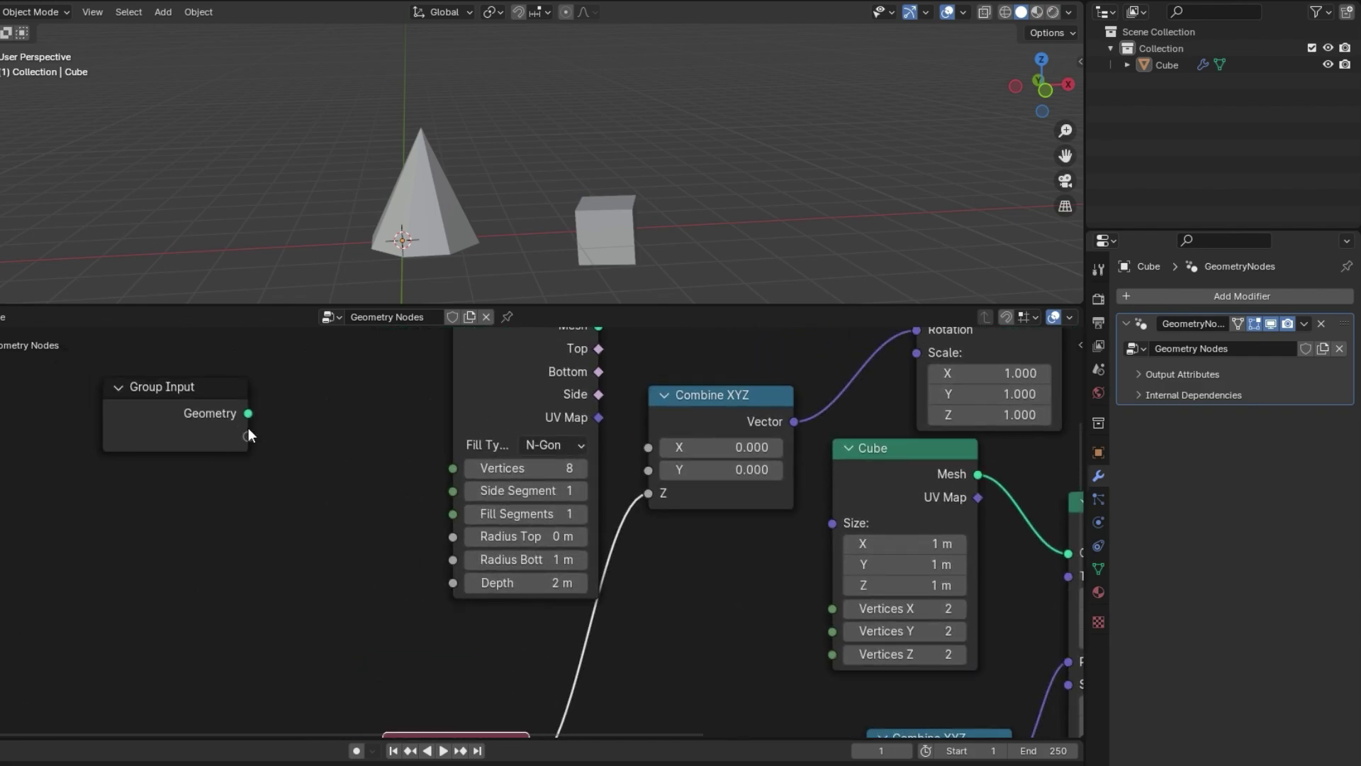
scroll(501, 437, down, 2)
middle_drag(501, 437, 413, 543)
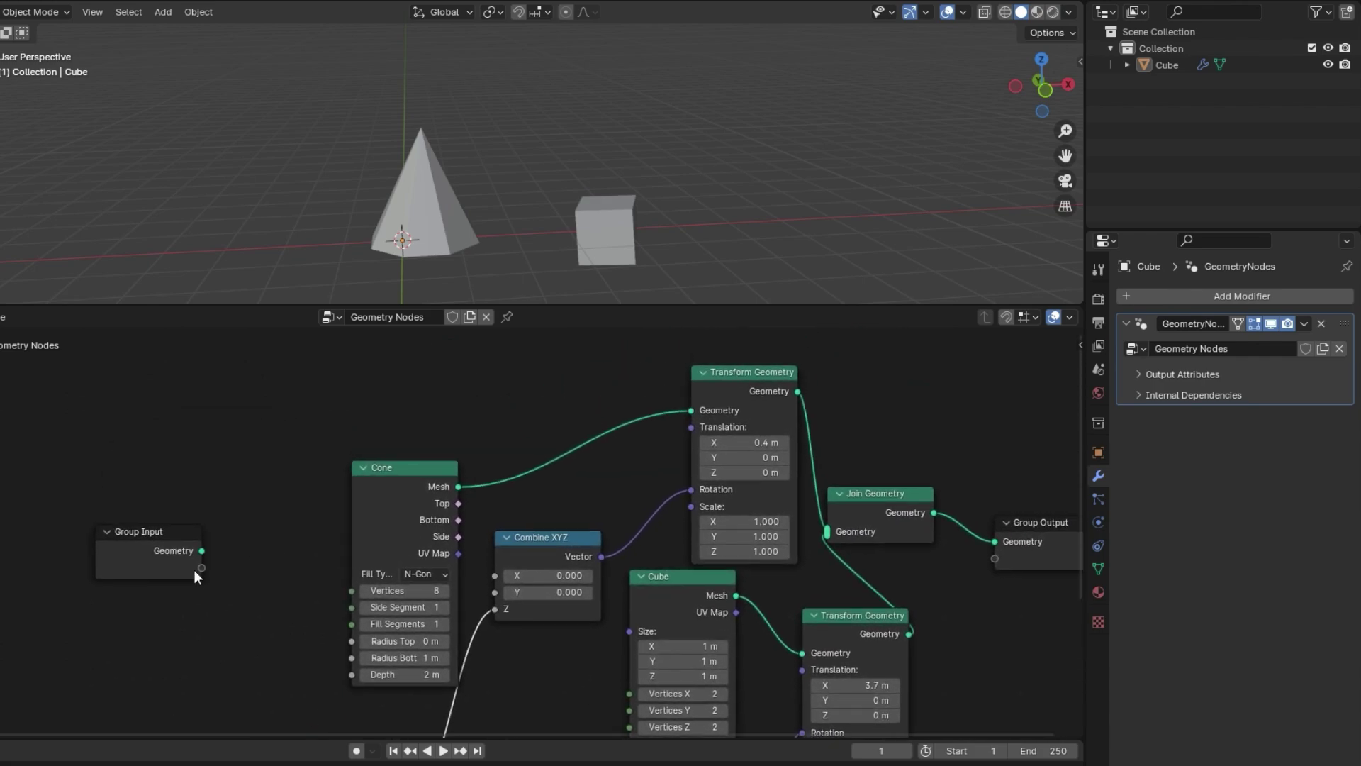
drag(200, 568, 691, 507)
middle_drag(232, 542, 172, 486)
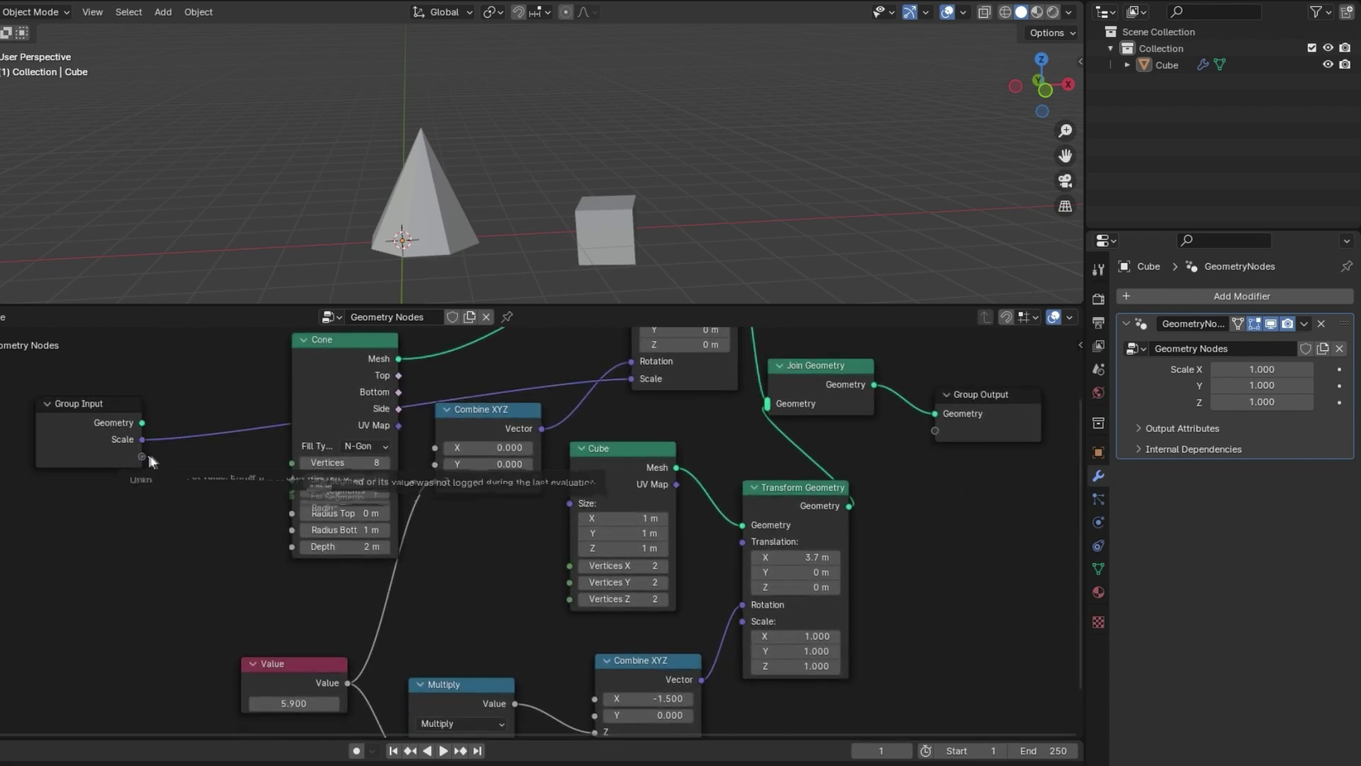
drag(158, 460, 742, 621)
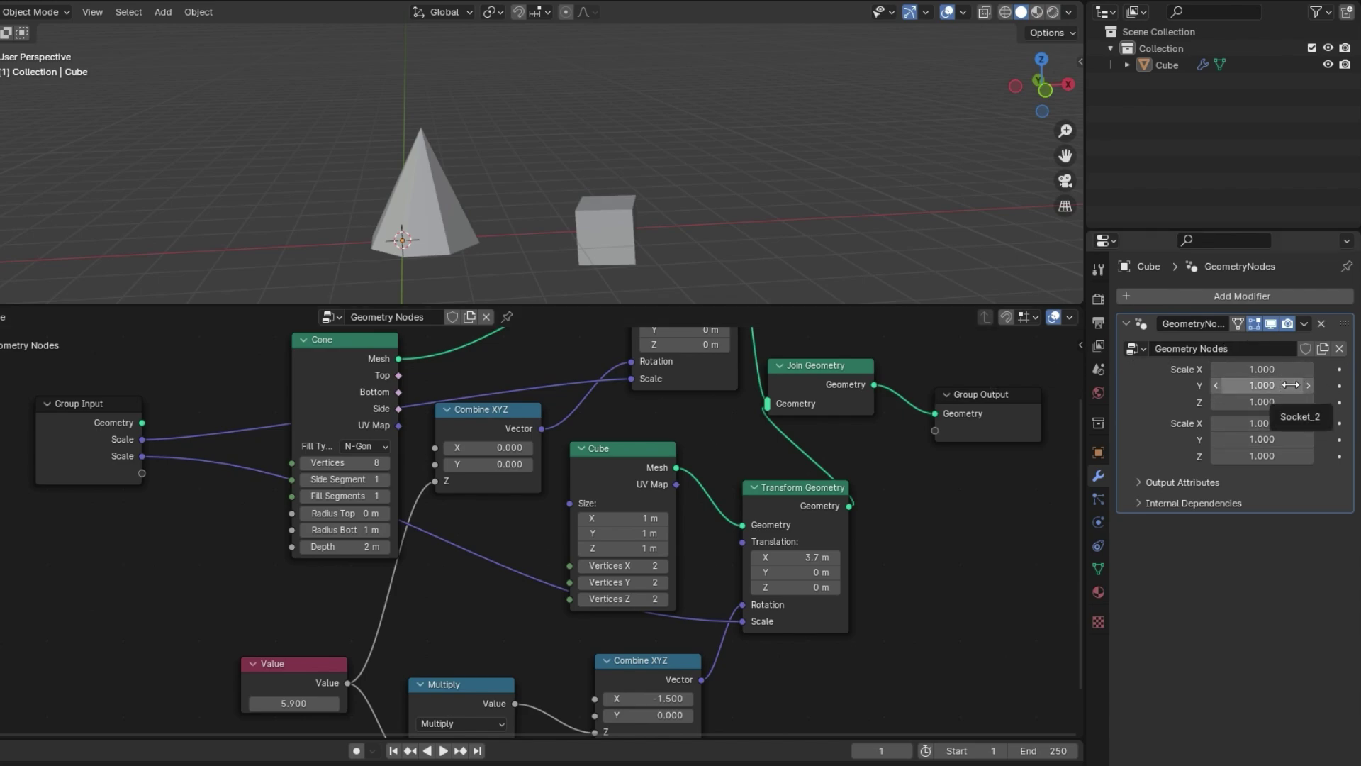
- Try setting the cone's exposed scale in the modifier to Y 0.65 and Z 0.89, and undo both changes
drag(1262, 402, 1239, 386)
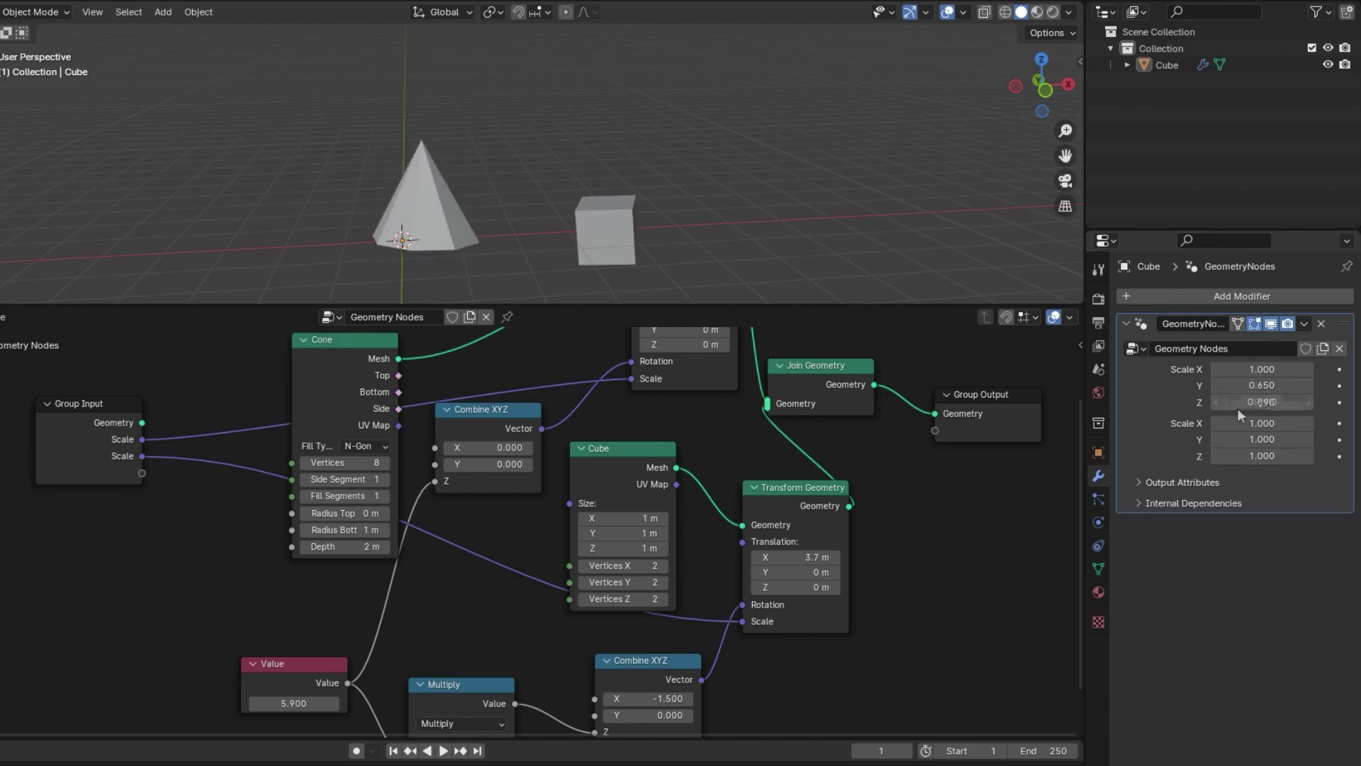
key(ctrl+z)
key(ctrl+z)
- Feed the cone's Combine XYZ Z and the Multiply node from one new Group Input socket, replacing the Value node, and set it to 1.4
click(91, 479)
click(260, 663)
mouse_move(282, 669)
mouse_down()
mouse_move(268, 662)
mouse_move(287, 661)
mouse_up()
drag(146, 473, 436, 480)
middle_drag(364, 592, 452, 534)
drag(171, 356, 413, 629)
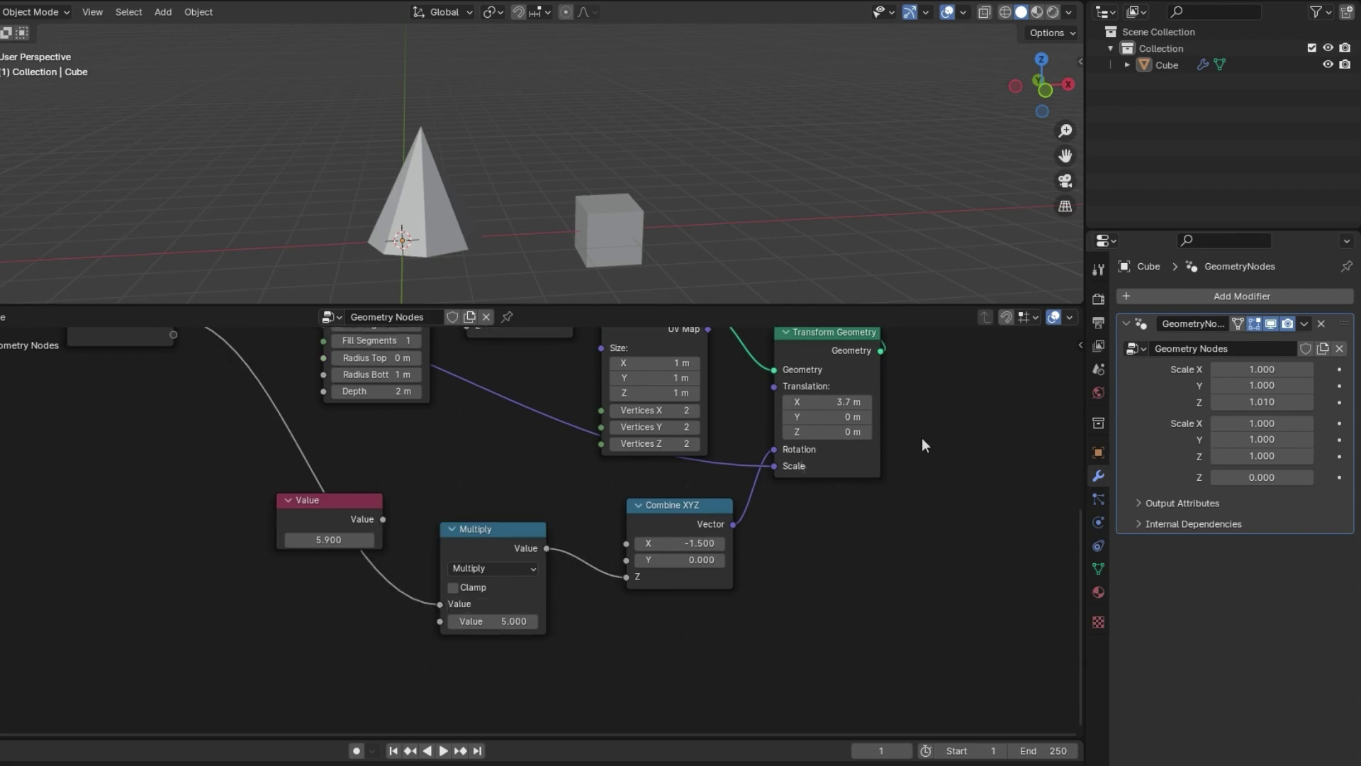
drag(1296, 473, 1348, 473)
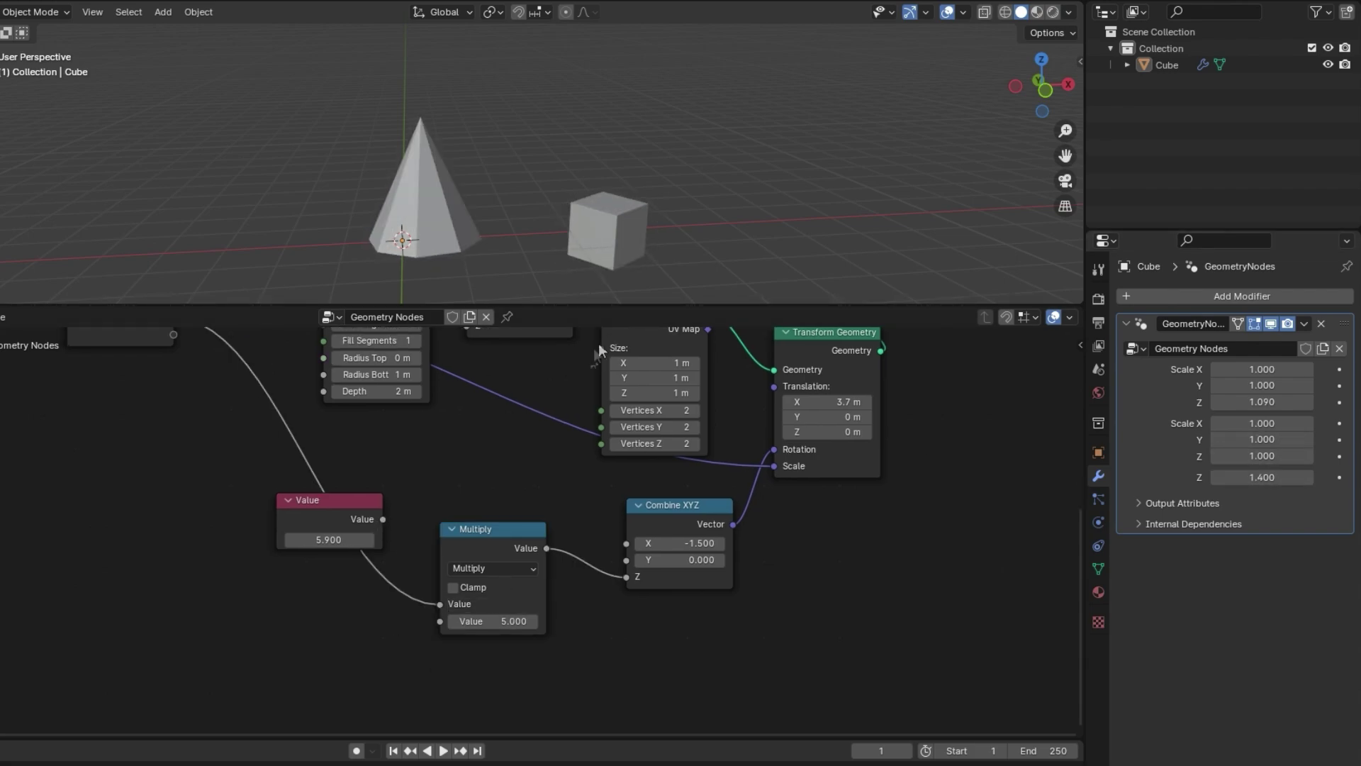
- Remove the first Scale input, which feeds the cone's Transform Geometry, from the node group's interface
scroll(504, 414, down, 5)
middle_drag(504, 414, 503, 534)
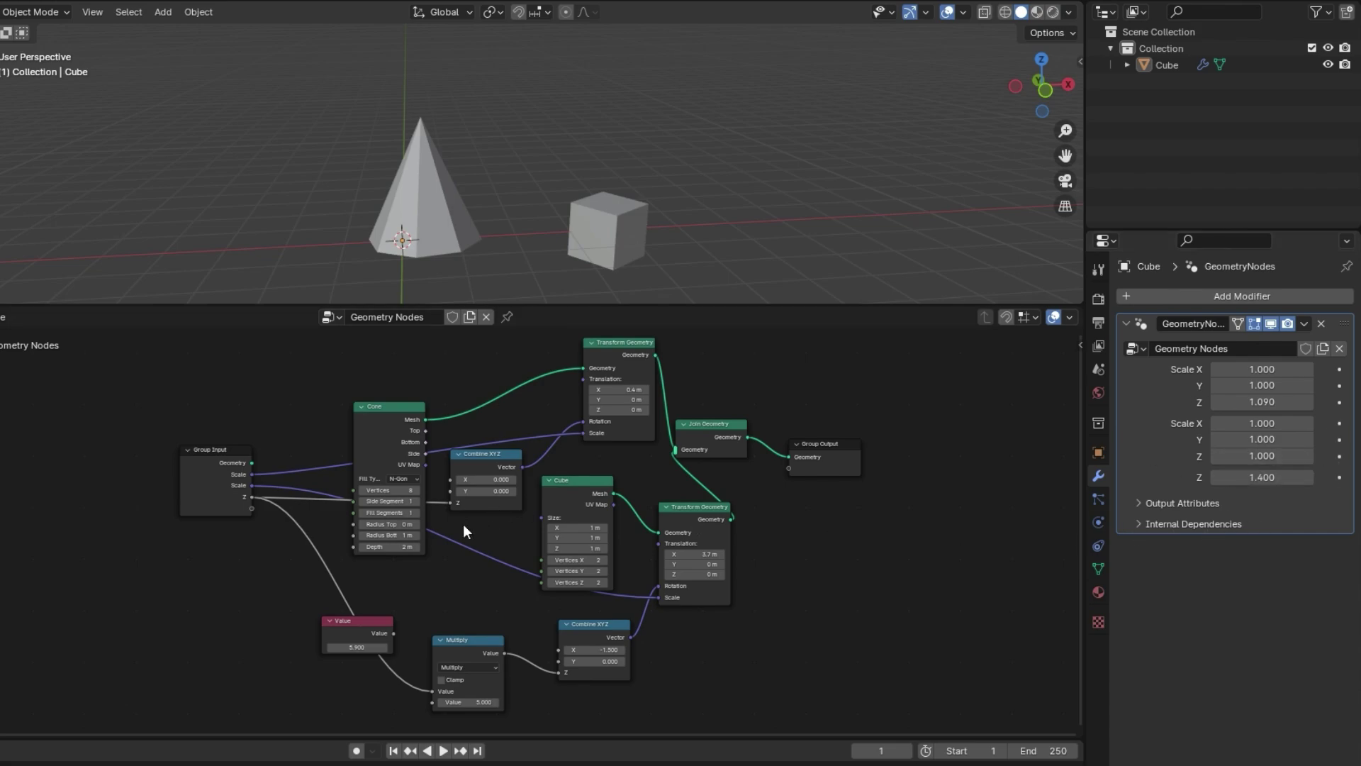
drag(17, 345, 489, 528)
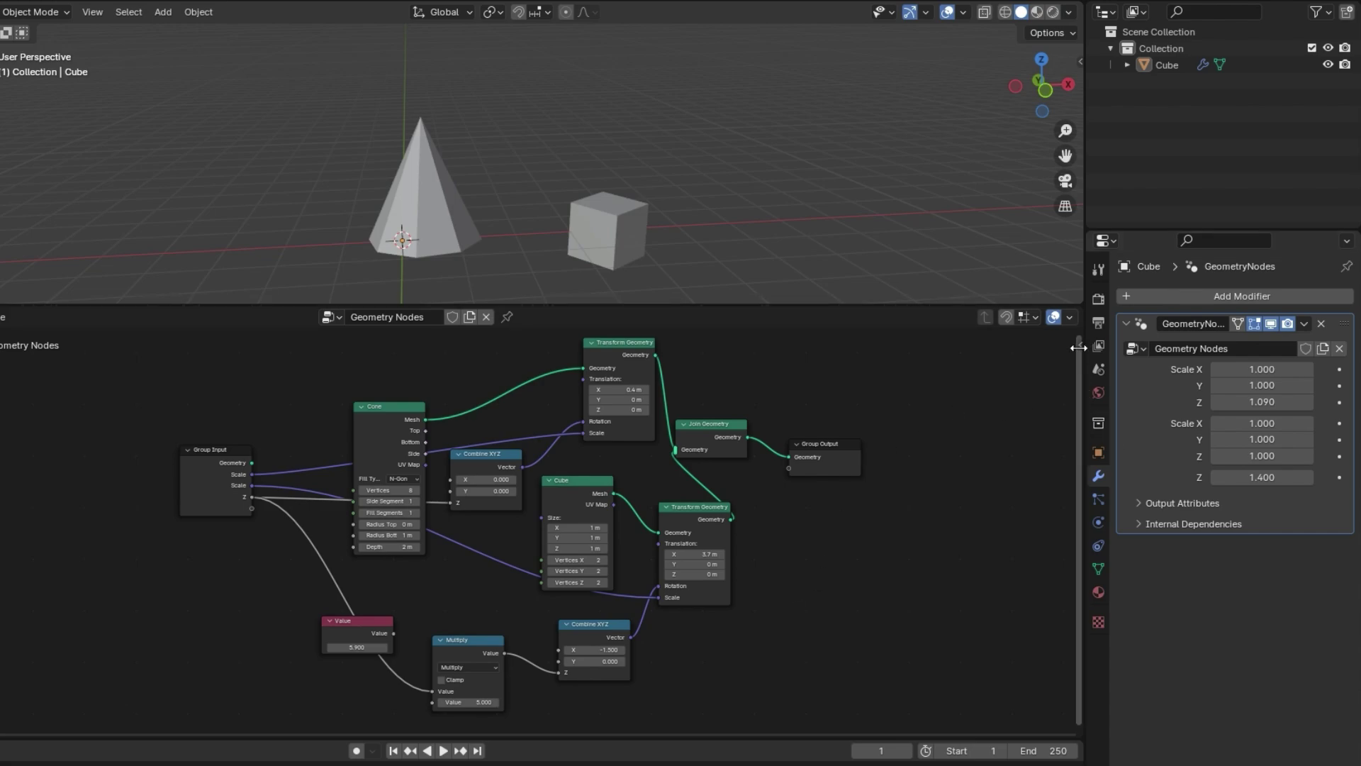
drag(1080, 346, 867, 358)
click(931, 402)
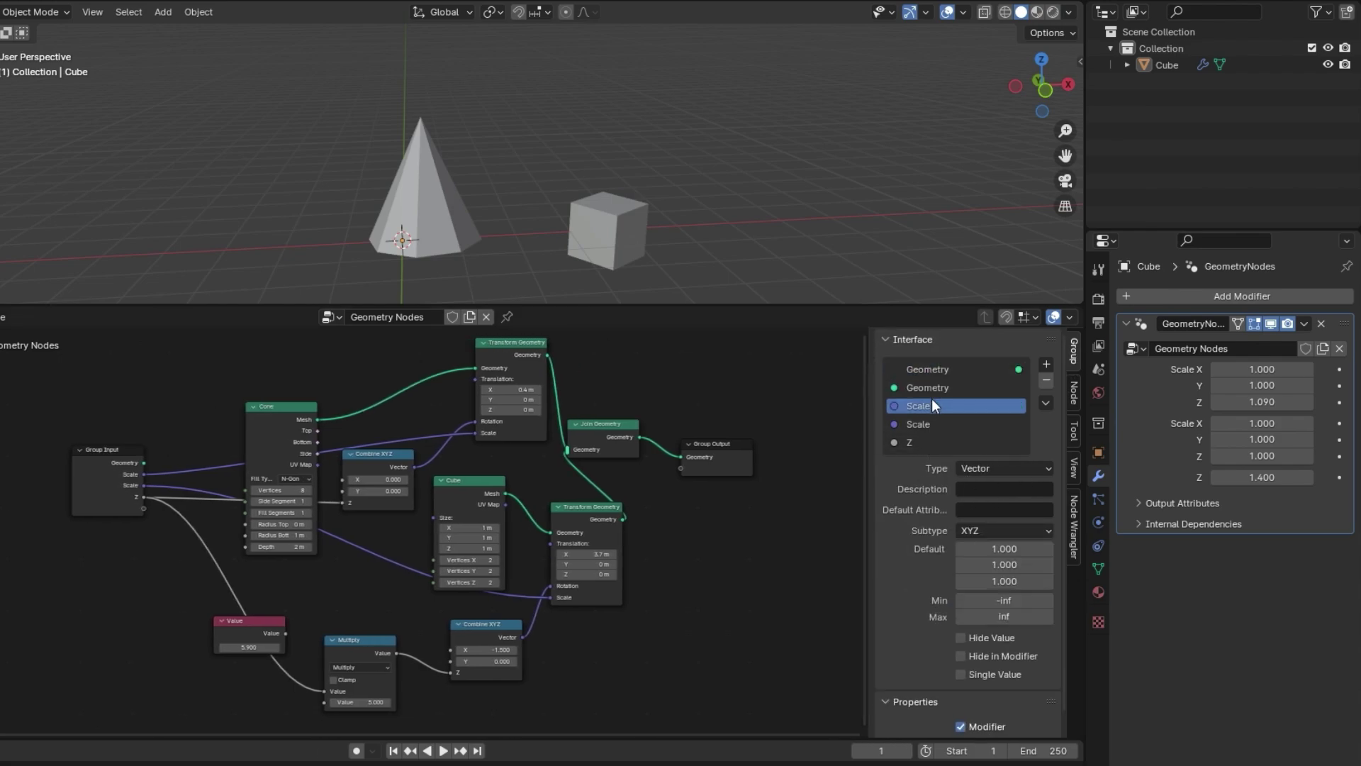
click(1045, 382)
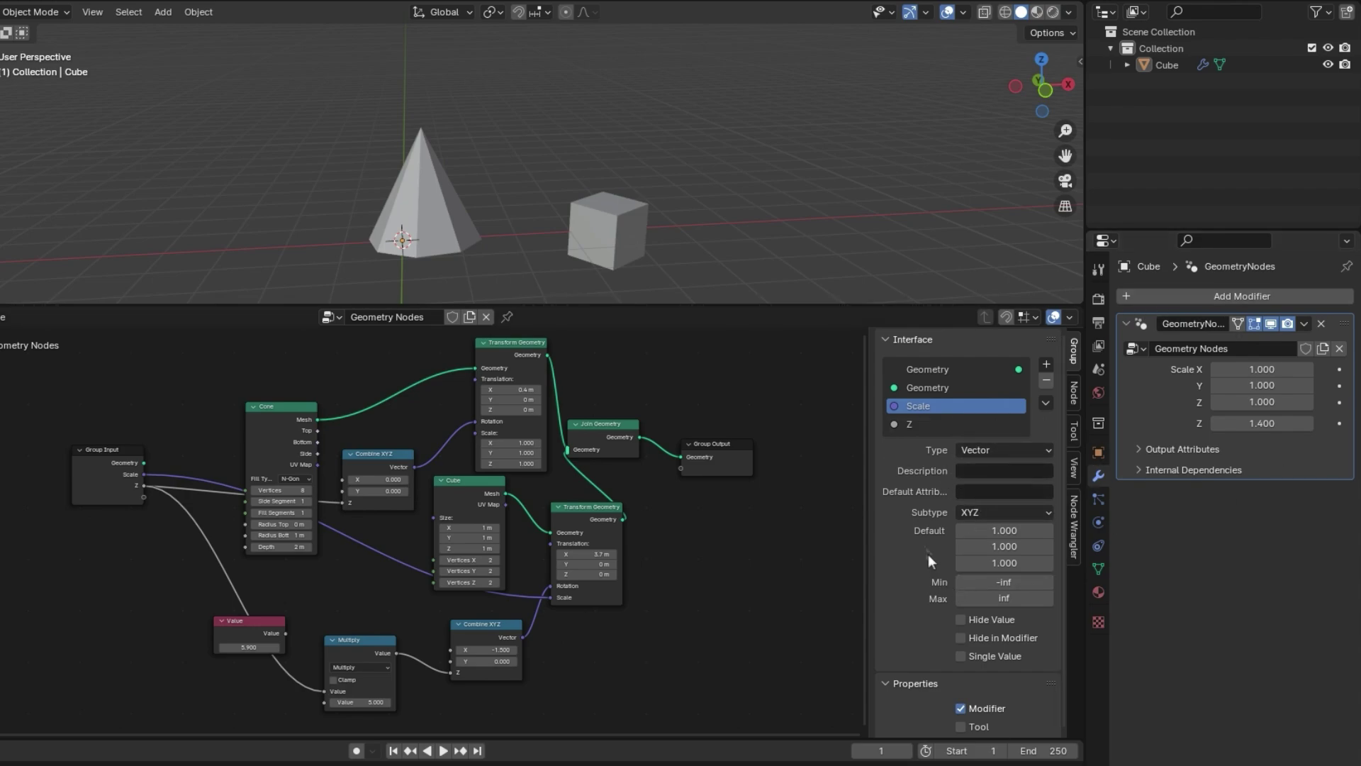
- Convert the remaining Scale input to Float with the description "sample" and set it to 1.35 in the modifier
click(1009, 449)
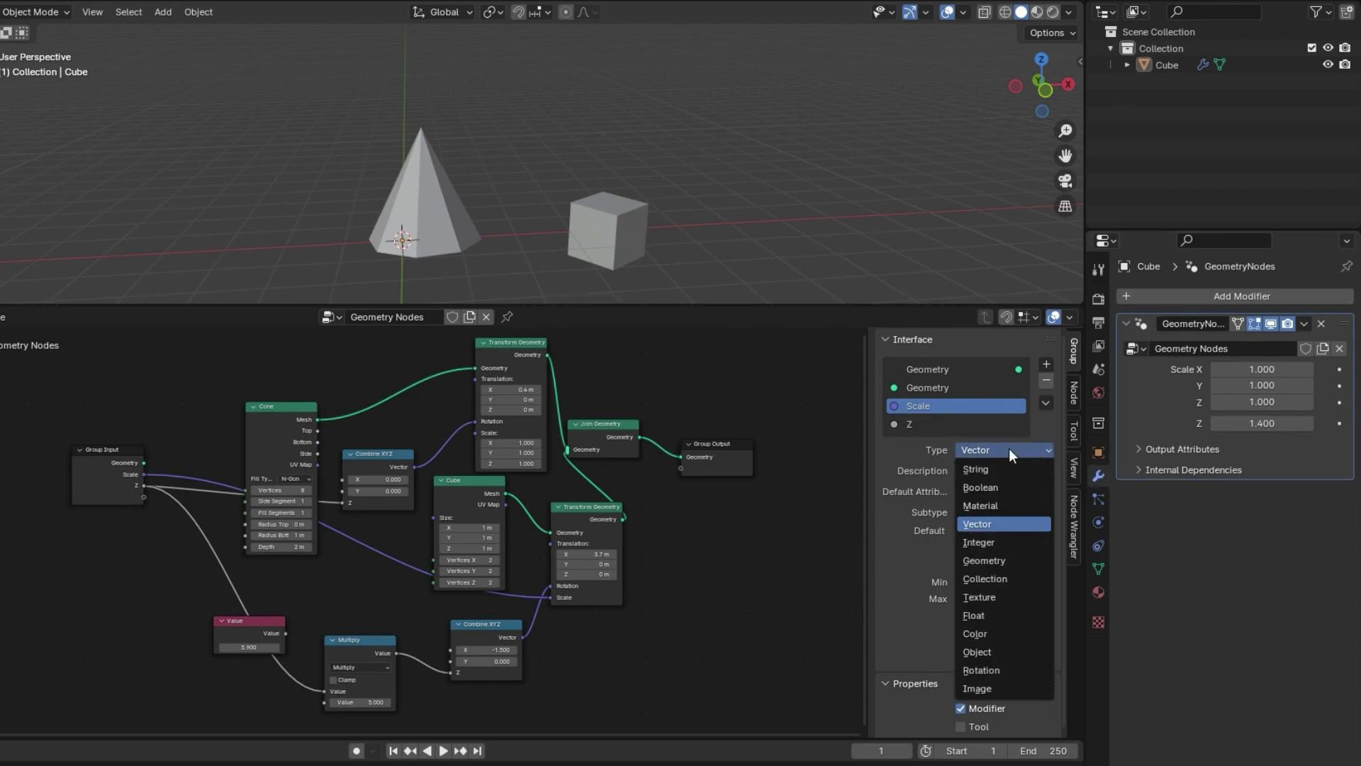
click(990, 614)
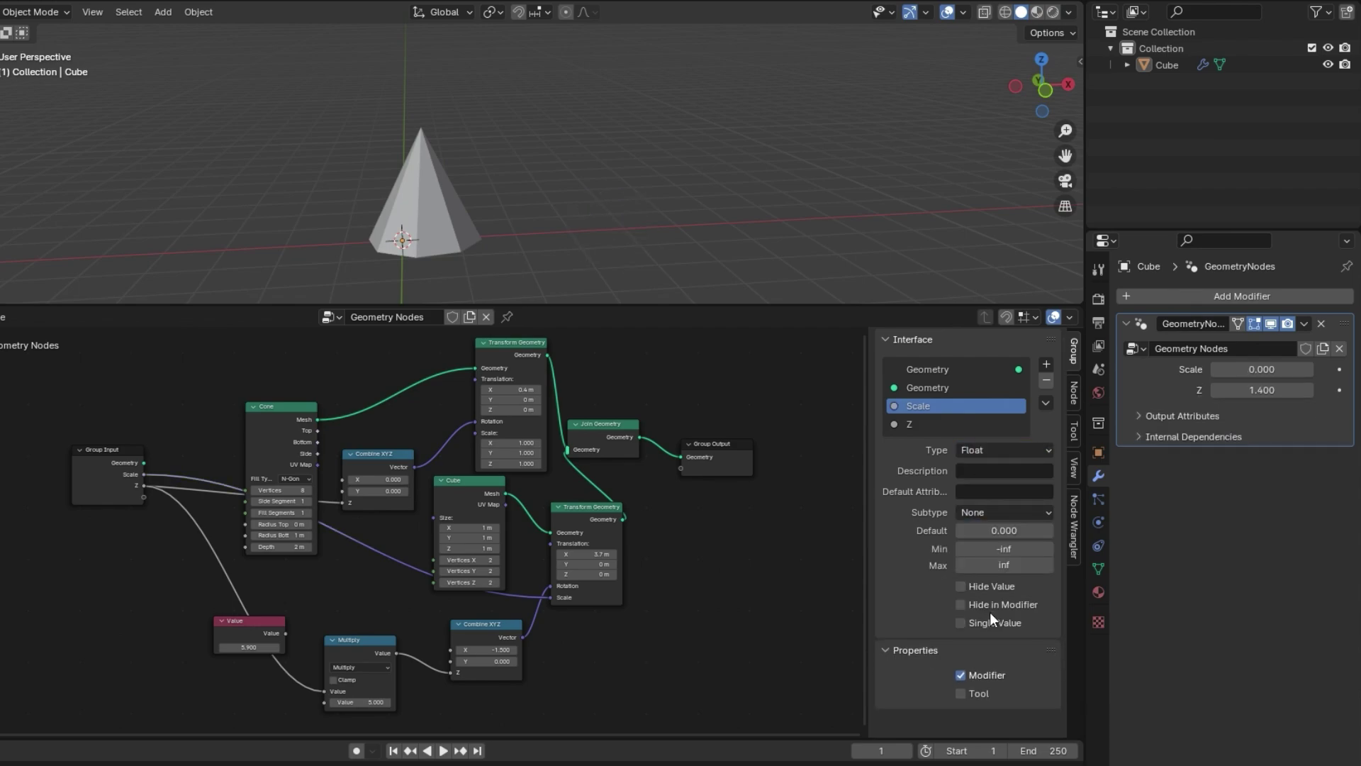
drag(1249, 369, 1249, 369)
click(1000, 472)
text(sample)
key(Return)
mouse_move(1259, 368)
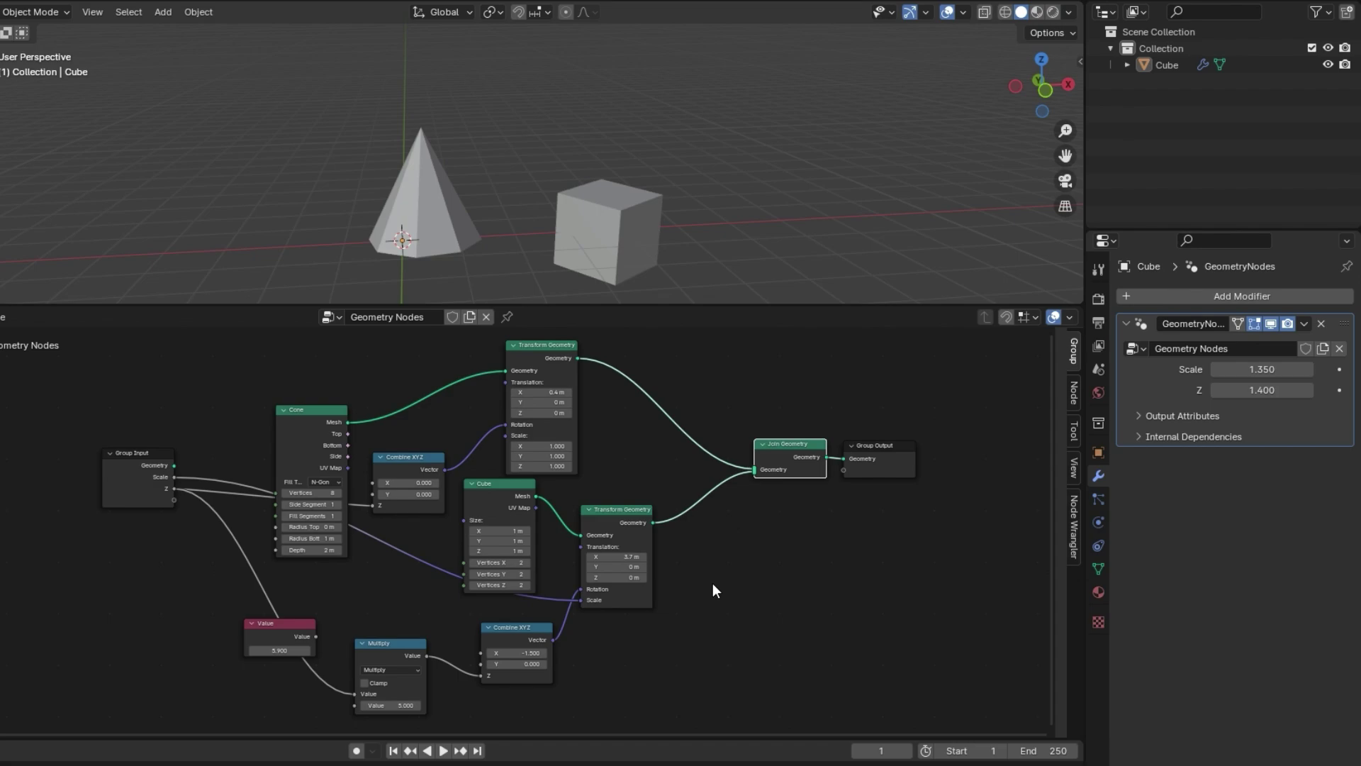
- Rename the cube's existing material to "red" and give it a red base color
click(1098, 591)
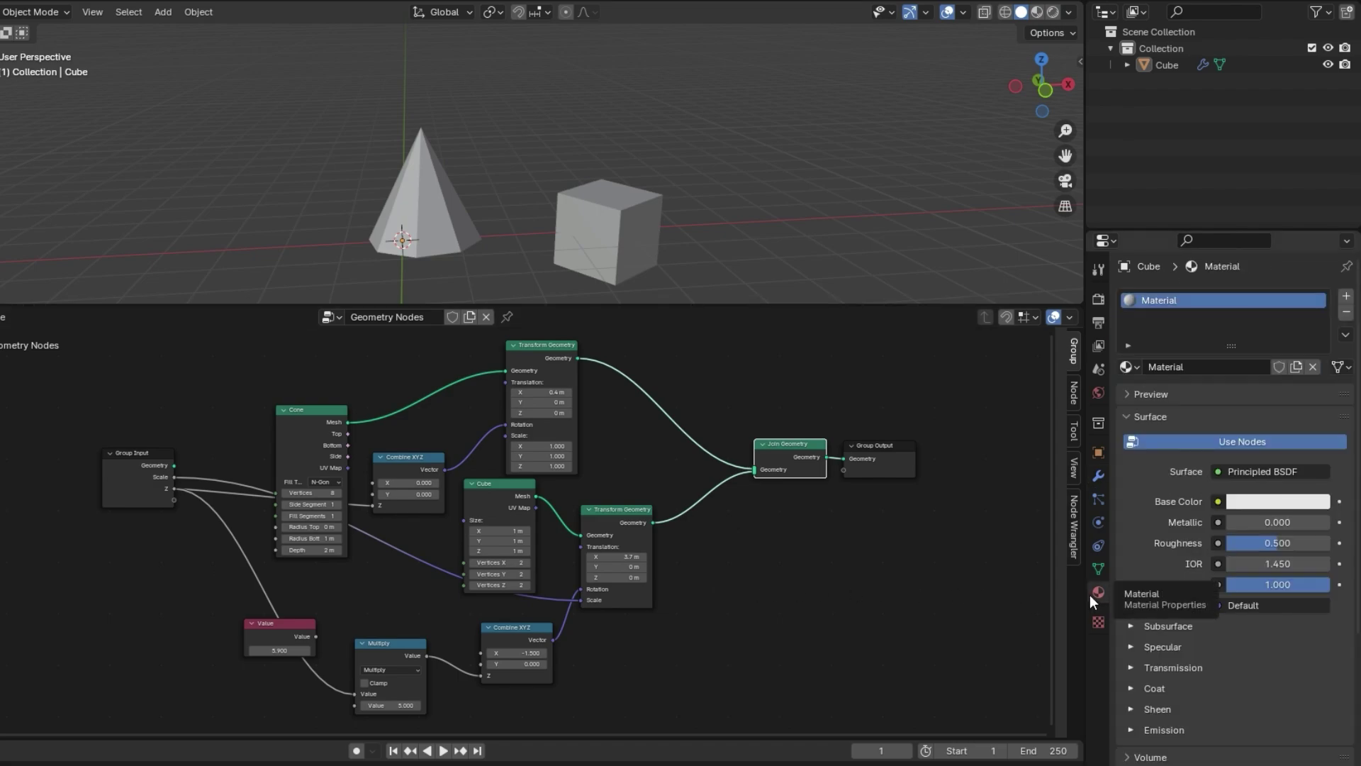
click(1244, 366)
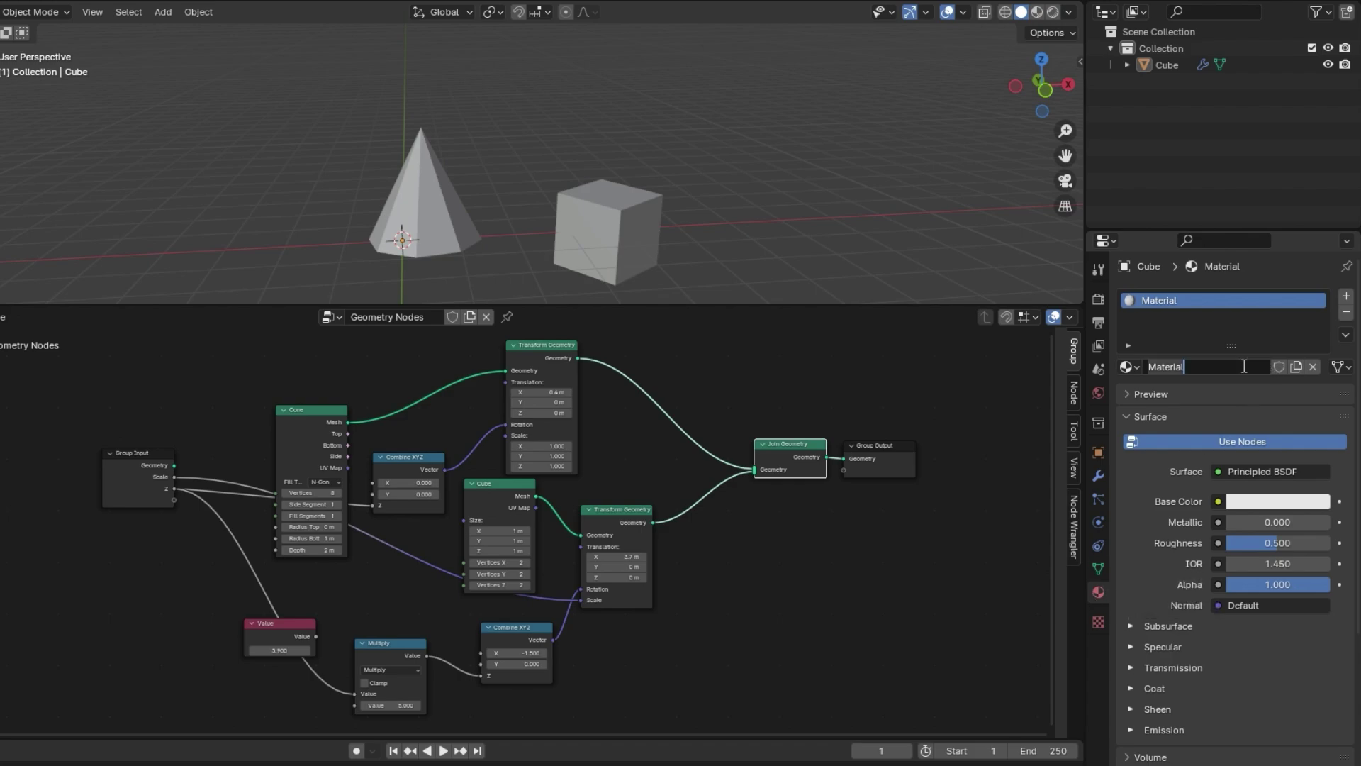
text(red)
key(Return)
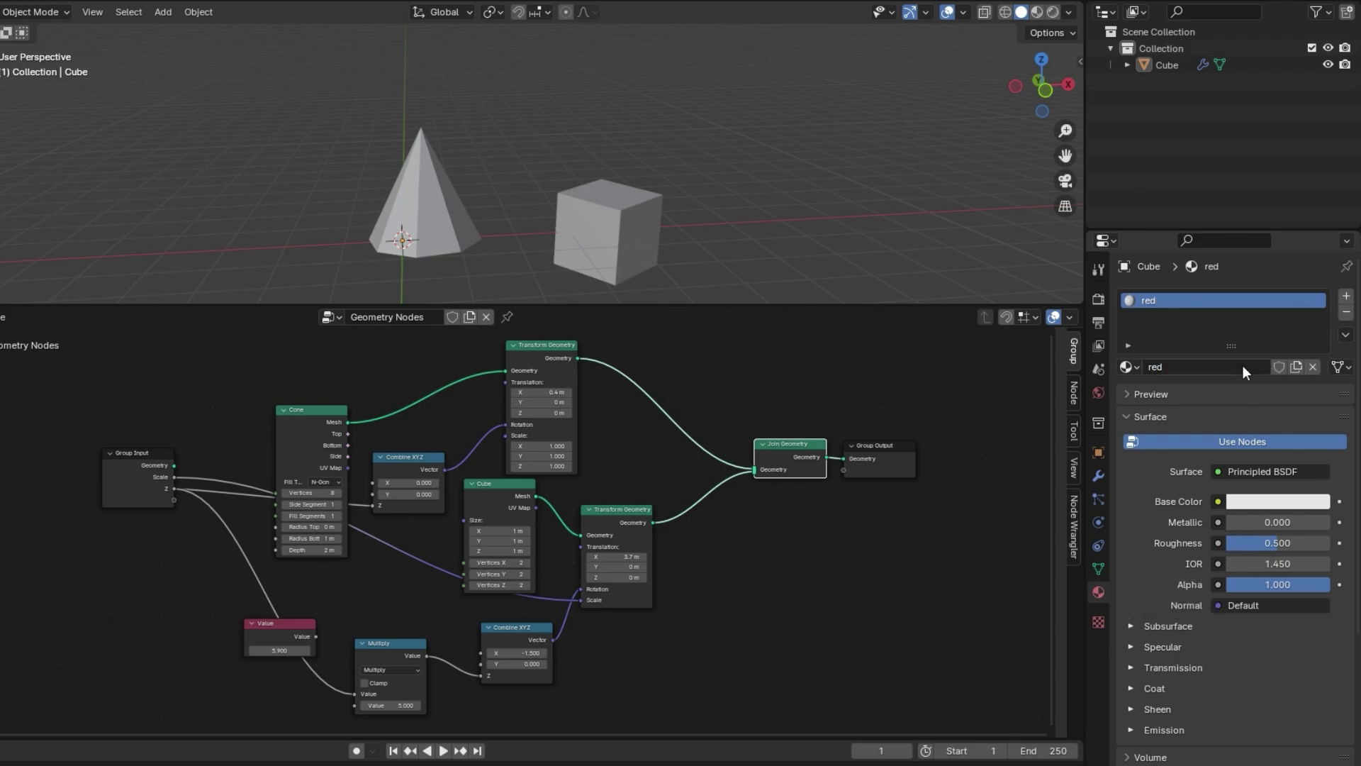
click(1253, 499)
click(1254, 381)
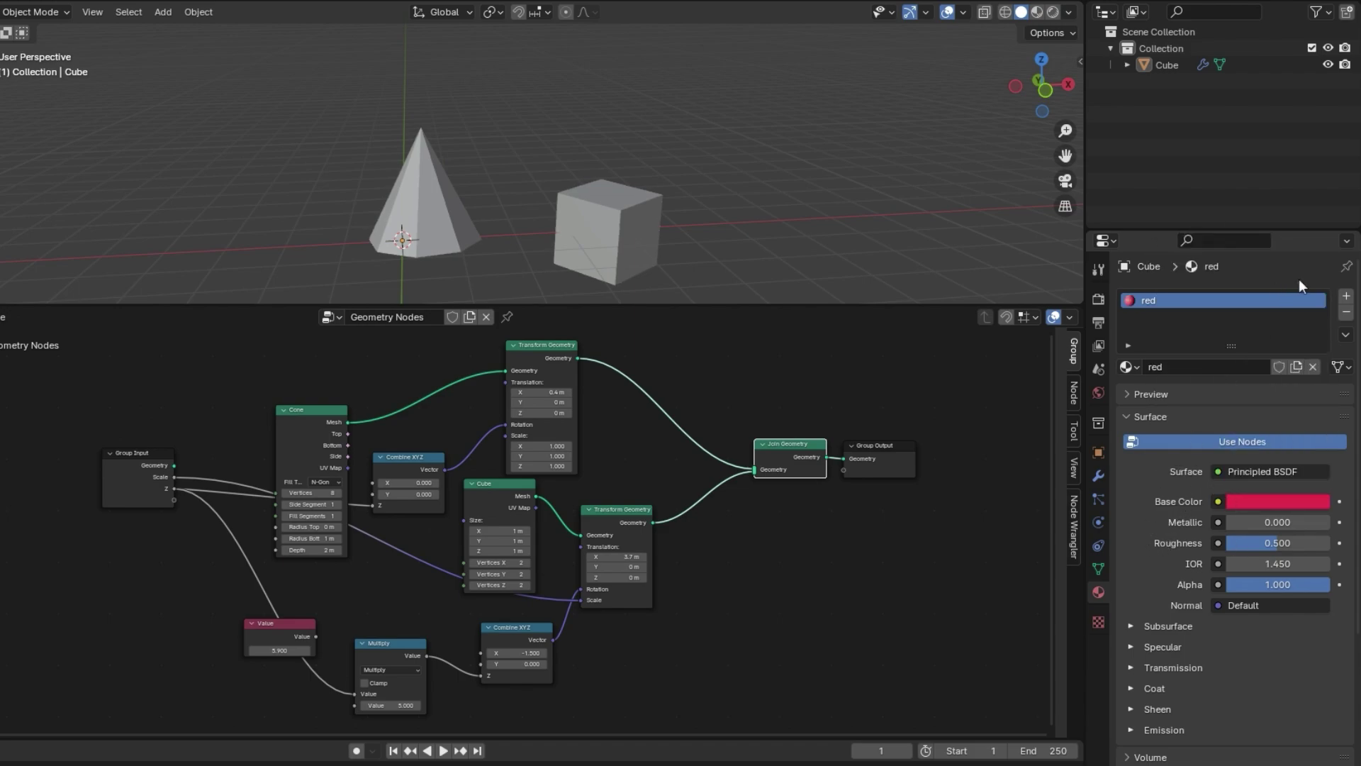
- Add a second material slot with a new material named "blue" and a blue base color
click(1346, 295)
click(1227, 402)
double_click(1175, 317)
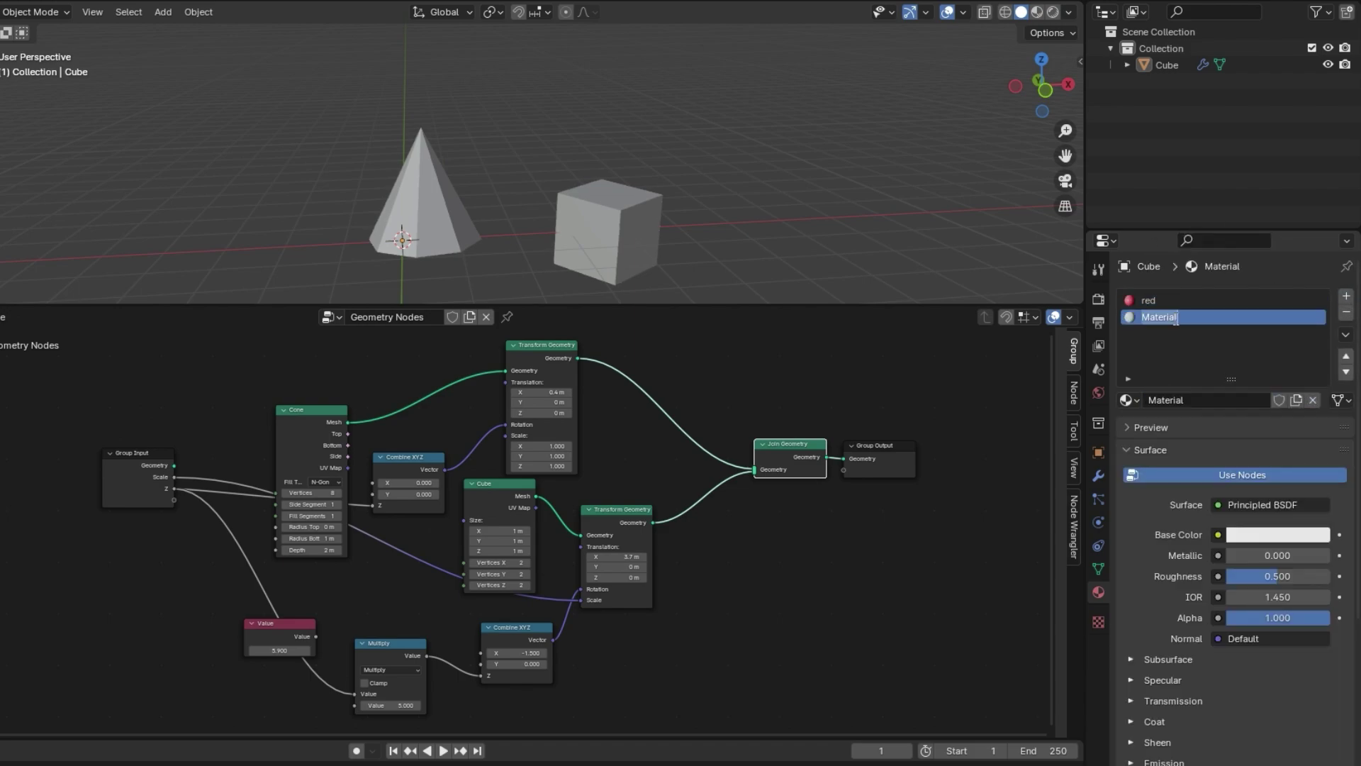
text(blue)
key(Return)
click(1253, 534)
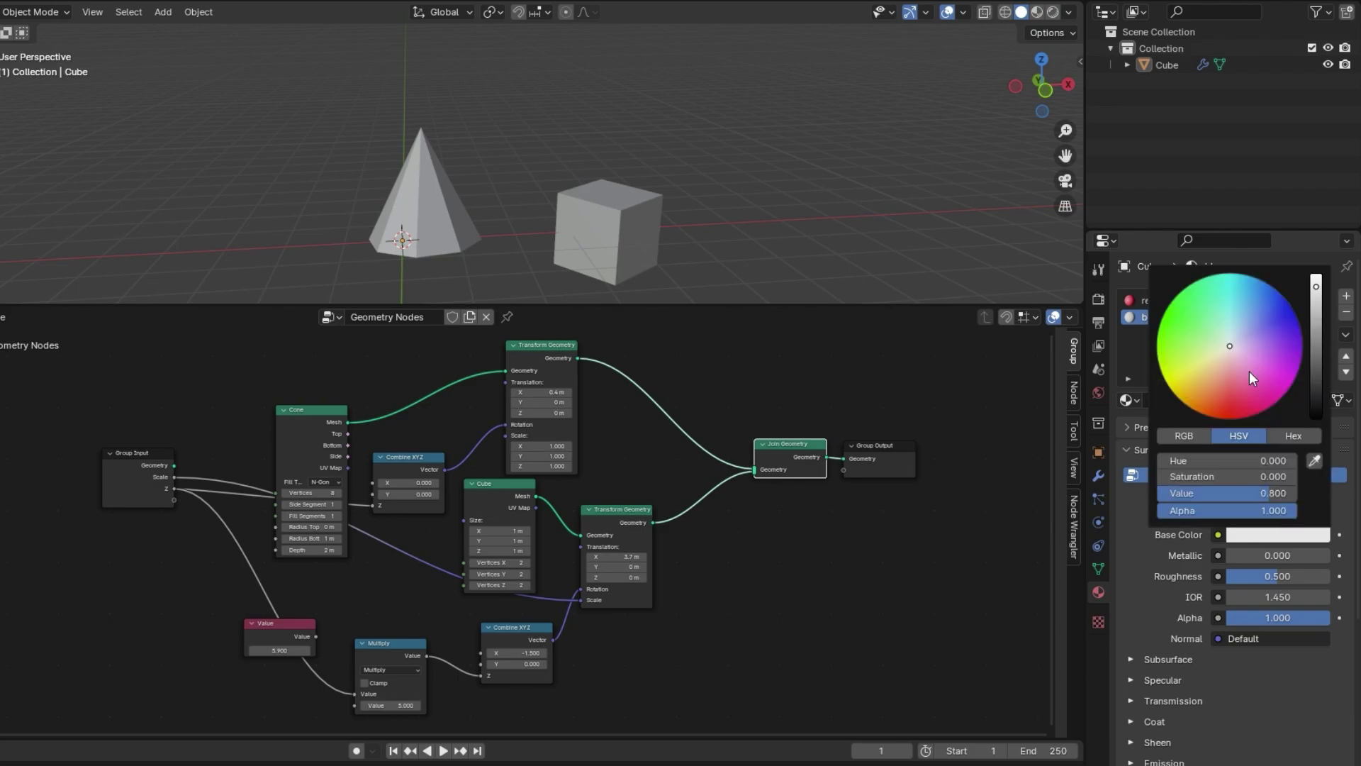
drag(1248, 371, 1288, 302)
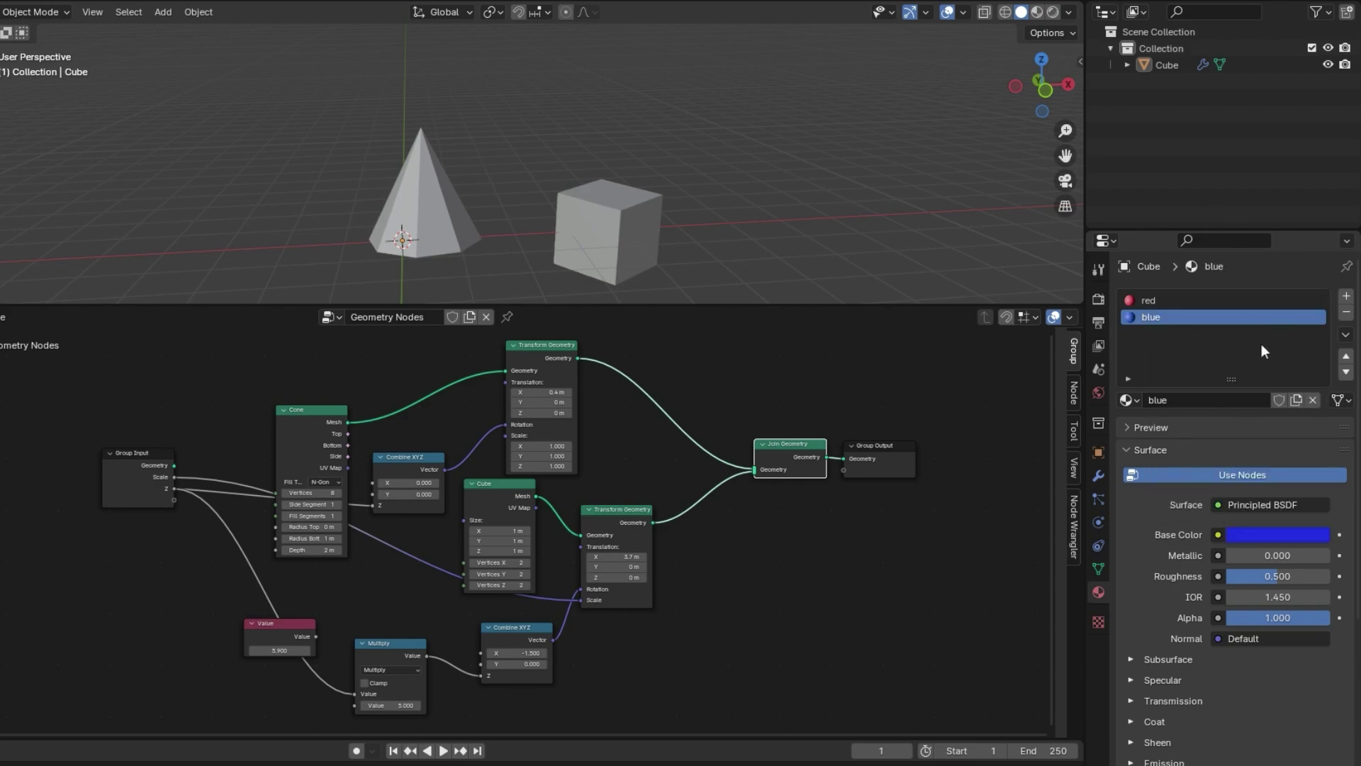
- Switch the 3D viewport to Material Preview shading
click(1039, 13)
middle_drag(584, 211, 510, 234)
scroll(151, 493, up, 1)
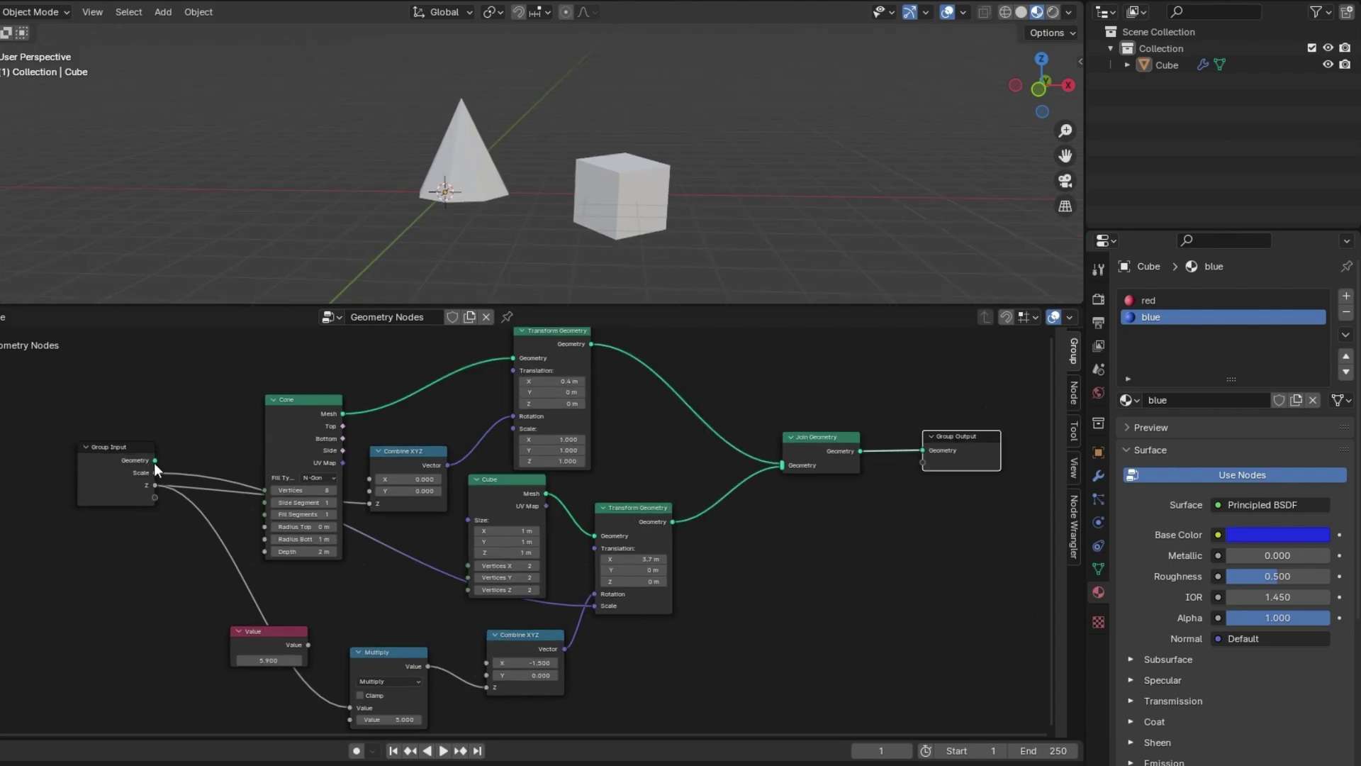
- Try linking the Group Input's Geometry directly to the Group Output, and undo the link
drag(155, 460, 920, 452)
mouse_move(477, 214)
middle_down()
mouse_move(585, 212)
mouse_move(454, 211)
mouse_move(476, 213)
middle_up()
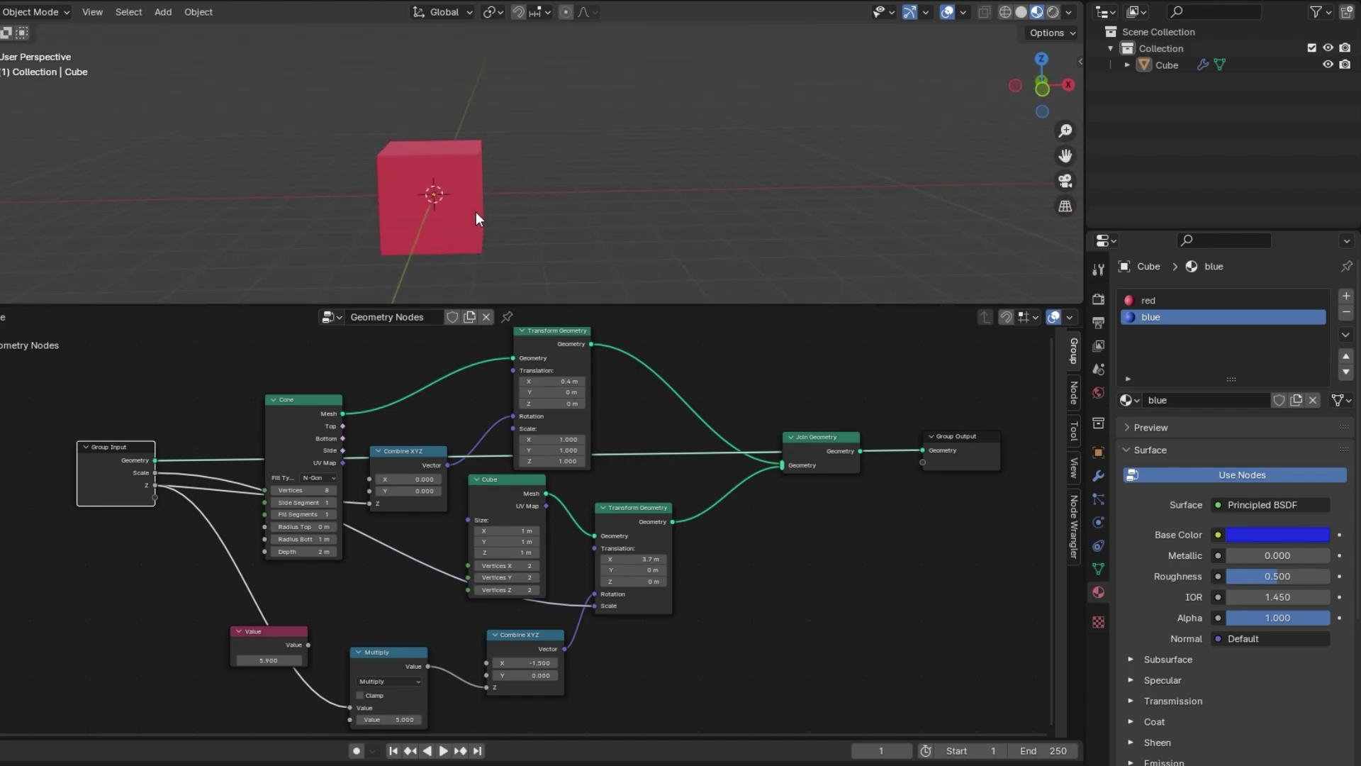
key(ctrl+z)
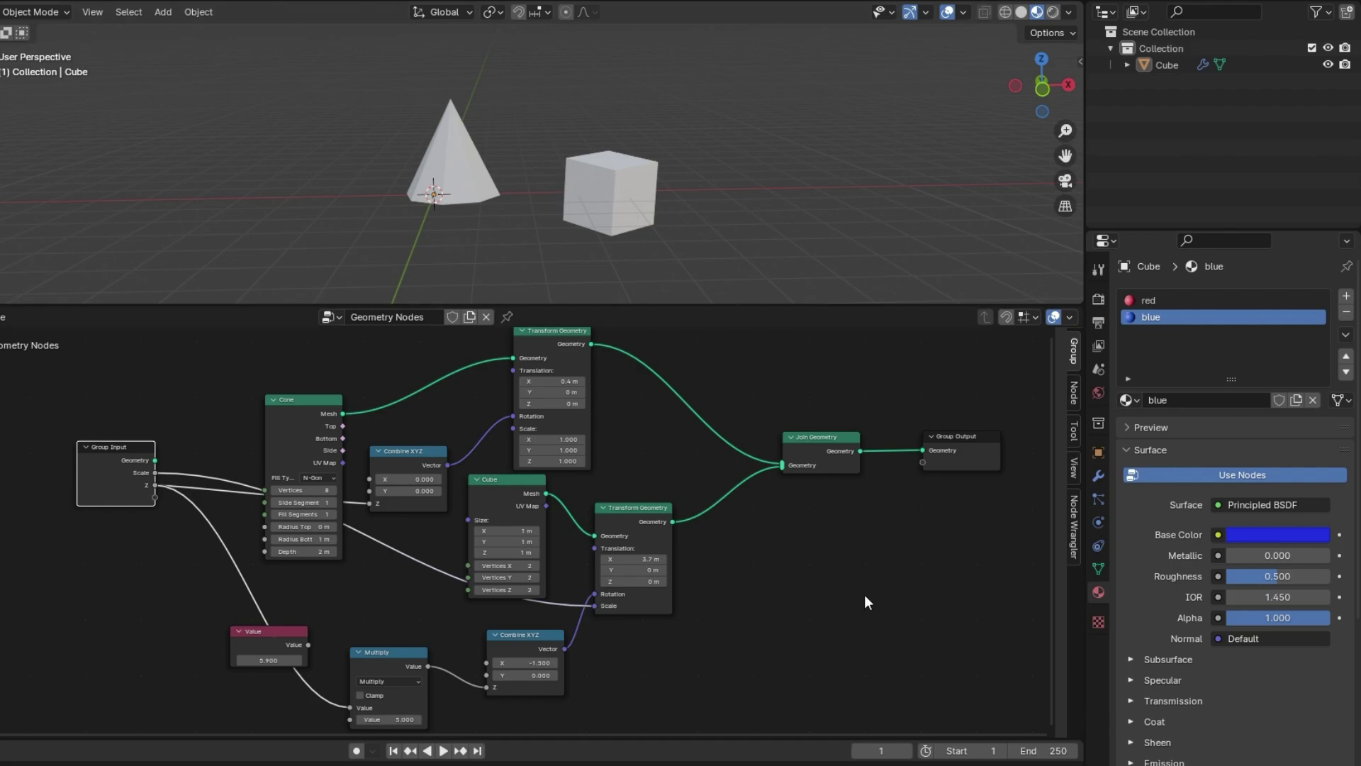
- Insert a Set Material node between Join Geometry and Group Output and assign the red material to it
key(shift+a)
mouse_move(797, 569)
click(875, 628)
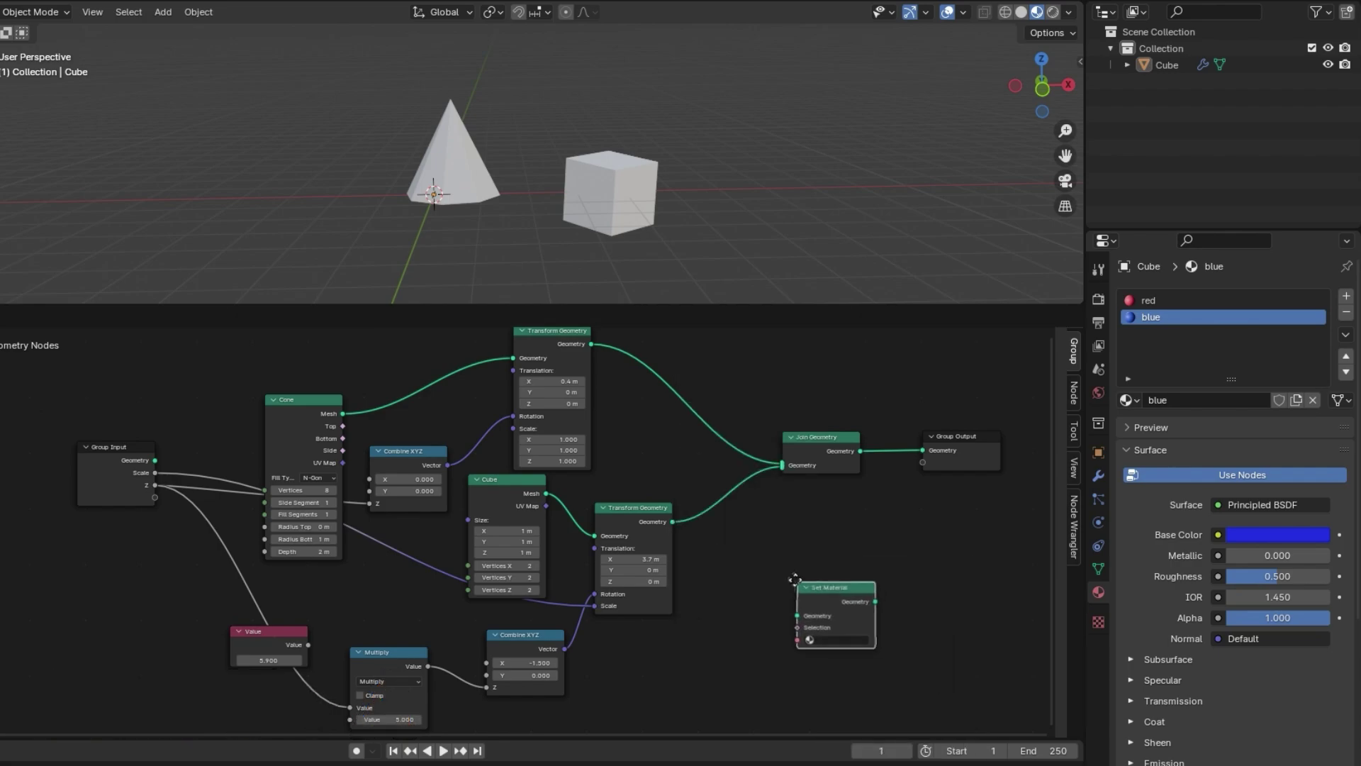
click(785, 538)
scroll(988, 572, up, 2)
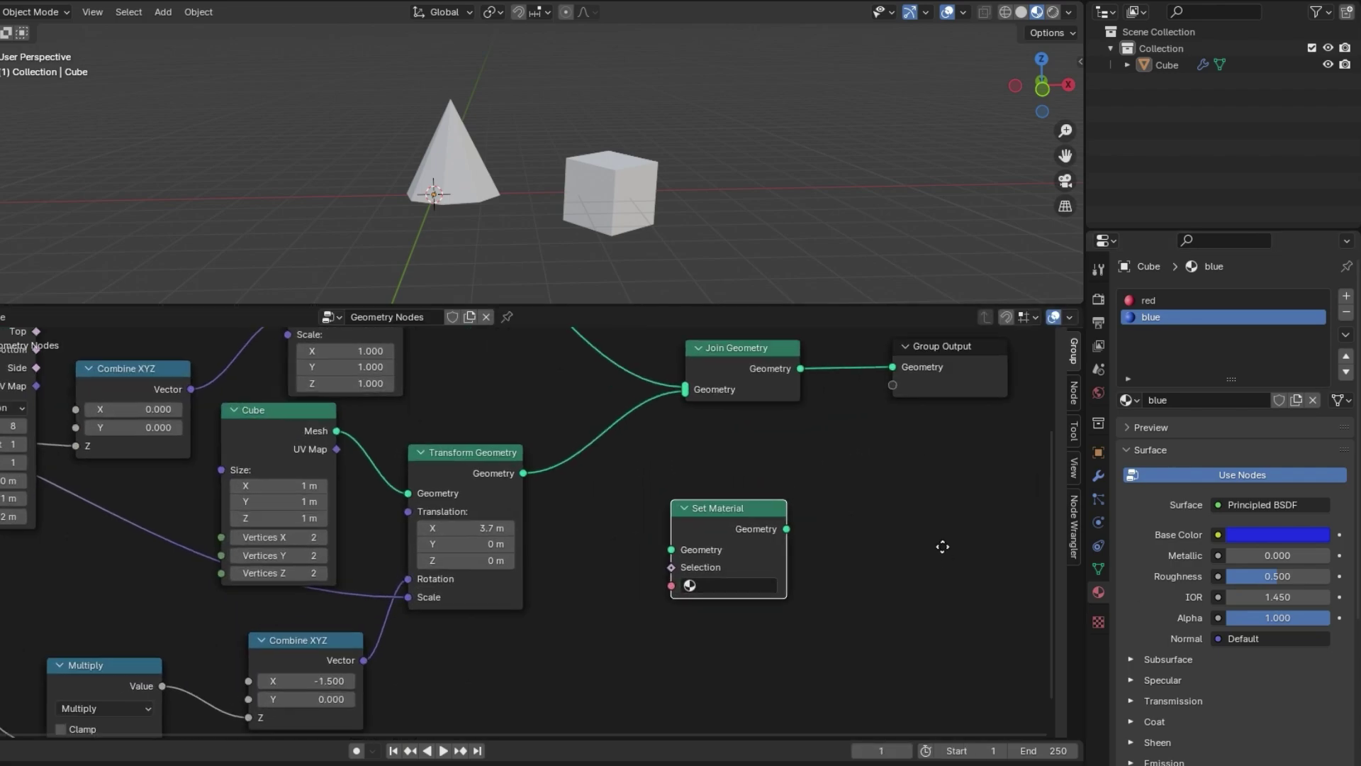
middle_drag(932, 546, 795, 587)
drag(591, 542, 798, 427)
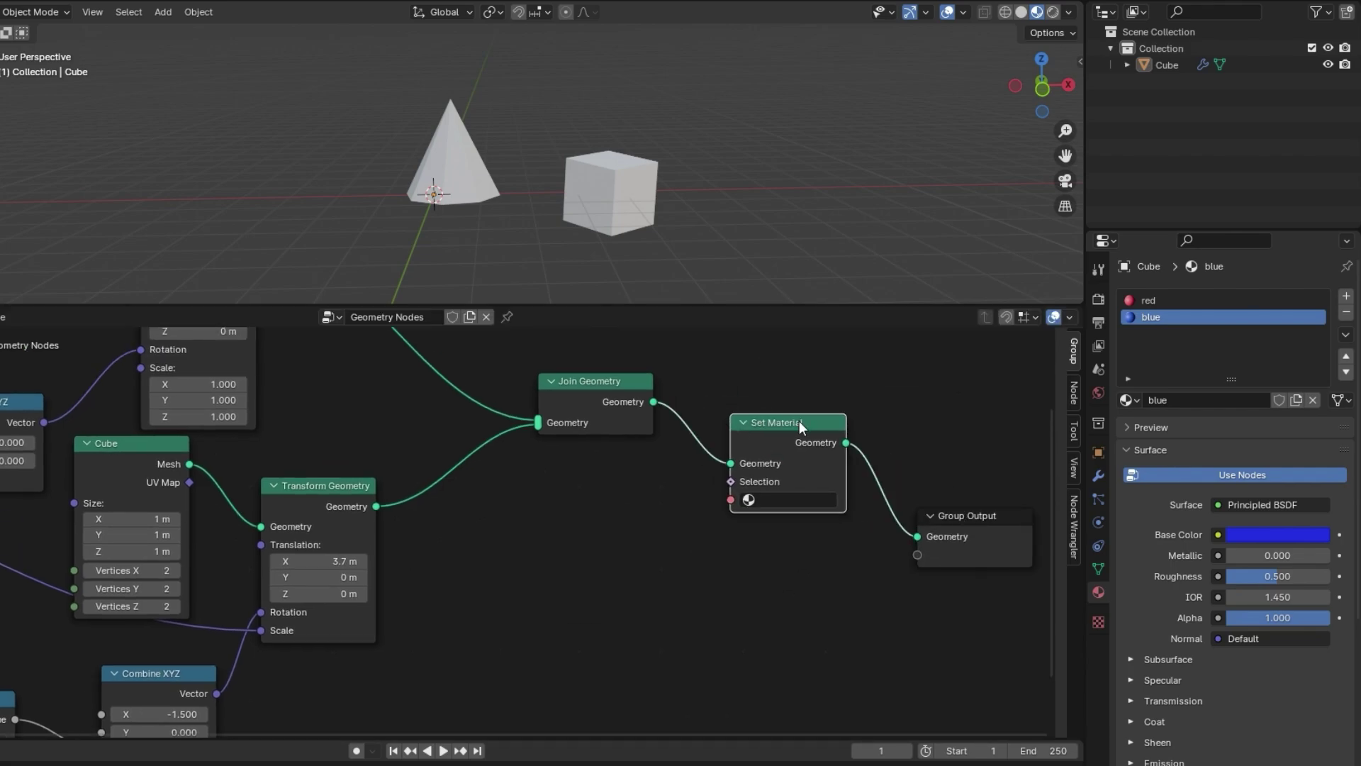
click(786, 500)
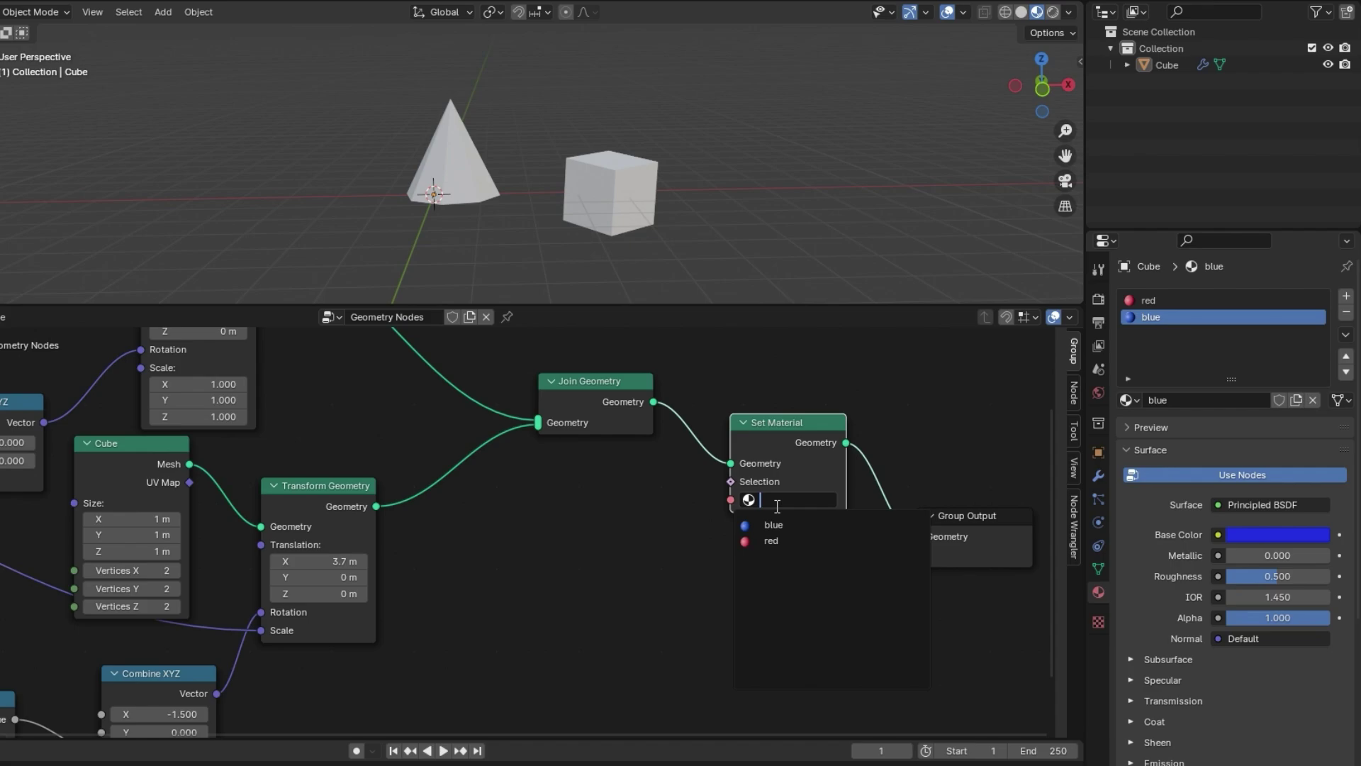
click(772, 541)
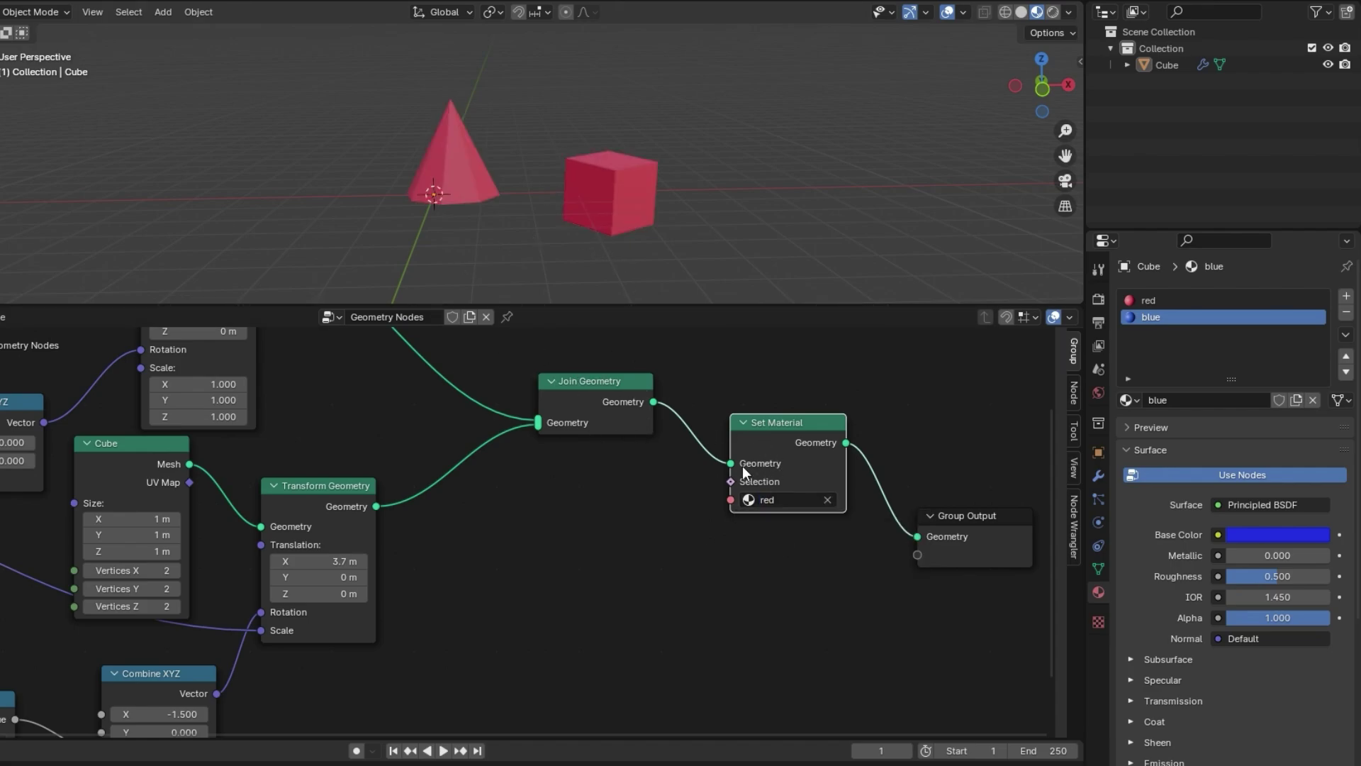
- Move the red Set Material node onto the link between the cone's Transform Geometry and Join Geometry
mouse_move(744, 472)
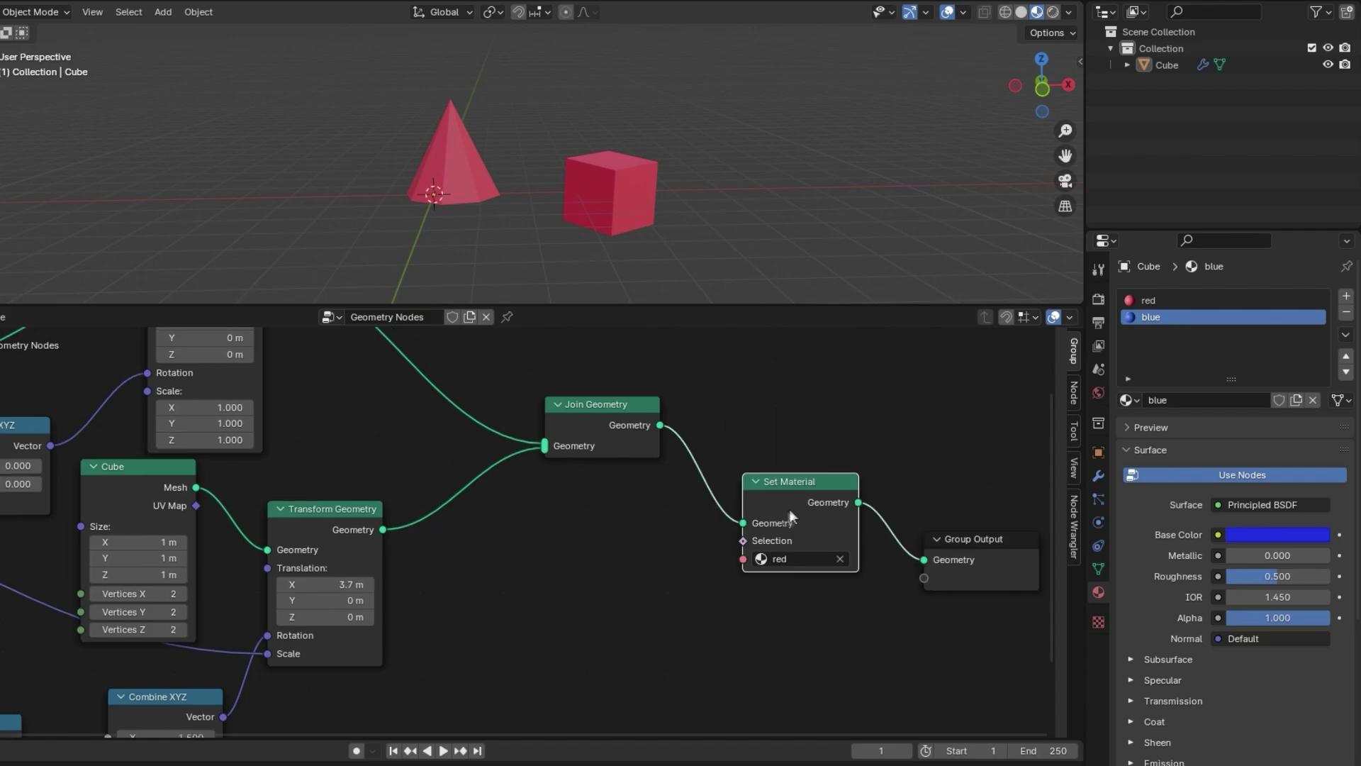
middle_drag(758, 511, 753, 632)
drag(800, 599, 410, 424)
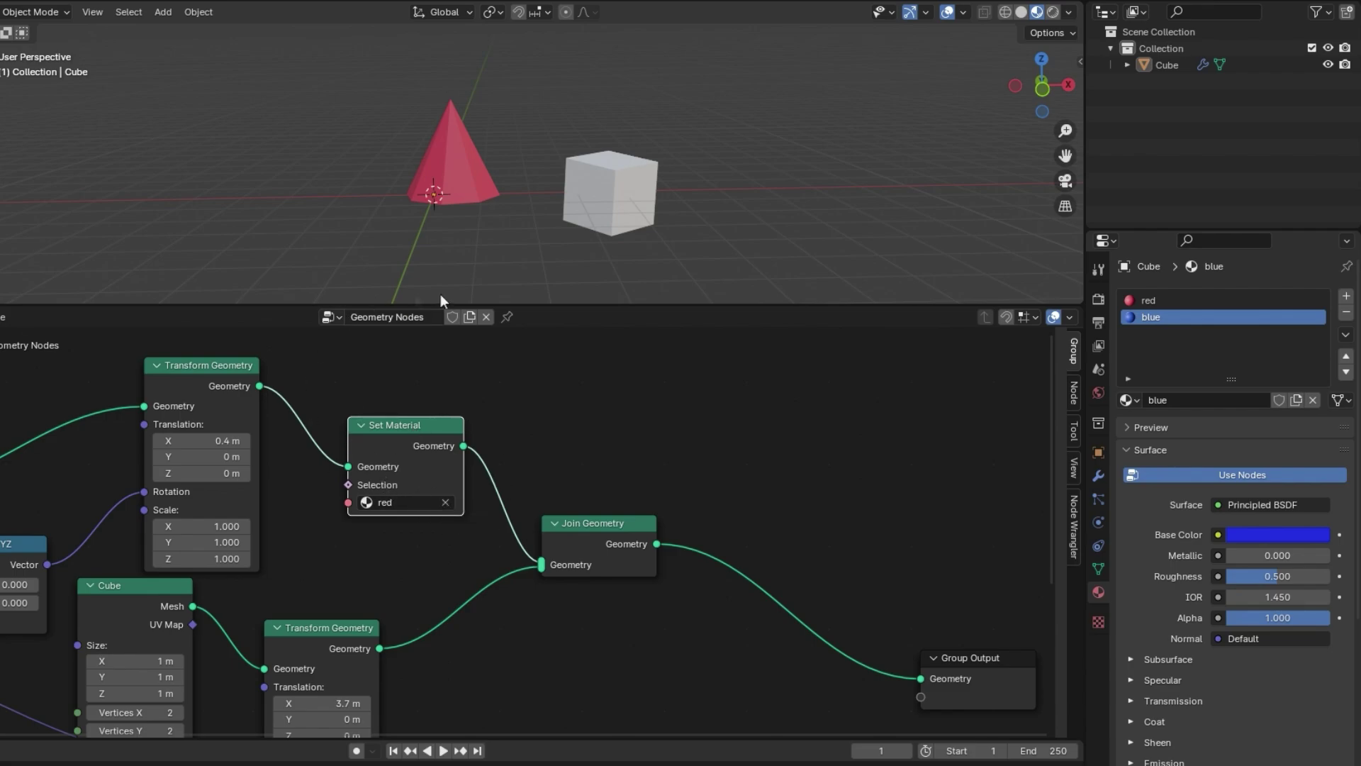
- Duplicate the Set Material node onto the link between the cube's Transform Geometry and Join Geometry, and assign the blue material
mouse_move(358, 488)
key(g)
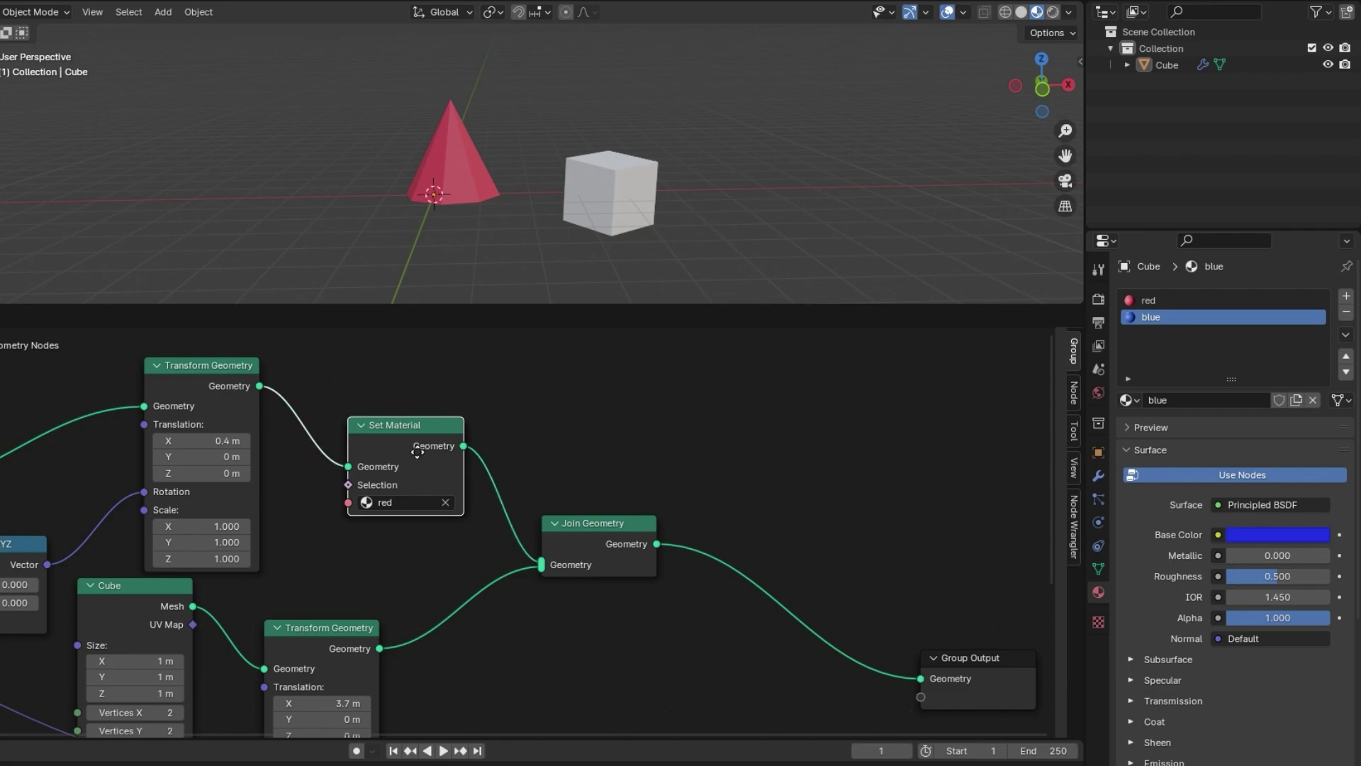
click(475, 524)
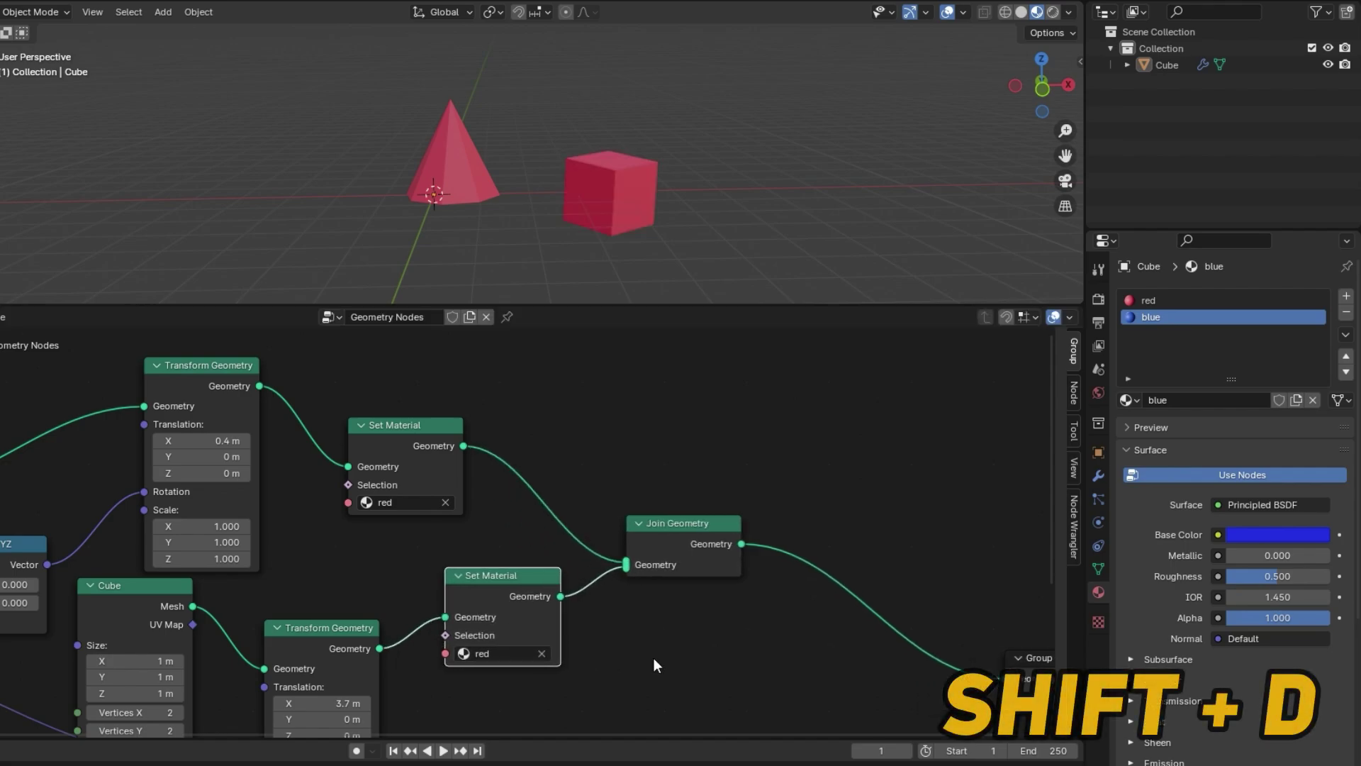
middle_drag(653, 656, 571, 550)
click(419, 546)
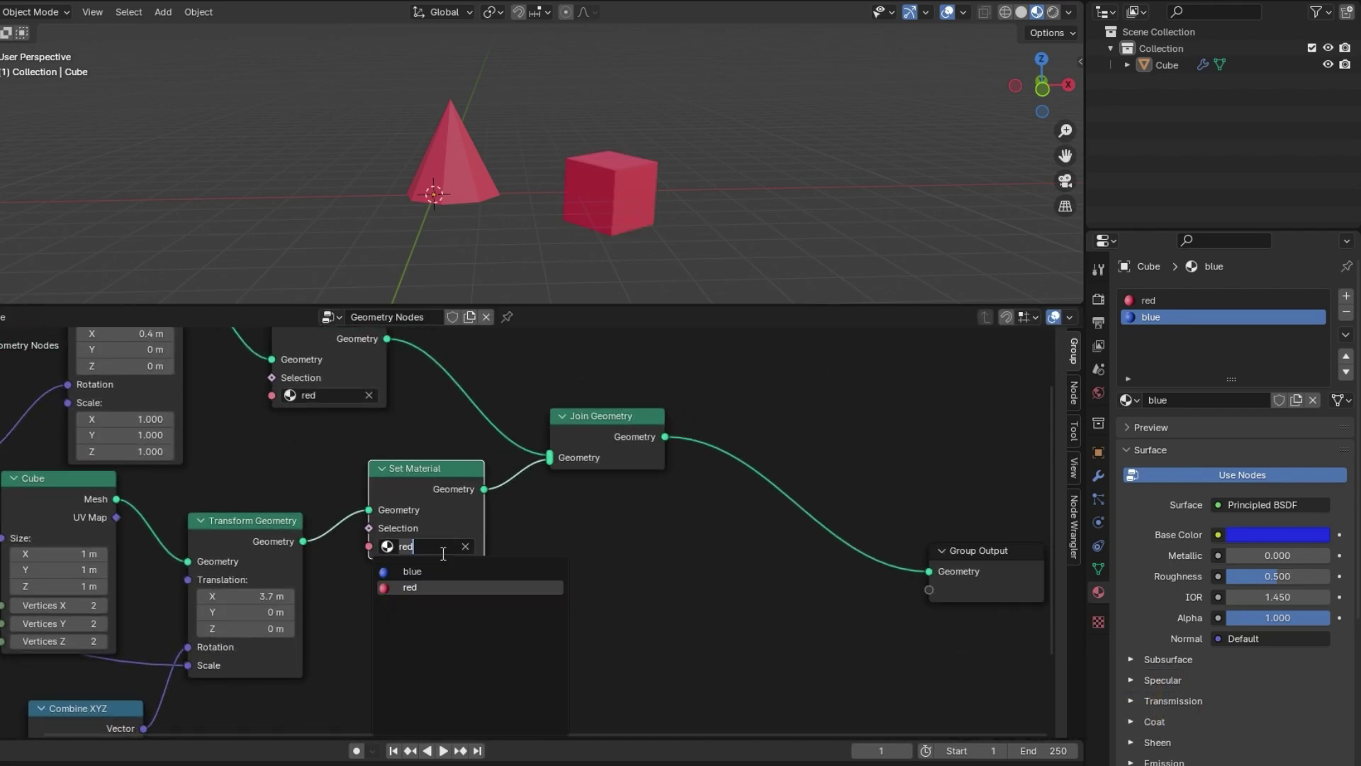
click(445, 572)
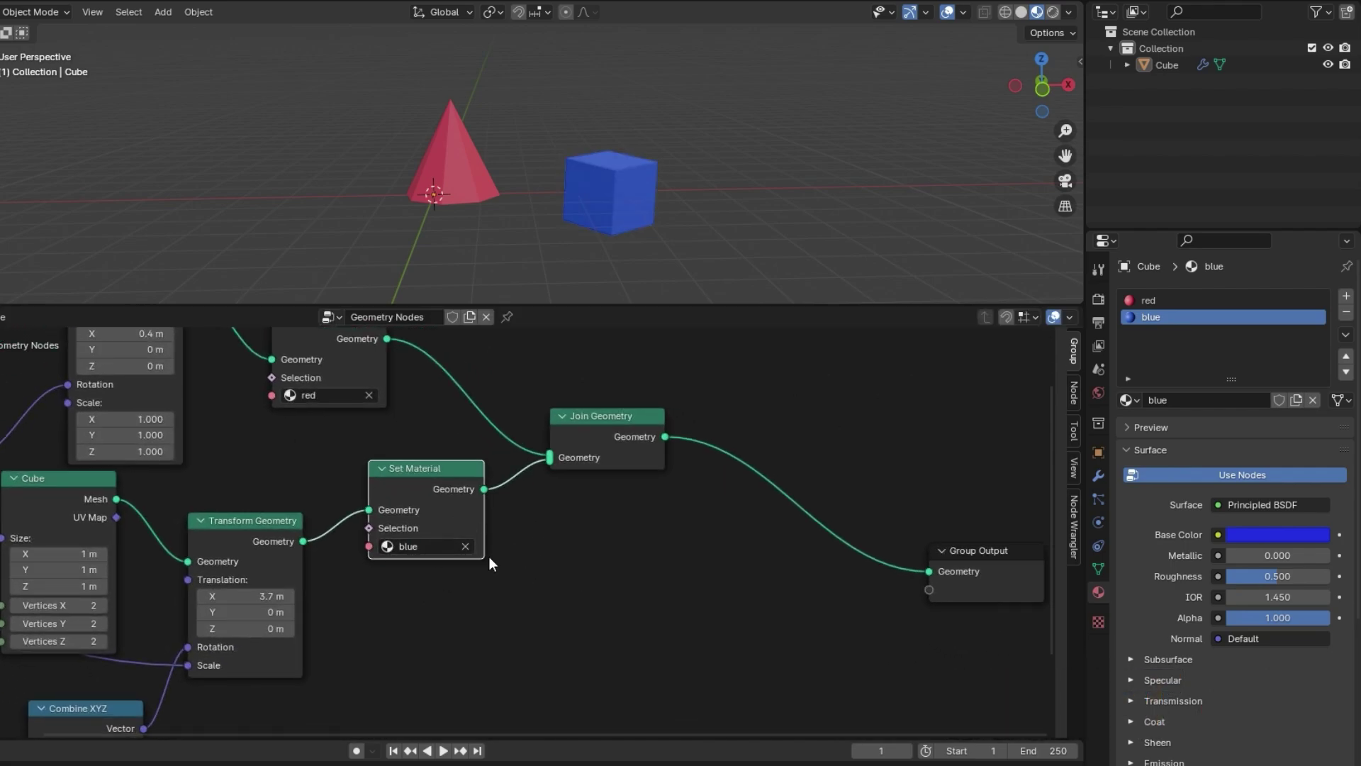
- Try inserting a duplicate of the red Set Material node between Join Geometry and Group Output
middle_drag(606, 234, 604, 248)
scroll(440, 482, down, 2)
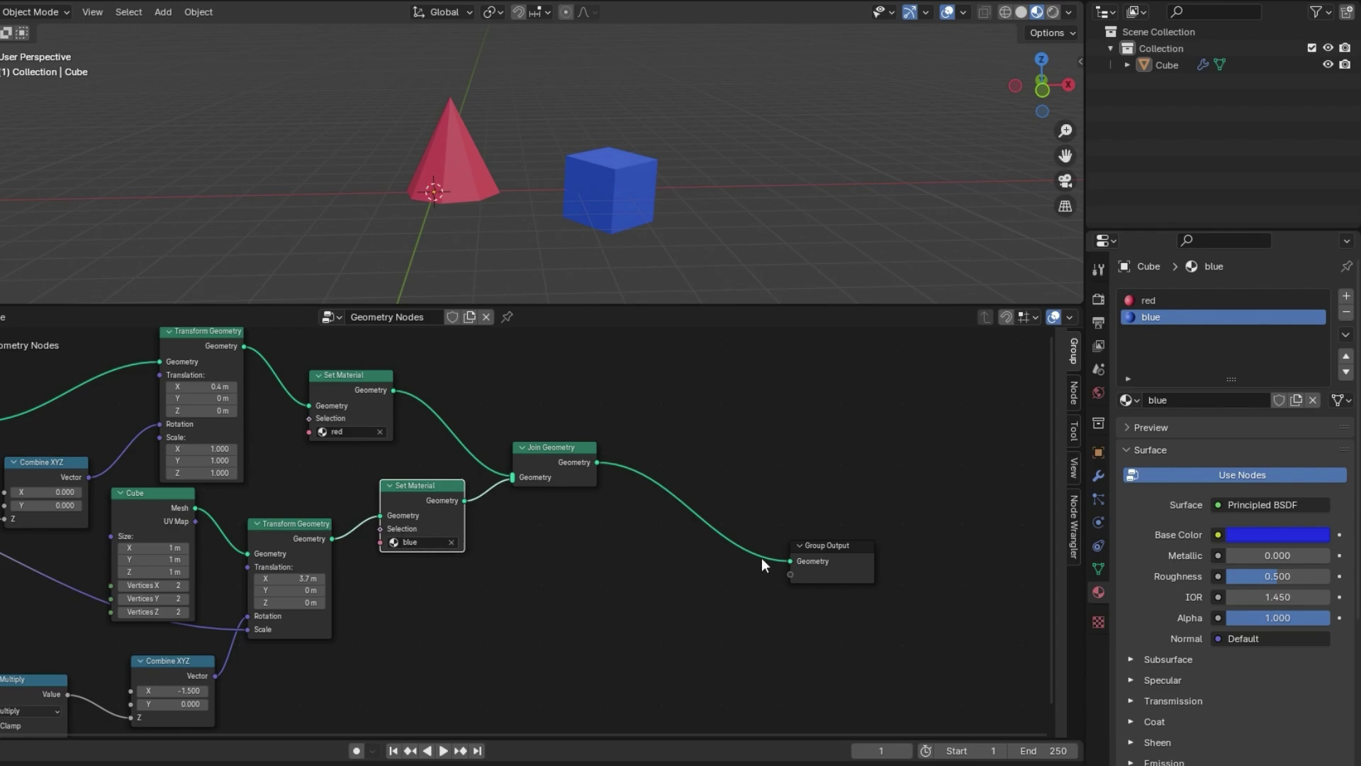
click(694, 593)
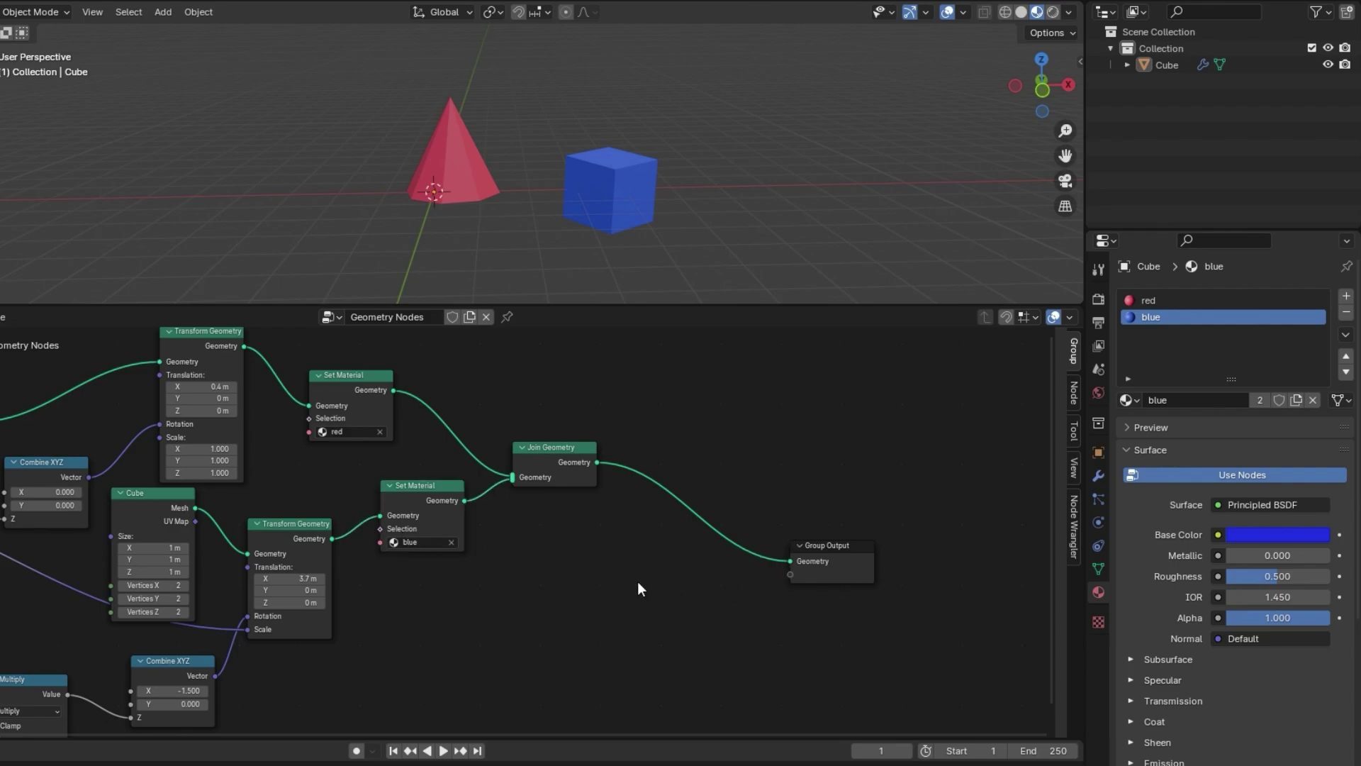
middle_drag(656, 583, 520, 559)
click(259, 376)
key(shift+d)
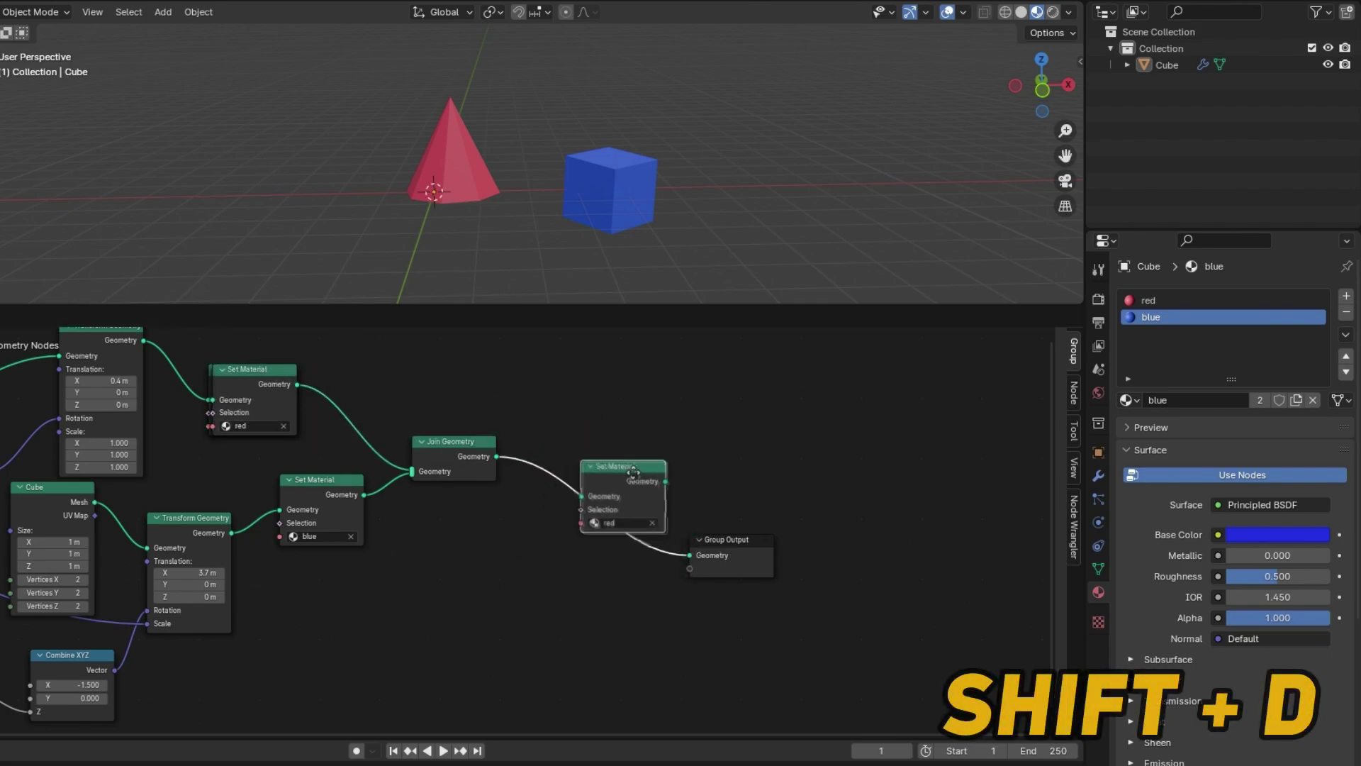
click(606, 485)
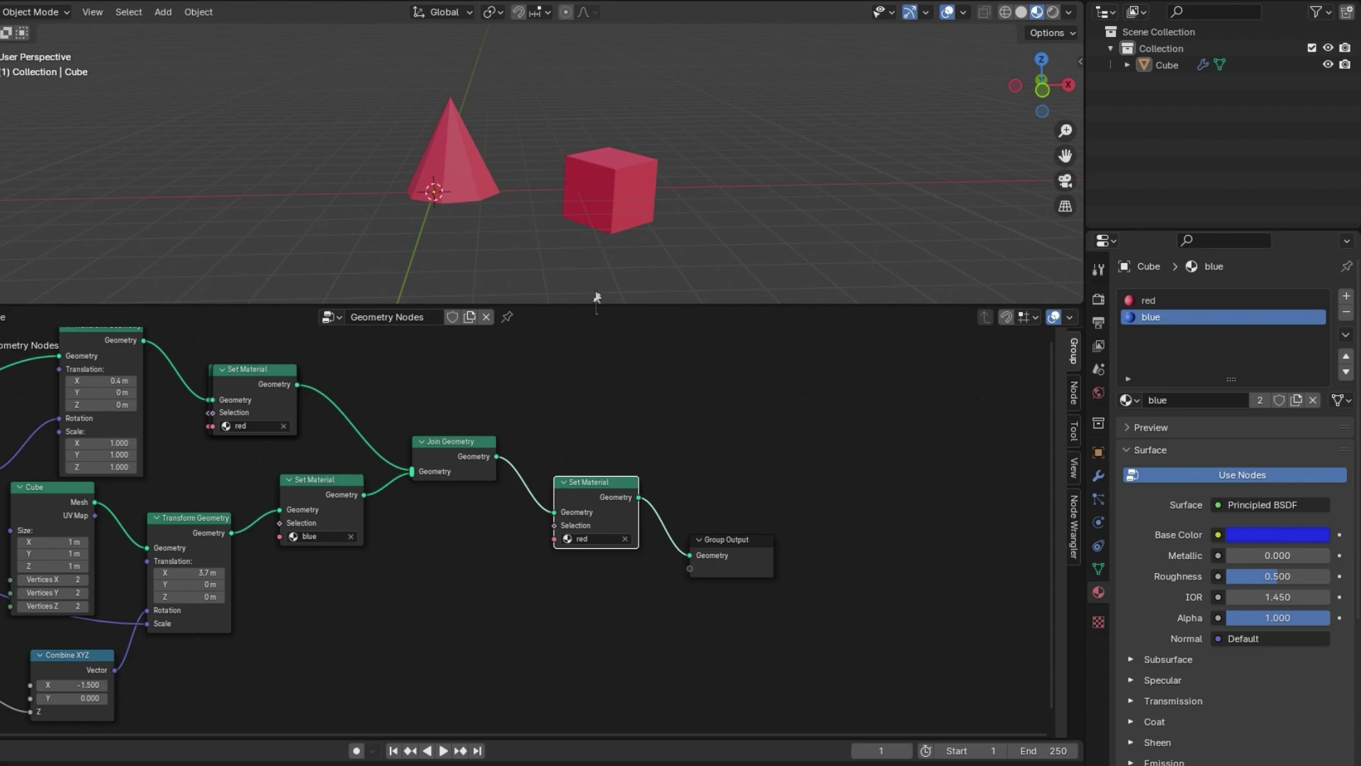
click(300, 487)
click(566, 380)
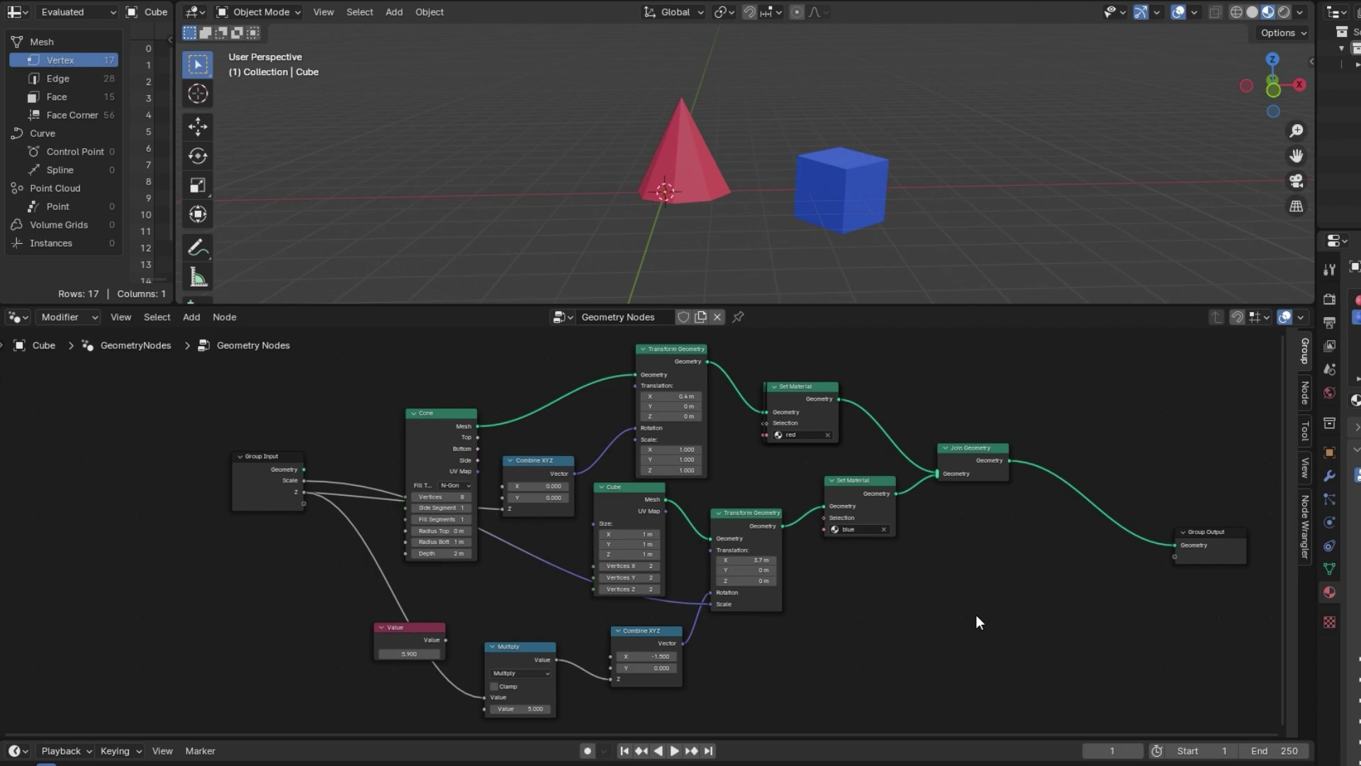
- Unlink the current node group from the cube's modifier and create a new empty one
click(716, 318)
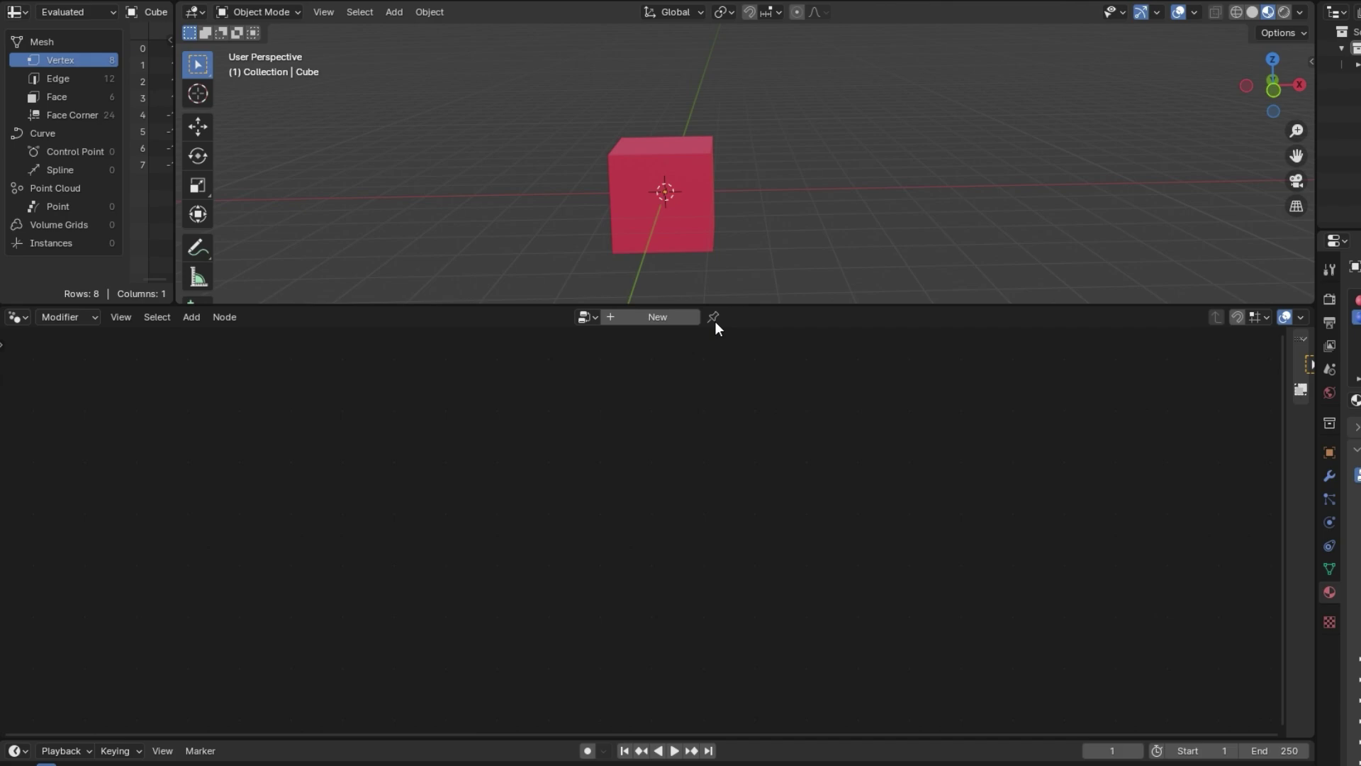
click(666, 316)
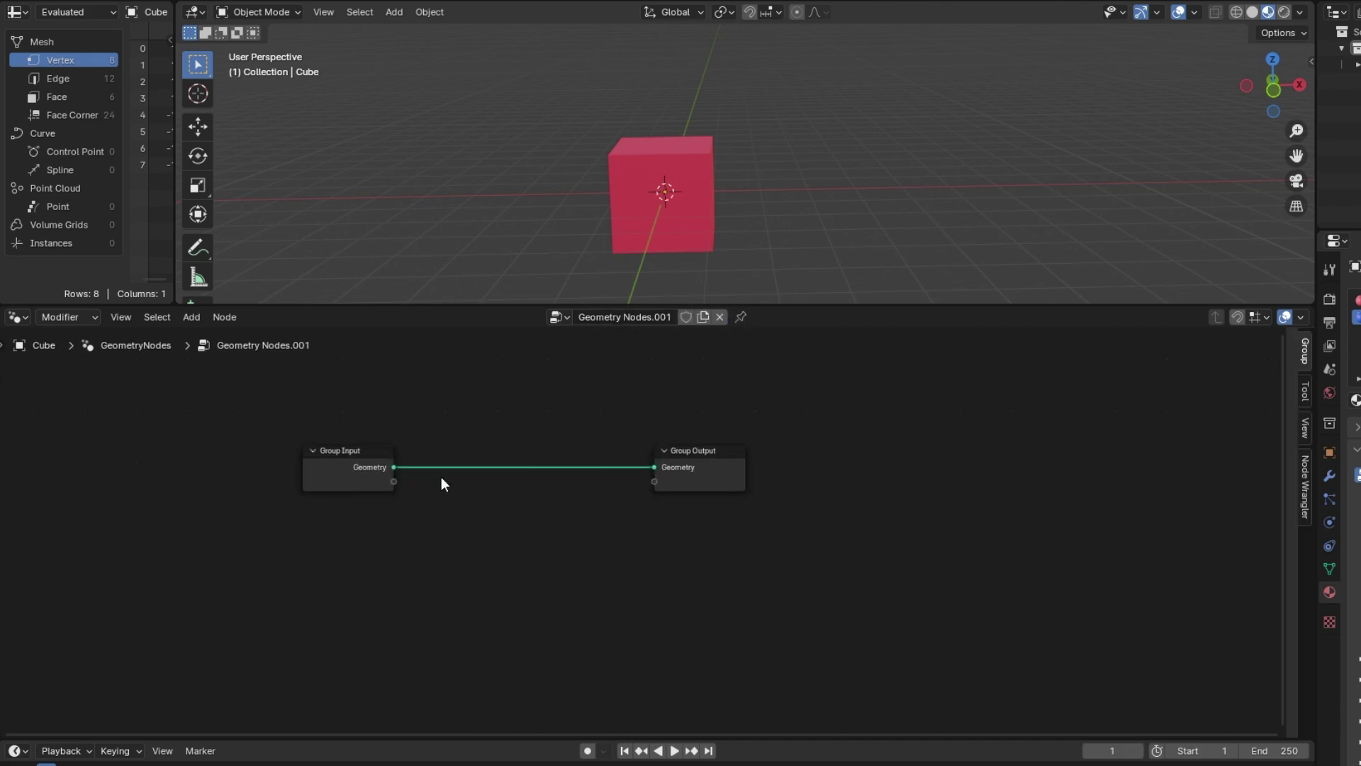
- Switch the cube's modifier back to the original Geometry Nodes group and examine its node network
scroll(441, 482, up, 1)
middle_drag(436, 504, 659, 565)
scroll(660, 565, up, 1)
click(559, 317)
click(586, 341)
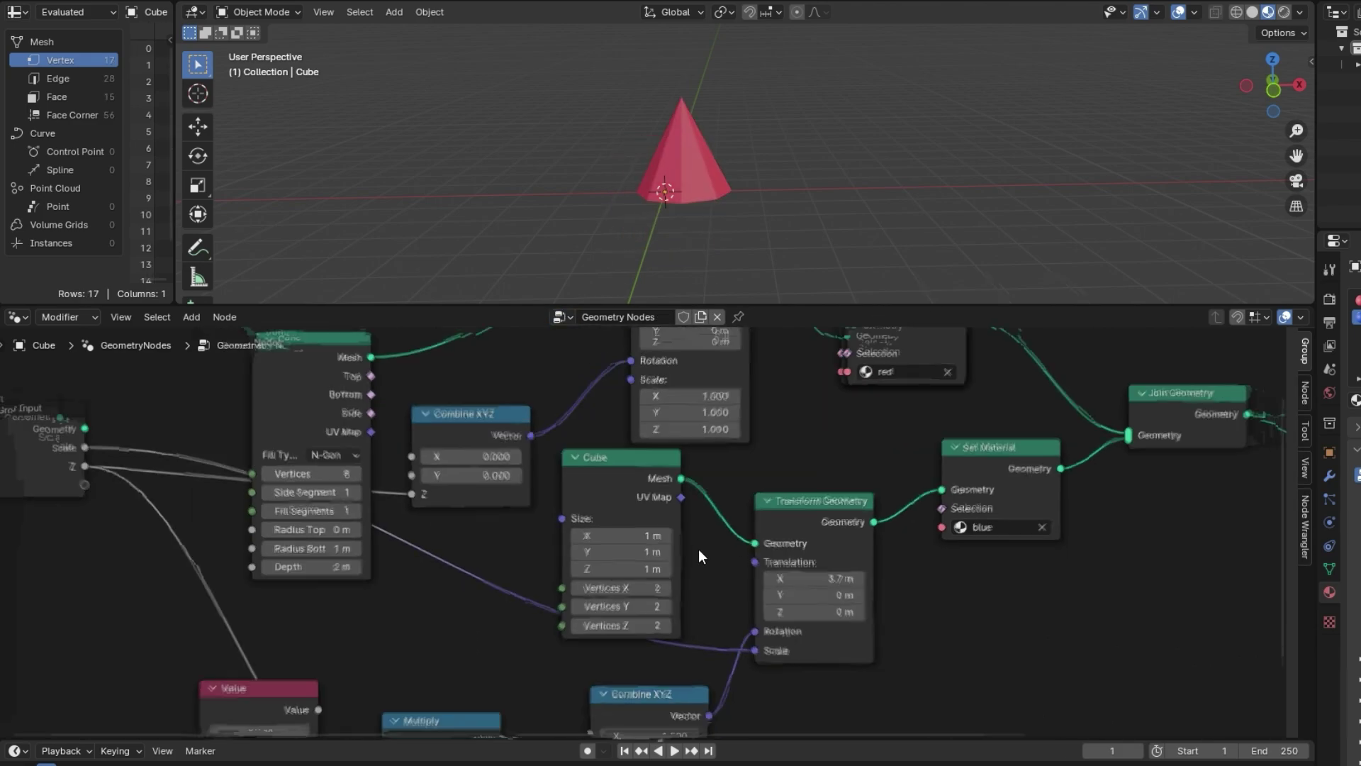
scroll(699, 542, down, 4)
scroll(699, 542, up, 3)
- Enable the fake user on the Geometry Nodes.001 group and leave that group assigned to the cube's modifier
click(562, 316)
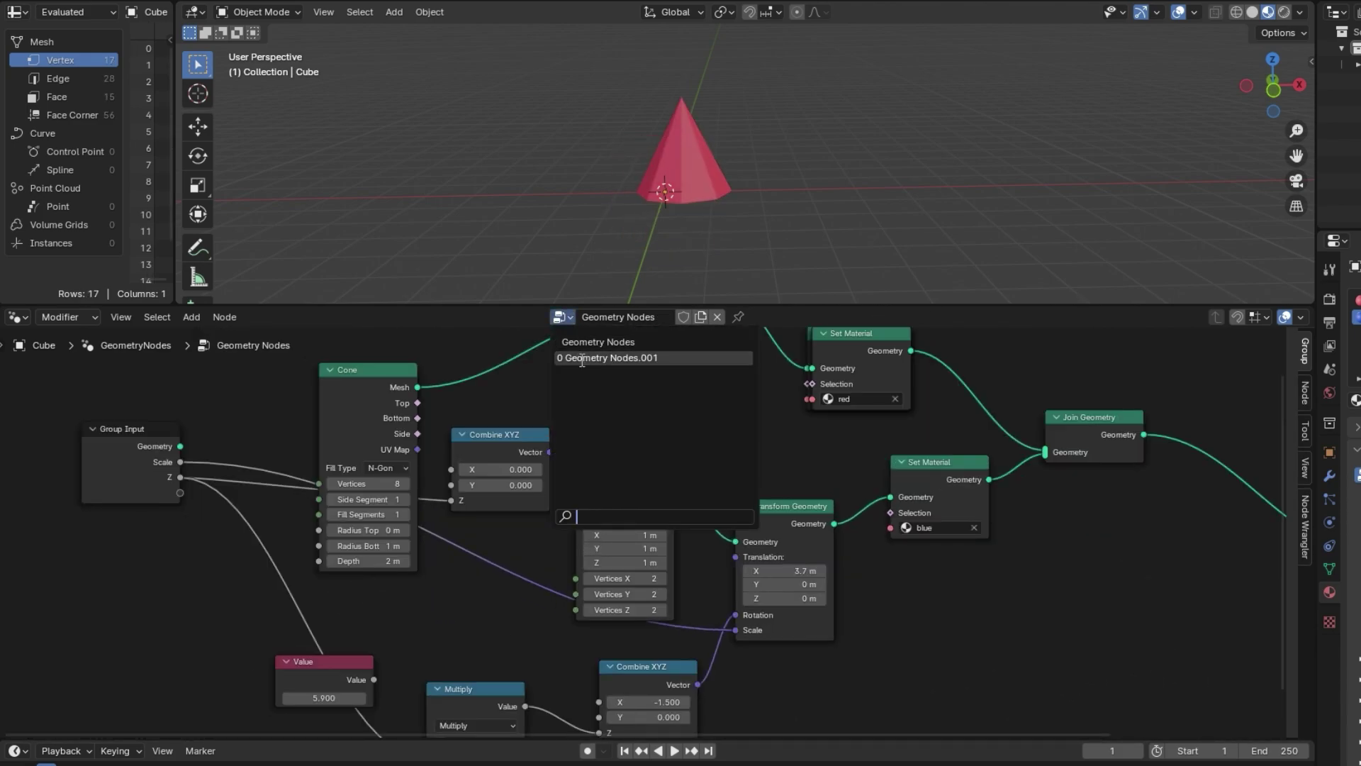
click(582, 358)
click(684, 319)
click(560, 317)
click(655, 345)
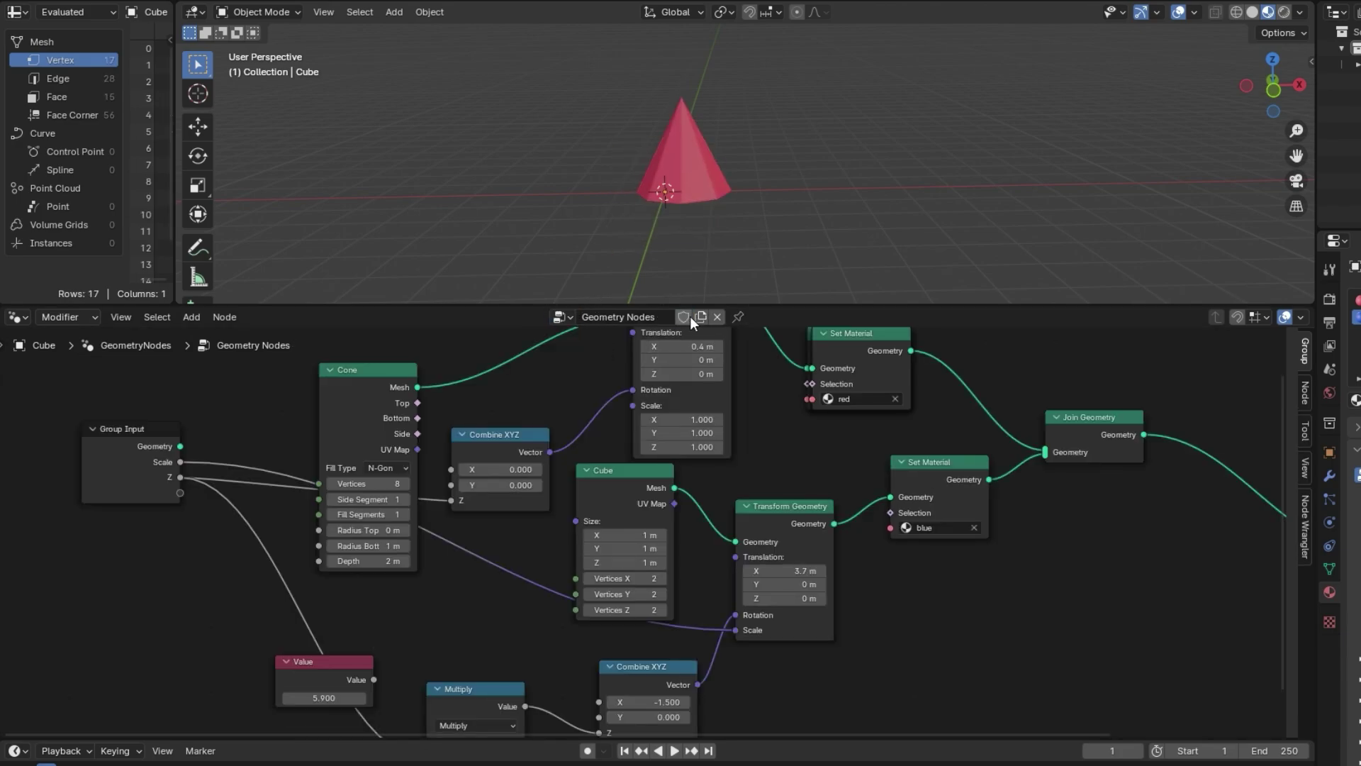
click(560, 317)
click(597, 358)
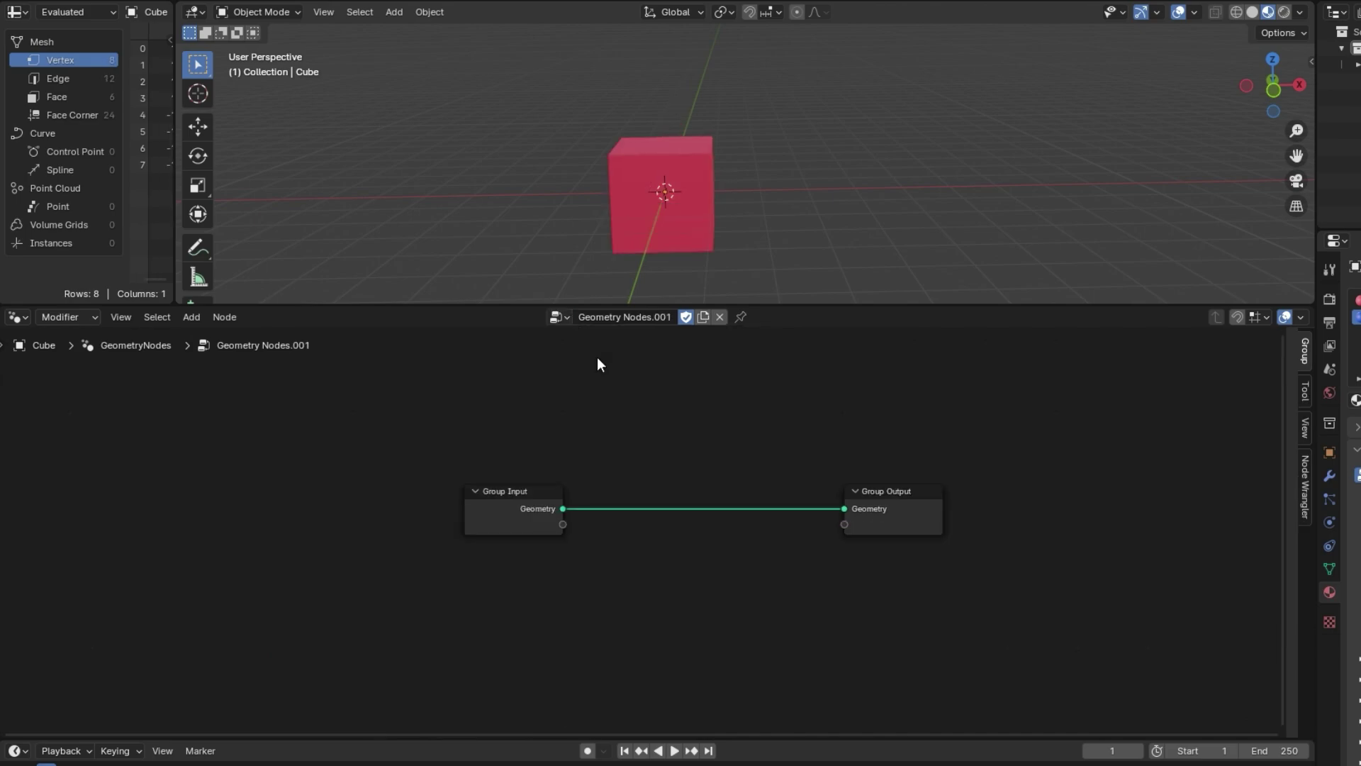
- Rename the Geometry Nodes.001 group as spiky ball
double_click(625, 319)
text(spiky ball)
key(Return)
- Add an Ico Sphere node above the link between Group Input and Group Output
mouse_move(674, 215)
middle_down()
mouse_move(650, 214)
mouse_move(678, 212)
middle_up()
drag(1297, 155, 1354, 141)
key(shift+a)
text(sico)
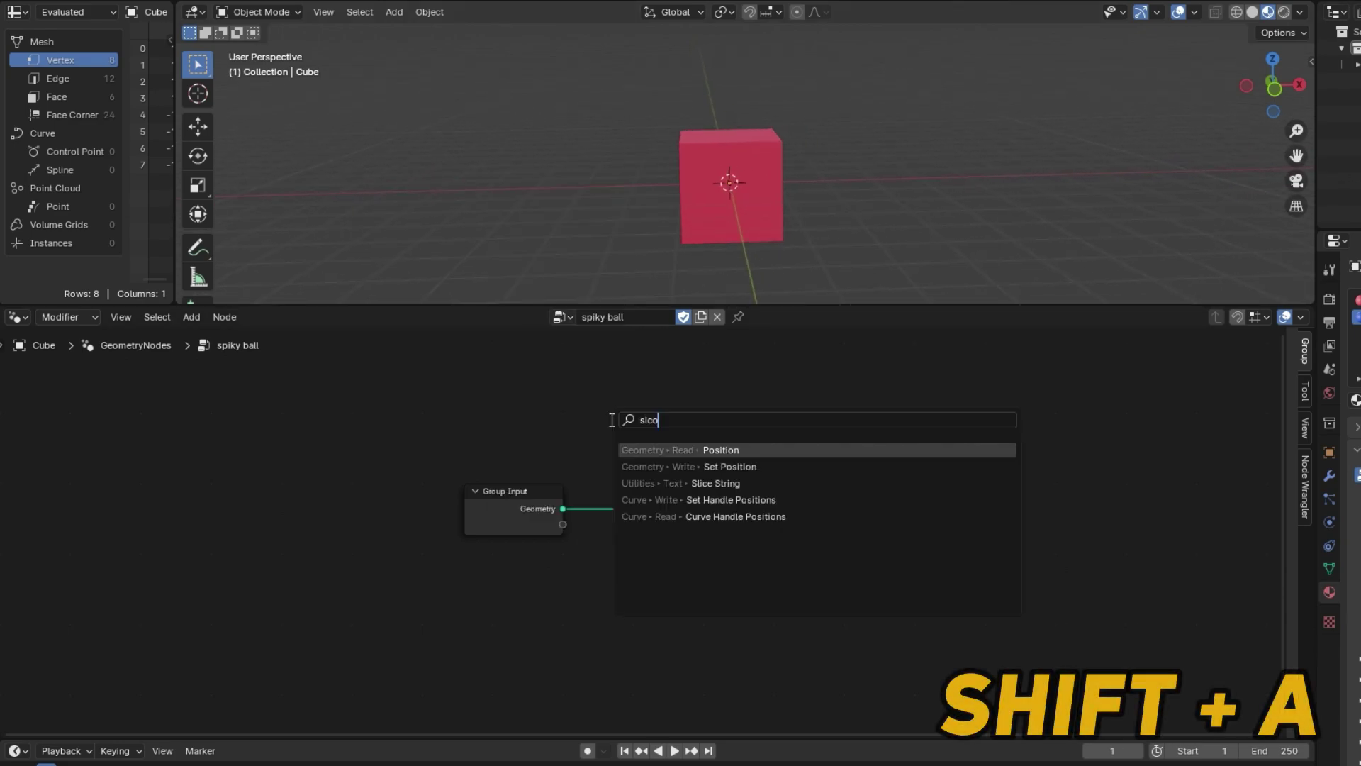
key(BackSpace)
key(BackSpace)
key(BackSpace)
key(BackSpace)
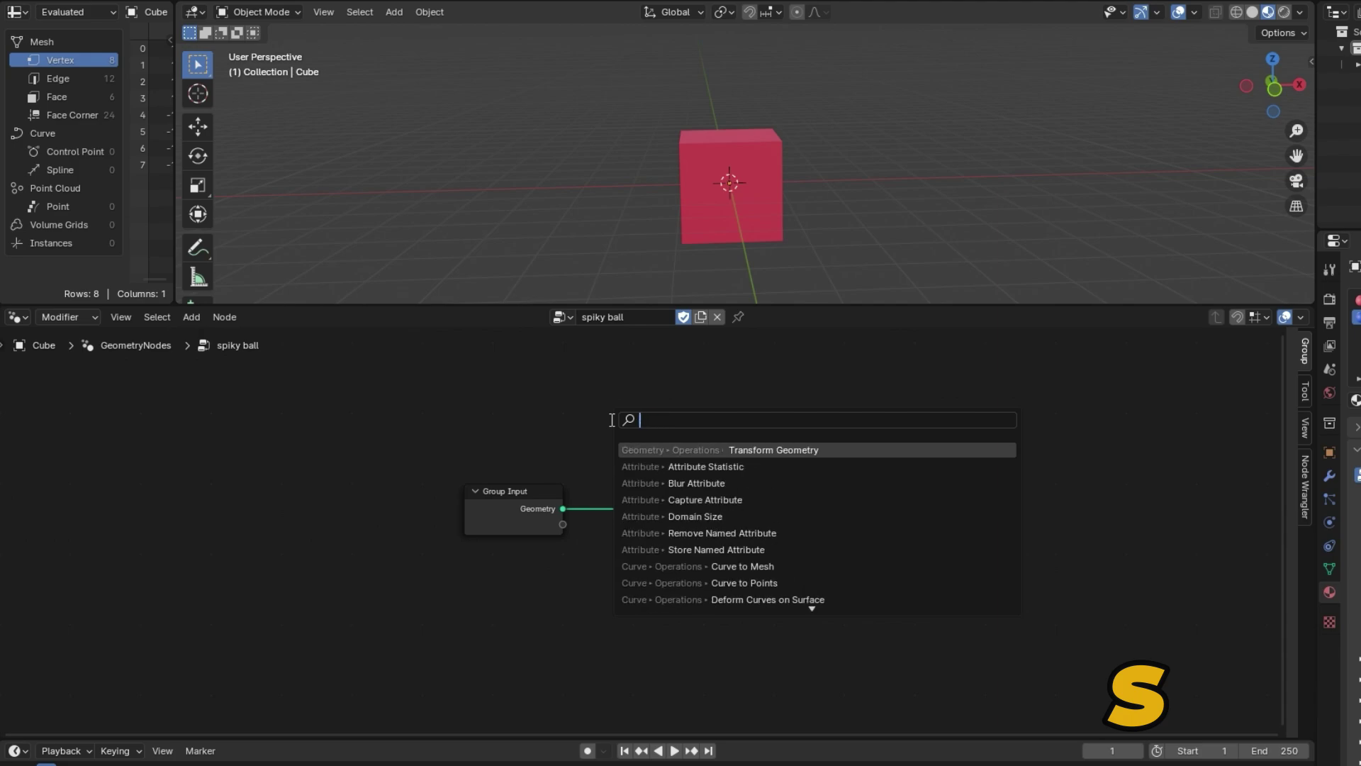
text(ico)
key(Return)
click(647, 398)
- Connect the Ico Sphere's Mesh output to the Group Output's Geometry and set its subdivisions to 3
drag(748, 413, 845, 509)
scroll(764, 218, up, 1)
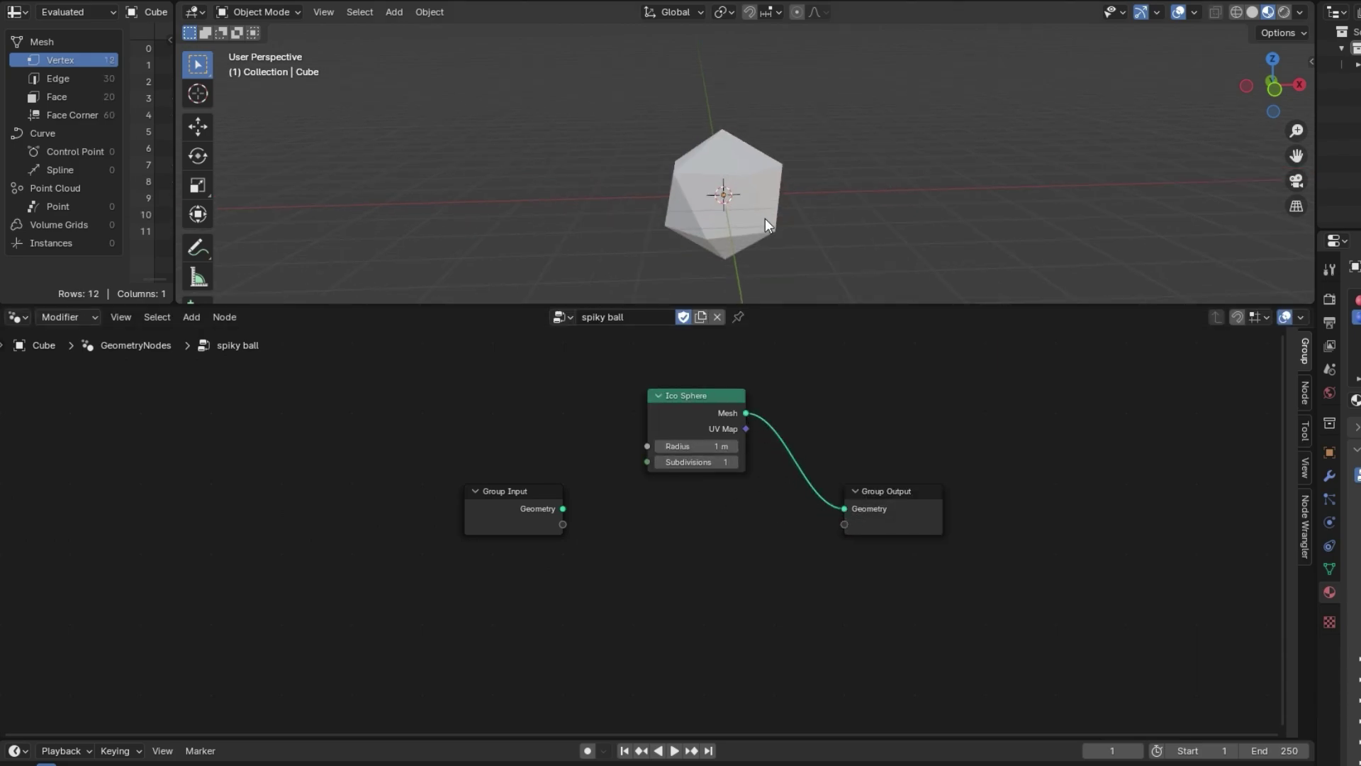
middle_drag(766, 218, 755, 262)
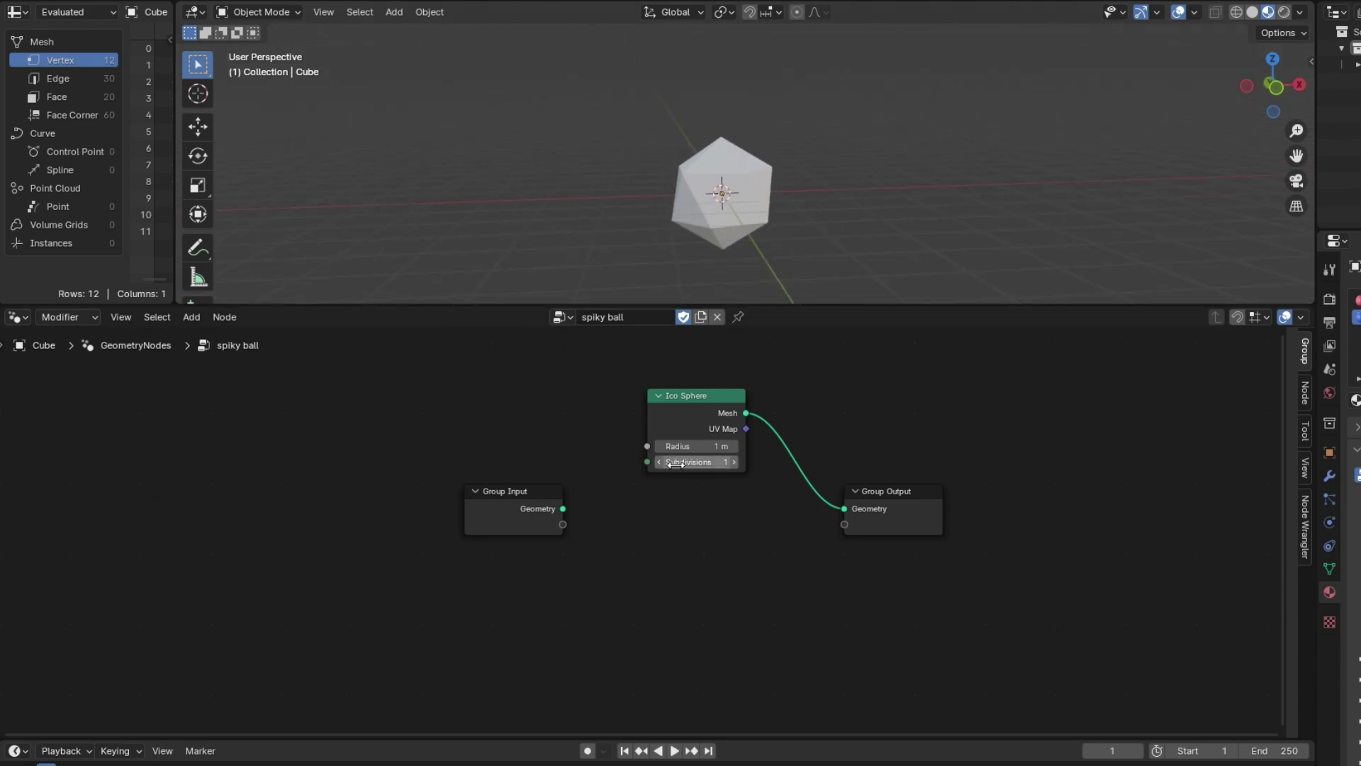
drag(691, 461, 720, 462)
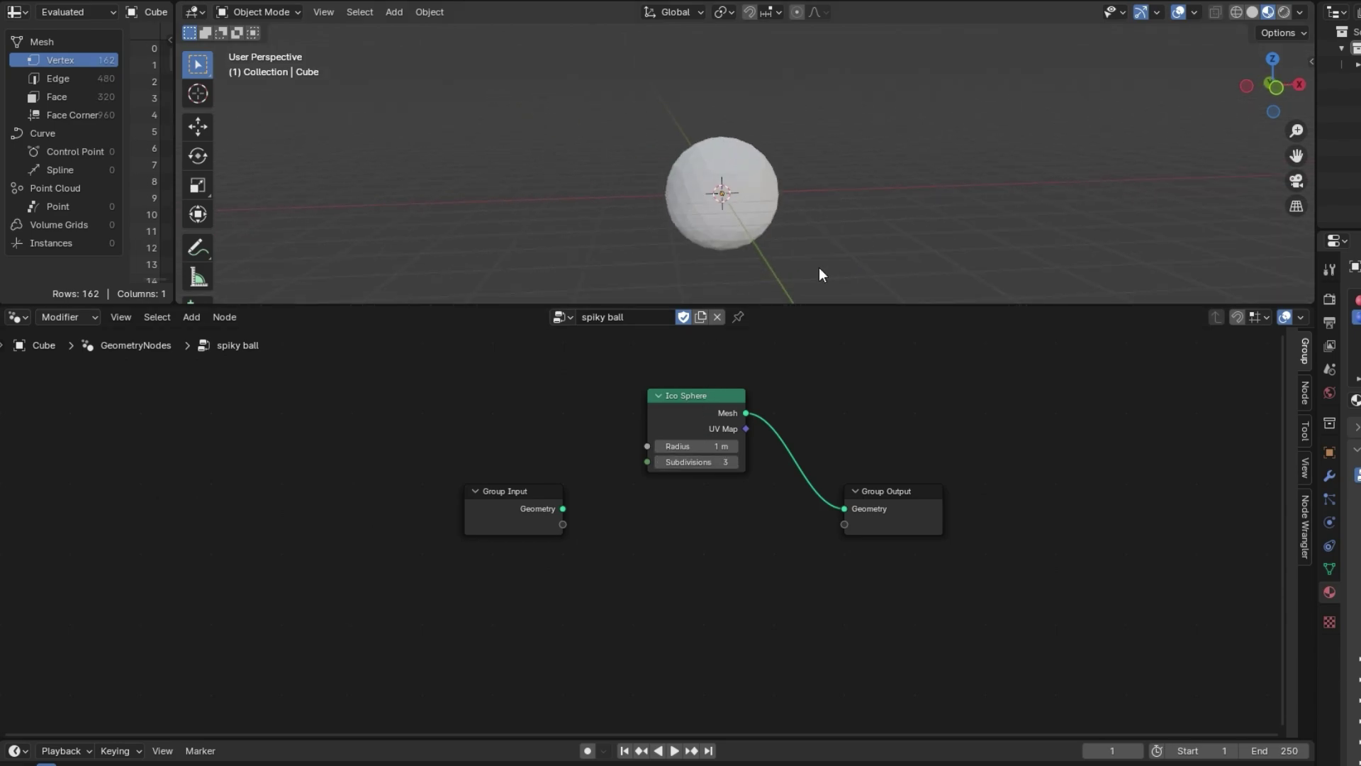
middle_drag(824, 224, 831, 223)
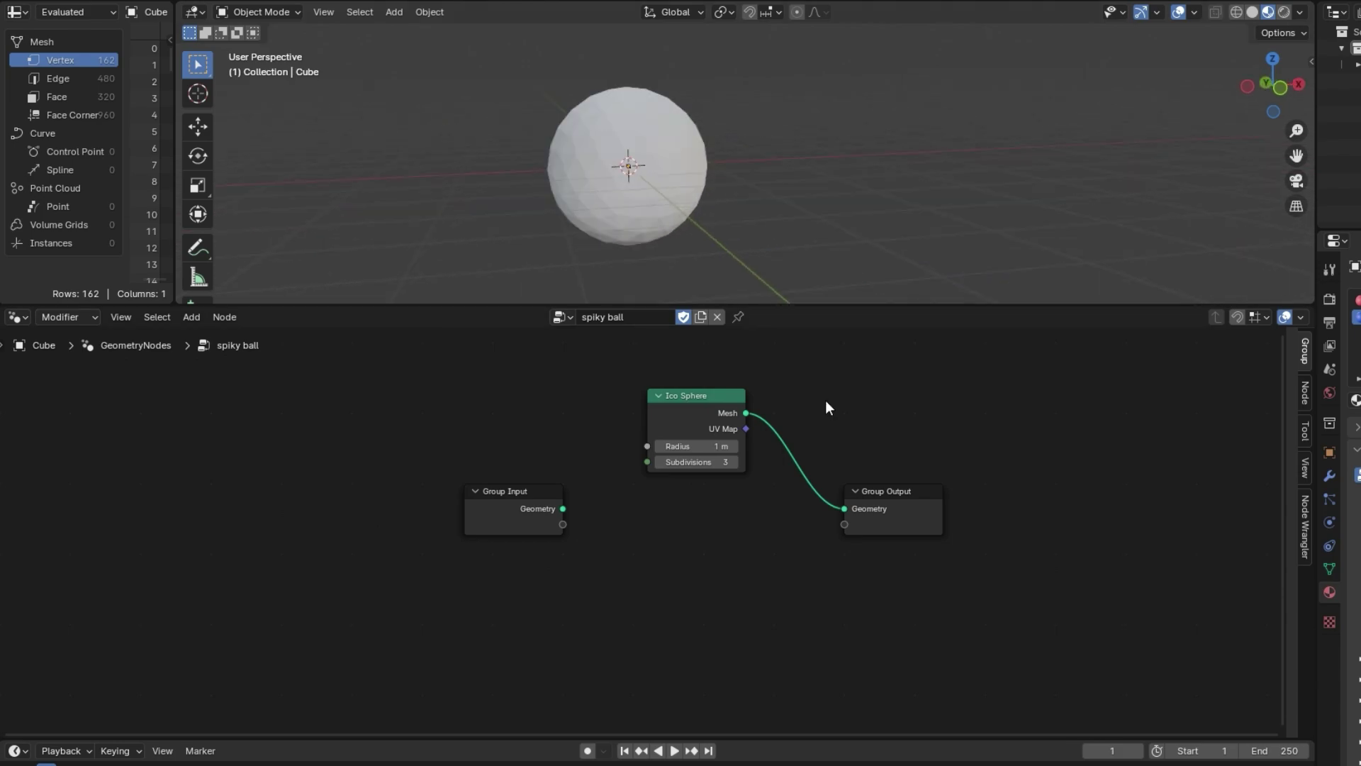
- Move the Ico Sphere node aside and insert an Extrude Mesh node on the link between it and Group Output
scroll(822, 417, up, 2)
middle_drag(820, 420, 739, 448)
drag(593, 400, 518, 402)
key(shift+a)
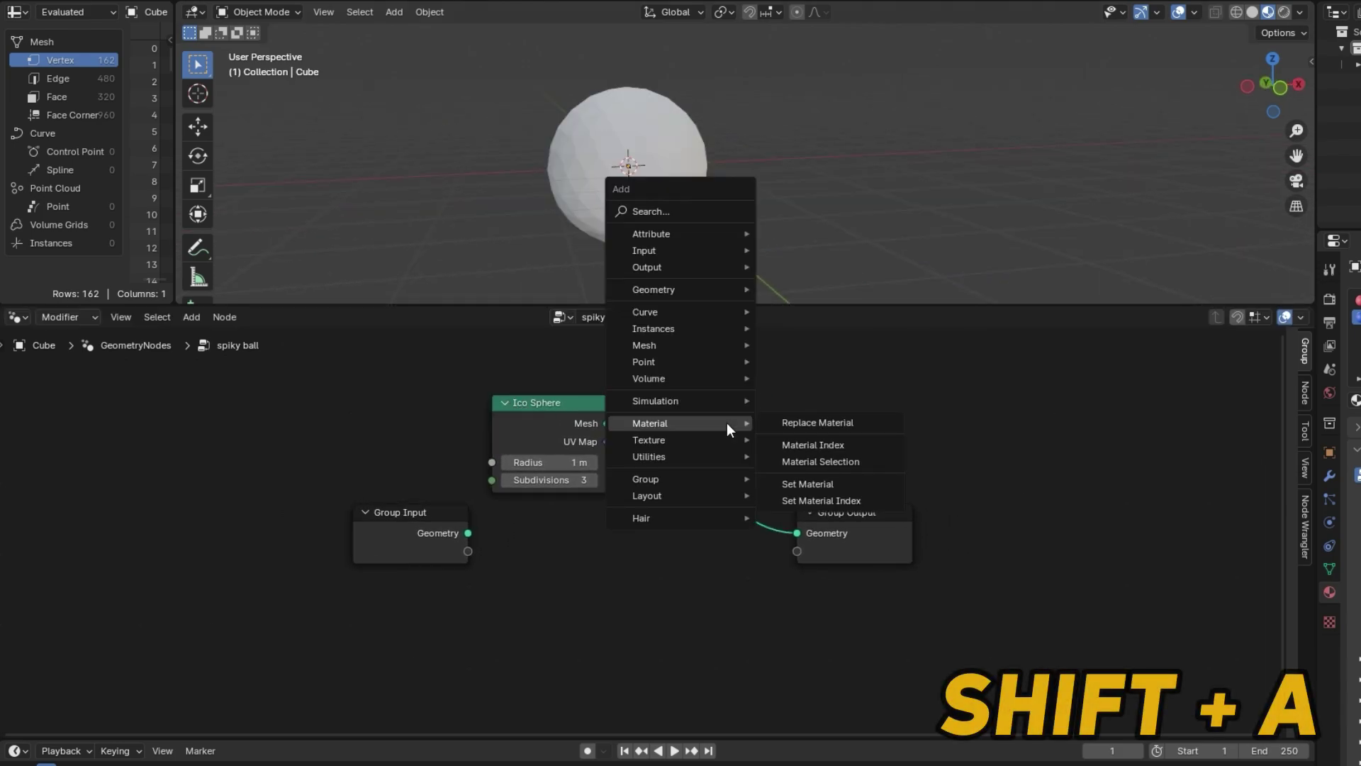
mouse_move(737, 345)
mouse_move(780, 403)
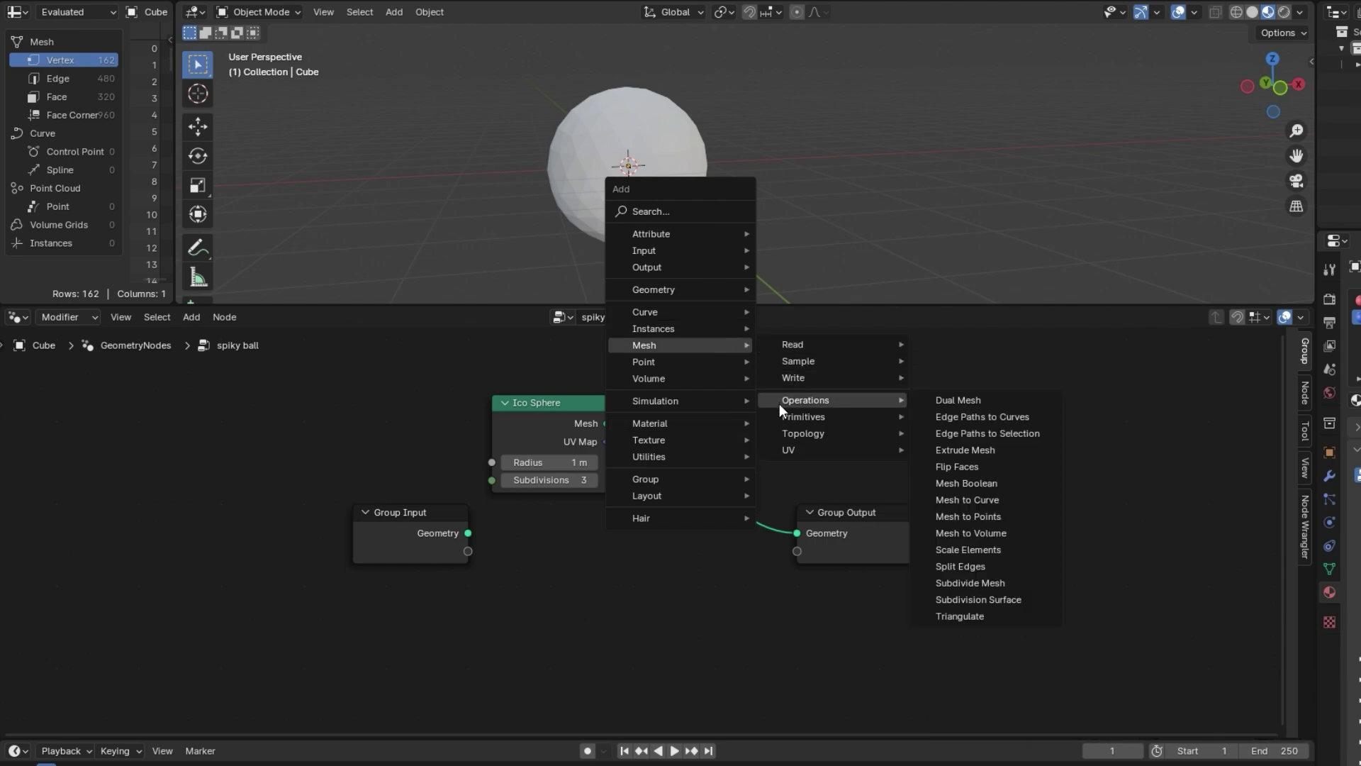
click(980, 450)
click(671, 411)
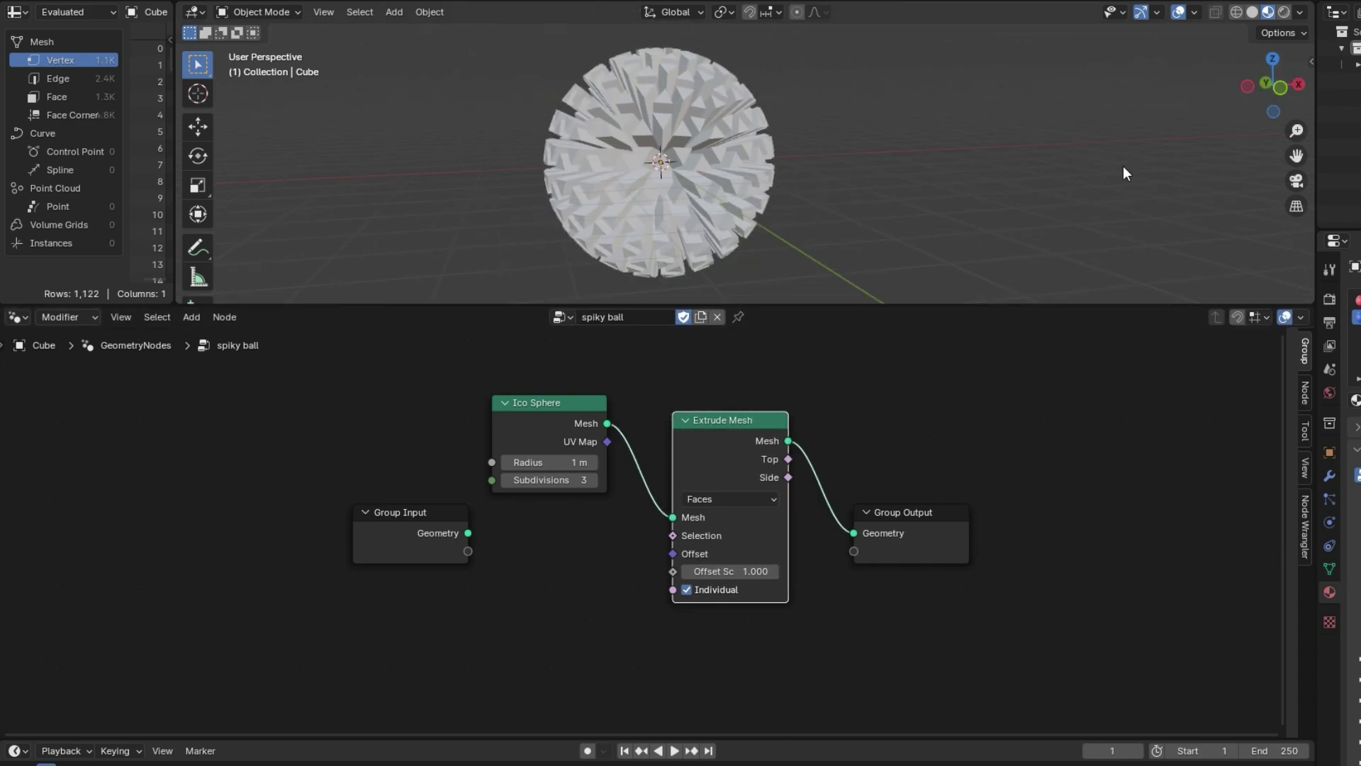
- Switch the viewport to solid shading and try Extrude Mesh with Individual off and an Offset Scale of 0.400
click(1250, 12)
mouse_move(827, 180)
middle_down()
mouse_move(930, 180)
mouse_move(640, 171)
middle_up()
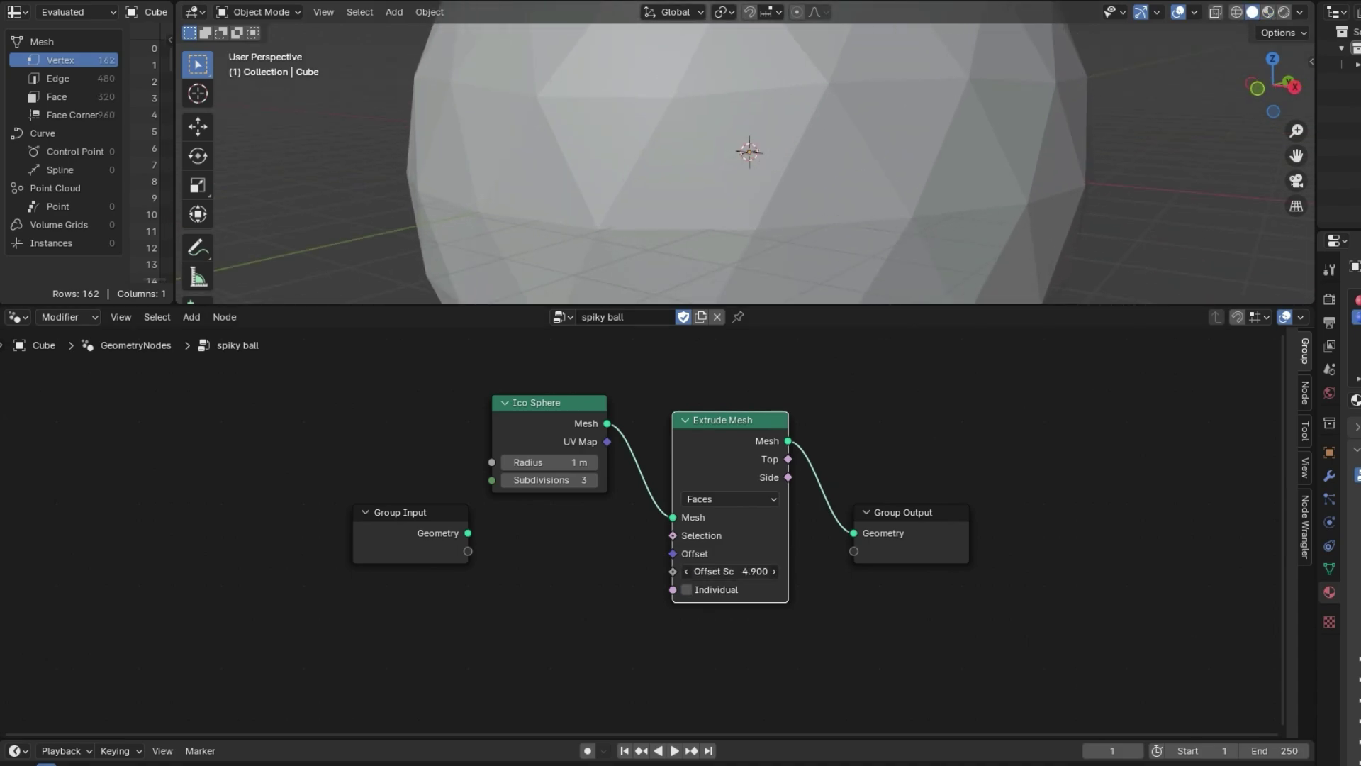
mouse_move(730, 571)
mouse_down()
mouse_move(701, 570)
mouse_move(730, 571)
mouse_up()
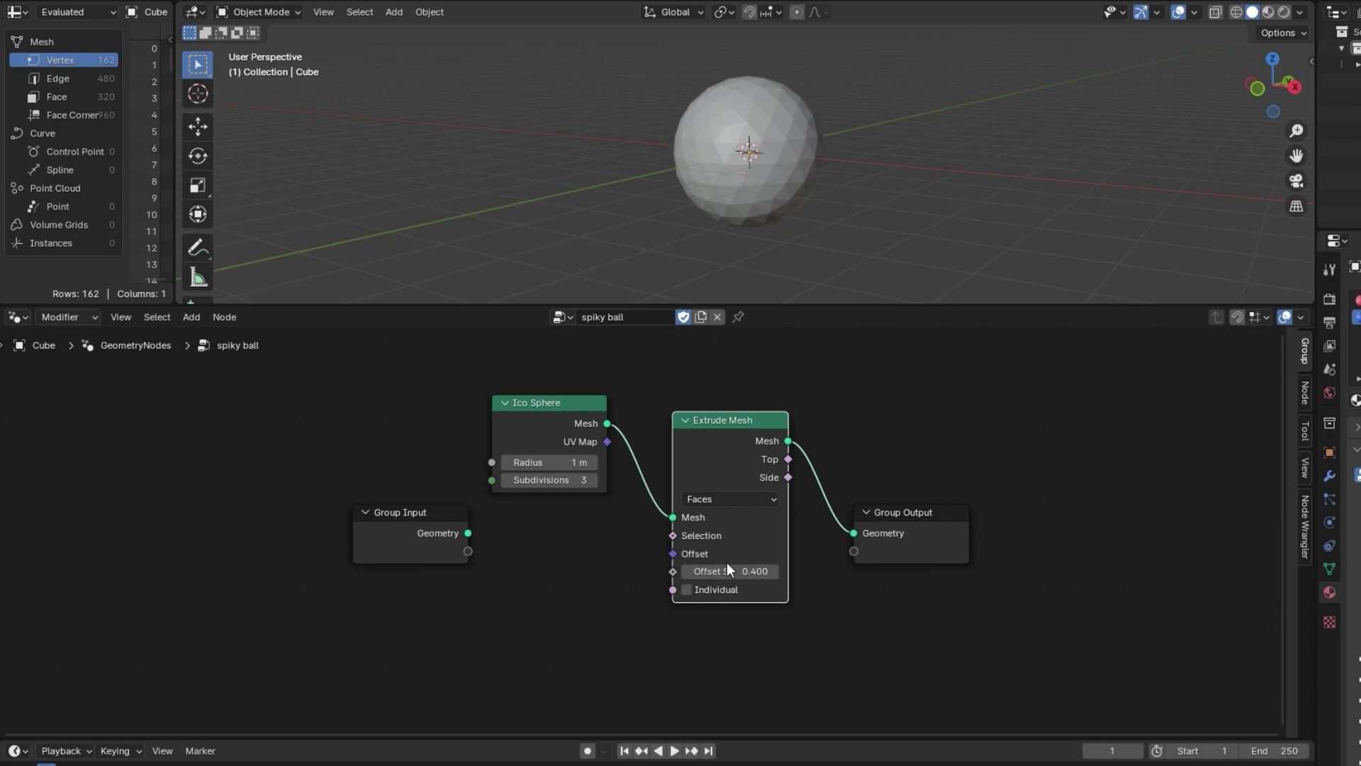
click(699, 591)
click(699, 591)
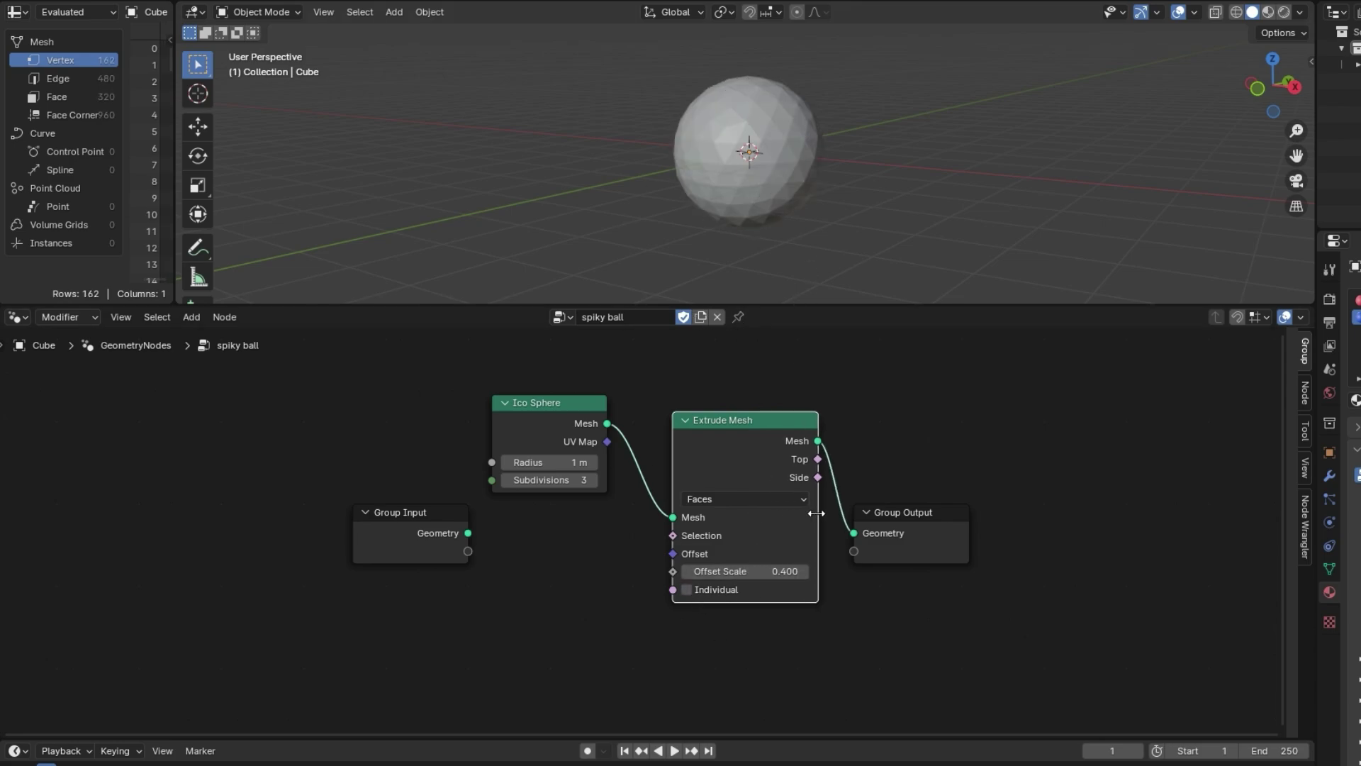
- Widen the Extrude Mesh node, reset its Offset Scale to 1.000 and enable Individual
drag(817, 513, 826, 514)
key(BackSpace)
click(701, 591)
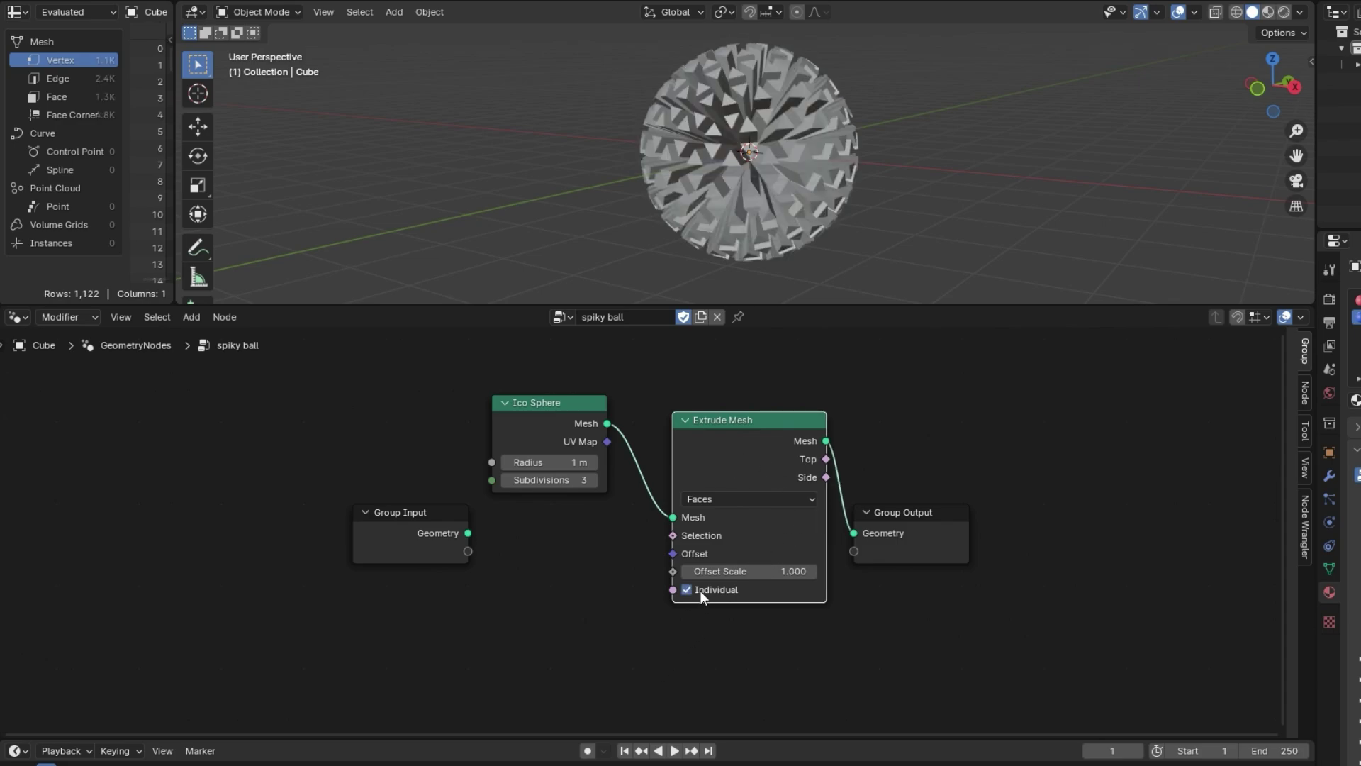
- Add a Random Value node below Group Input and connect its Value output to Extrude Mesh's Offset Scale
click(545, 593)
middle_drag(528, 611, 628, 575)
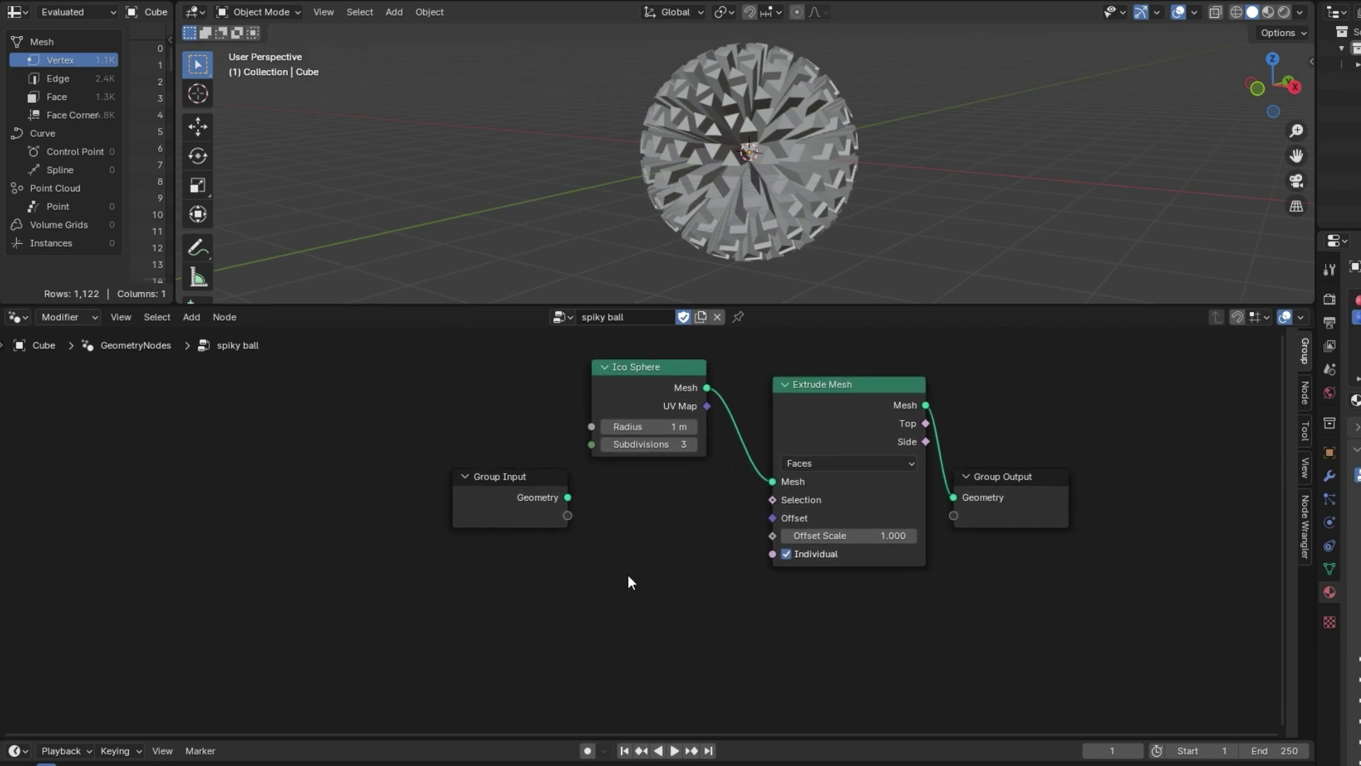
key(shift+a)
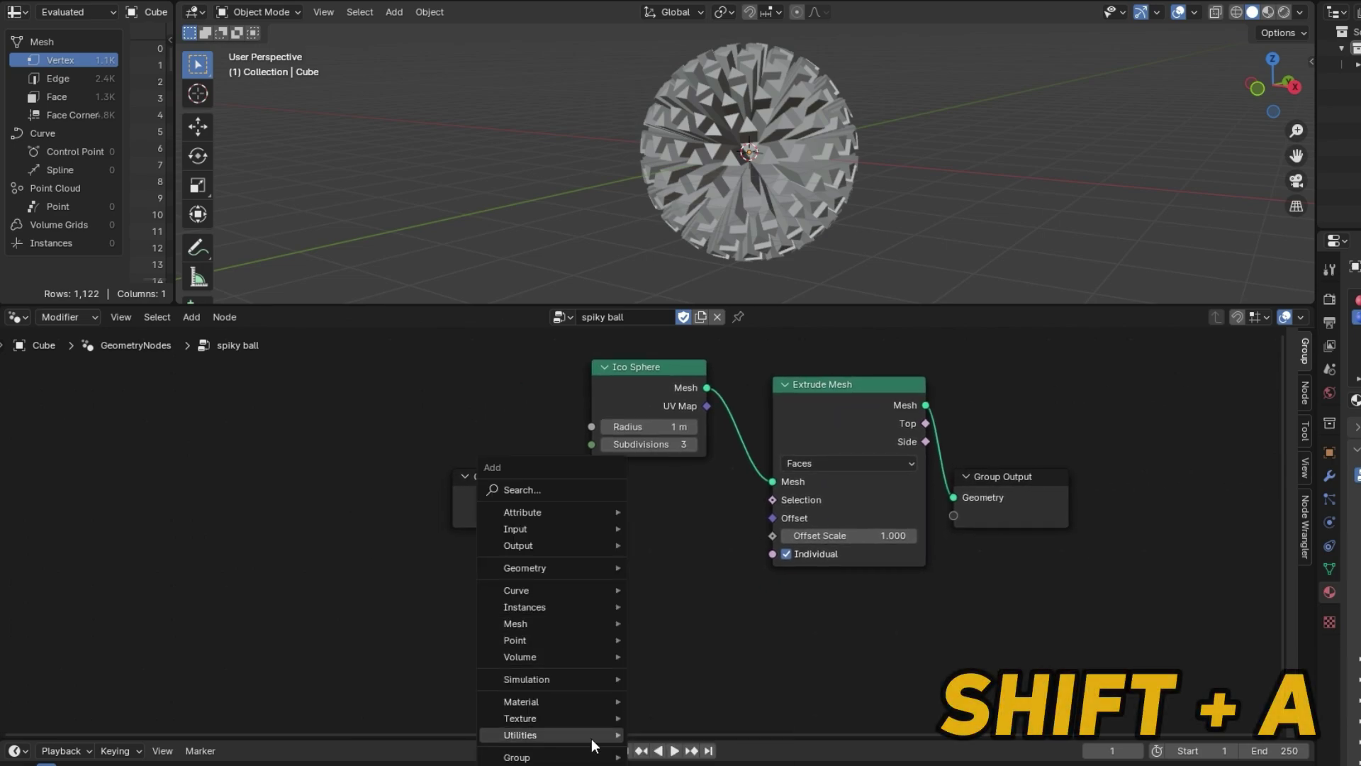
mouse_move(591, 735)
click(679, 702)
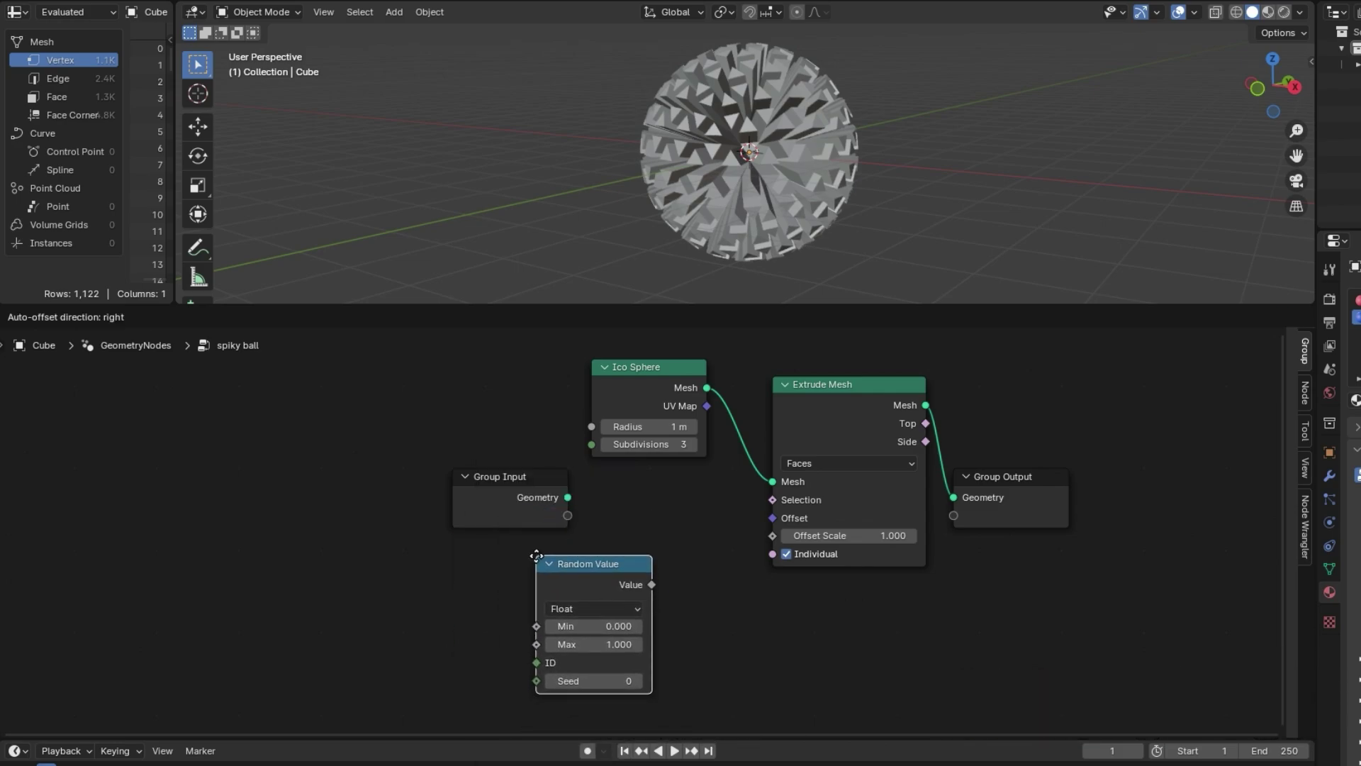
click(516, 562)
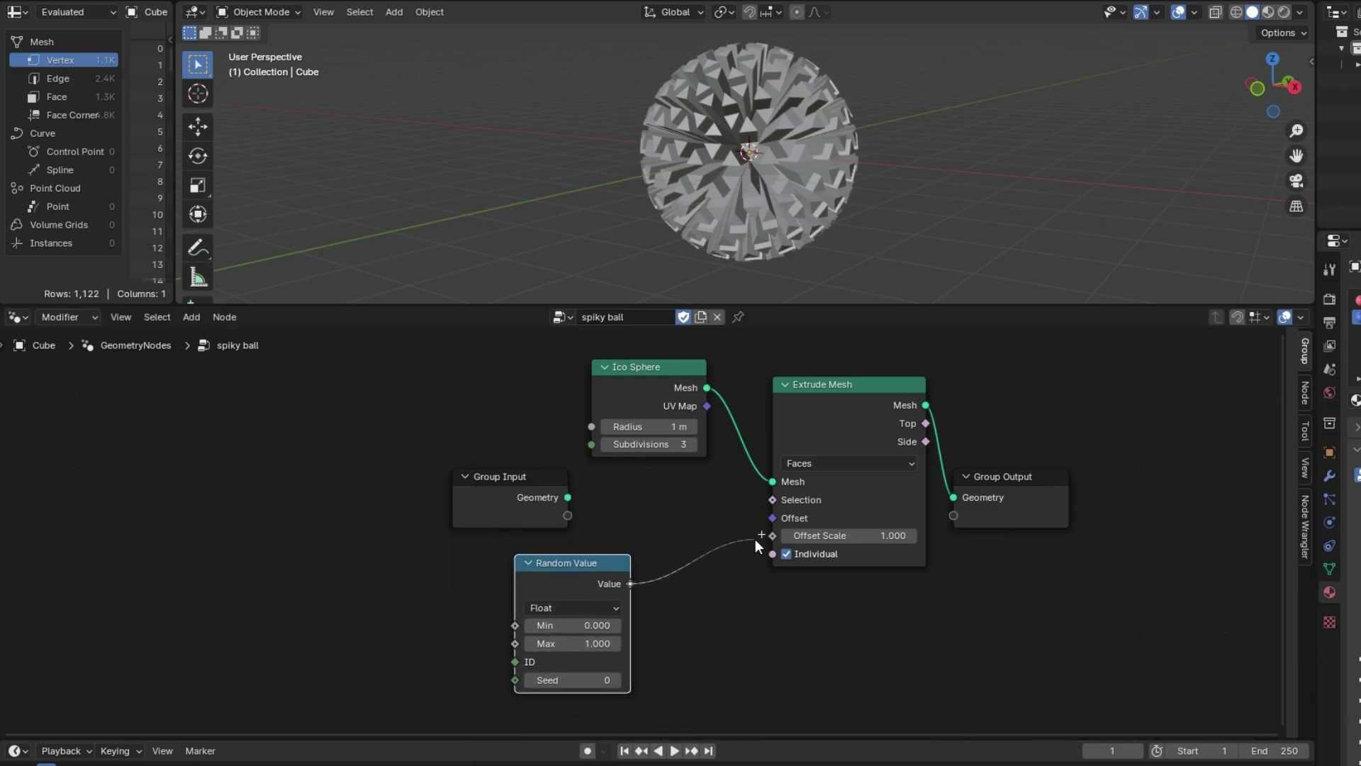
drag(757, 540, 763, 536)
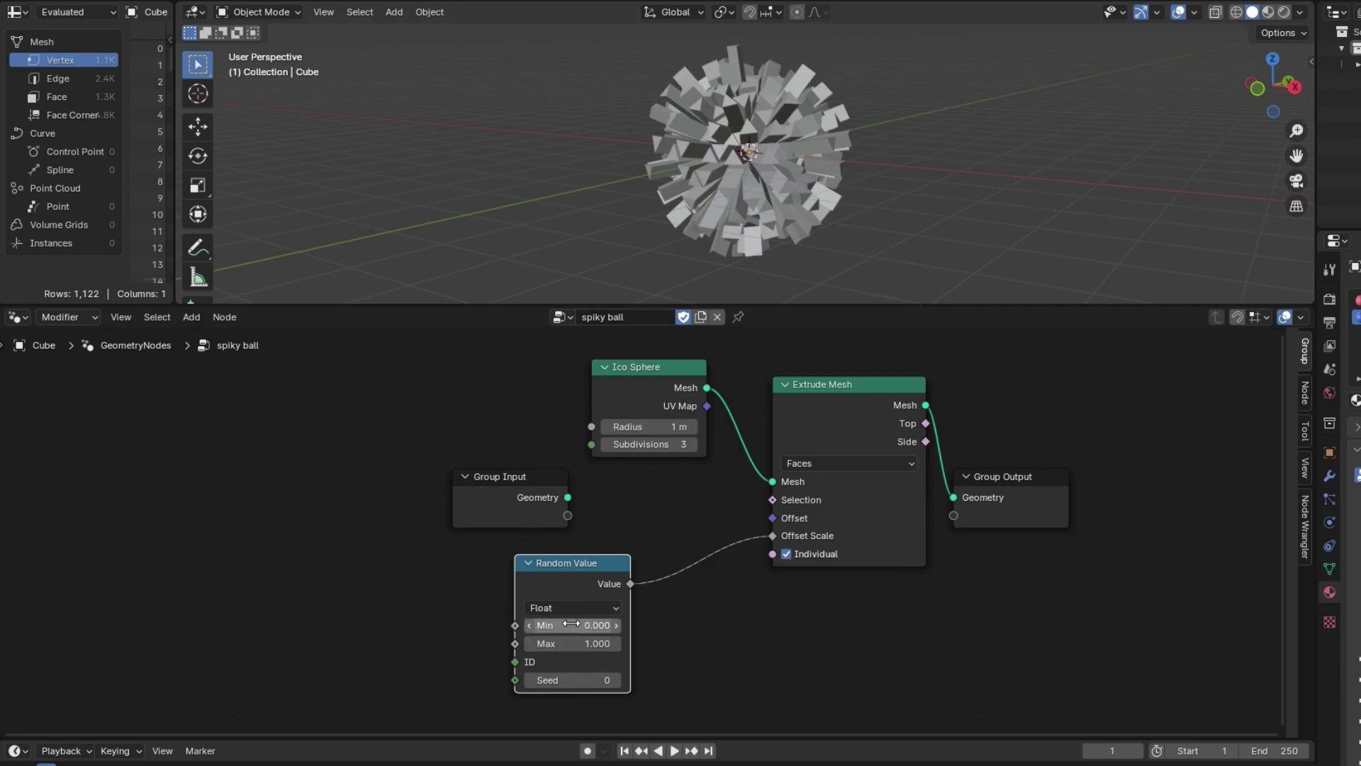
- Experiment with the Random Value range, set Min to 0 and Max to 1, and change the seed to -21
mouse_move(560, 625)
mouse_down()
mouse_move(610, 625)
mouse_move(571, 625)
mouse_move(596, 625)
mouse_move(600, 643)
mouse_move(576, 646)
mouse_up()
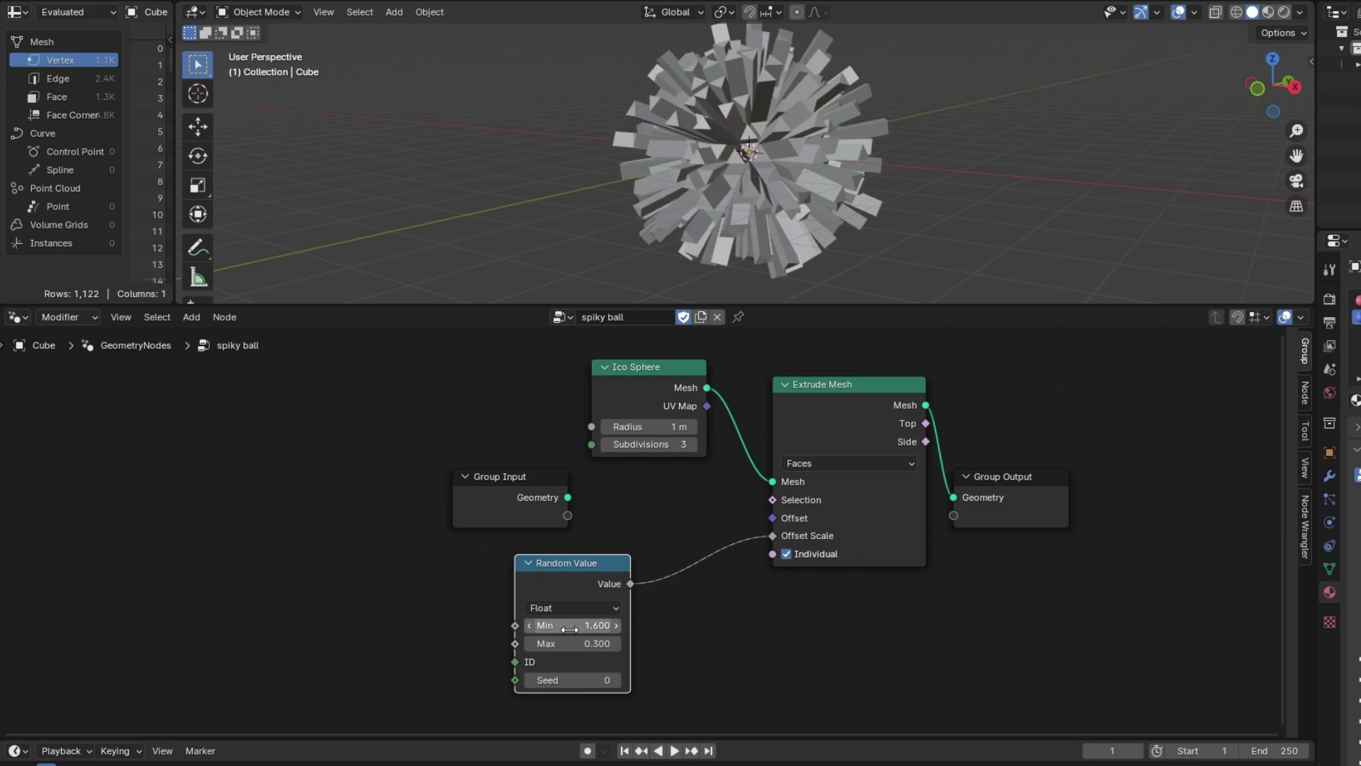
click(568, 628)
text(0)
key(Return)
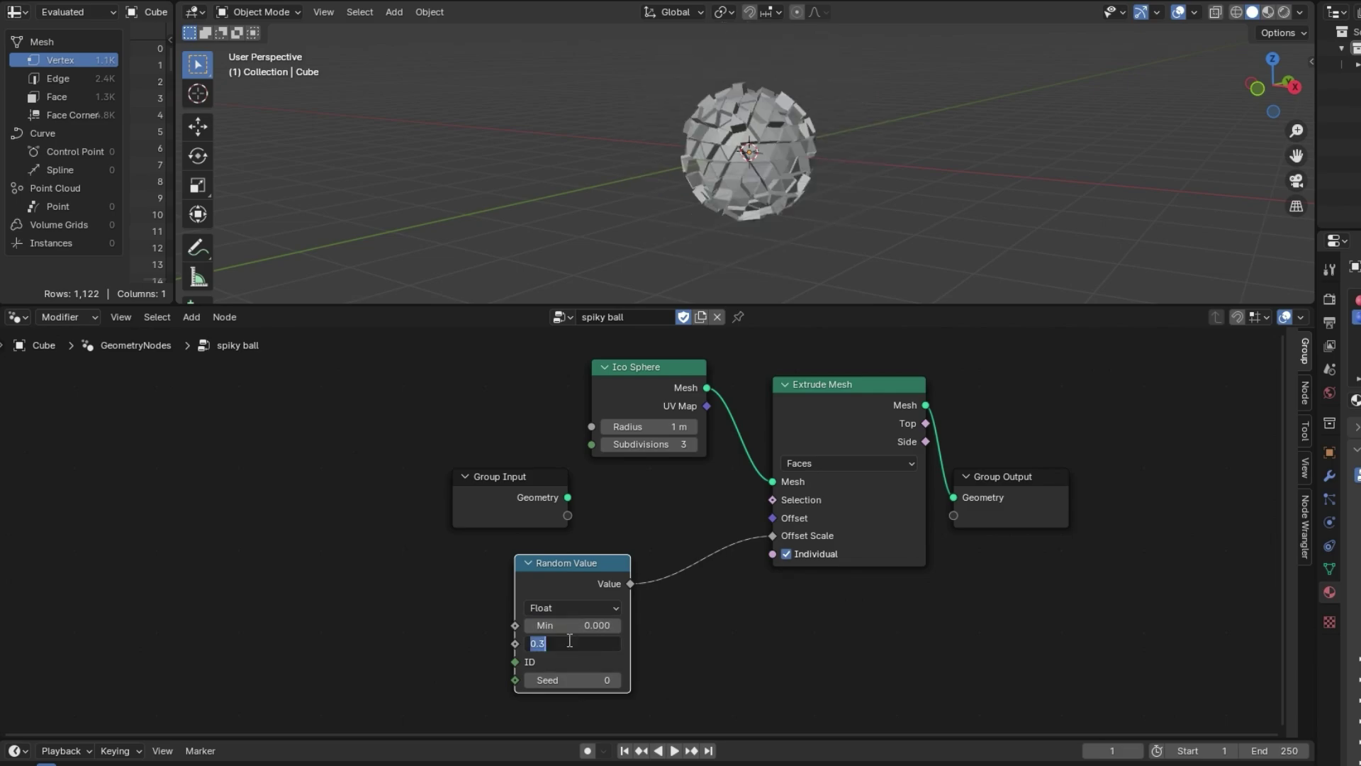
key(Return)
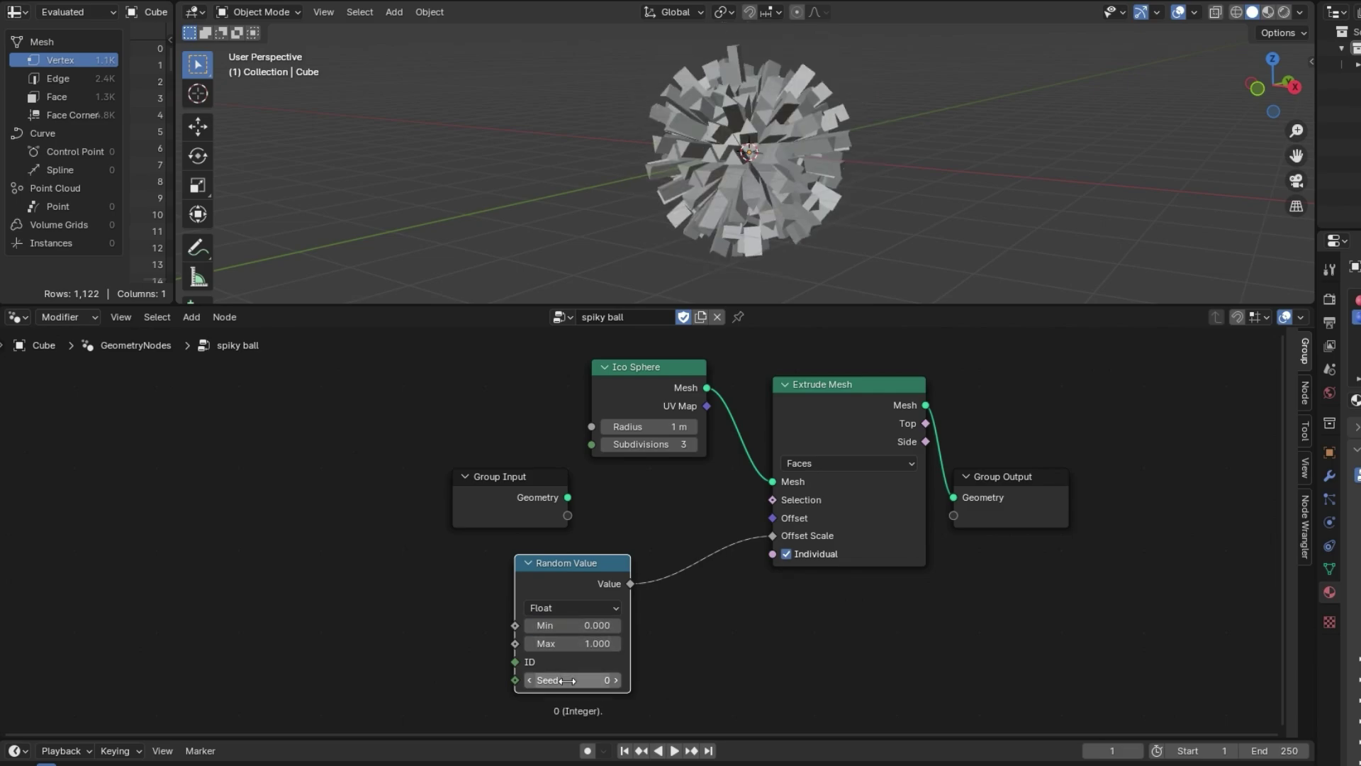
drag(568, 681, 522, 681)
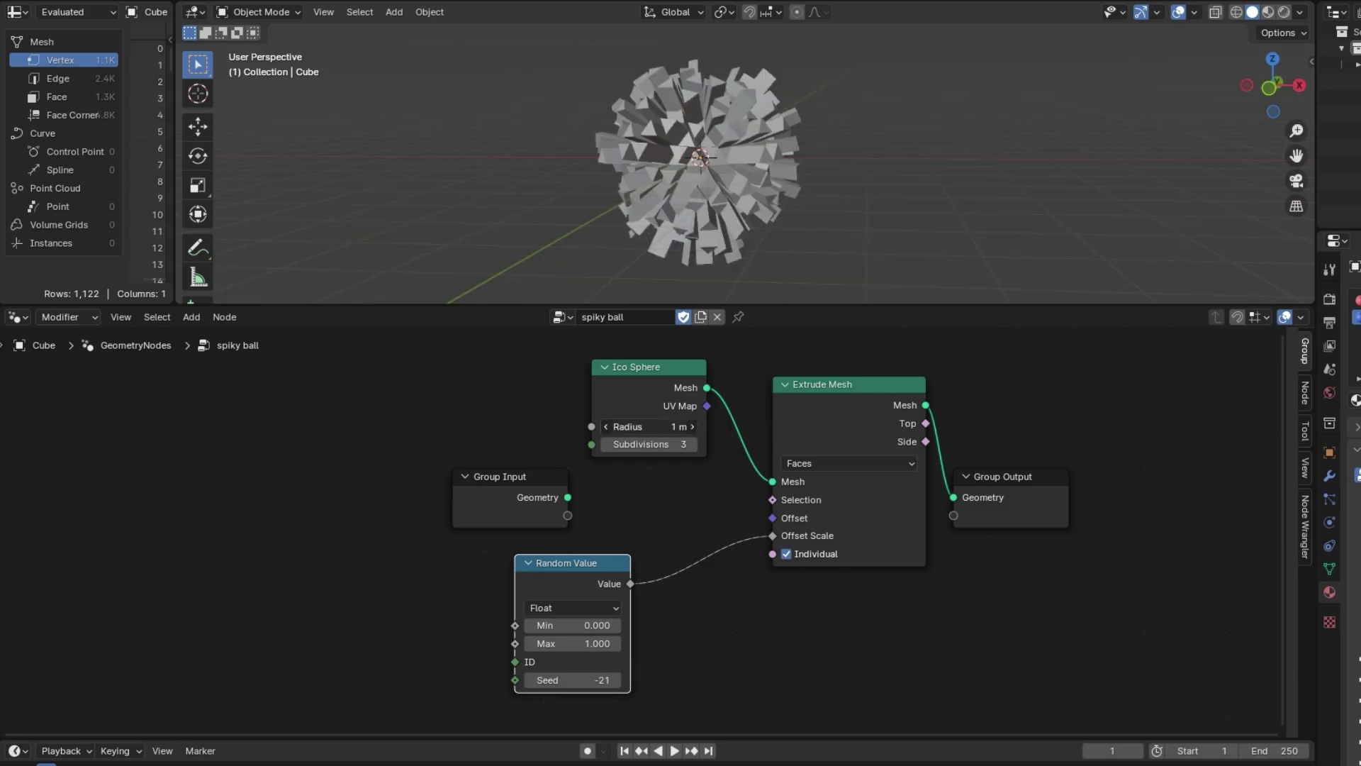
- Set the Ico Sphere's radius to 2.1 m and subdivisions to 5, and the Random Value seed to 1
click(606, 427)
scroll(763, 184, down, 3)
mouse_move(648, 426)
mouse_down()
mouse_move(709, 426)
mouse_move(670, 426)
mouse_up()
drag(649, 444, 666, 444)
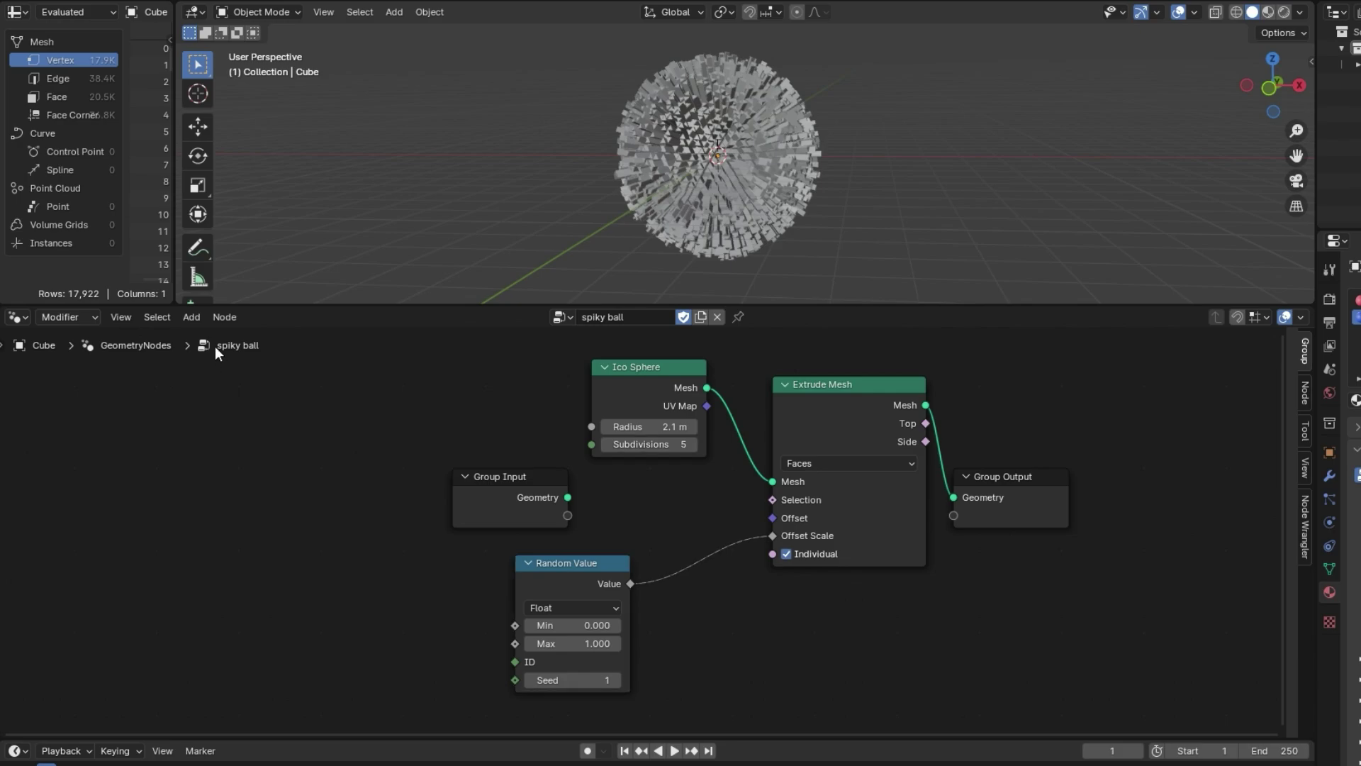
click(199, 318)
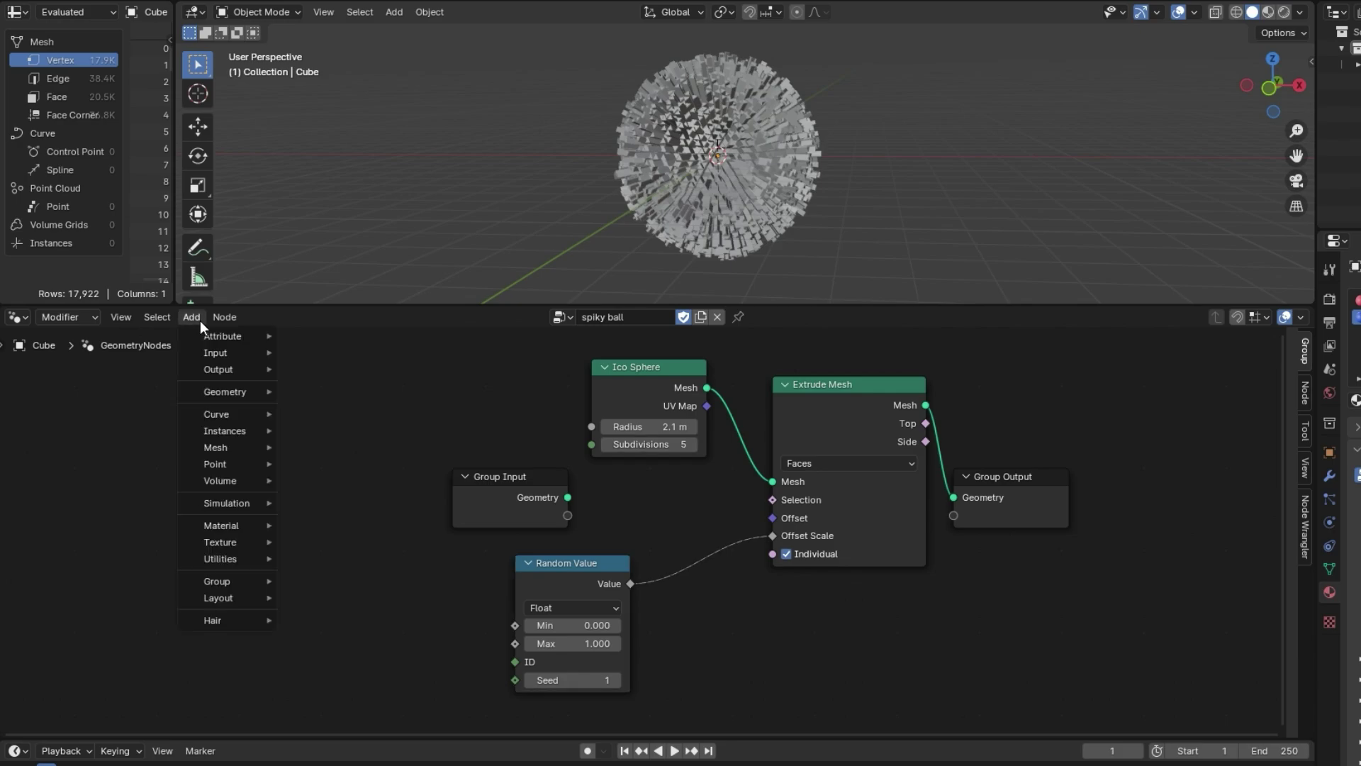
mouse_move(206, 394)
mouse_move(365, 395)
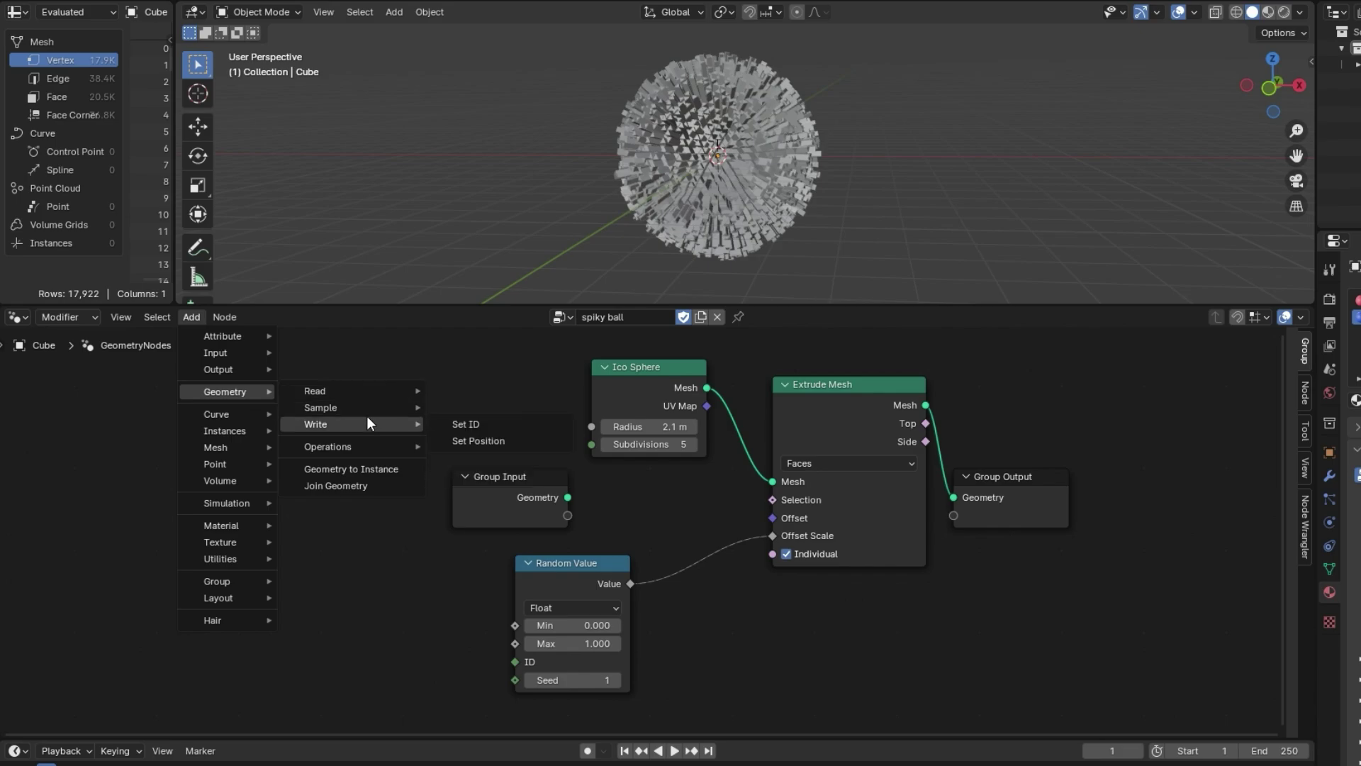
mouse_move(370, 451)
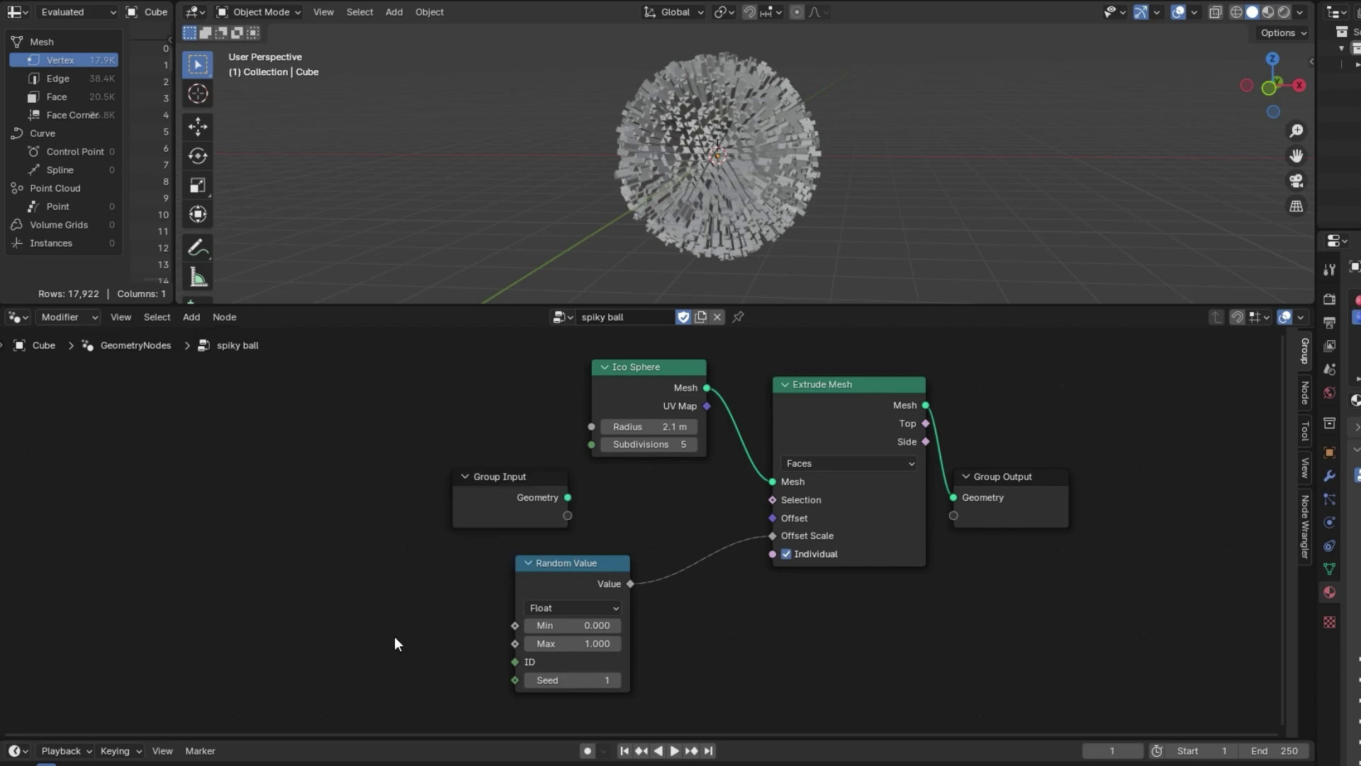
- Add a Noise Texture node beside Random Value and connect its Fac output to Extrude Mesh's Offset Scale instead
scroll(638, 588, down, 2)
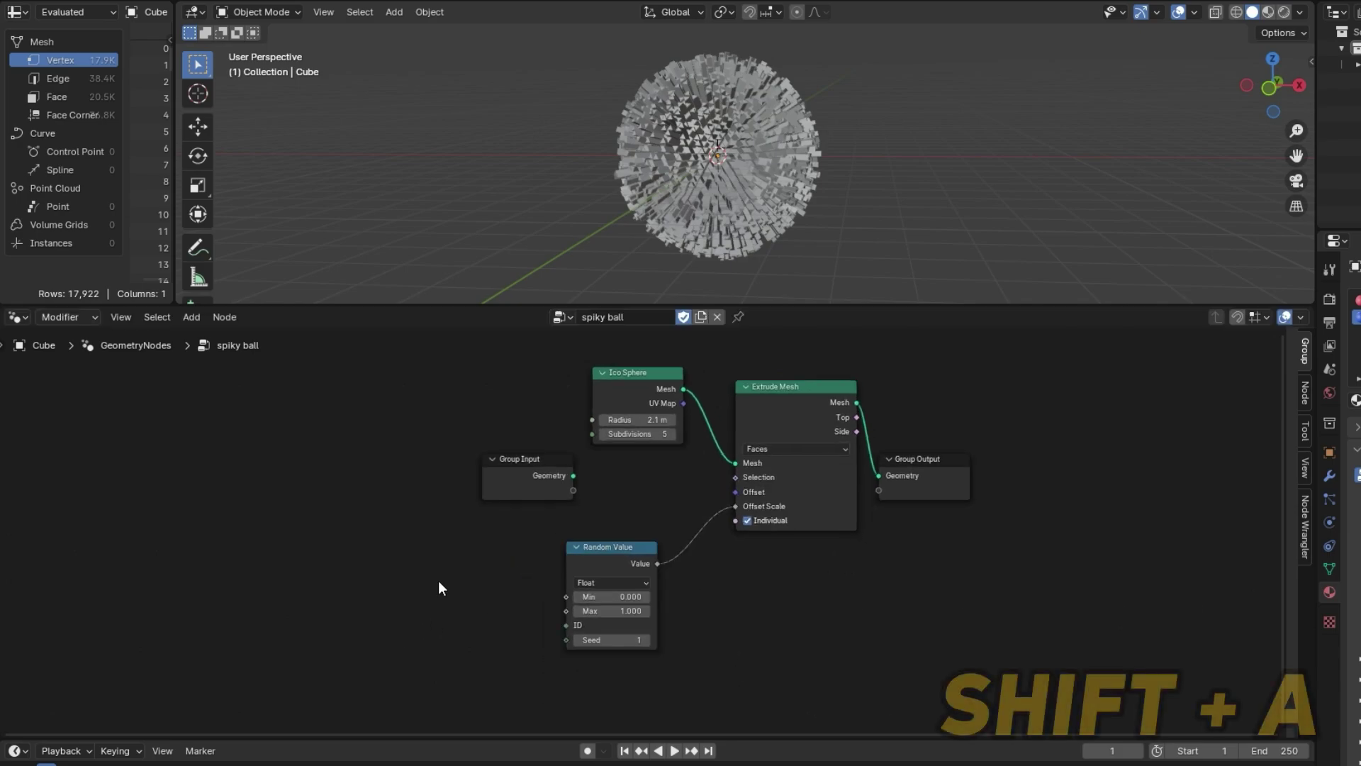
key(shift+a)
mouse_move(439, 582)
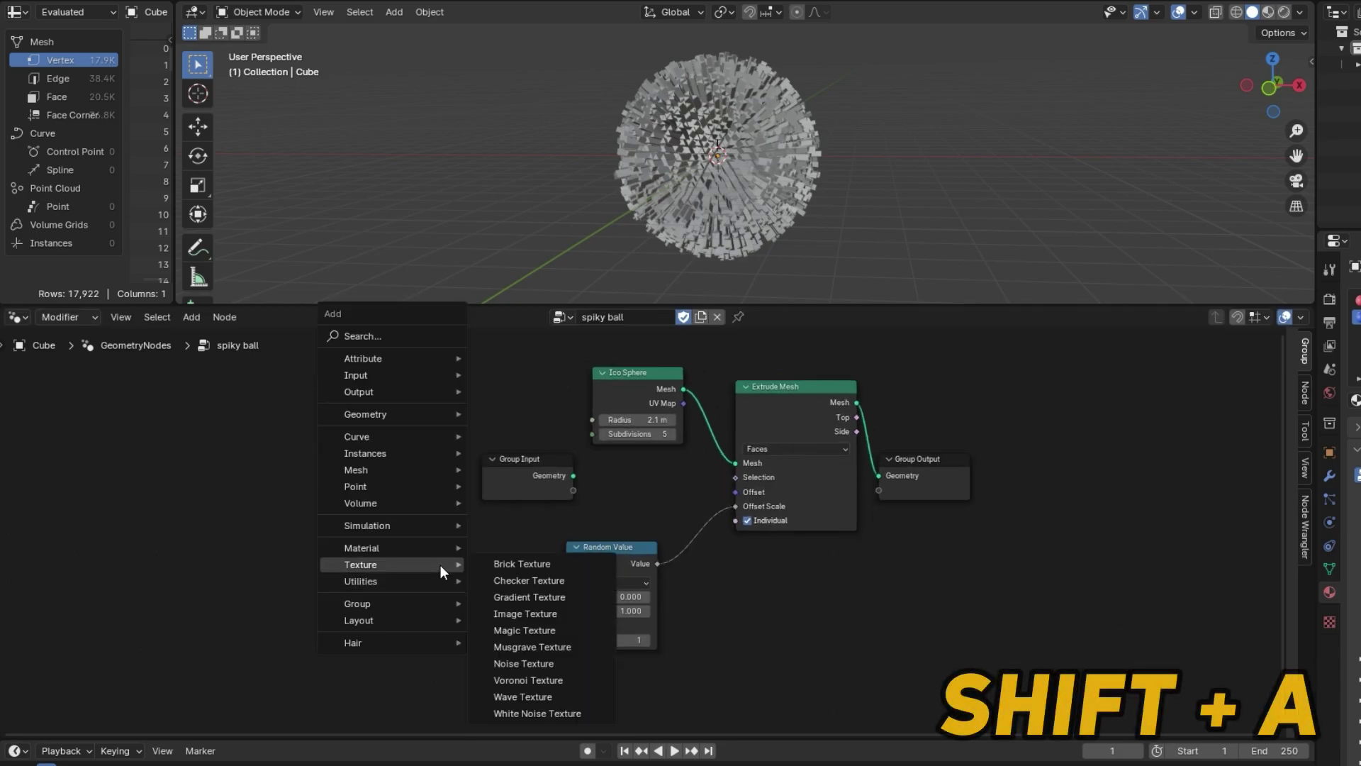
click(540, 664)
click(460, 529)
drag(551, 553, 726, 508)
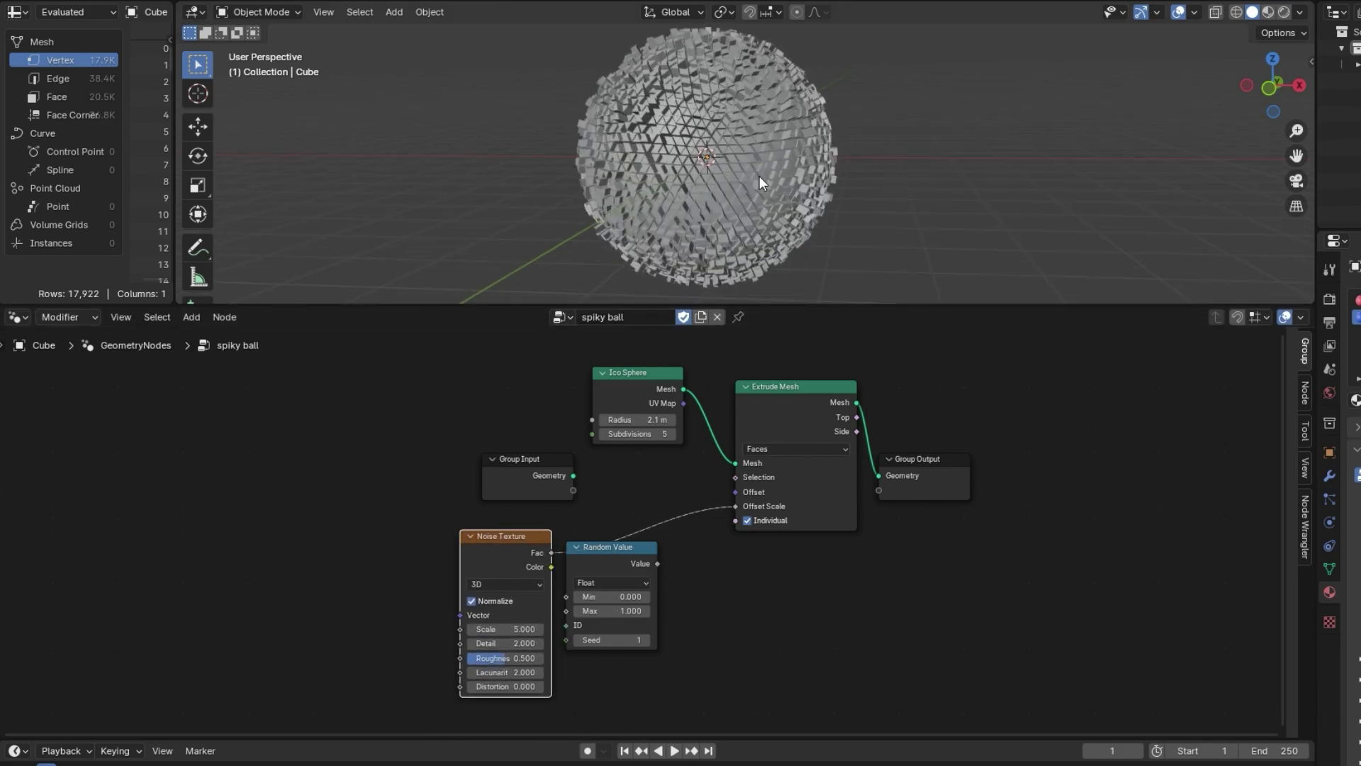
- Move the unlinked Random Value node away from the Noise Texture to the empty area below Extrude Mesh
middle_drag(760, 176, 786, 173)
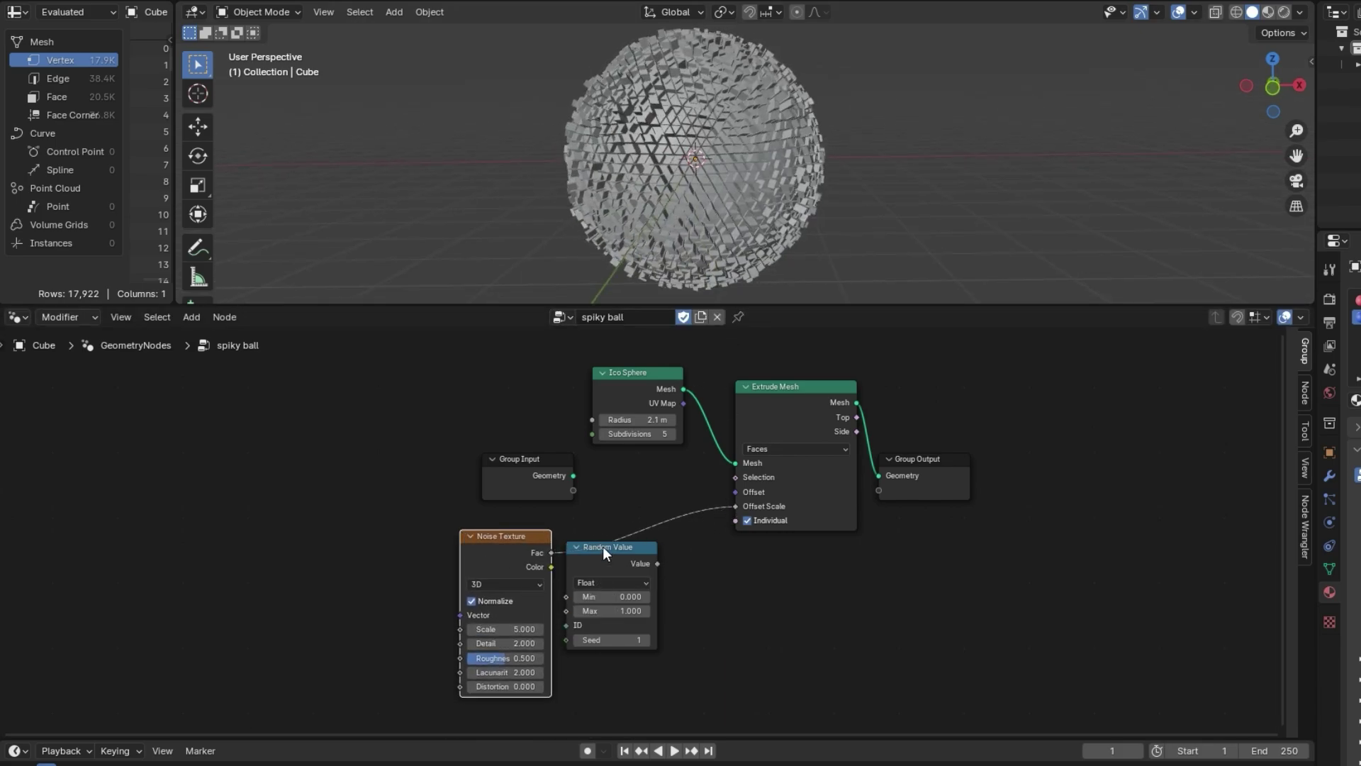
drag(602, 546, 778, 587)
scroll(524, 648, up, 2)
middle_drag(525, 647, 716, 547)
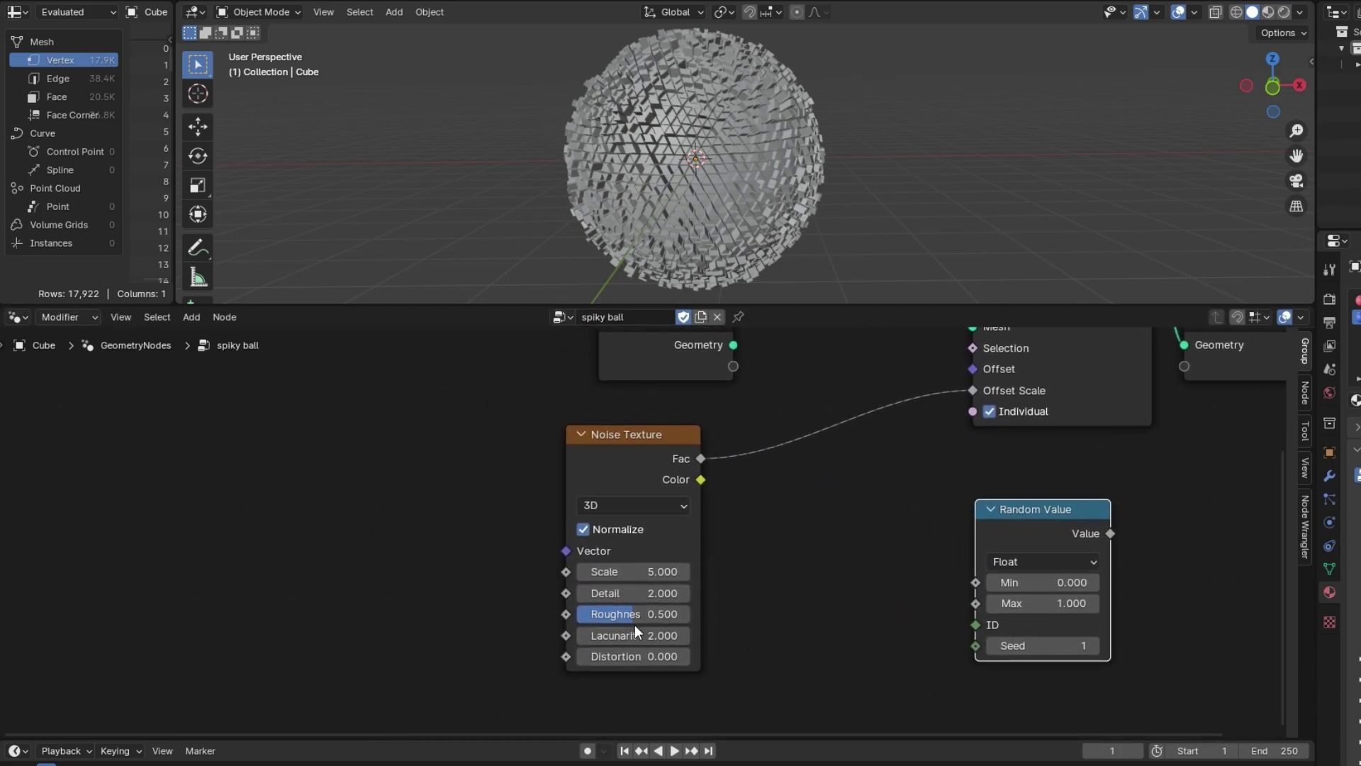
- Try different Noise Texture values from Scale through Distortion, and undo the changes
drag(609, 573, 642, 656)
key(ctrl+z)
key(ctrl+z)
key(ctrl+z)
key(ctrl+z)
key(ctrl+z)
key(ctrl+z)
key(ctrl+z)
key(ctrl+z)
key(ctrl+z)
key(ctrl+z)
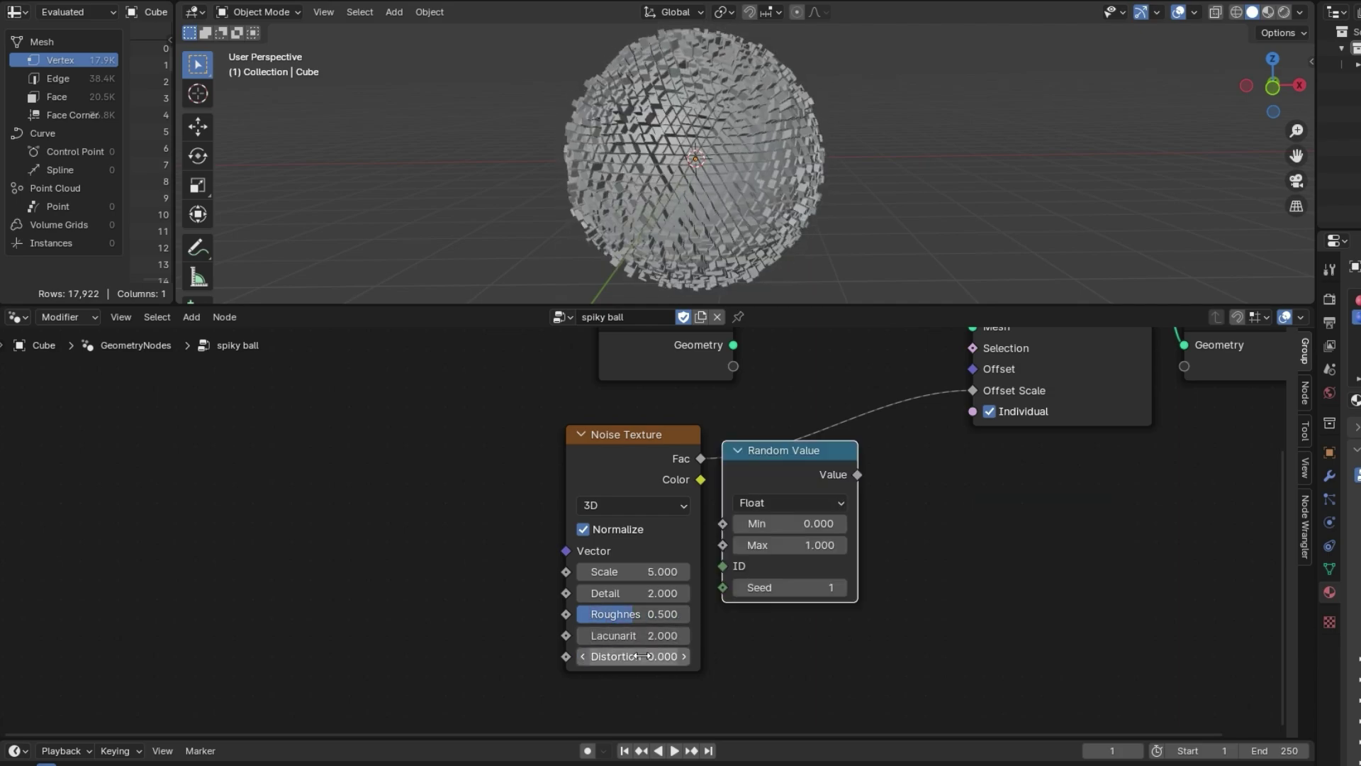
- Move the Random Value node clear of the Noise Texture, and set the Noise Texture's Scale to -1 and Detail to 0
drag(774, 451, 1105, 543)
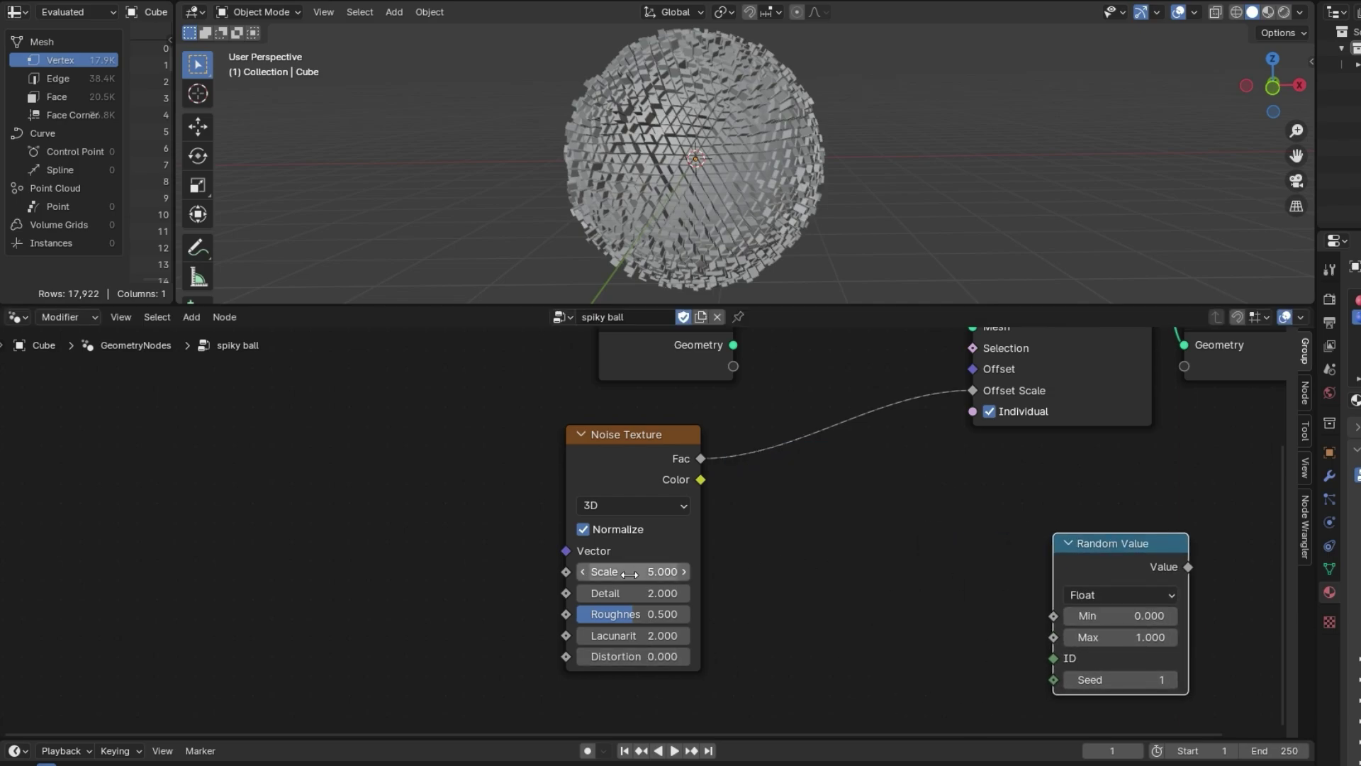
drag(630, 574, 567, 574)
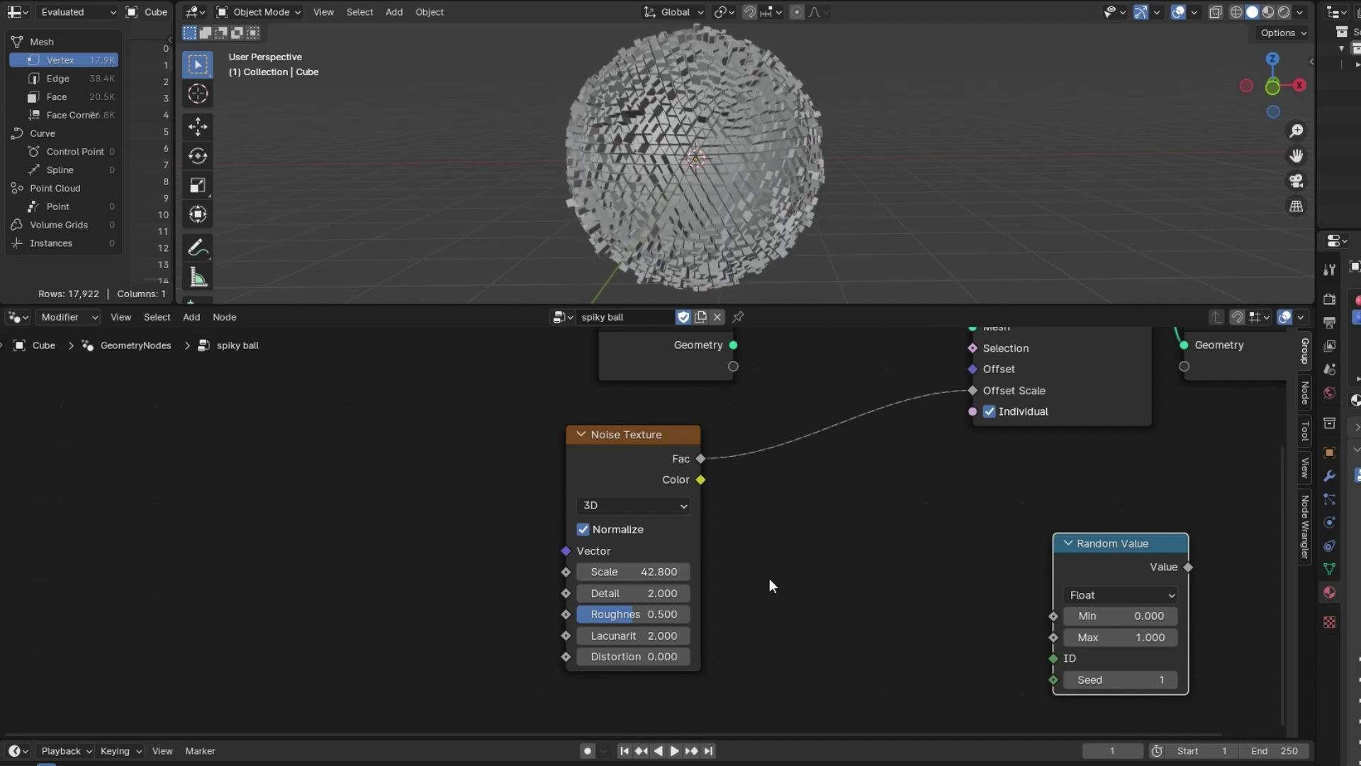
key(ctrl+z)
drag(632, 572, 651, 573)
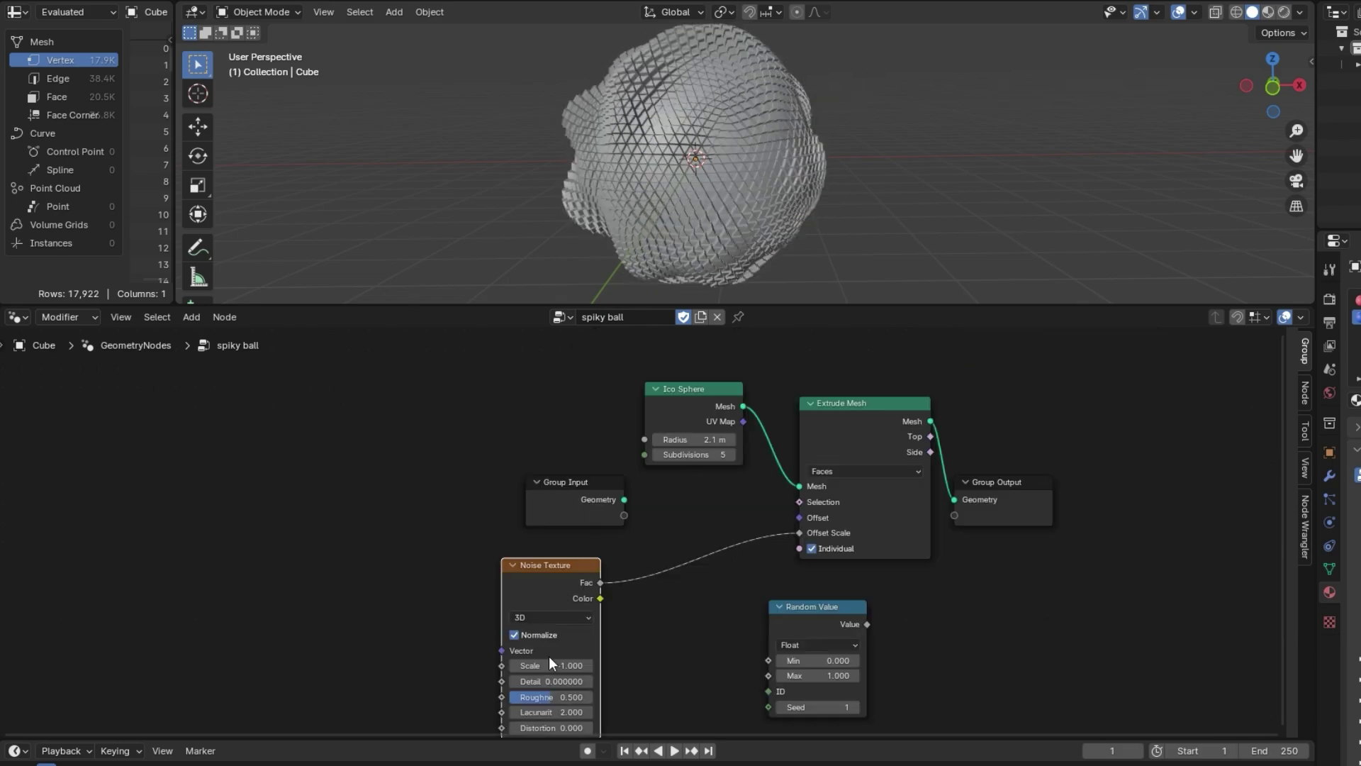
- Switch the Noise Texture from 3D to 4D and experiment with its W value
scroll(621, 659, up, 3)
middle_drag(621, 659, 724, 612)
click(637, 597)
click(613, 700)
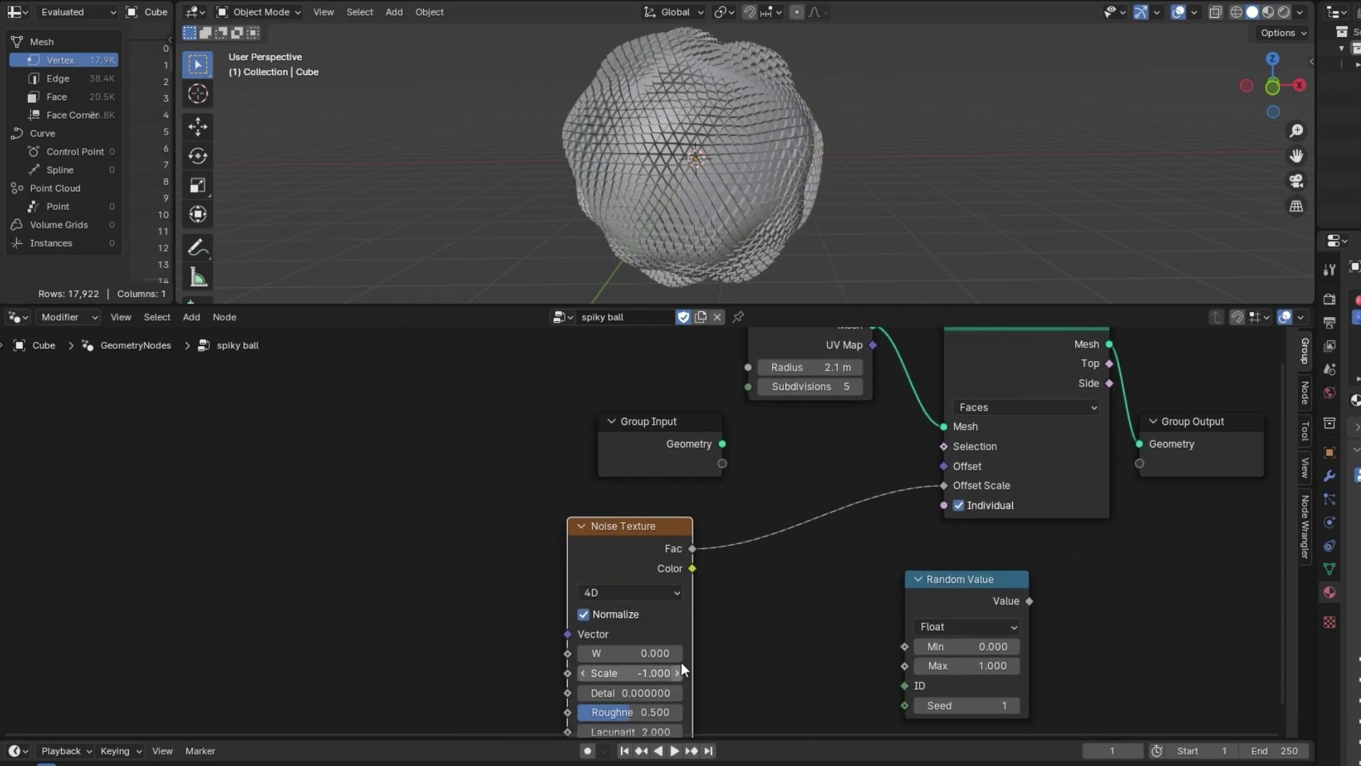
drag(635, 653, 702, 653)
- Add a Scene Time node beside the Noise Texture and connect its Seconds output to the Noise Texture's W input
key(shift+a)
text(s)
key(BackSpace)
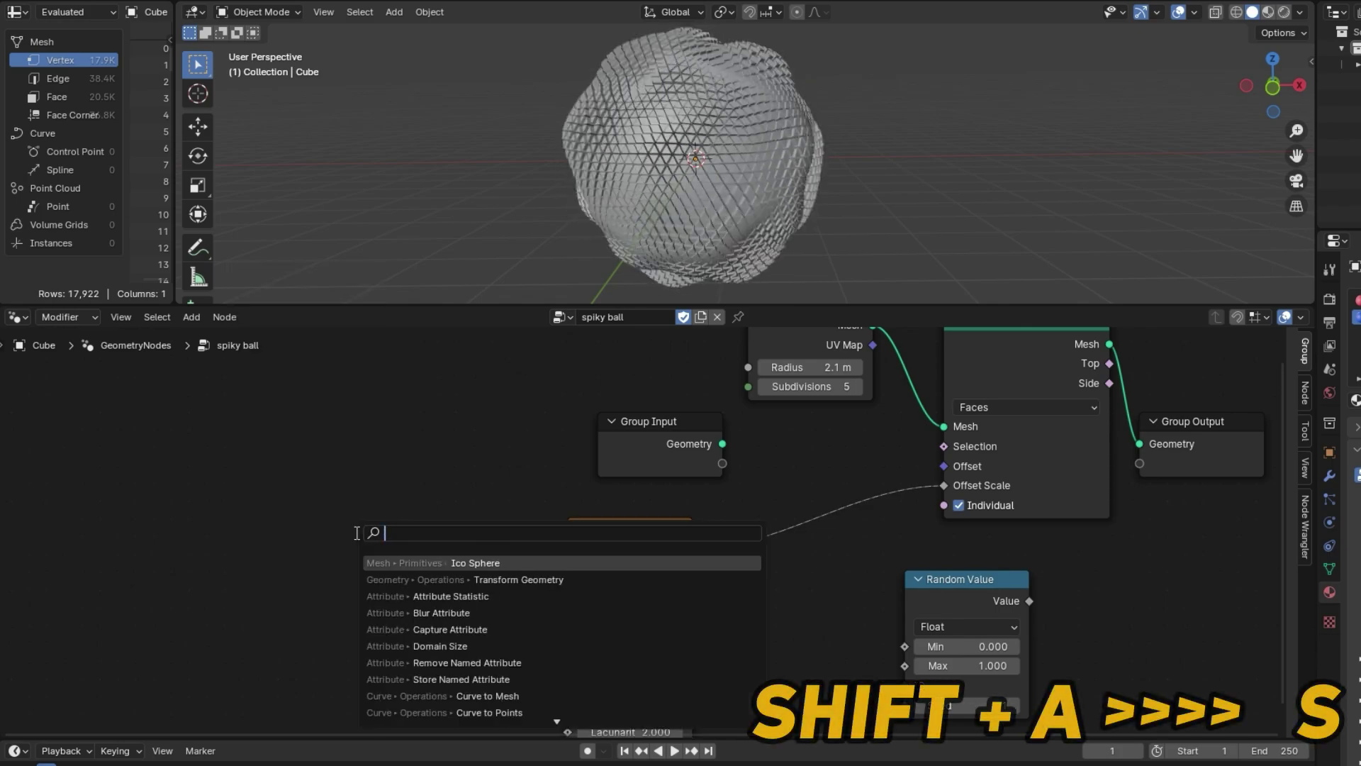
text(time)
key(Return)
click(302, 522)
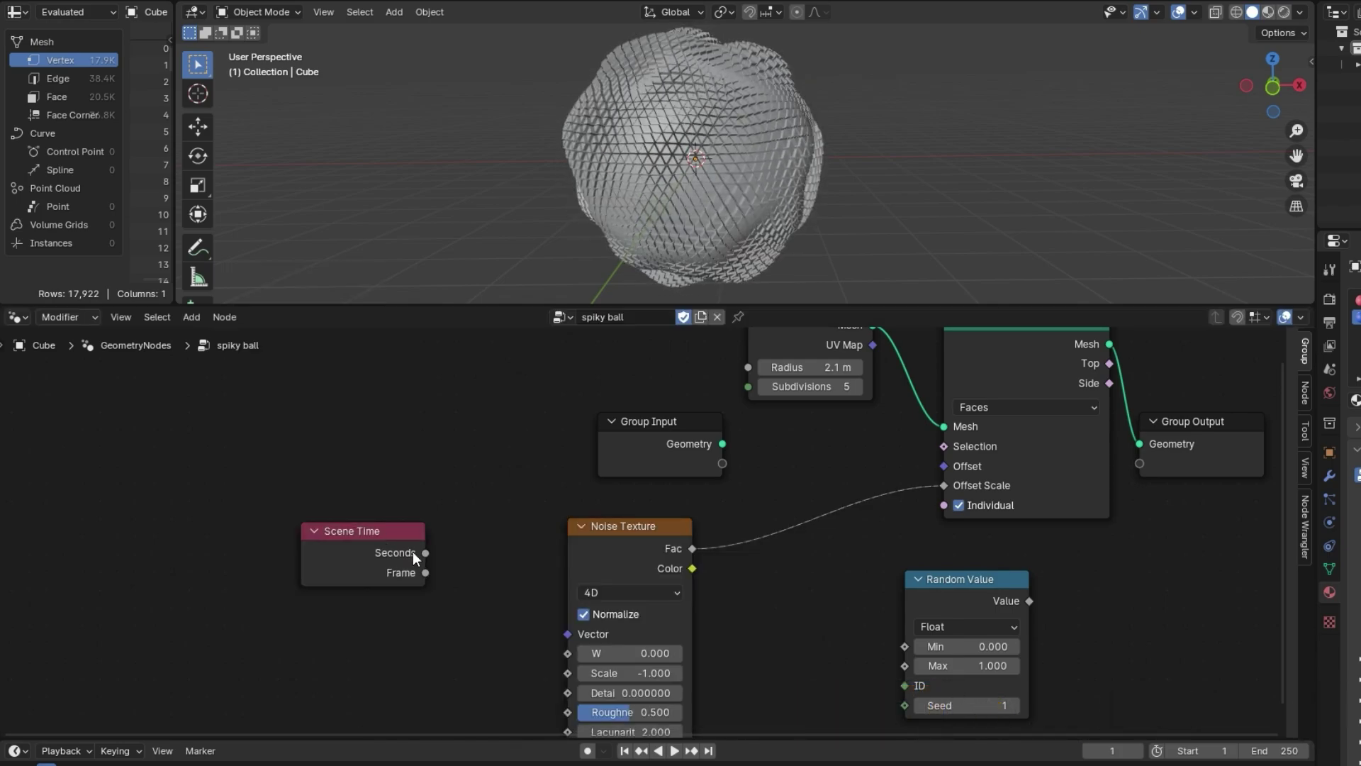
drag(568, 651, 569, 652)
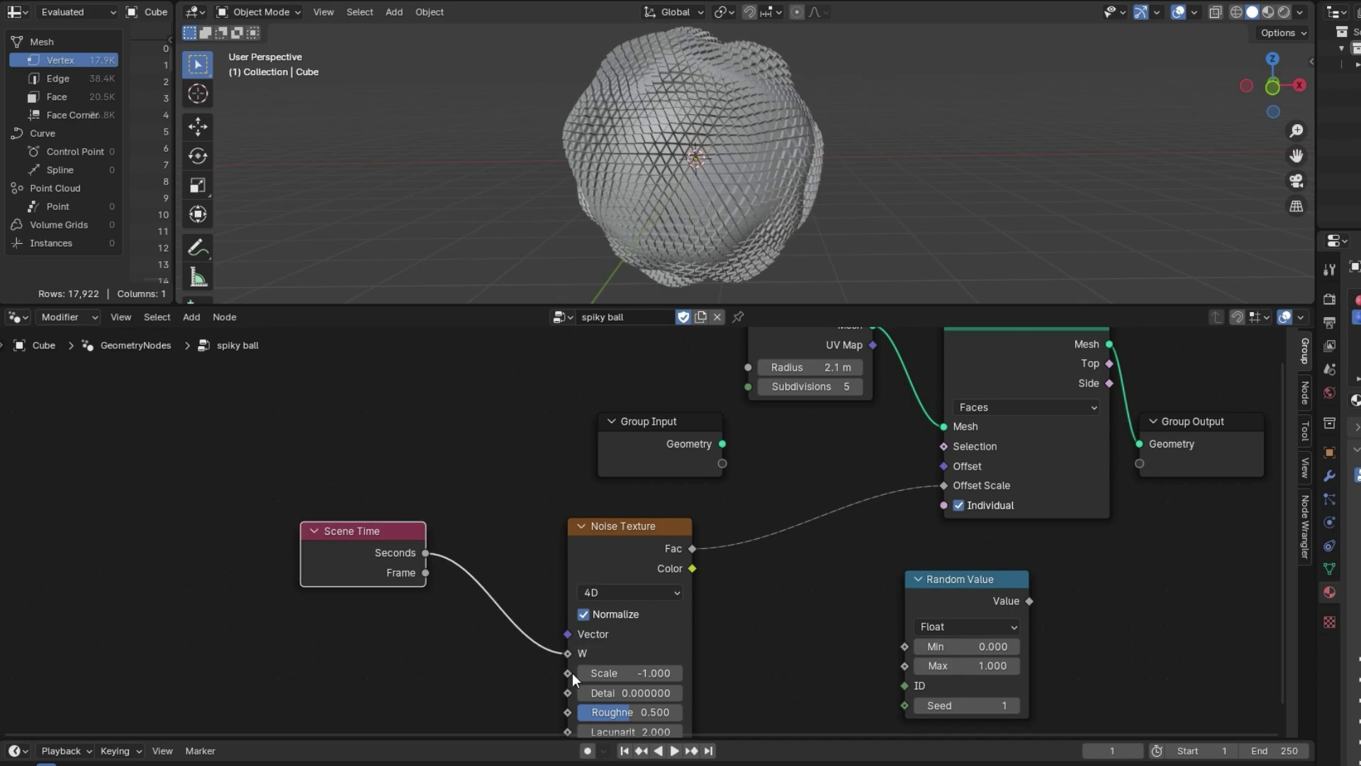
- Set the Noise Texture's Scale to 1
click(620, 673)
text(1)
key(Return)
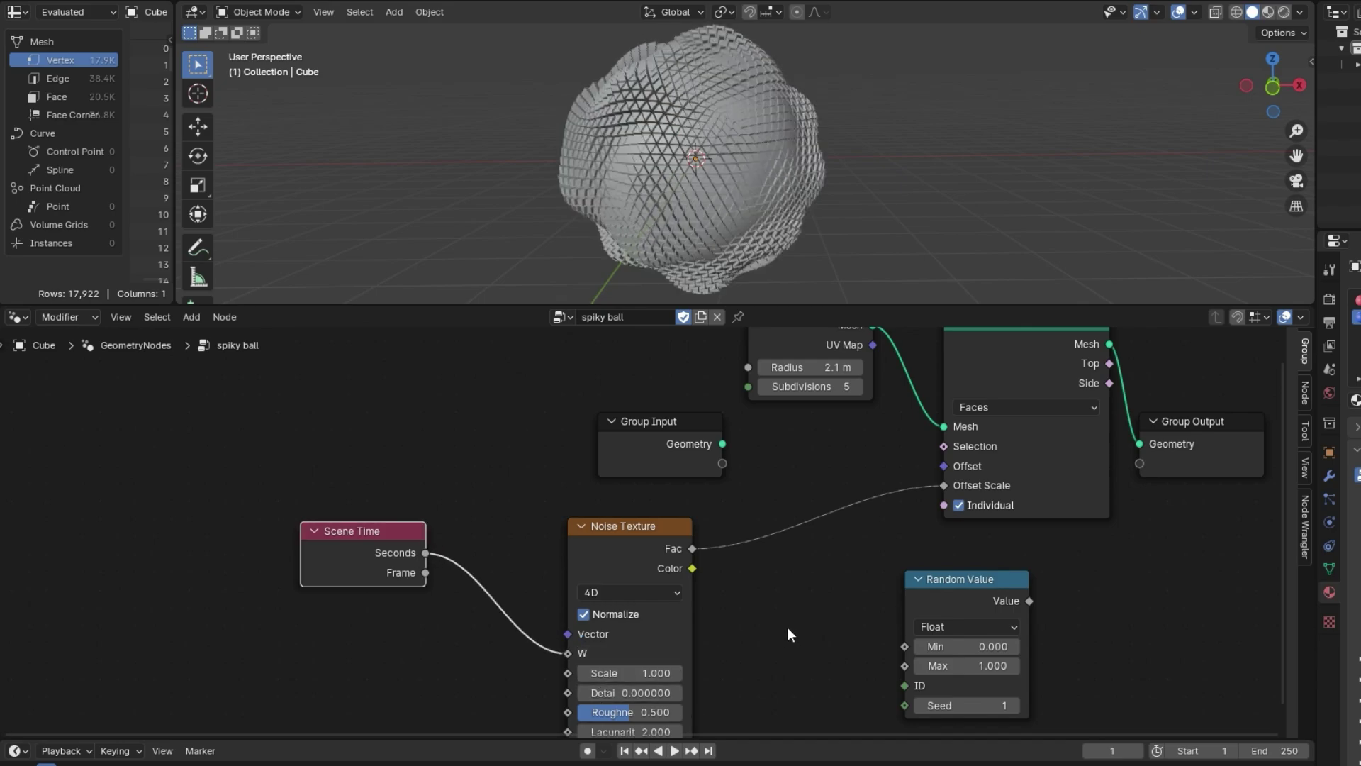
- Play the animation and examine the moving ball up close from different angles
middle_drag(741, 180, 720, 197)
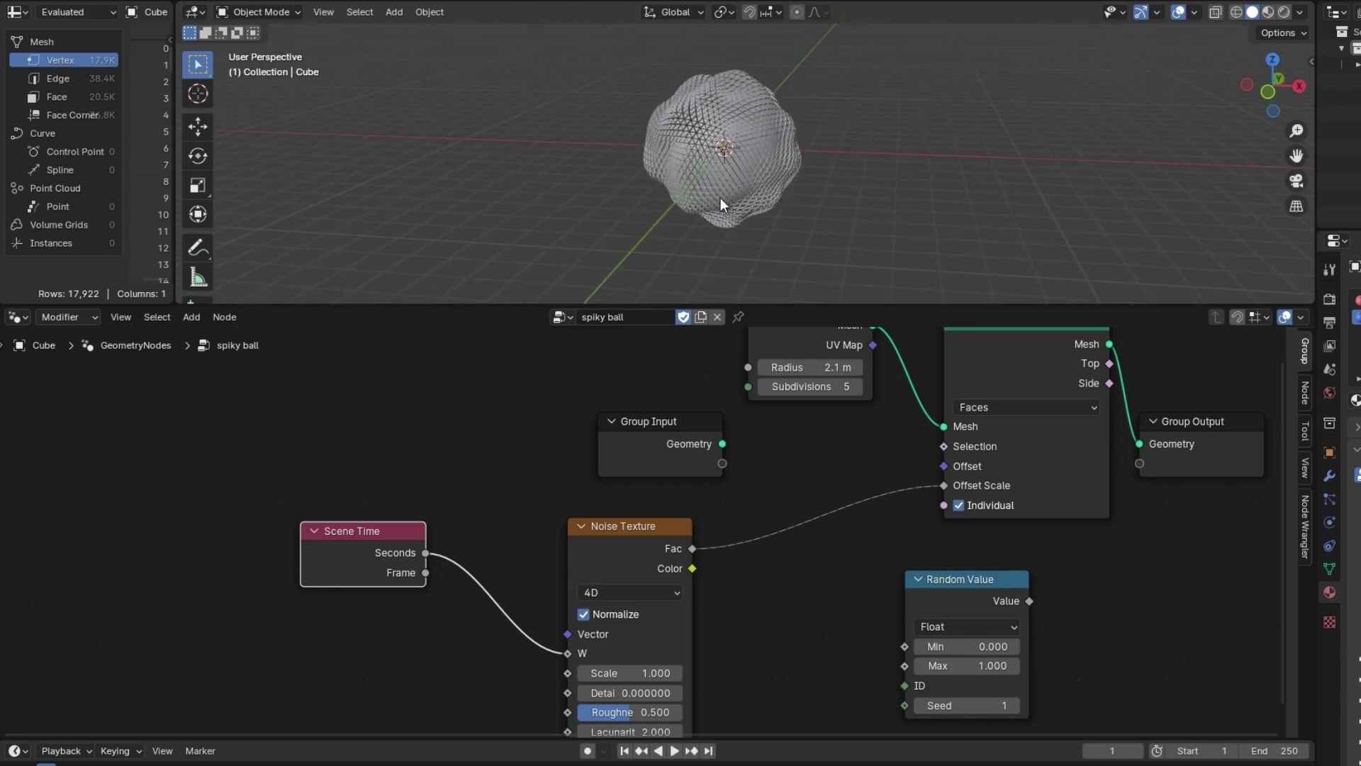
key(space)
scroll(709, 178, up, 4)
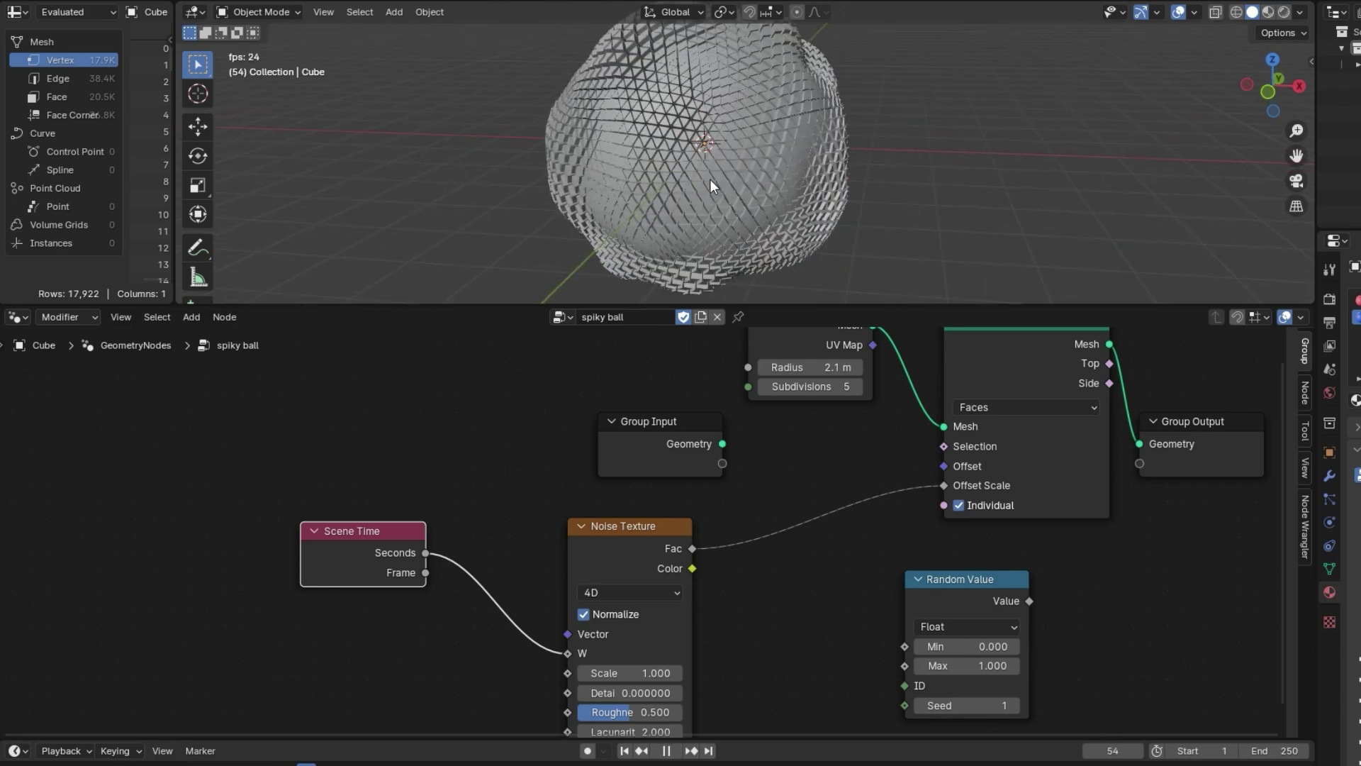
middle_drag(709, 179, 774, 180)
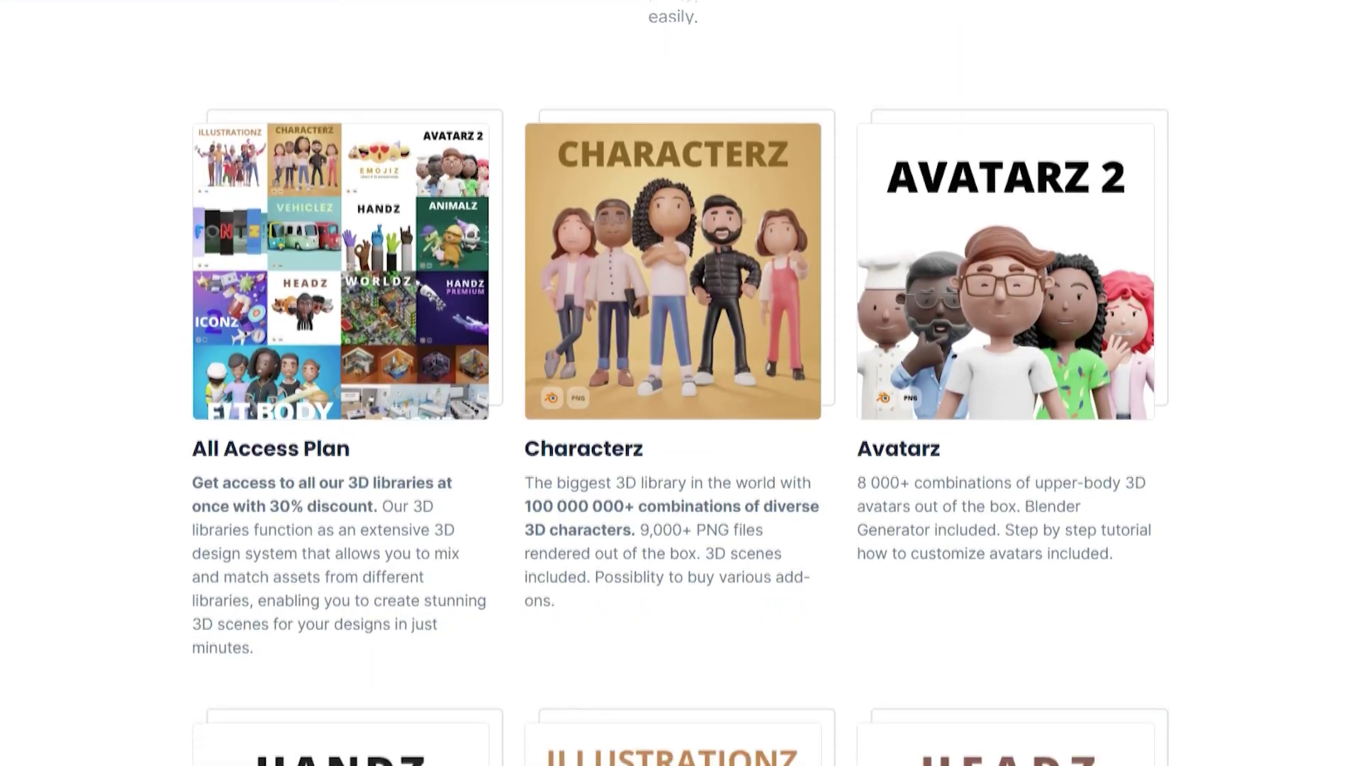
scroll(680, 383, down, 13)
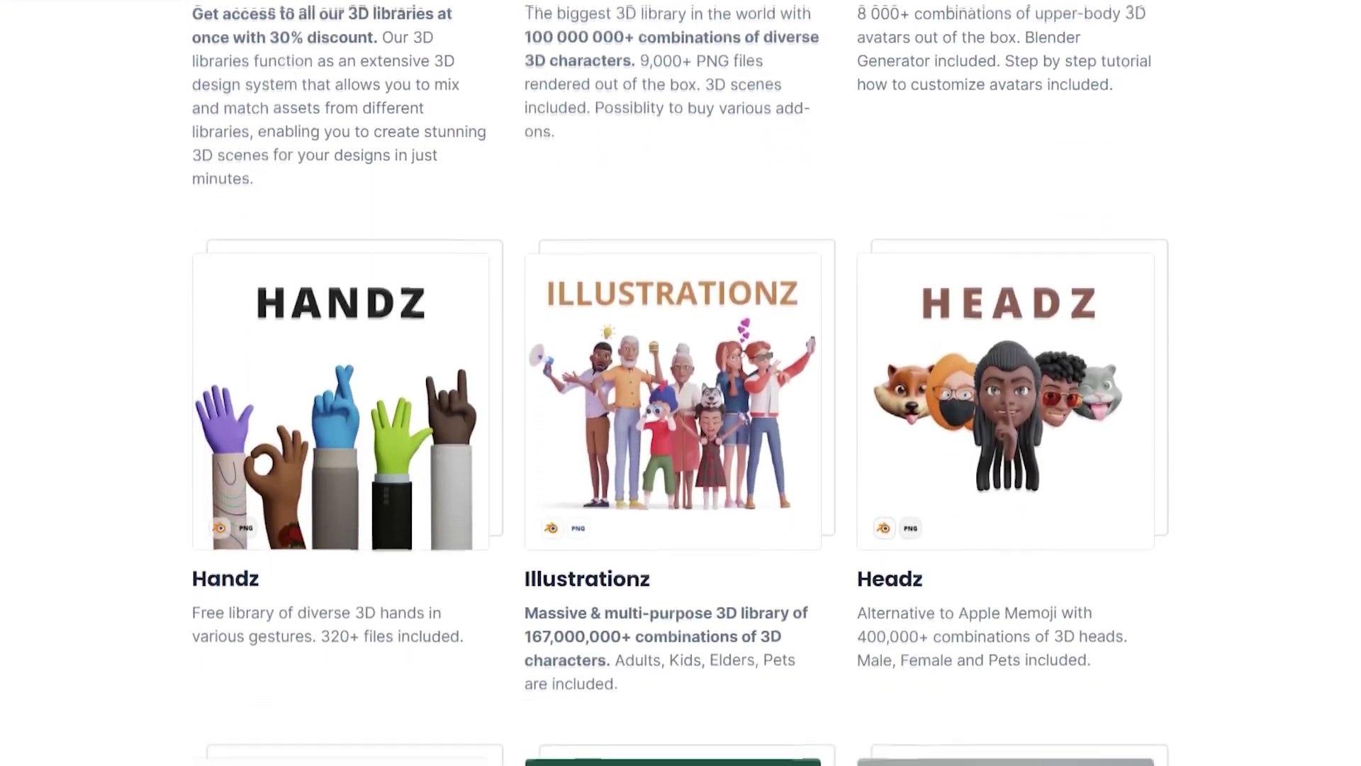
scroll(680, 383, down, 10)
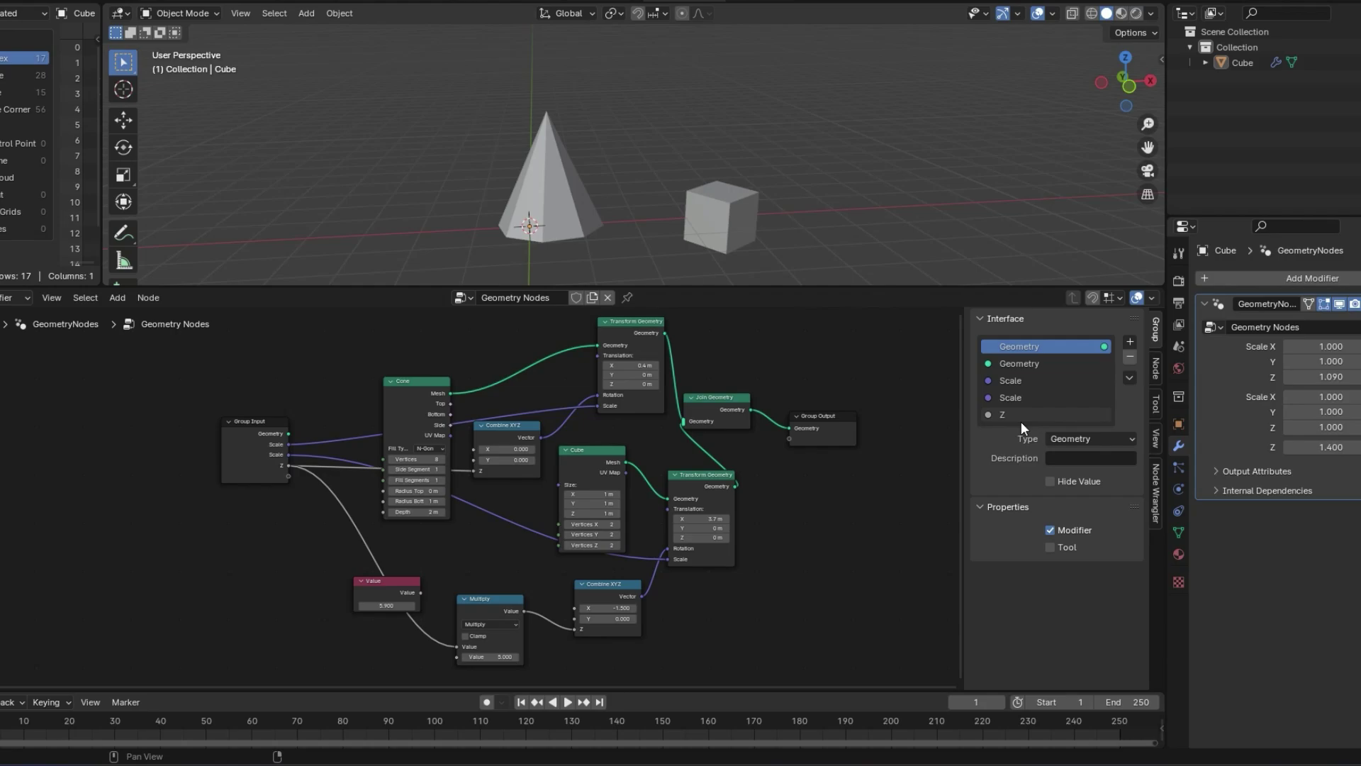
- Remove the cone's Scale input from the node group interface and space Join Geometry farther from the Transform Geometry nodes
click(1020, 381)
click(1130, 357)
click(1092, 422)
click(1074, 573)
drag(1311, 346, 1336, 347)
click(1088, 441)
text(sample)
key(Return)
- Rename the Cube's material red and add a second material named blue, each with its matching base color
click(1172, 552)
double_click(1300, 344)
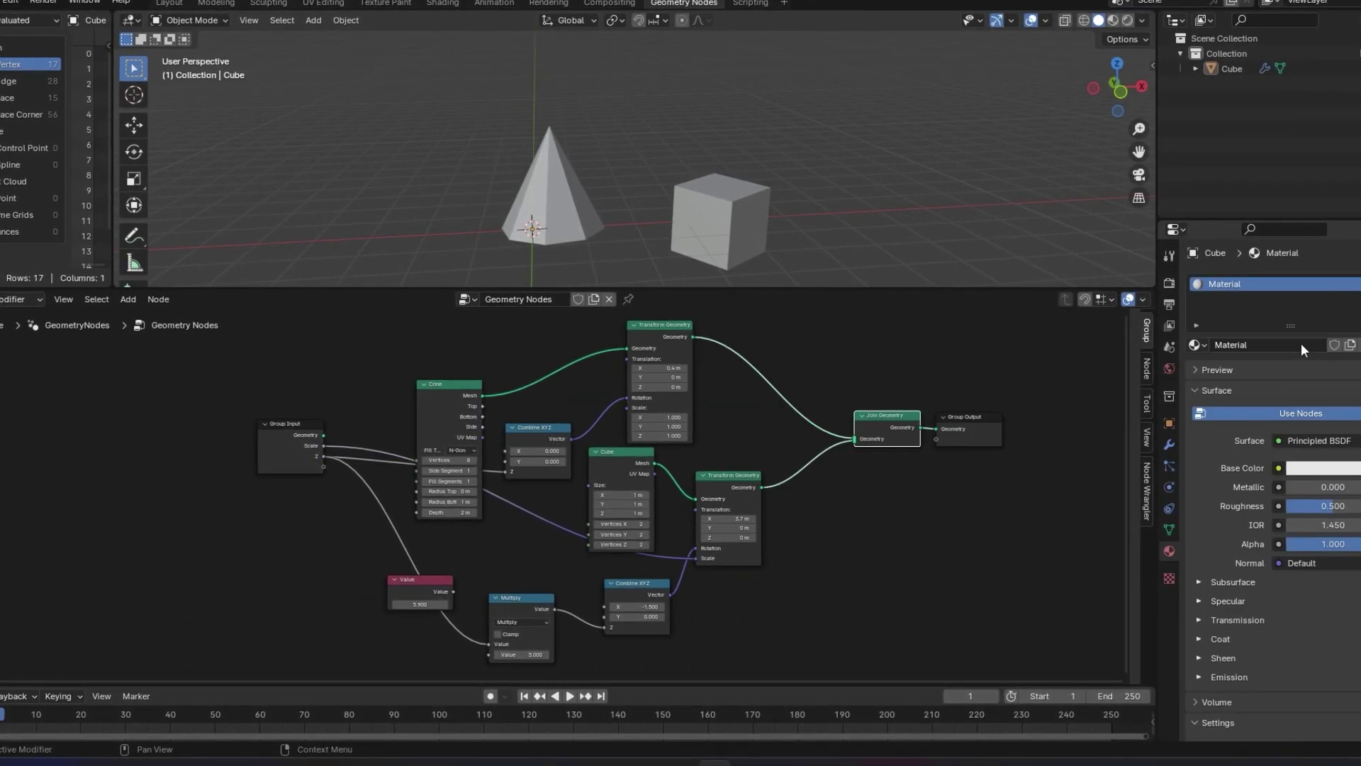
text(red)
key(Return)
click(1294, 374)
text(blue)
key(Return)
- Switch the viewport to Material Preview shading and try linking Group Input's Geometry directly to Group Output
click(1112, 25)
drag(311, 425, 1003, 422)
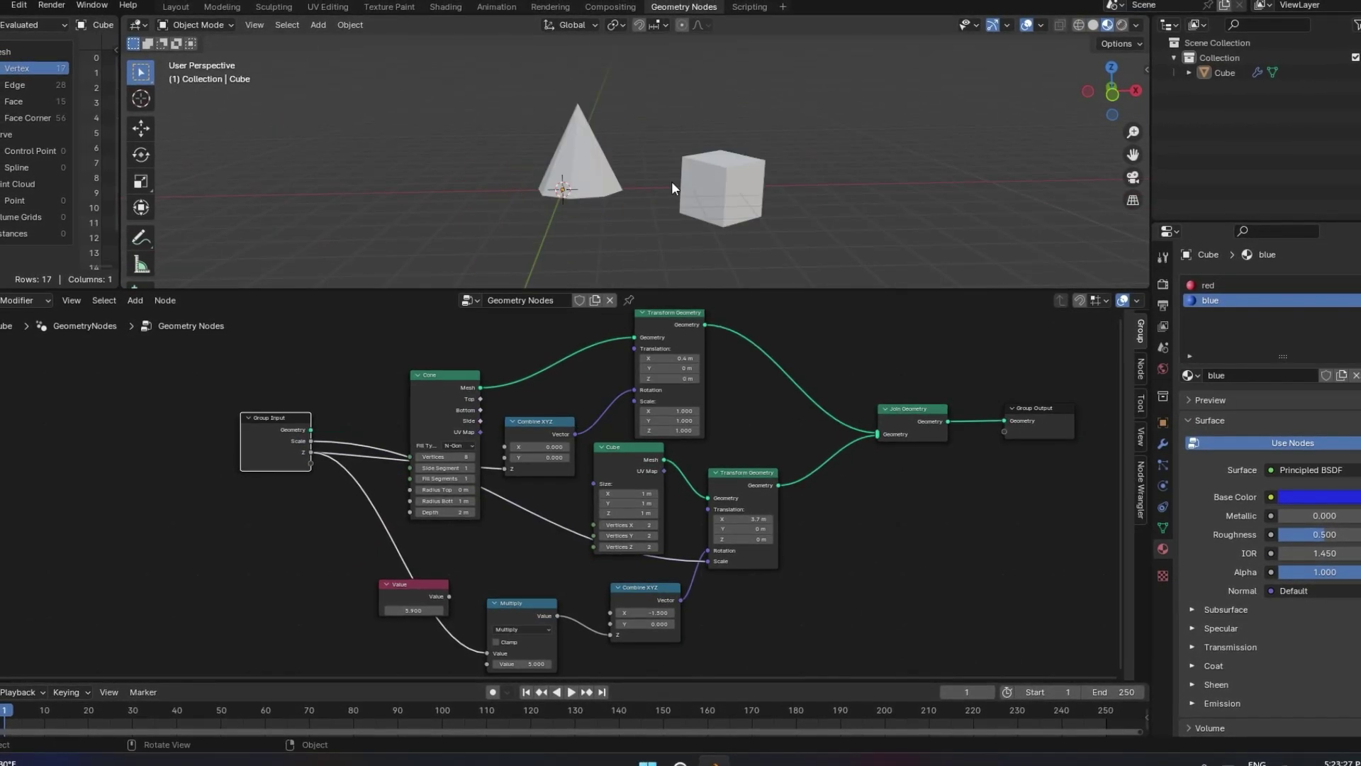